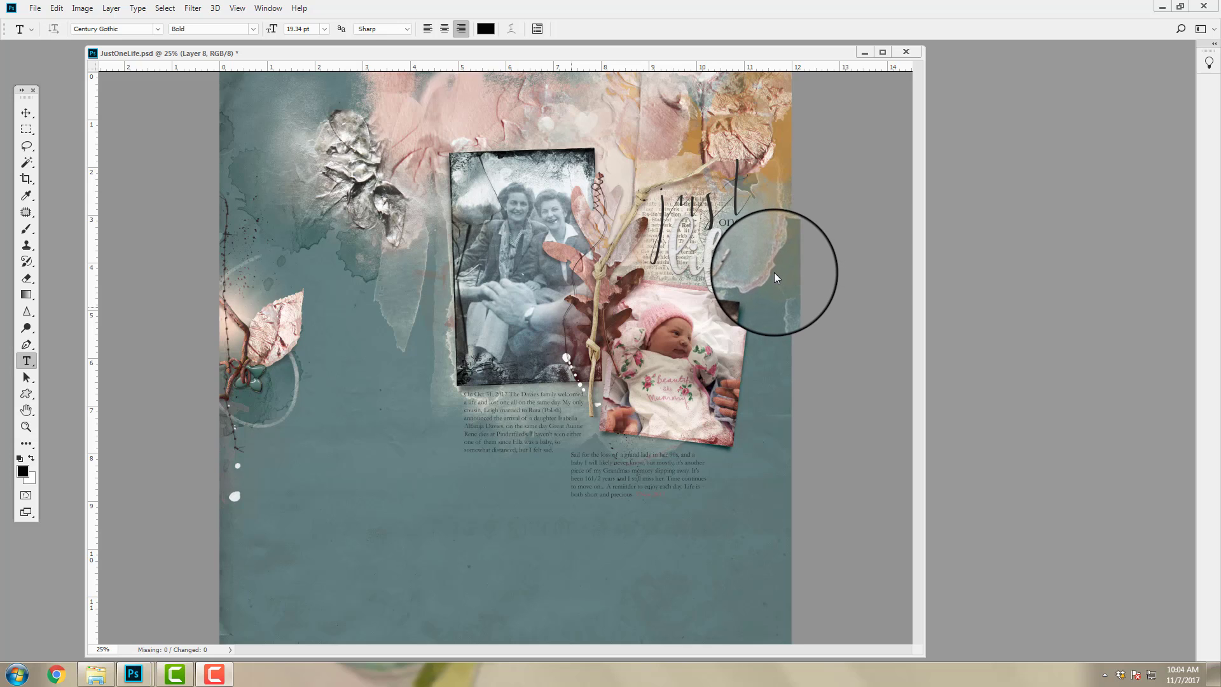
- Minimize the JustOneLife.psd window and create a blank 12 × 12 inch RGB document at 300 pixels/inch with a white background
type("e")
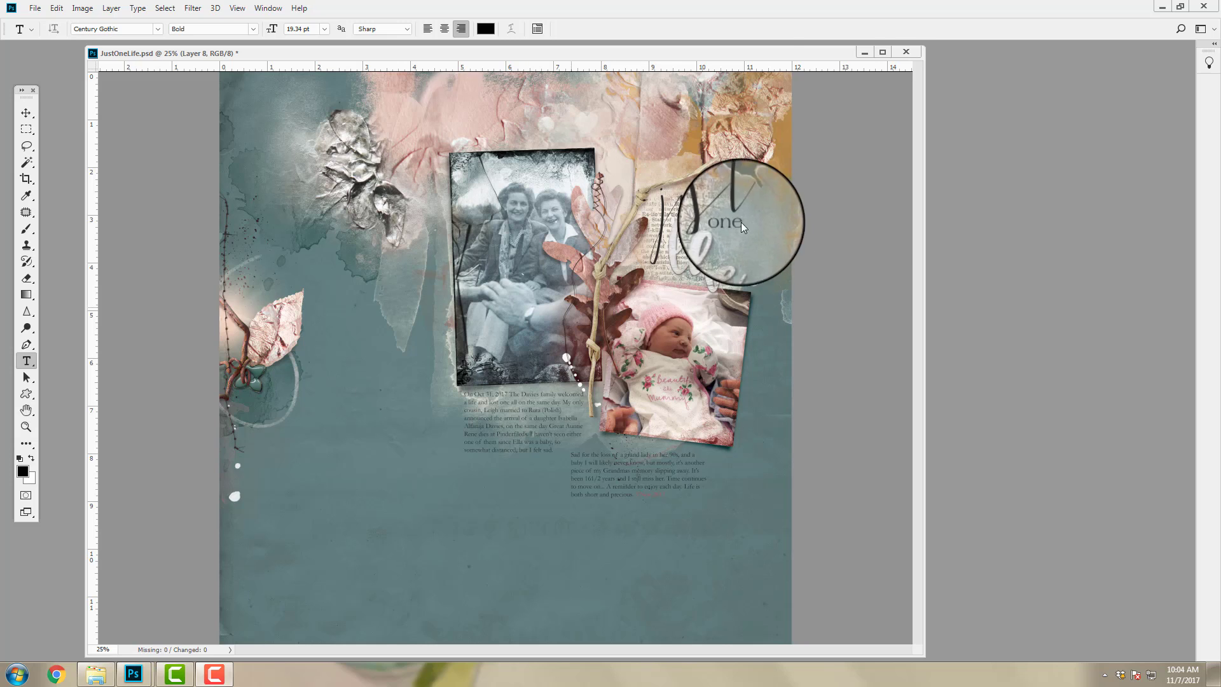
left_click(864, 52)
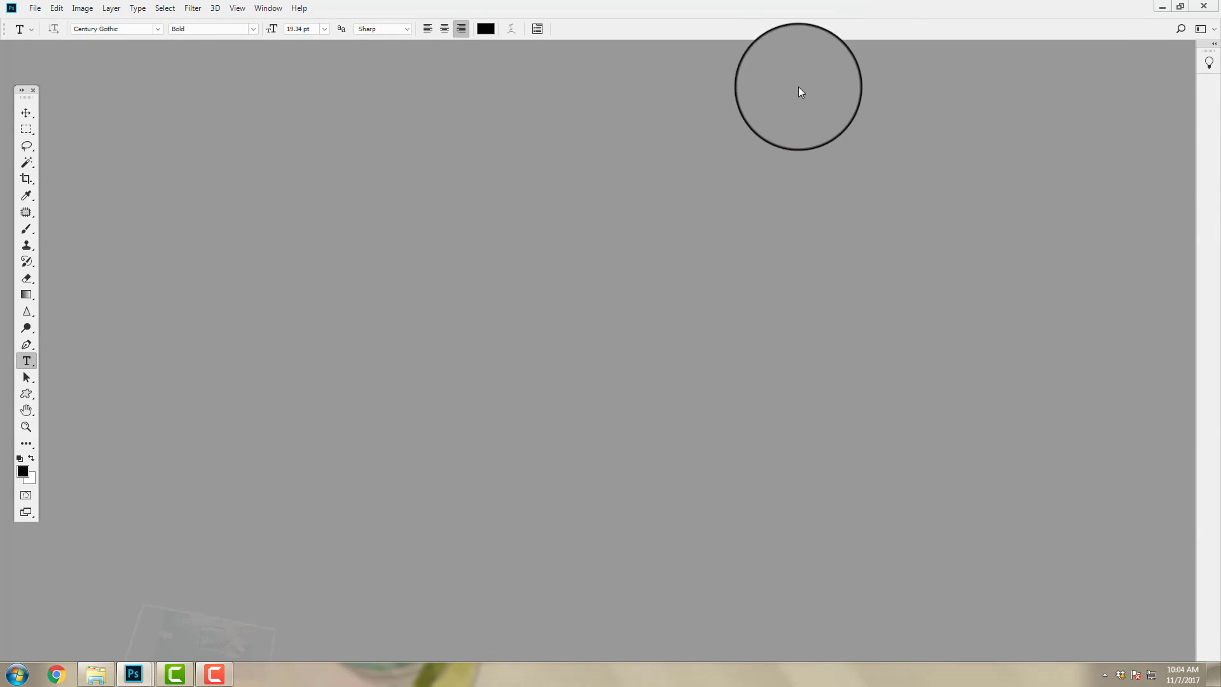
left_click(34, 13)
left_click(43, 21)
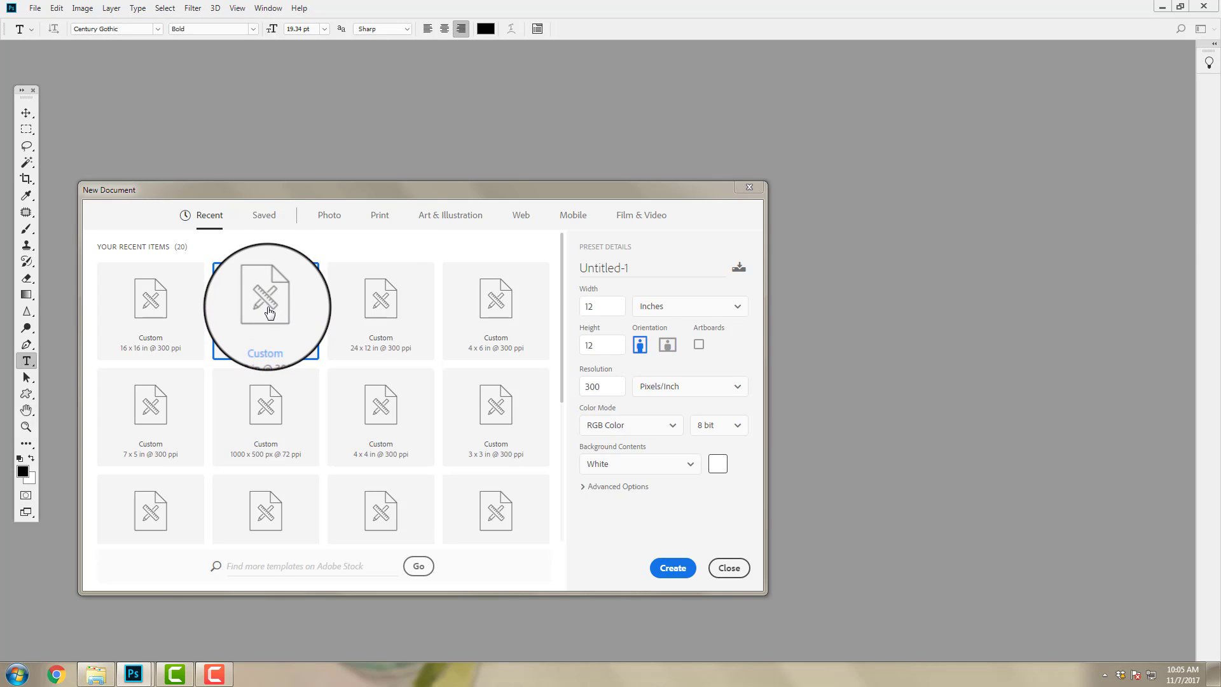
left_click(672, 567)
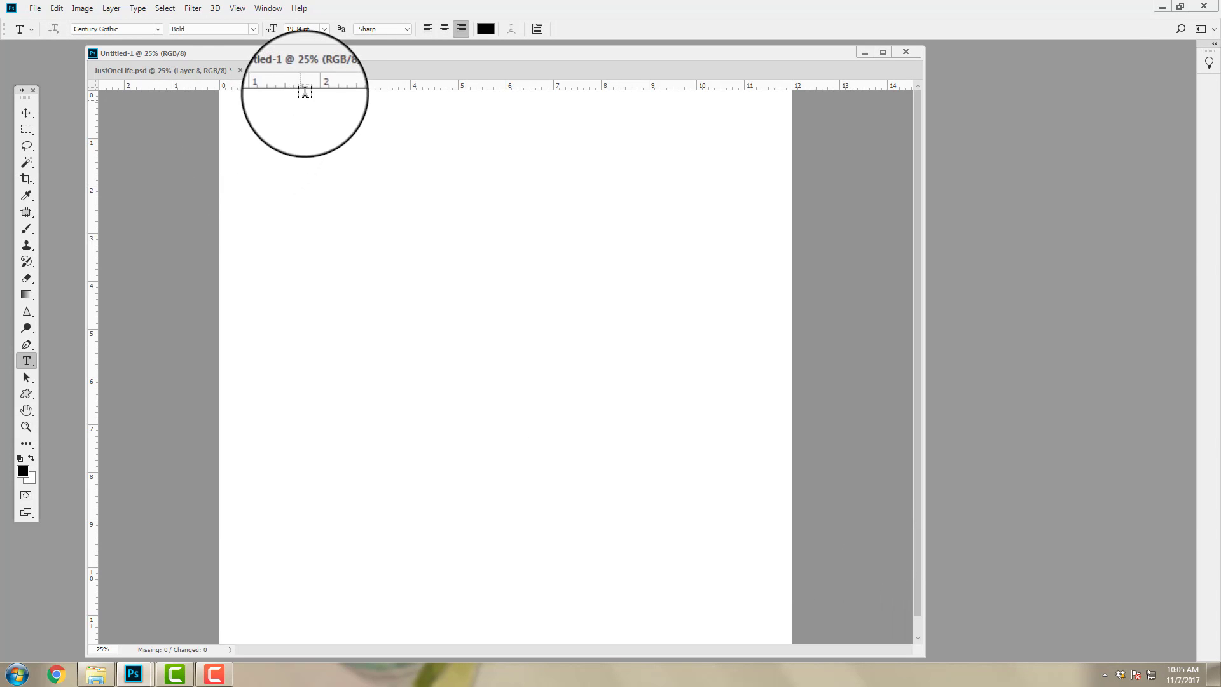
- Separate the blank document and JustOneLife.psd into their own floating windows, and minimize JustOneLife.psd
left_click_drag(306, 72, 223, 120)
left_click_drag(240, 163, 232, 75)
left_click(863, 52)
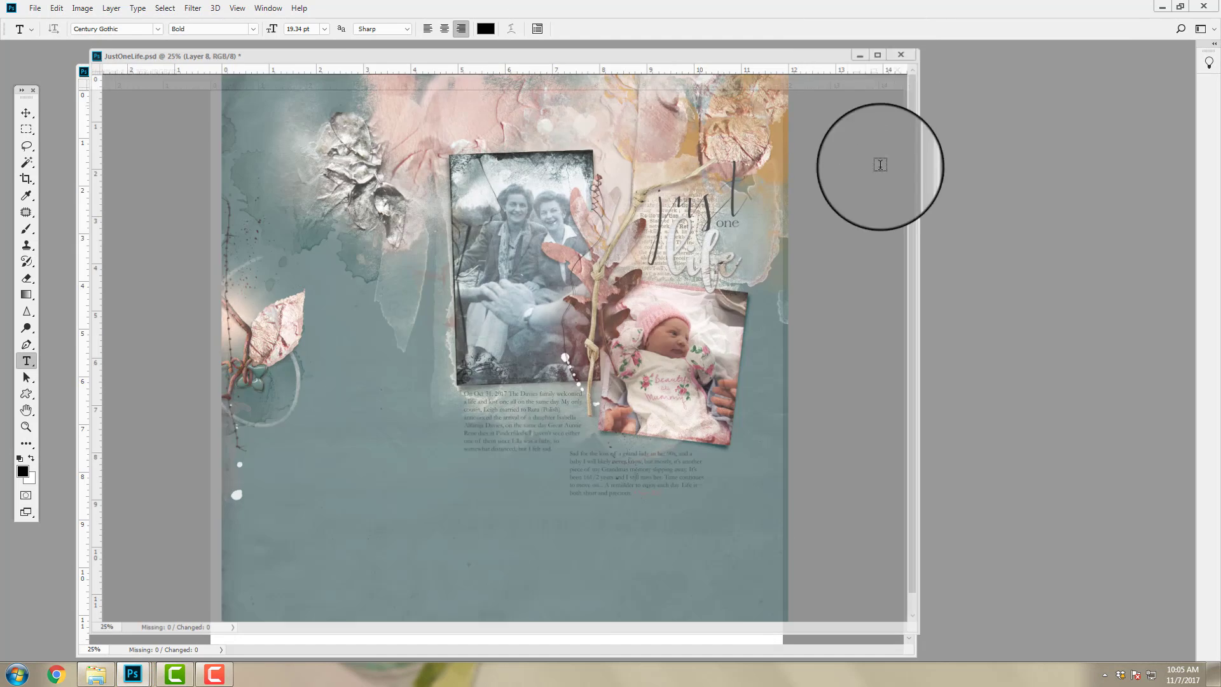
left_click_drag(593, 71, 576, 57)
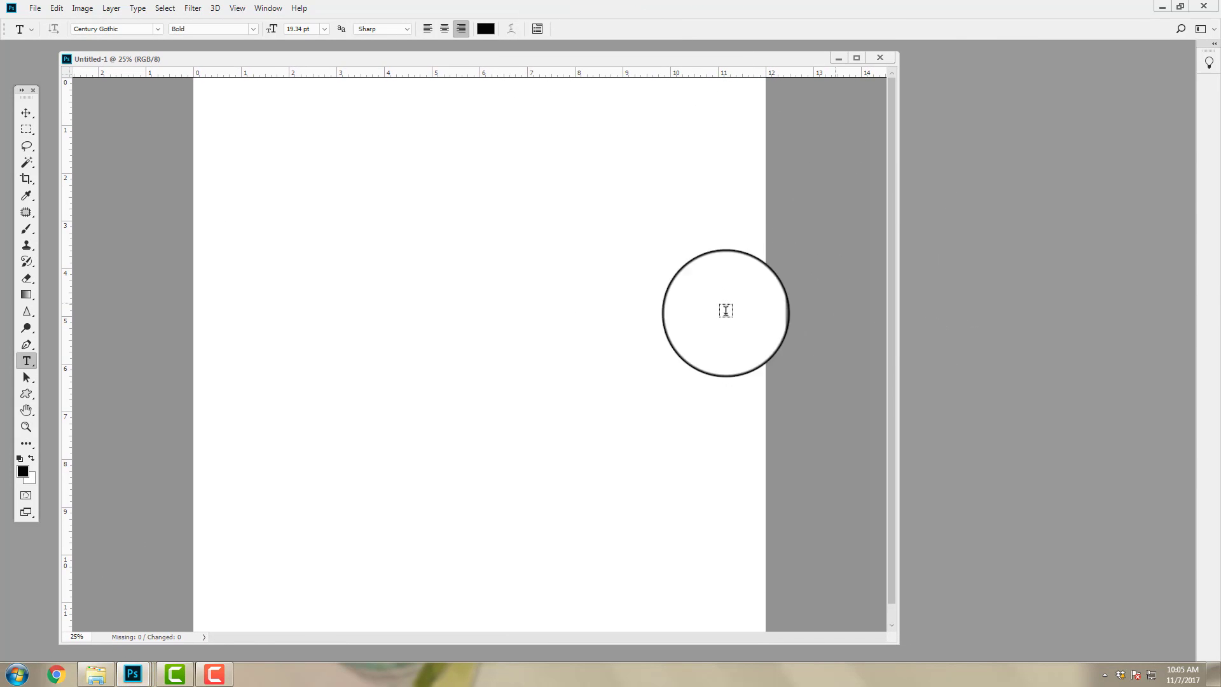
- Switch to Windows Explorer, open the Paperie folder inside ArtPlay Palette Rudeneja A, and display its files as extra large icons
left_click(93, 676)
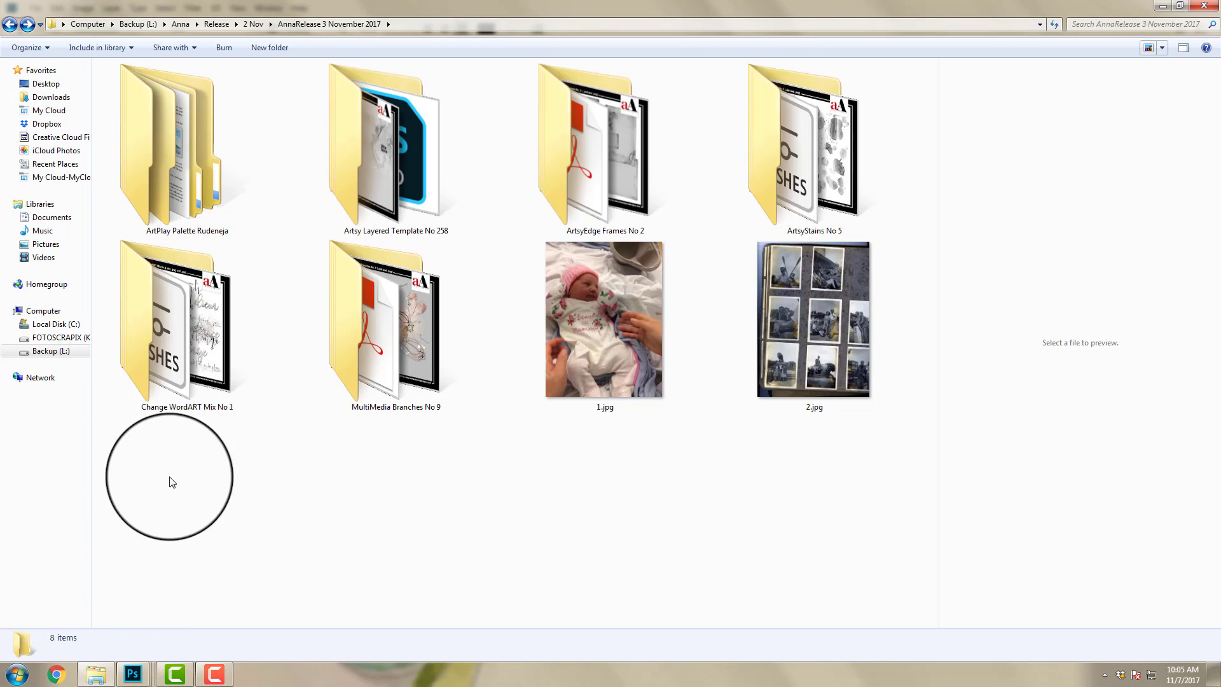
mouse_move(194, 204)
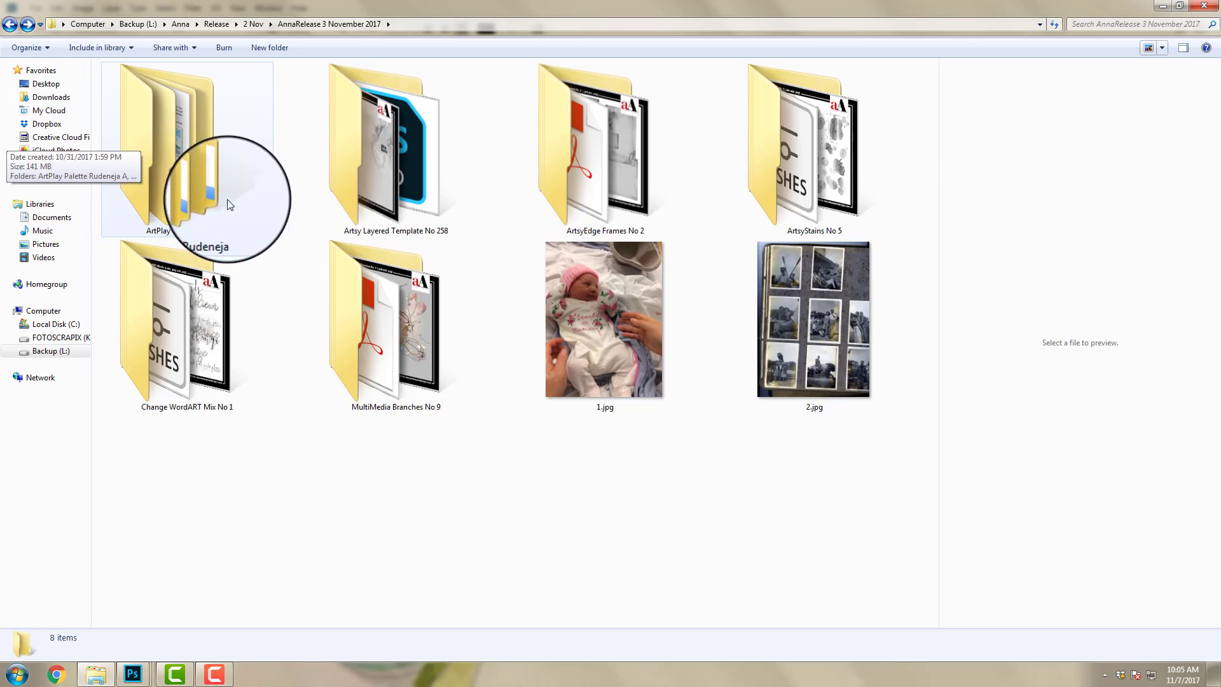
mouse_move(356, 203)
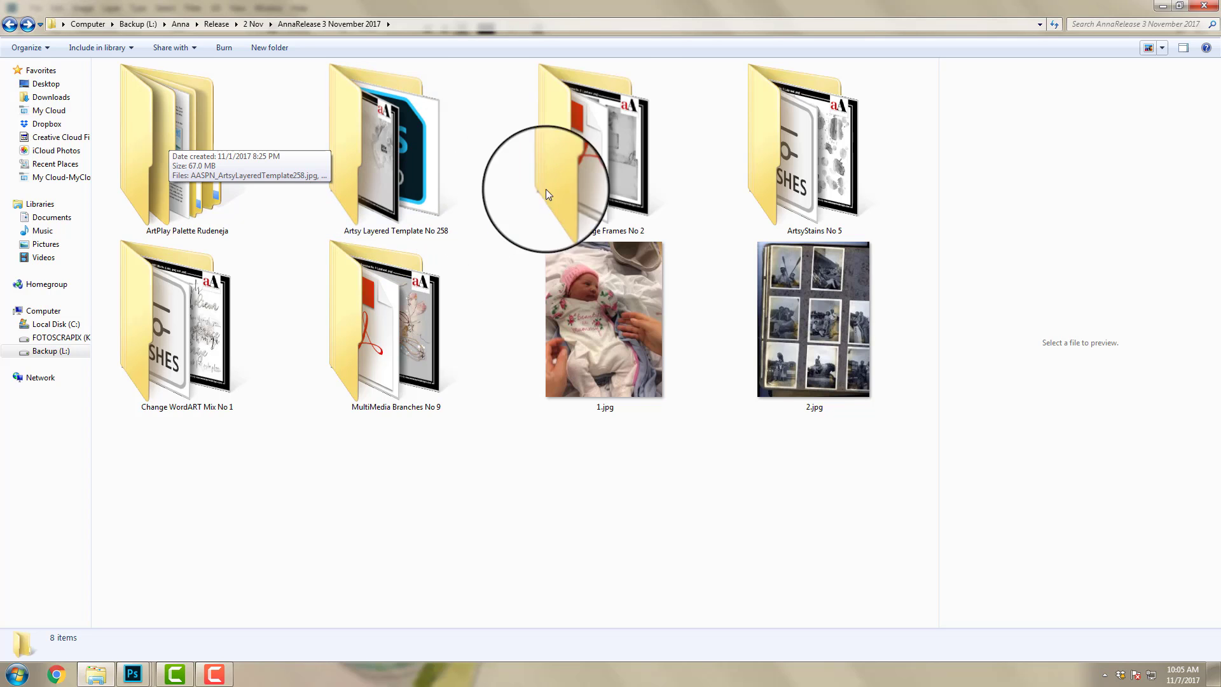
mouse_move(604, 202)
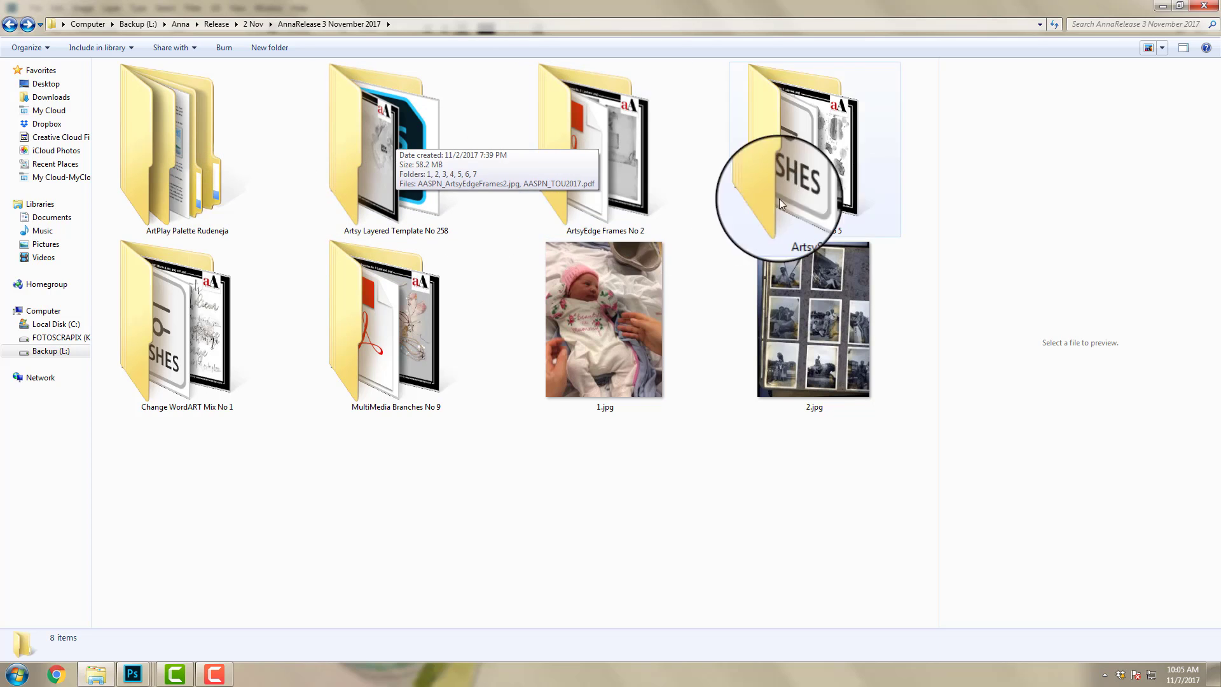
mouse_move(827, 205)
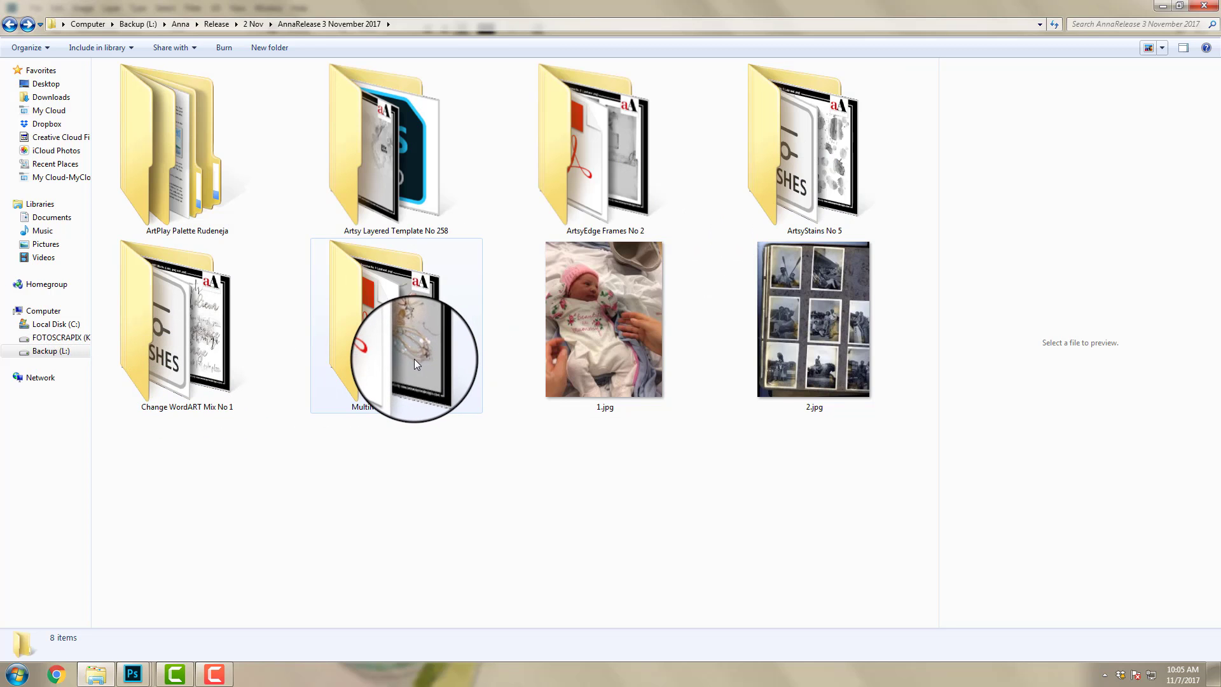
mouse_move(414, 358)
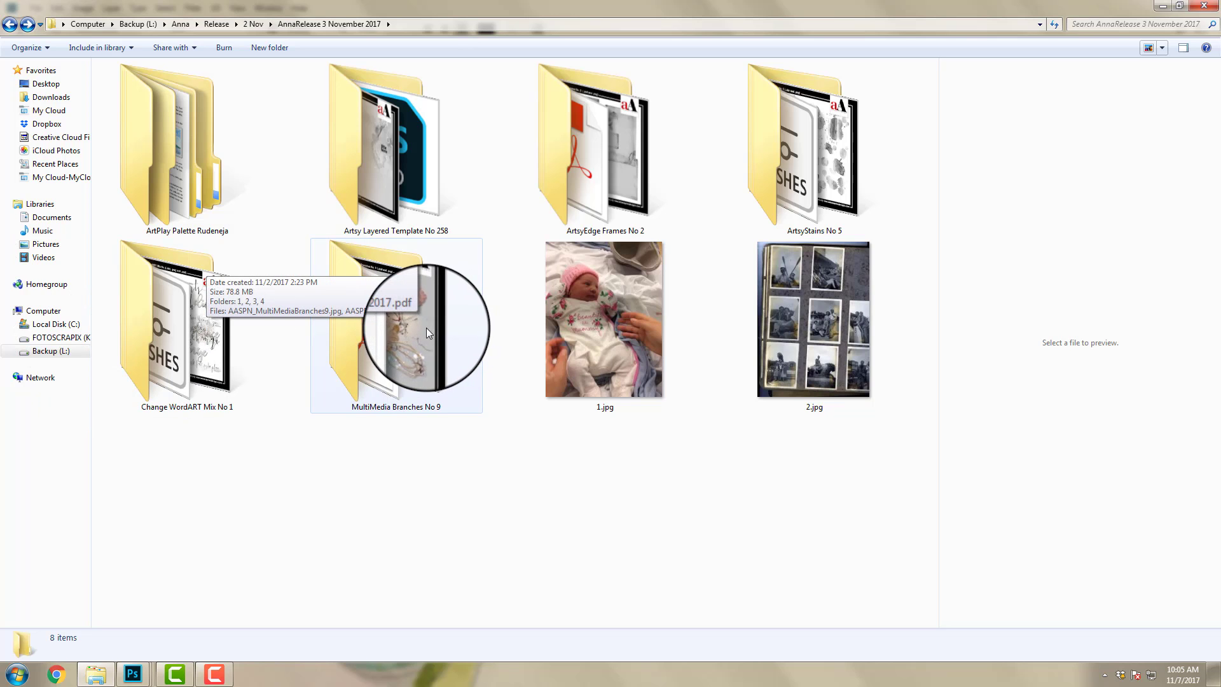
double_click(170, 162)
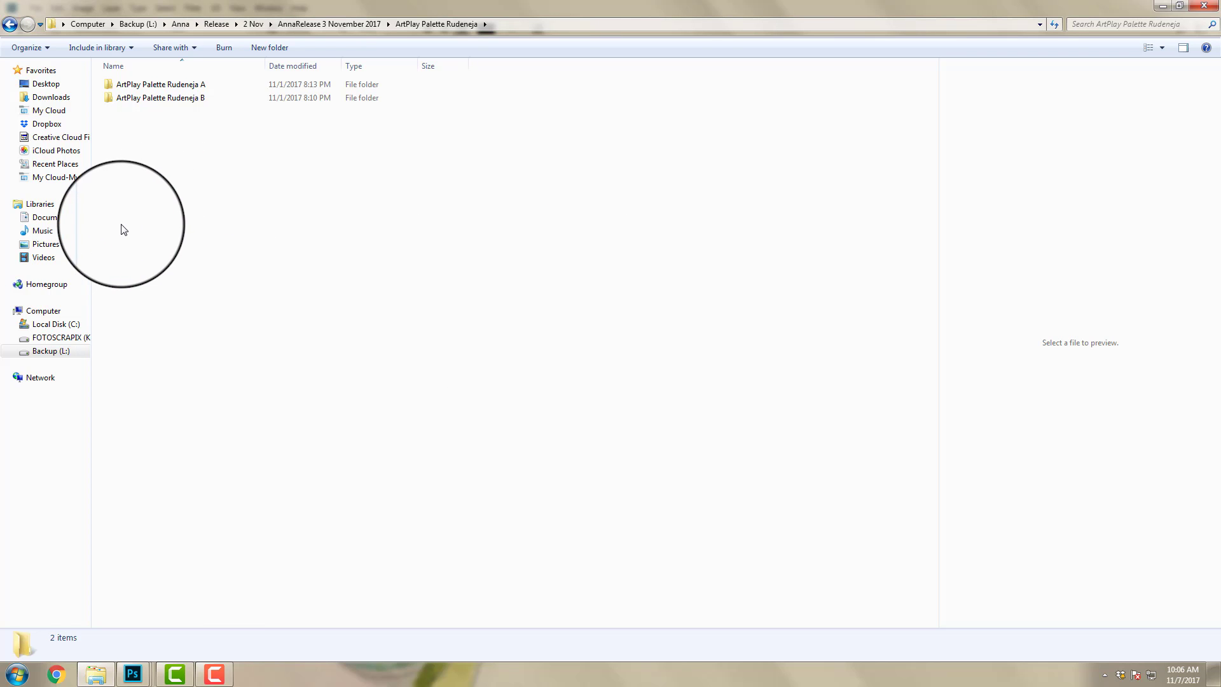
double_click(164, 89)
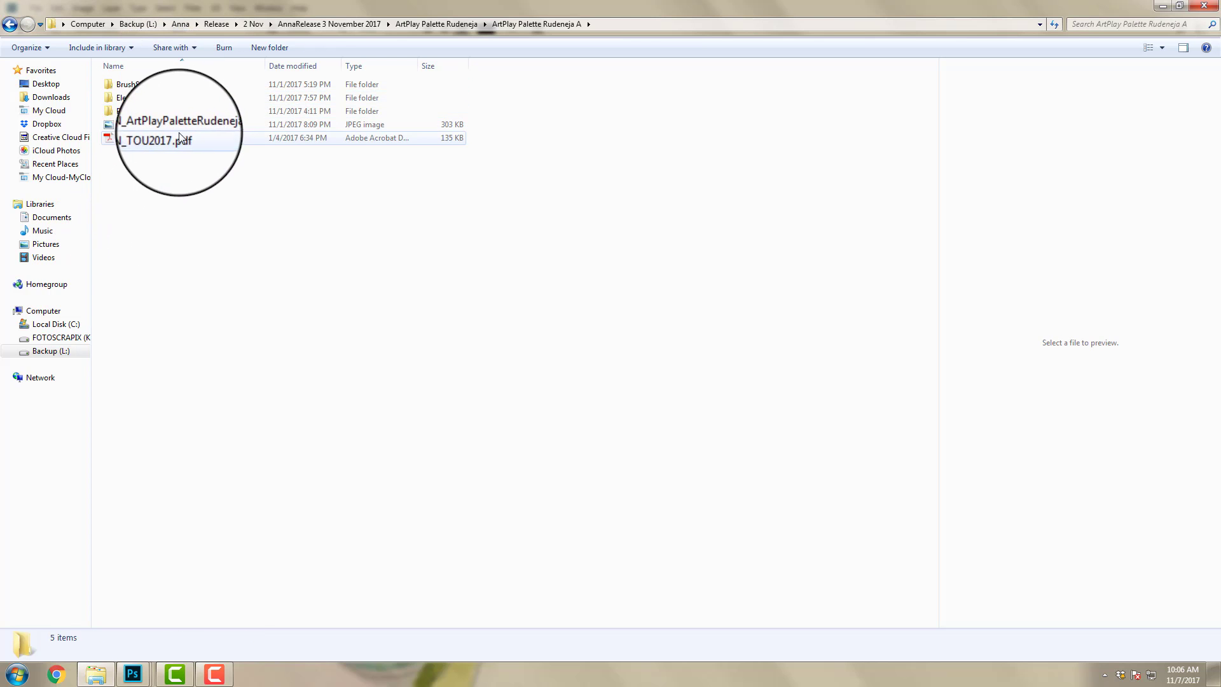
double_click(130, 112)
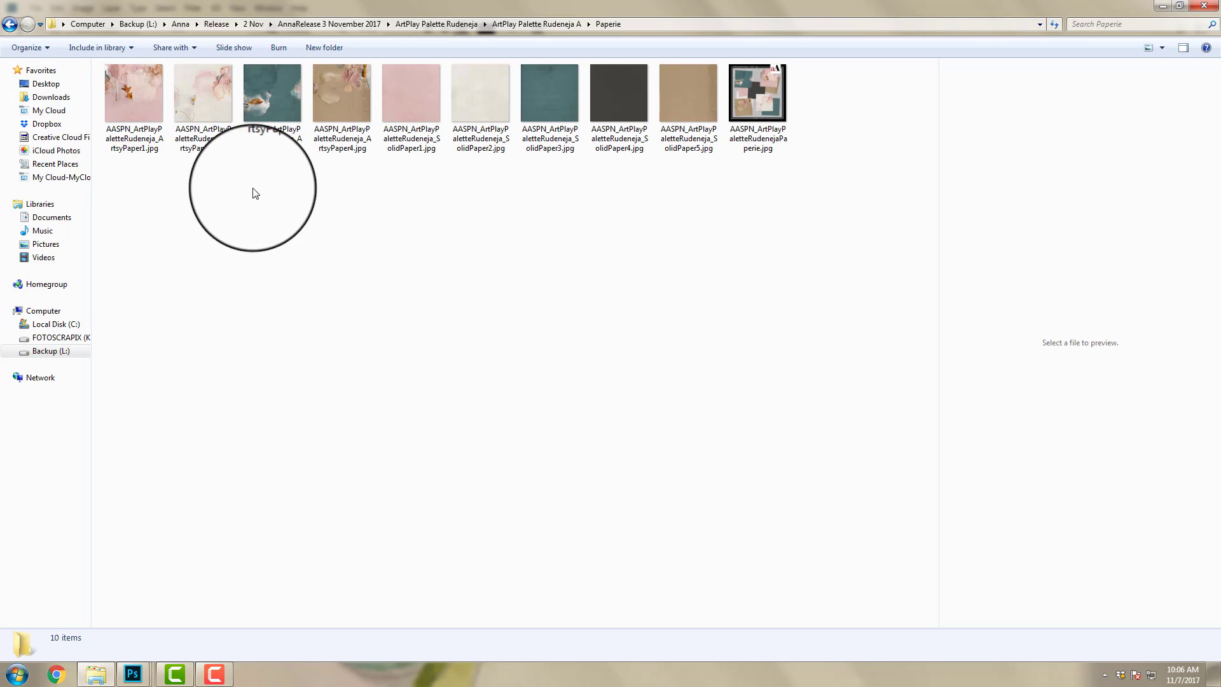
left_click(1162, 49)
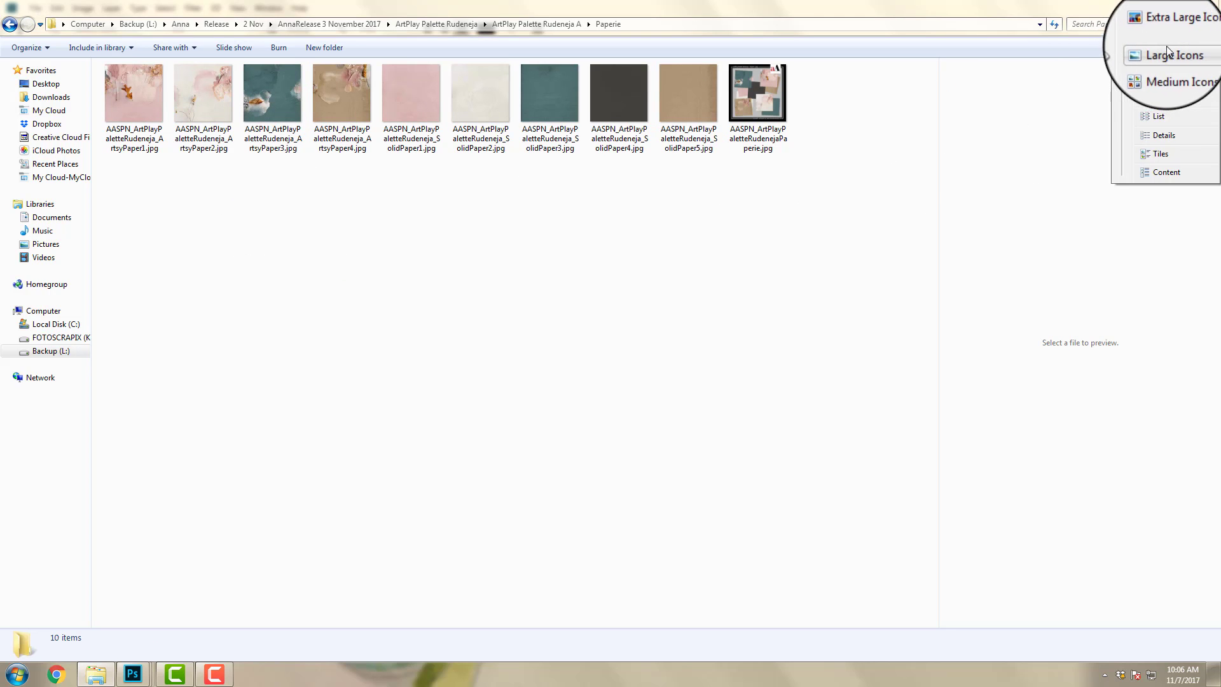
left_click(1176, 30)
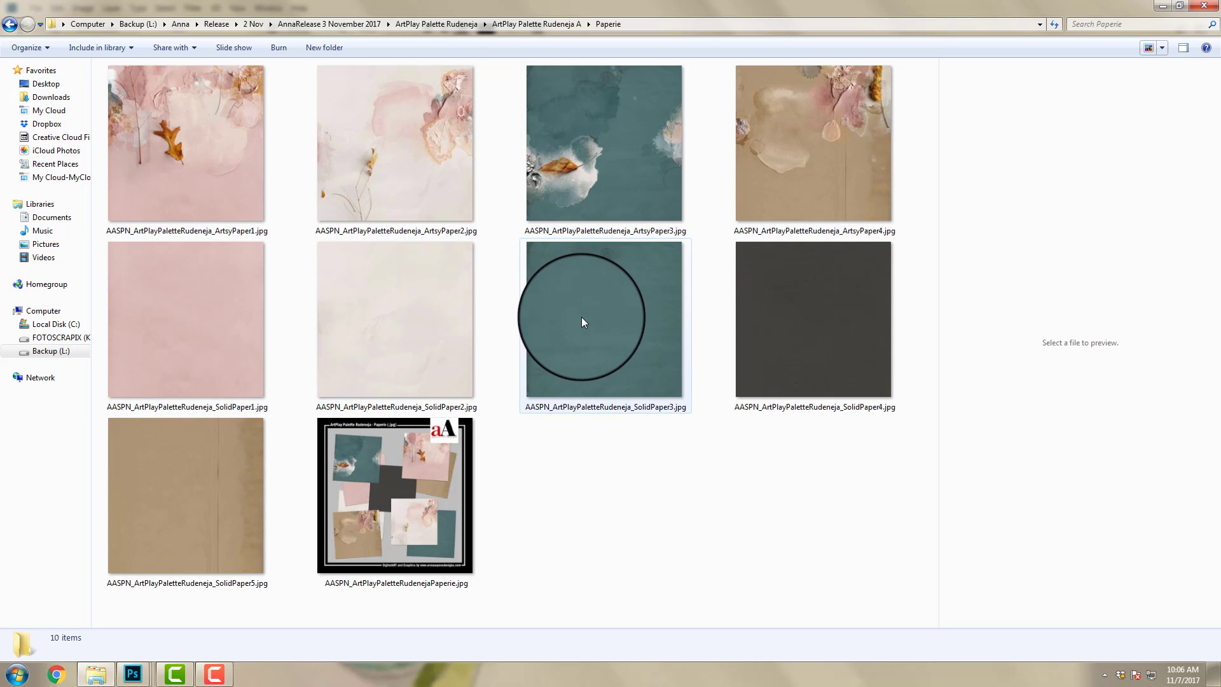
- Place AASPN_ArtPlayPaletteRudeneja_SolidPaper3.jpg into the blank Photoshop document as the full-page background paper
left_click_drag(611, 315, 392, 307)
left_click_drag(413, 167, 482, 197)
left_click(27, 113)
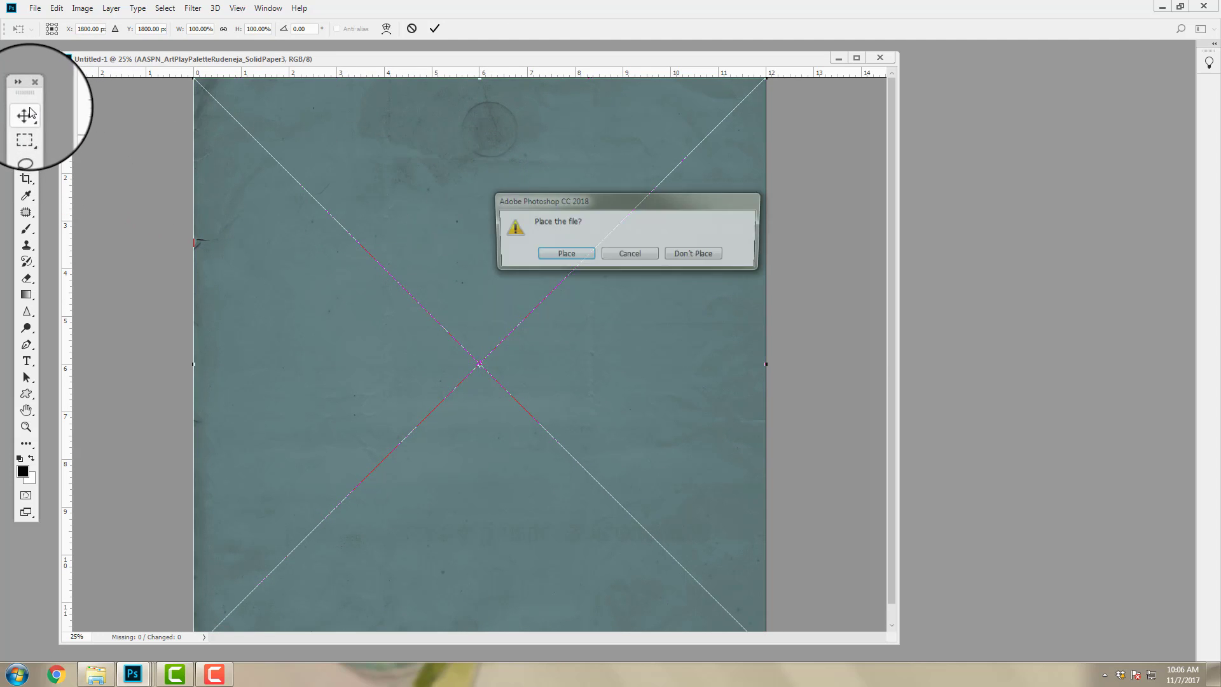
left_click(563, 257)
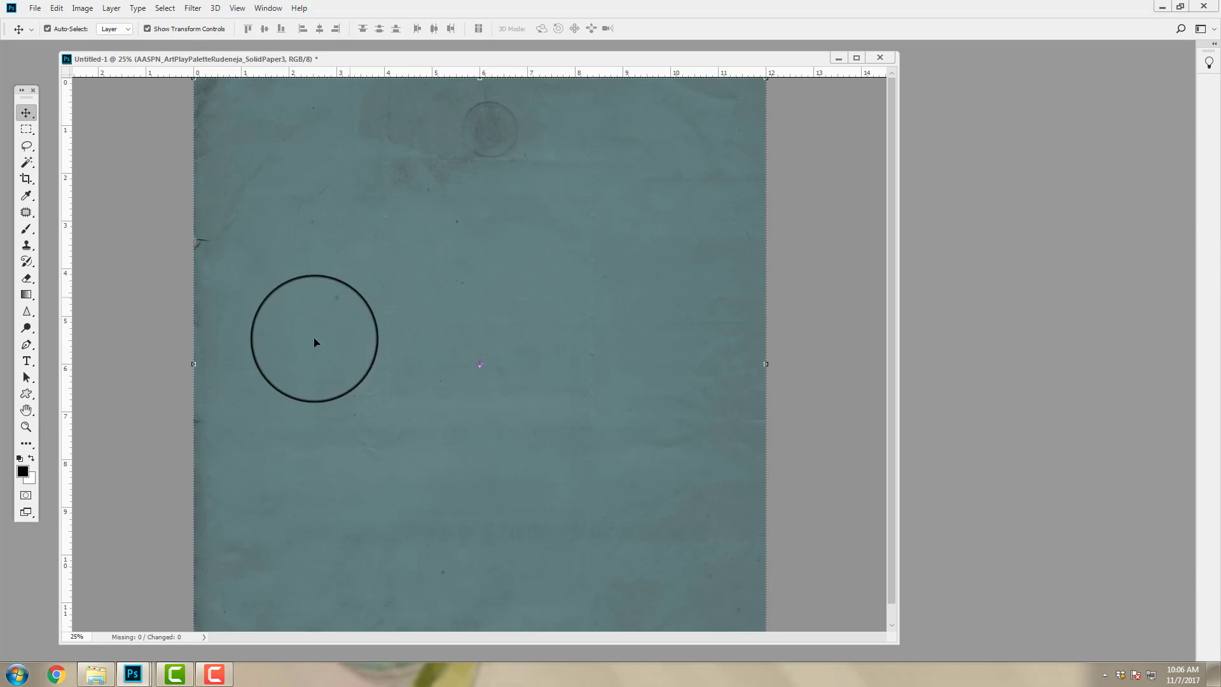
- Switch to Windows Explorer, open the Transfers and Overlays folder inside ArtPlay Palette Rudeneja B, and display its files as extra large icons
left_click(95, 673)
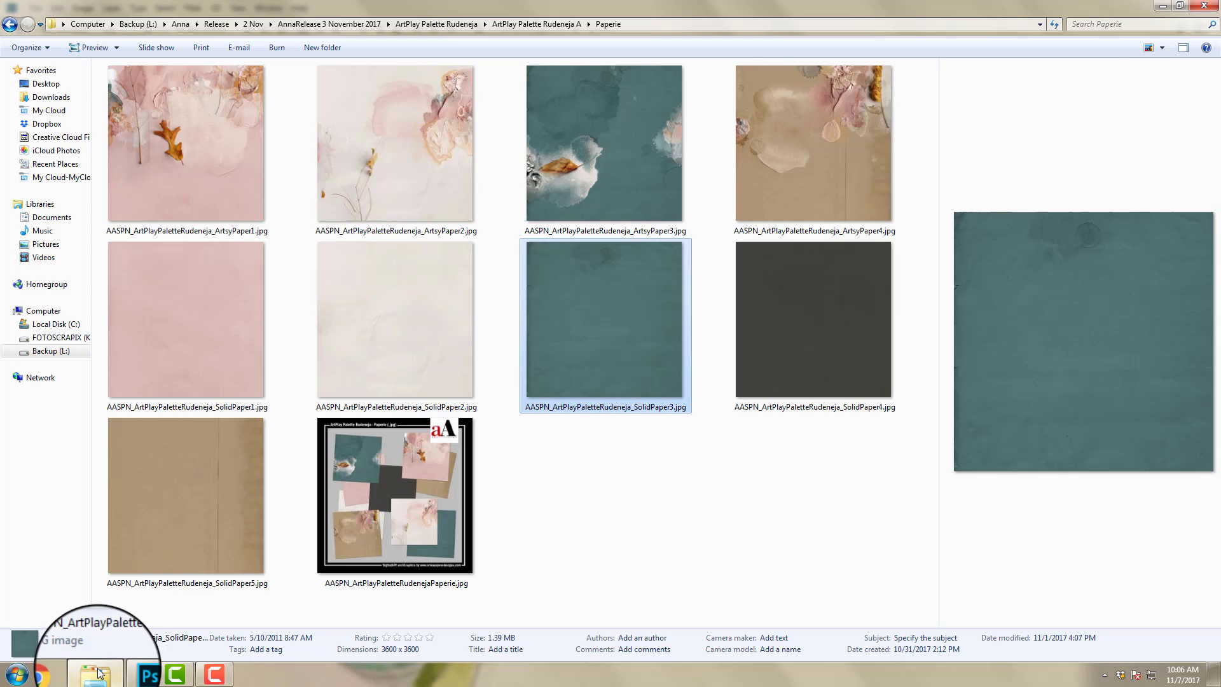
left_click(441, 25)
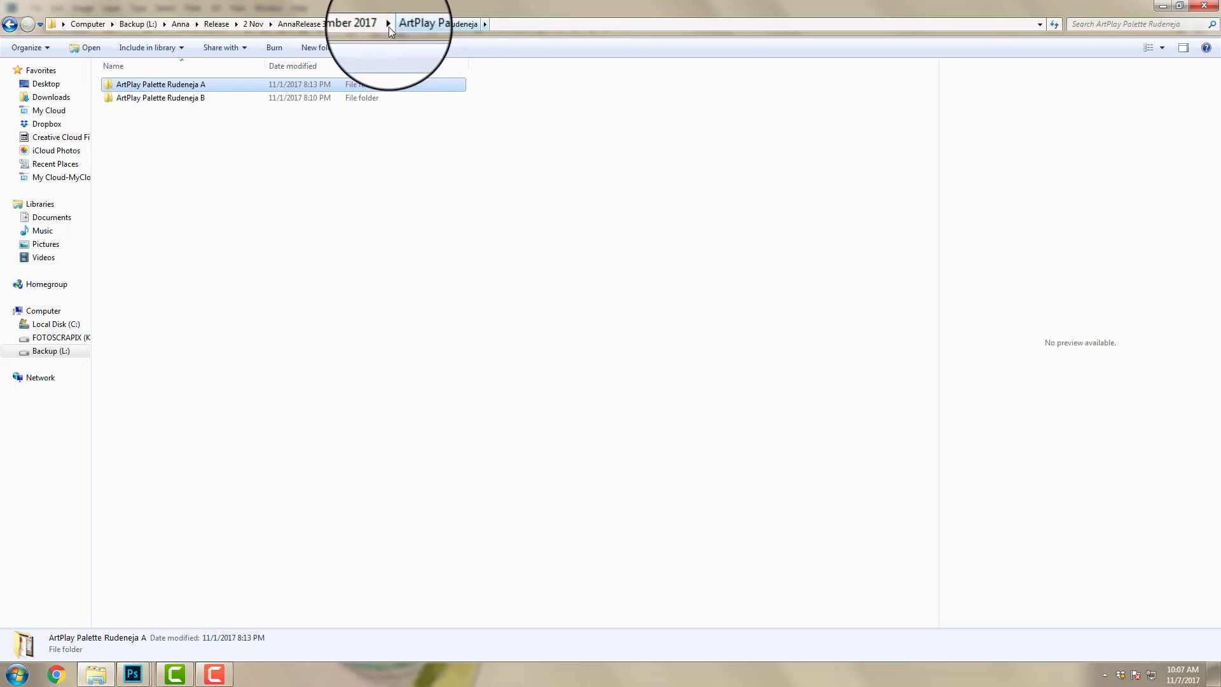
double_click(181, 99)
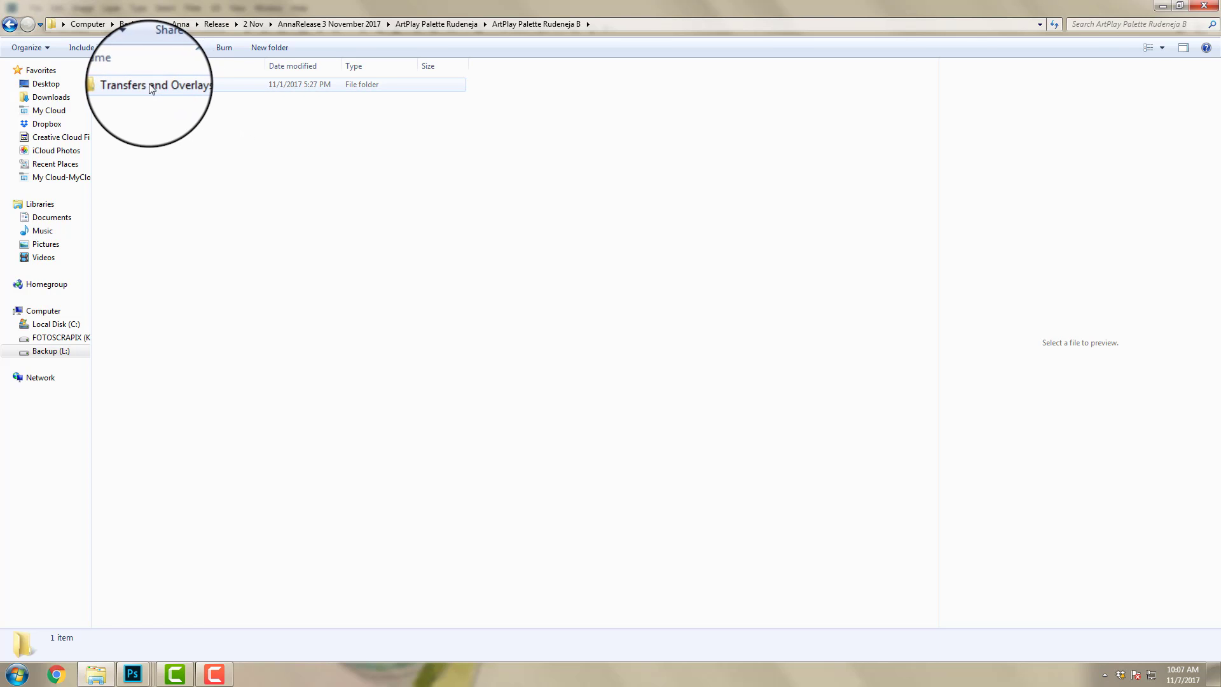
double_click(151, 89)
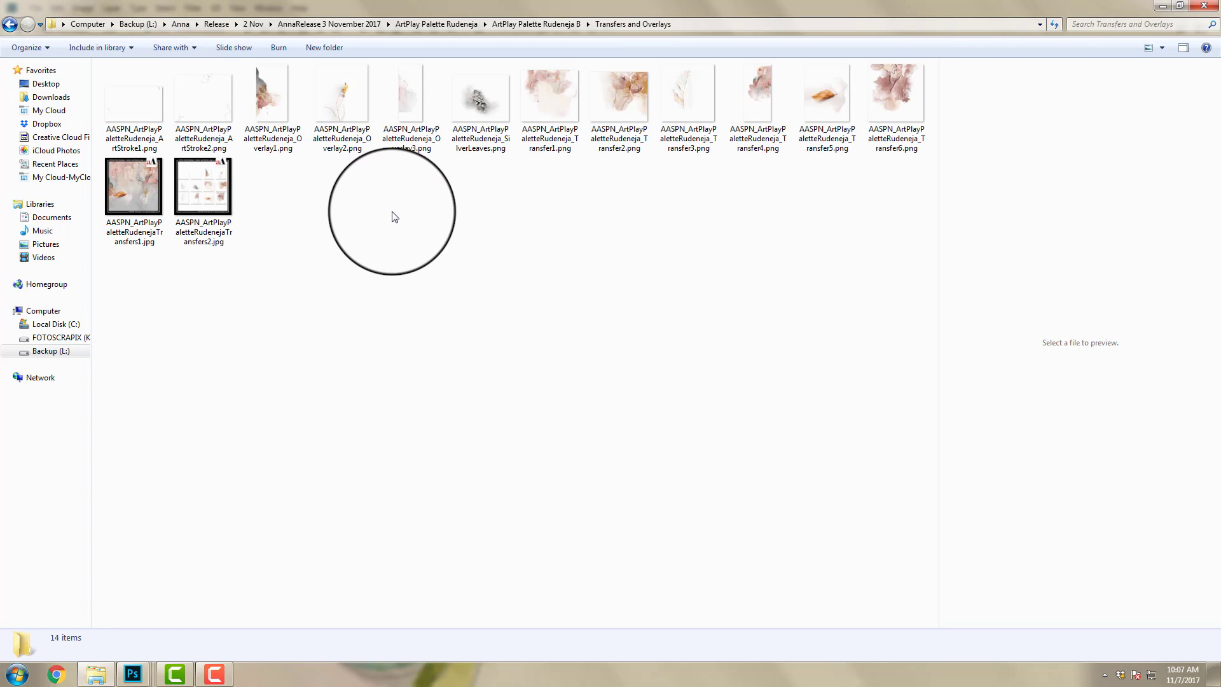
left_click(1161, 48)
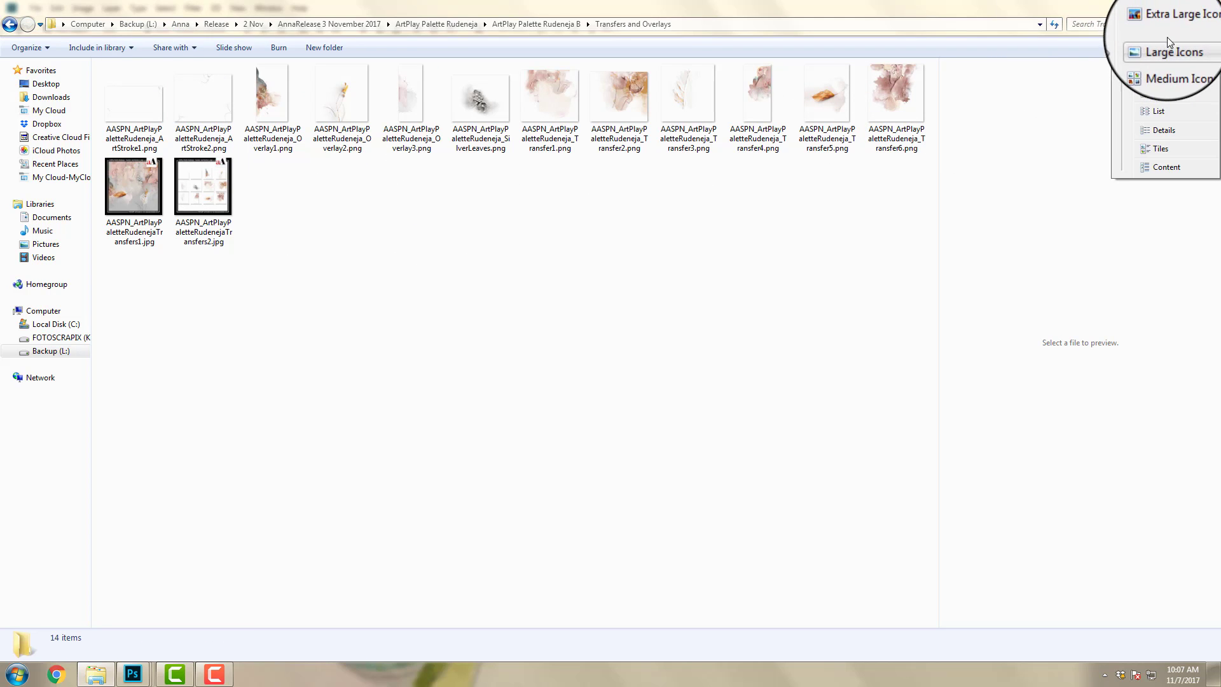
left_click(1166, 34)
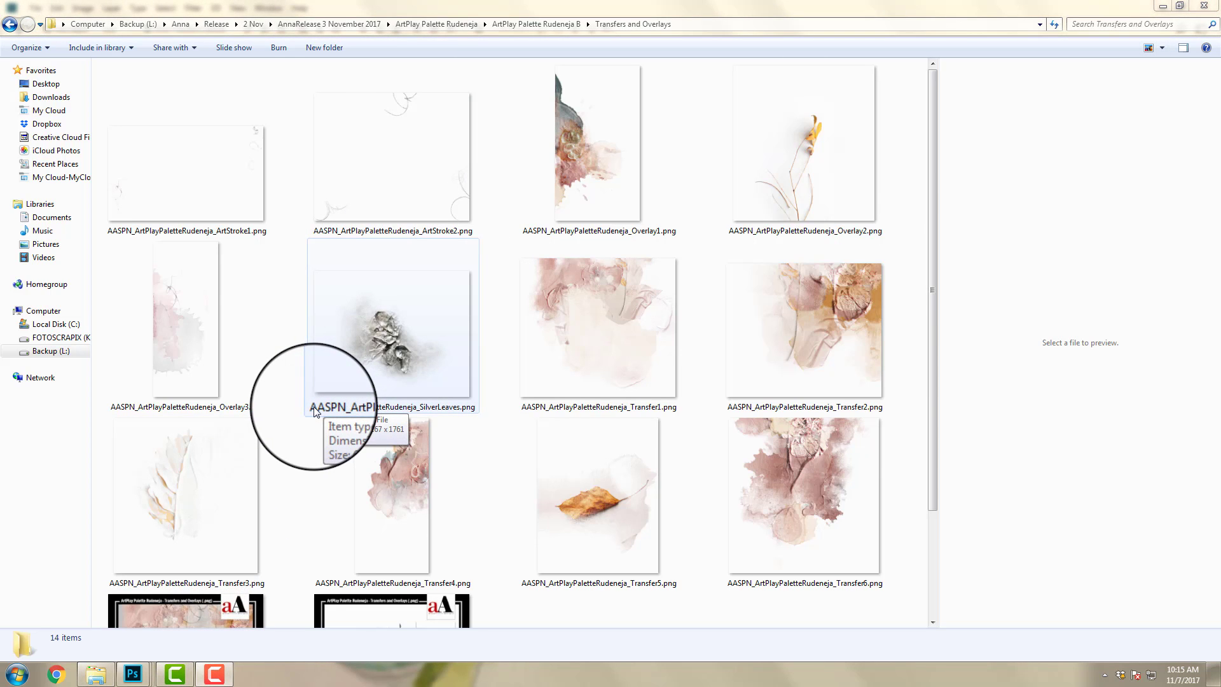
- Place the SilverLeaves, Transfer1 and Transfer2 PNG files together onto the teal paper in the Photoshop document at their original size
left_click(358, 352)
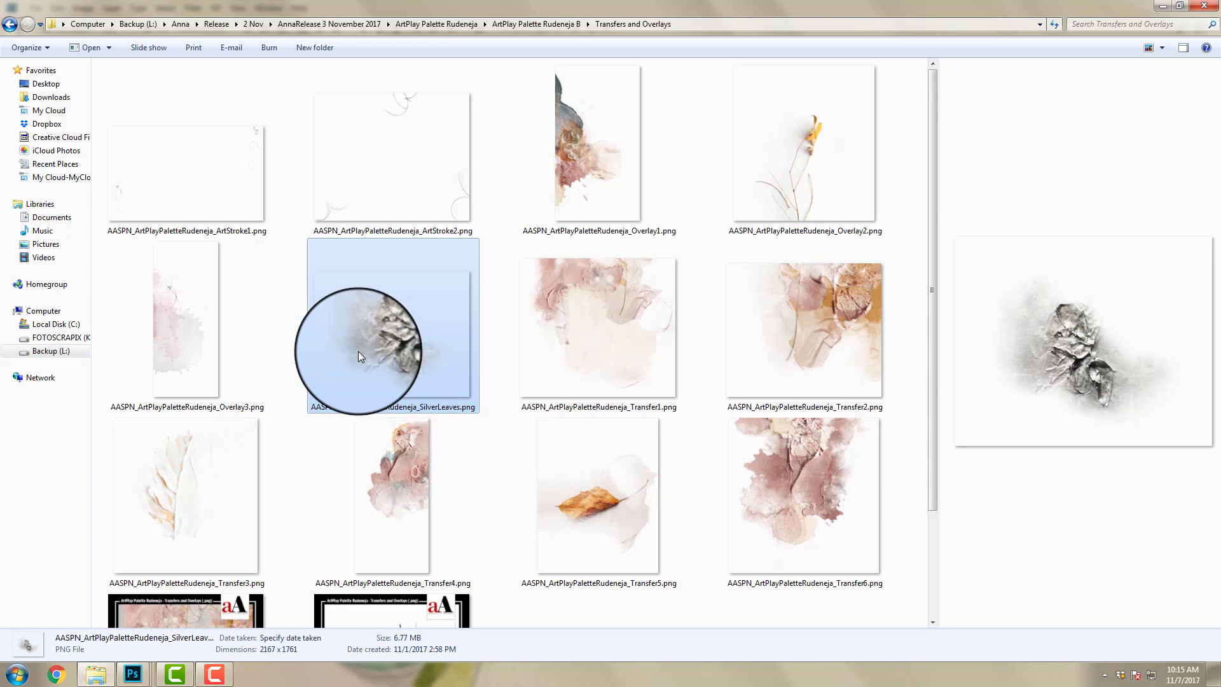
left_click(585, 325, "ctrl")
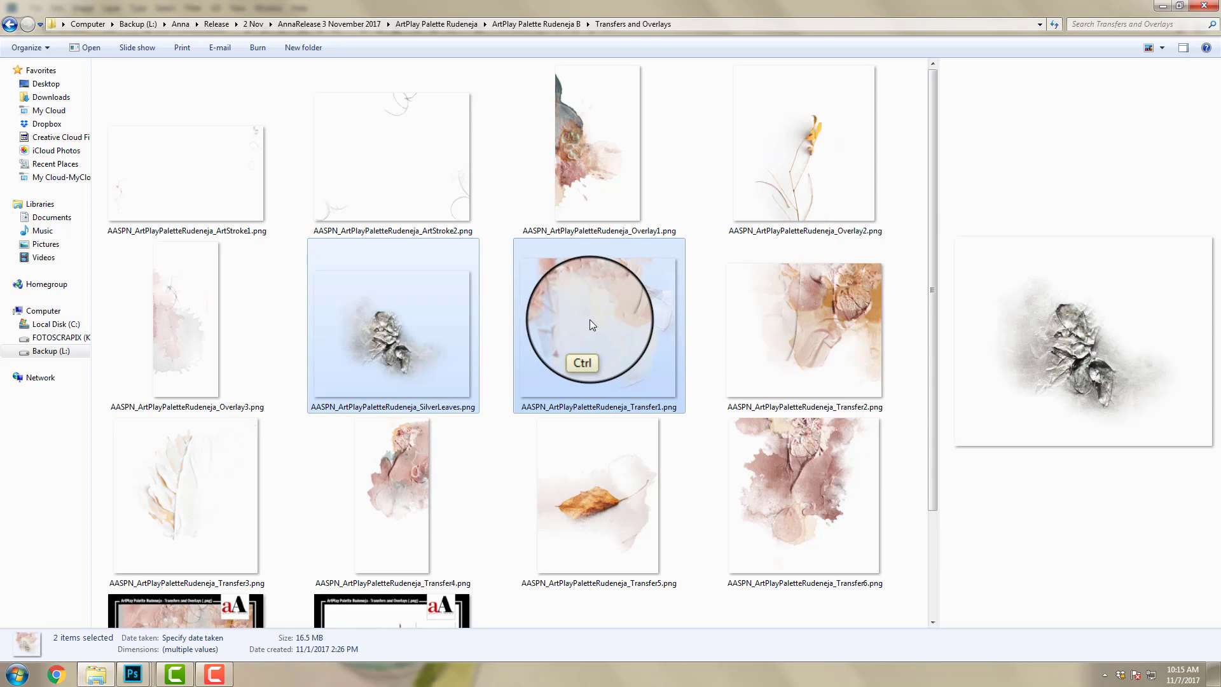
left_click(827, 337, "ctrl")
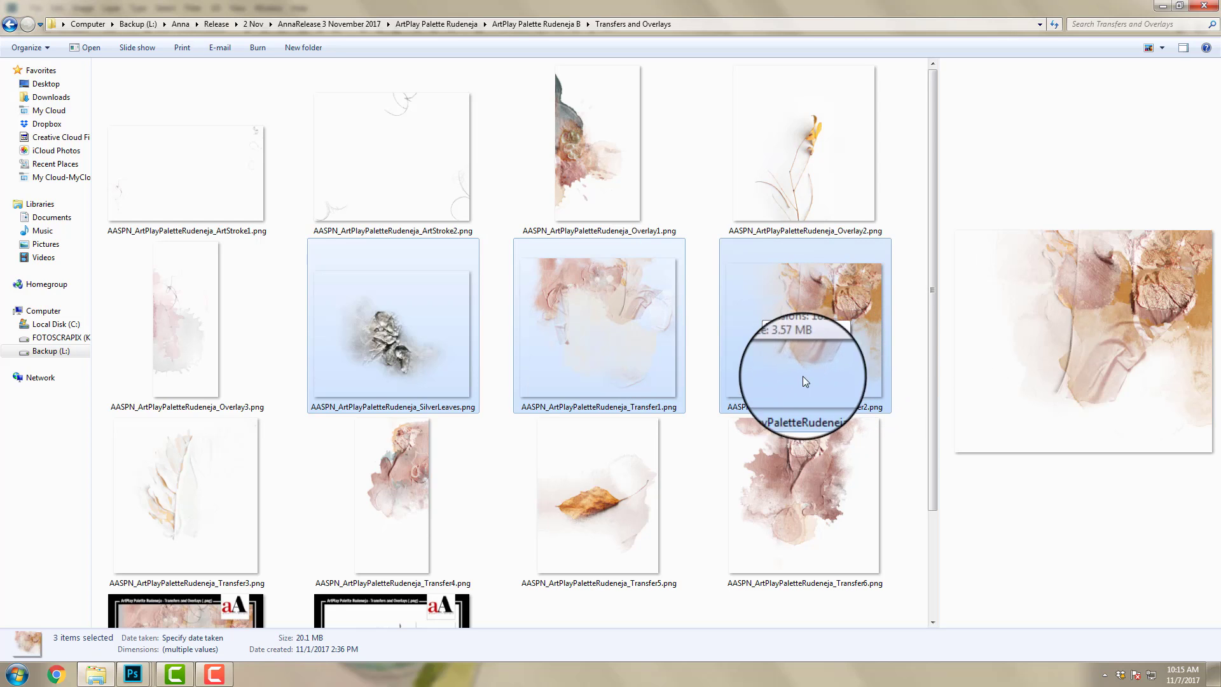
left_click_drag(805, 381, 417, 312)
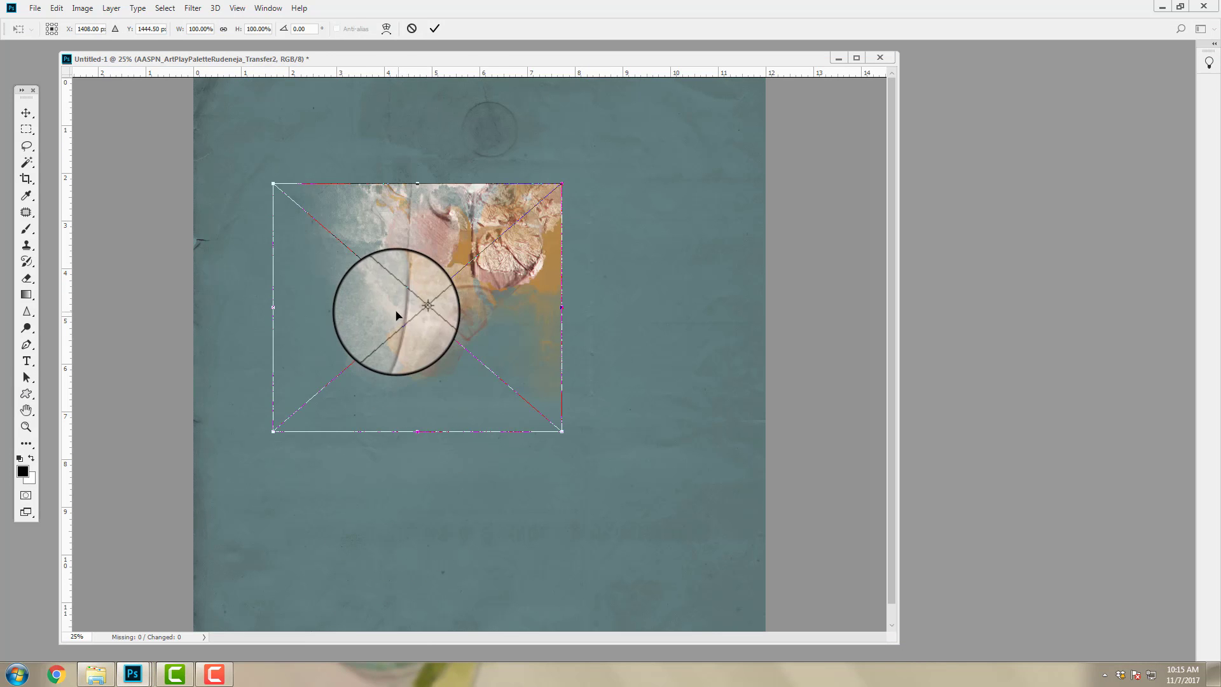
left_click(435, 29)
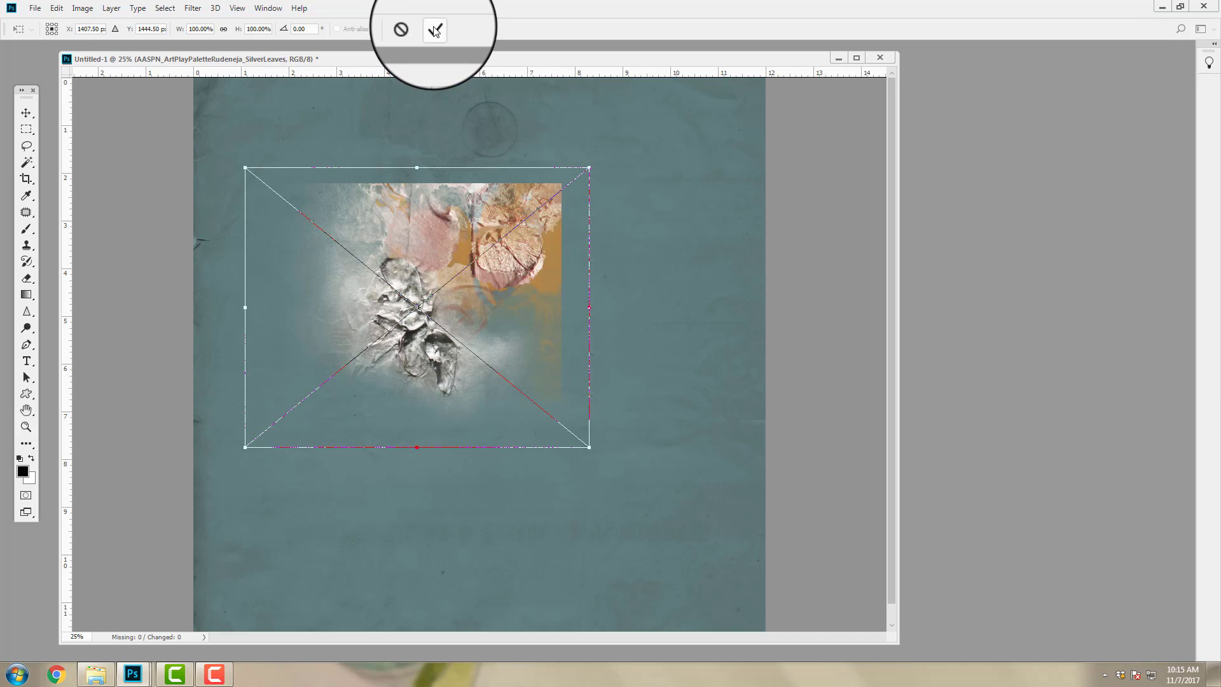
left_click(434, 30)
key("Return")
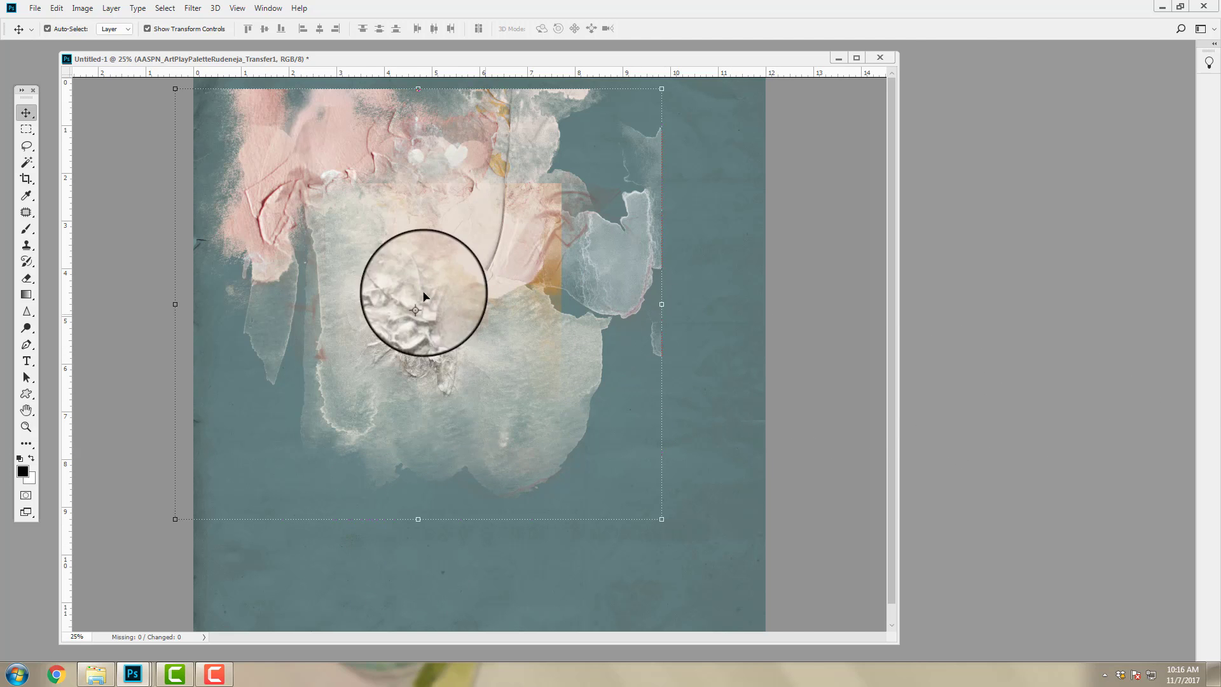
- Show the Layers panel, position it beside the artwork, and move the document window slightly up
left_click(269, 8)
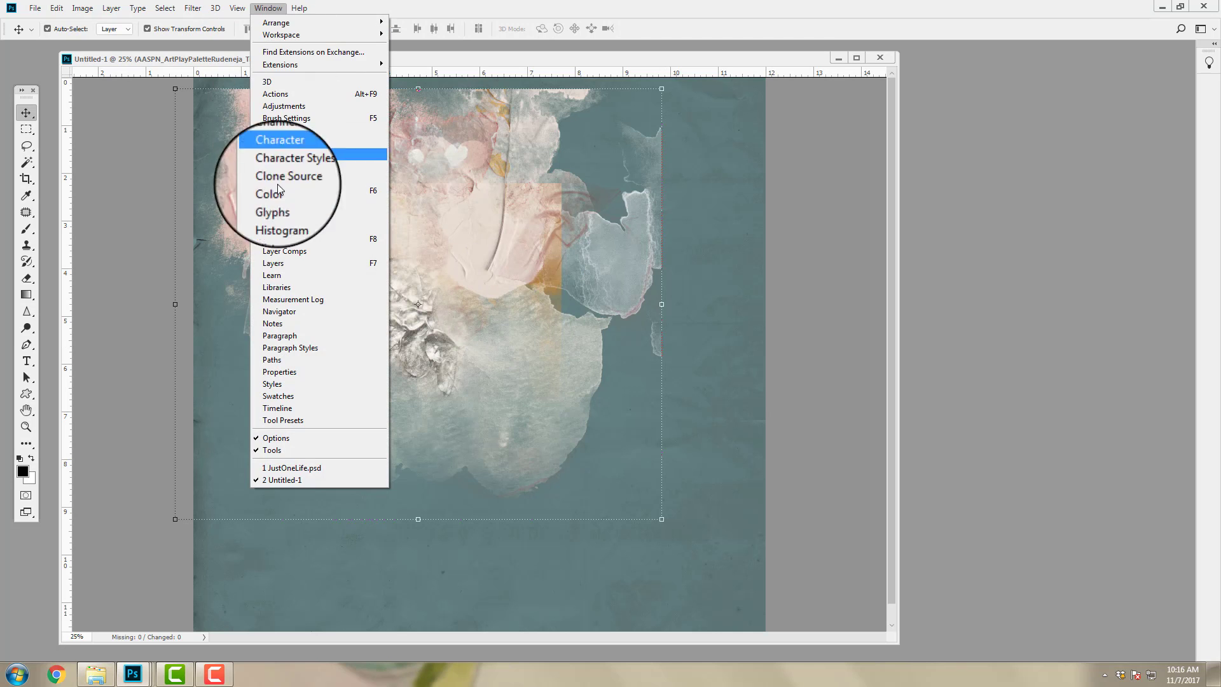
left_click(280, 264)
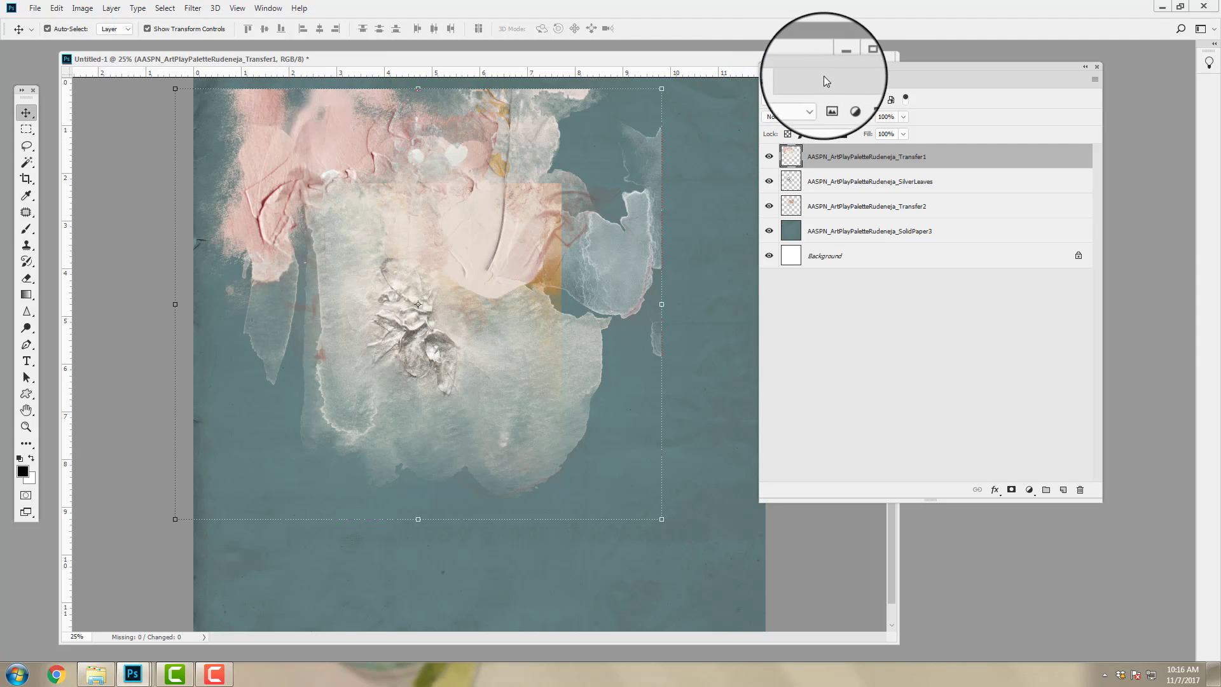
left_click_drag(826, 68, 880, 121)
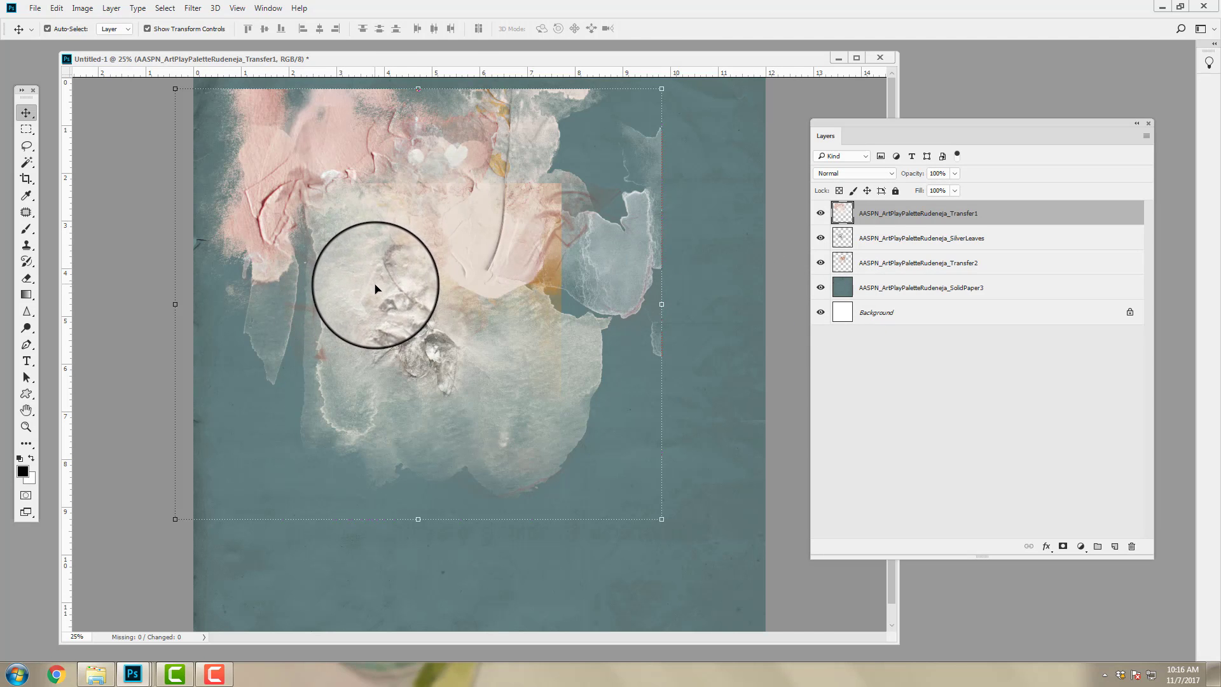
mouse_move(433, 56)
left_mouse_down()
mouse_move(431, 69)
mouse_move(429, 51)
left_mouse_up()
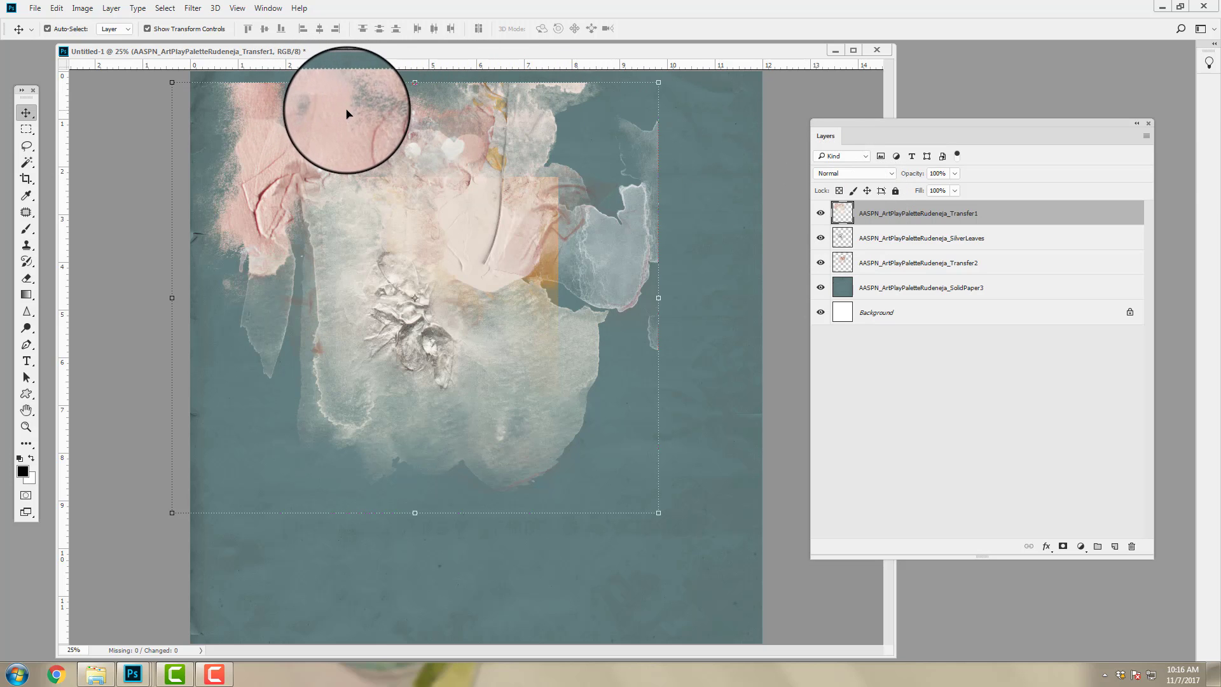
- Move Transfer1 right to the page's top edge, then raise the Transfer2 layer above it and fit it into the upper-right corner
left_click_drag(350, 113, 452, 101)
left_click_drag(839, 264, 847, 208)
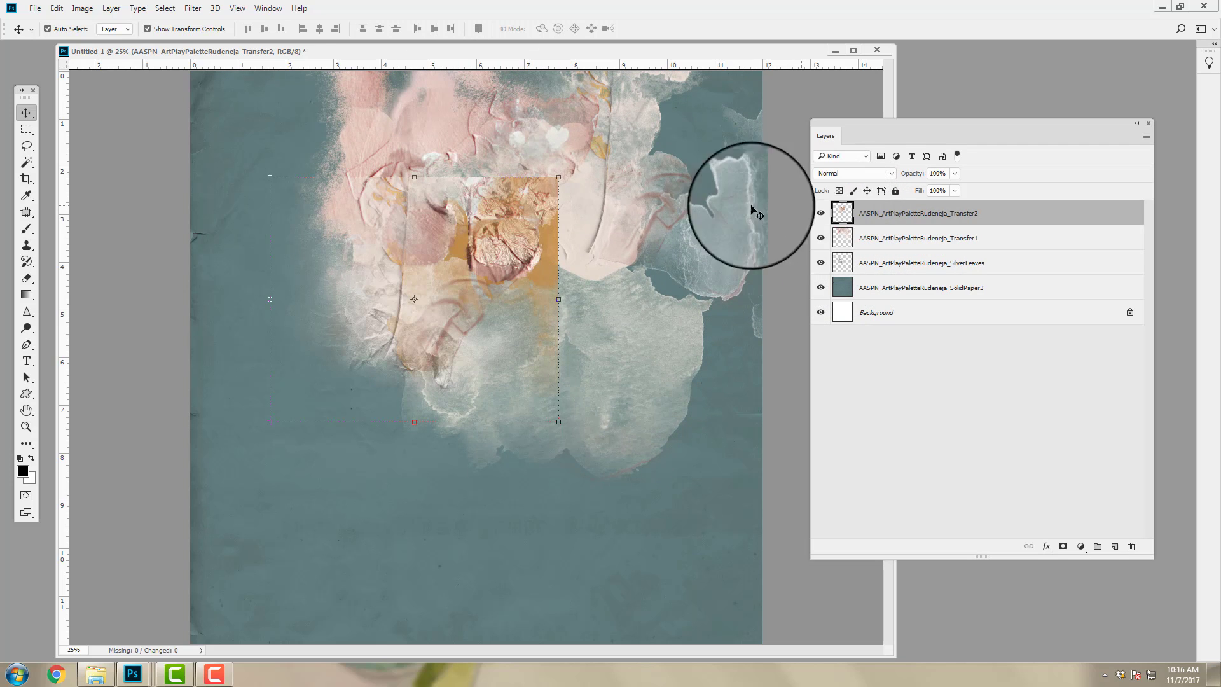
left_click_drag(471, 205, 672, 112)
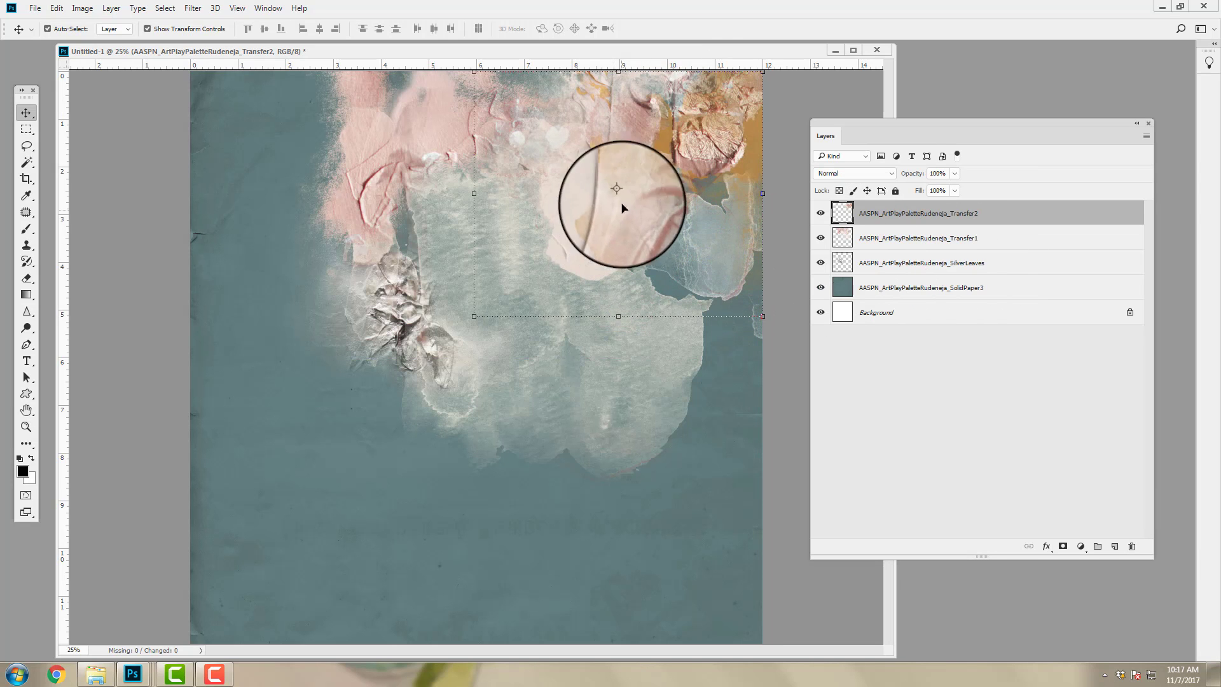
- Raise the SilverLeaves layer to the top of the stack and move the leaves up beside the pink paint's left edge
left_click(855, 267)
left_click_drag(857, 269, 851, 212)
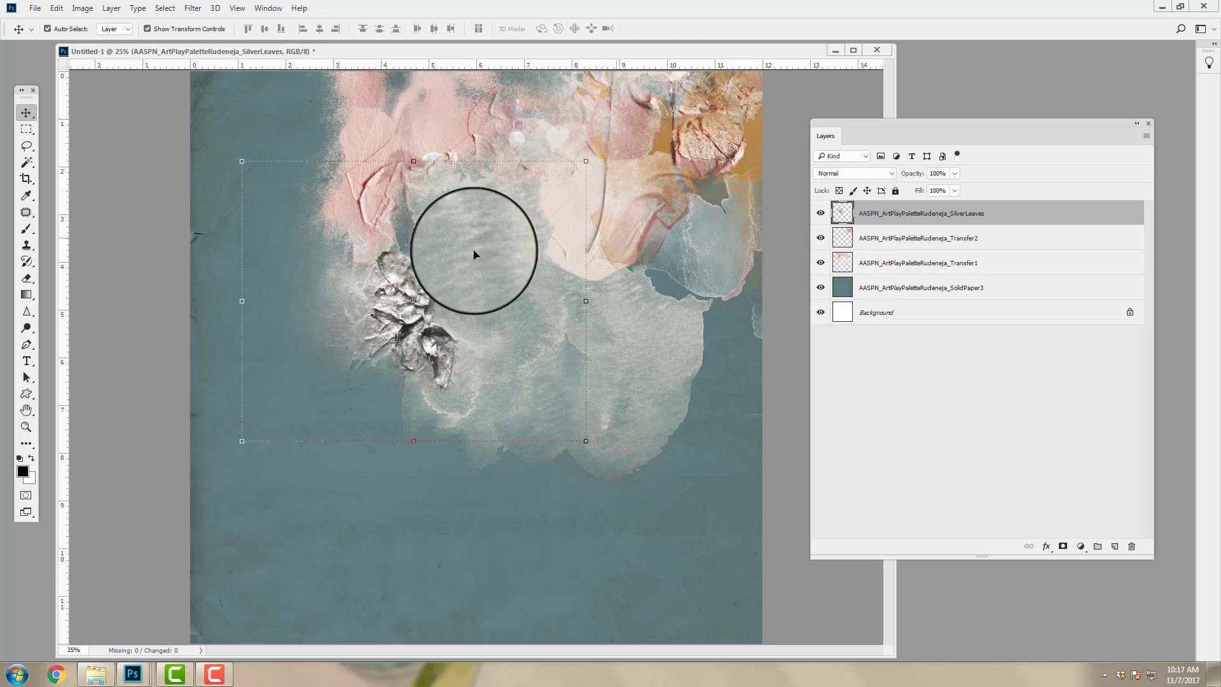
left_click_drag(407, 311, 346, 178)
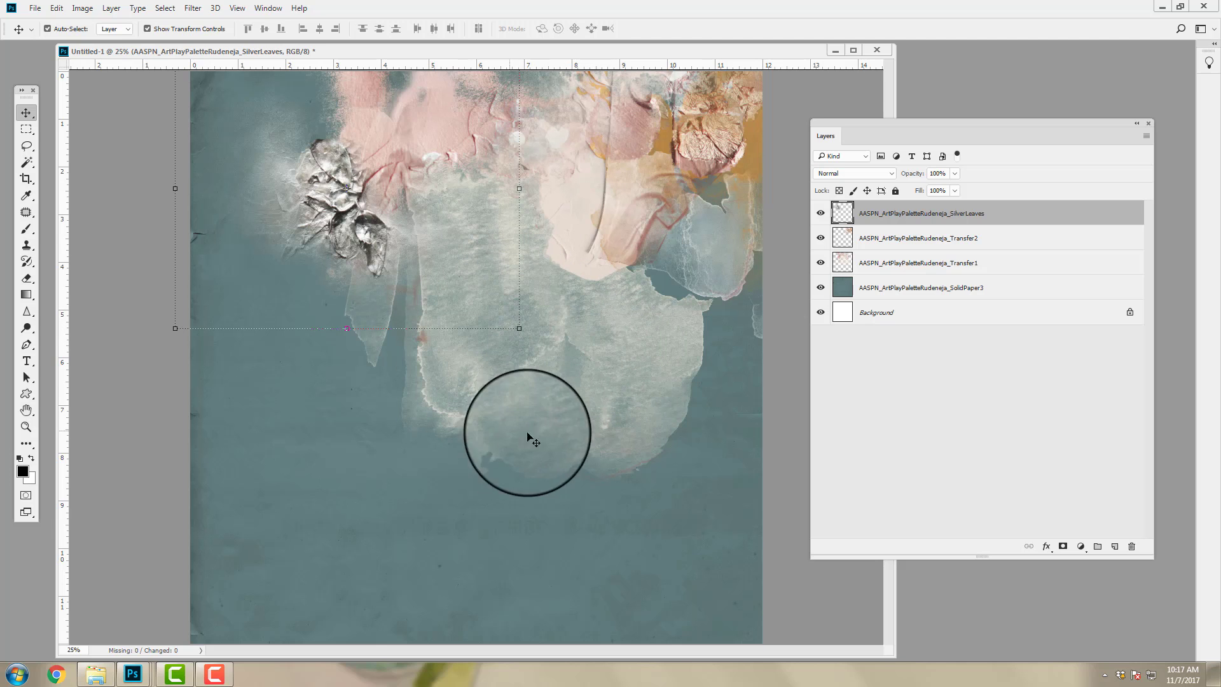
- Switch to Windows Explorer, open the ArtsyEdge Frames No 2 folder in AnnaRelease 3 November 2017, and display its contents as extra large icons
left_click(95, 674)
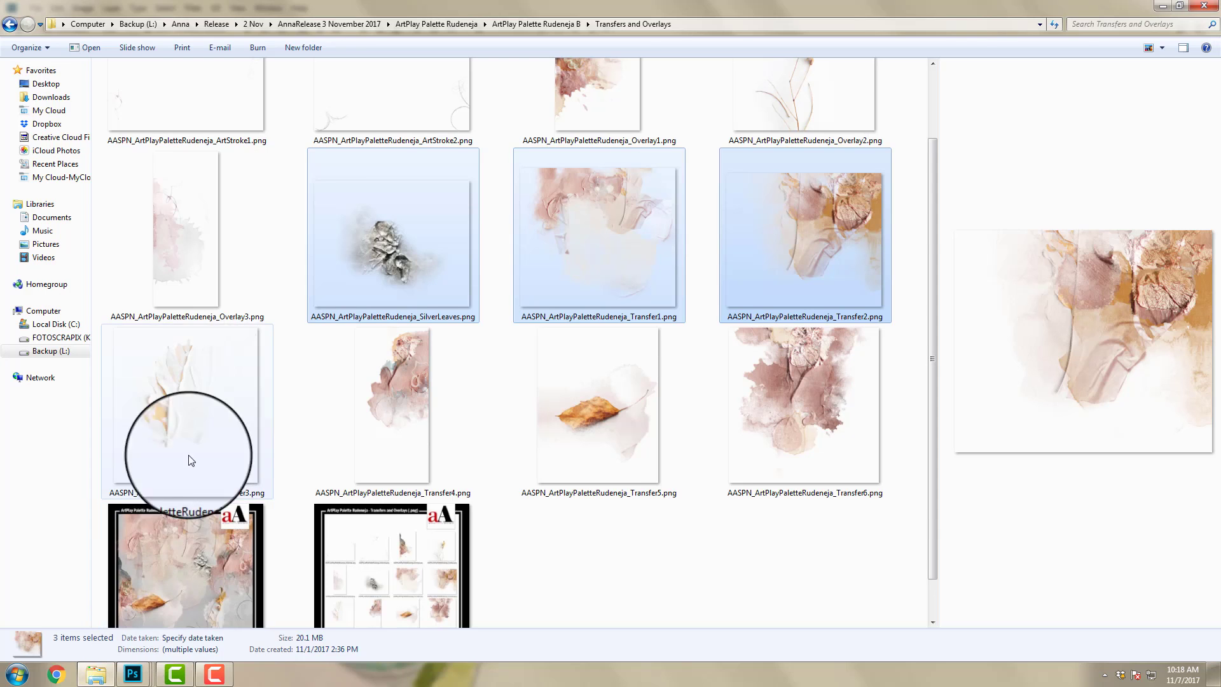
left_click(369, 23)
double_click(599, 197)
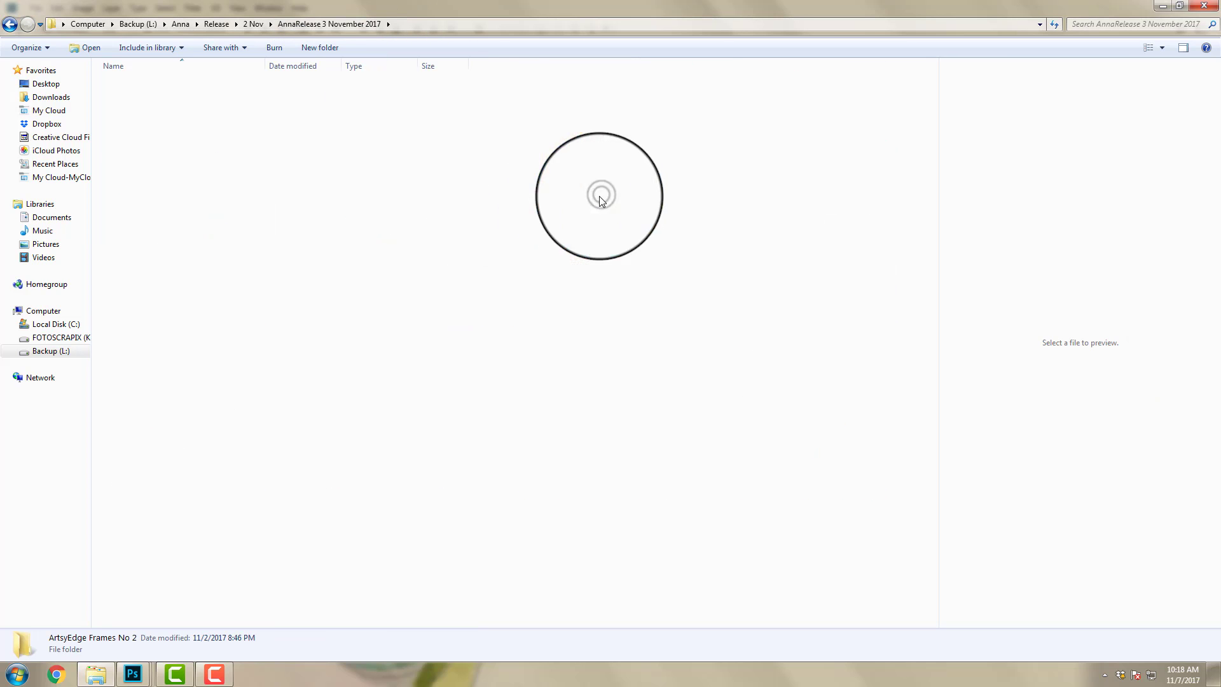
left_click(1162, 48)
left_click(1174, 13)
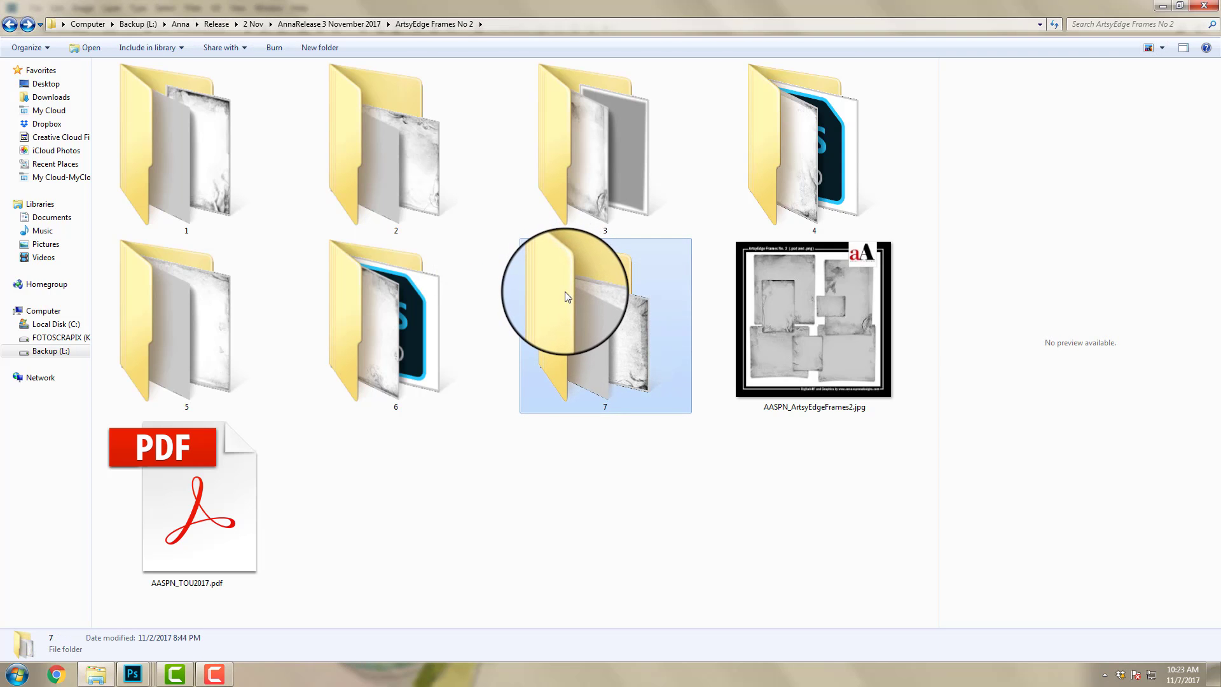
- Open frame folder 7 and preview the AASPN_ArtsyEdgeFrames2_7B and AASPN_ArtsyEdgeFrames2_7C PNG files
double_click(571, 294)
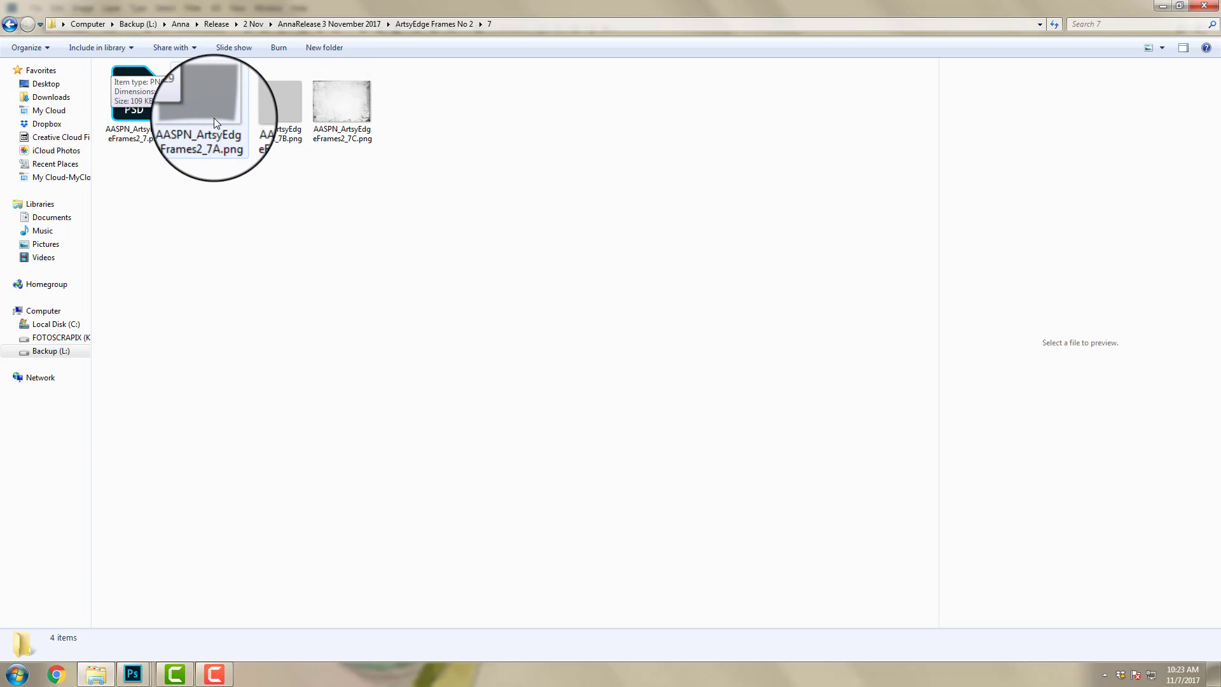
left_click(267, 119)
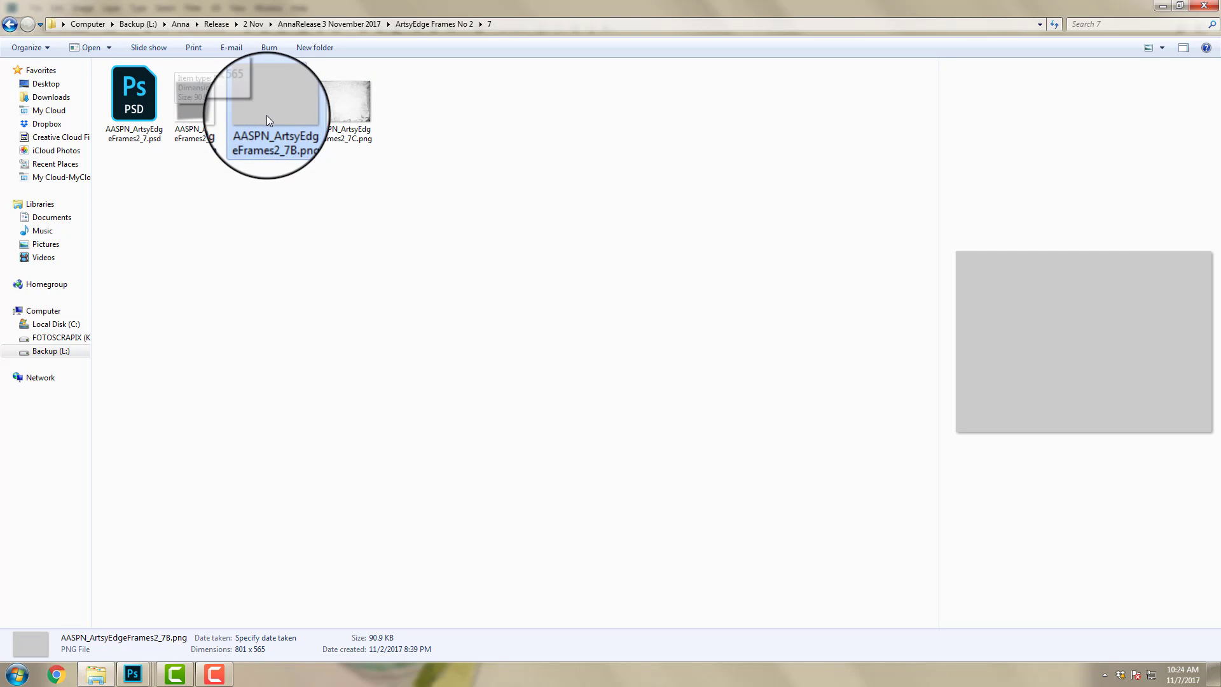
left_click(323, 115)
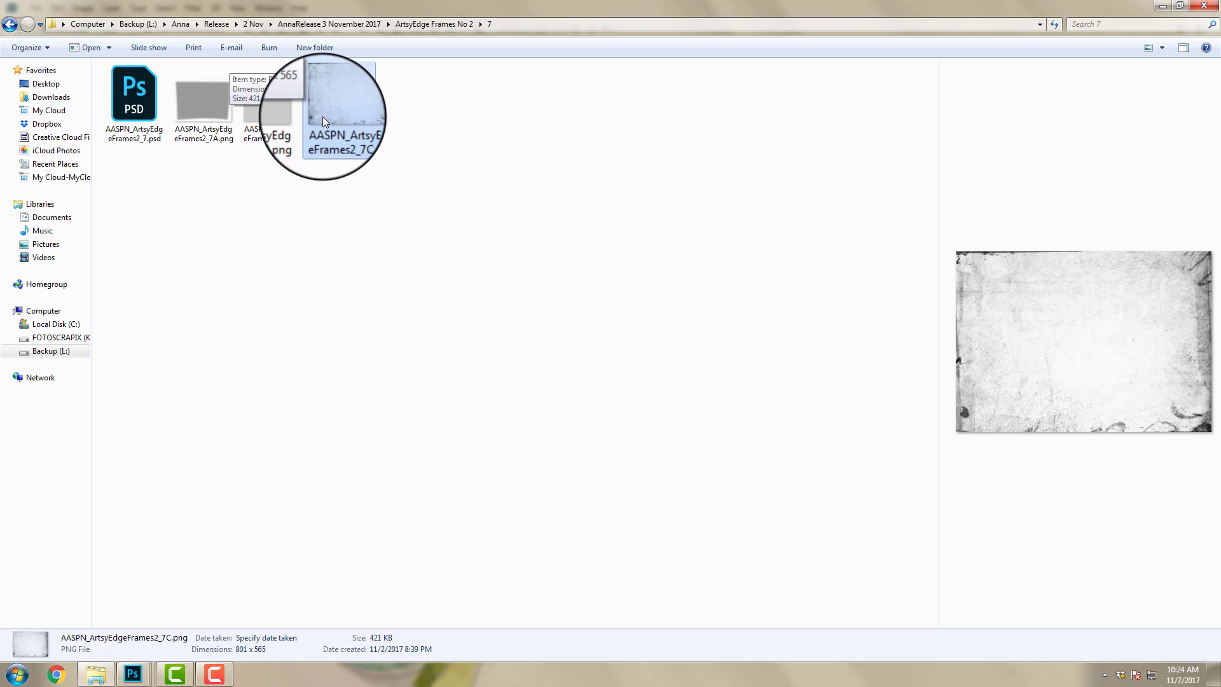
- Open AASPN_ArtsyEdgeFrames2_1.psd from ArtsyEdge Frames No 2 folder 1 in Photoshop as a floating document window
left_click(333, 24)
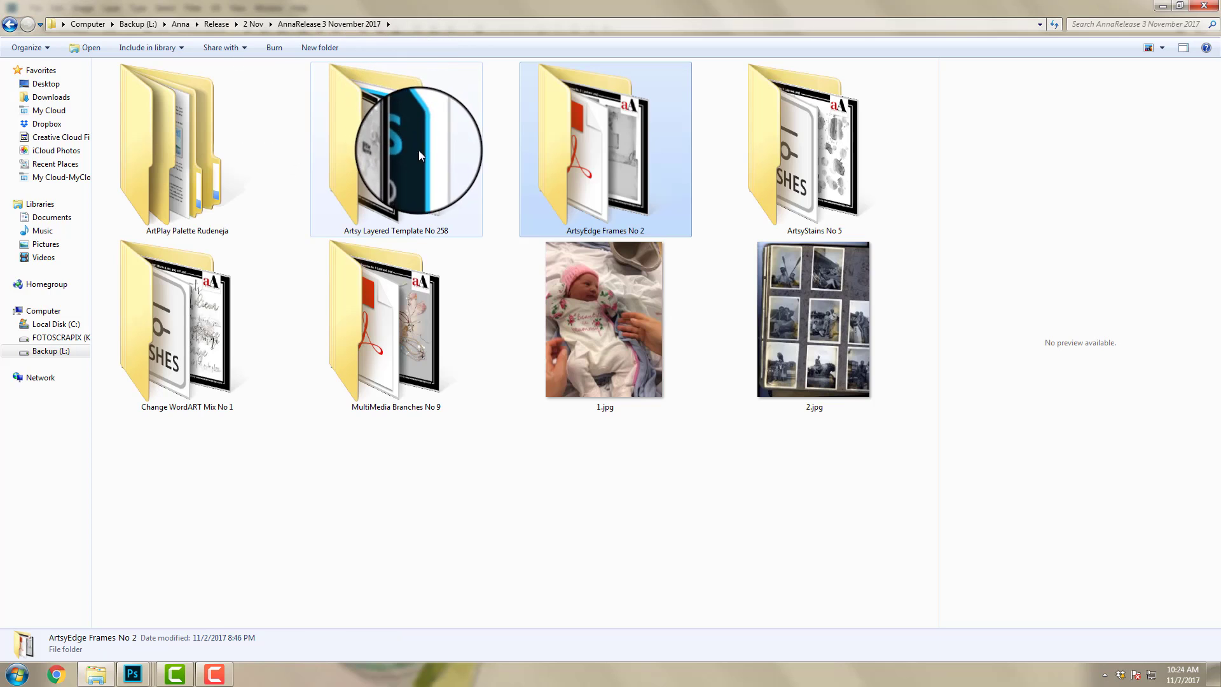
double_click(609, 184)
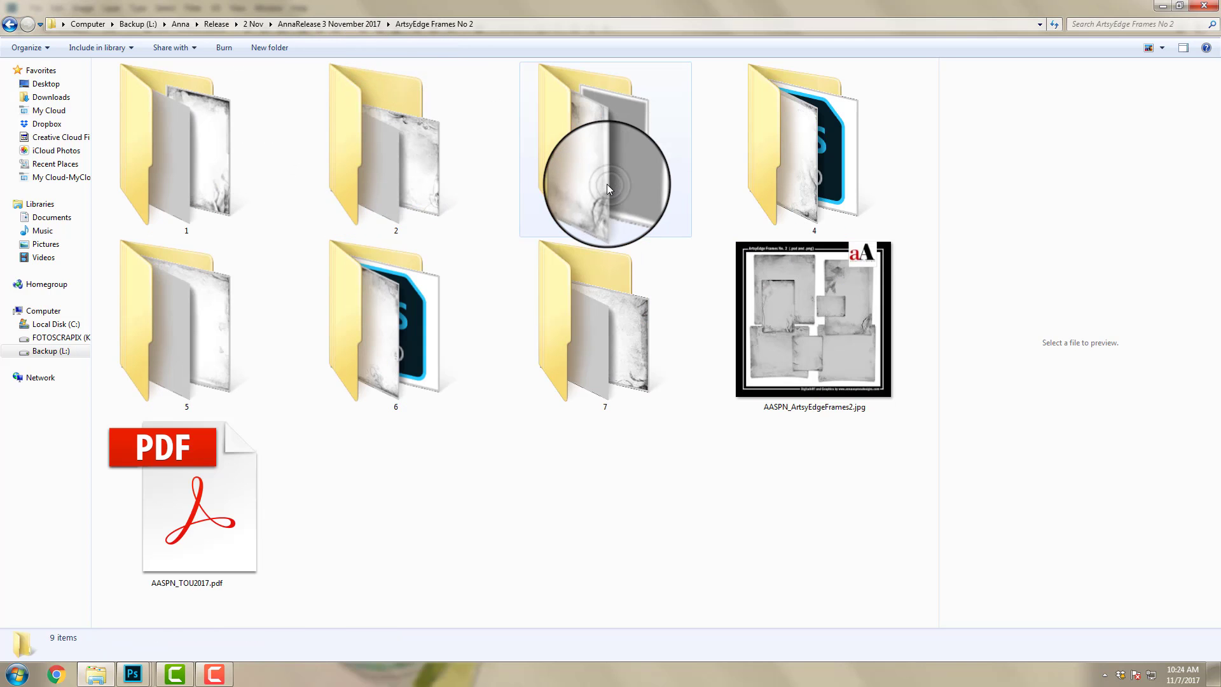
double_click(185, 144)
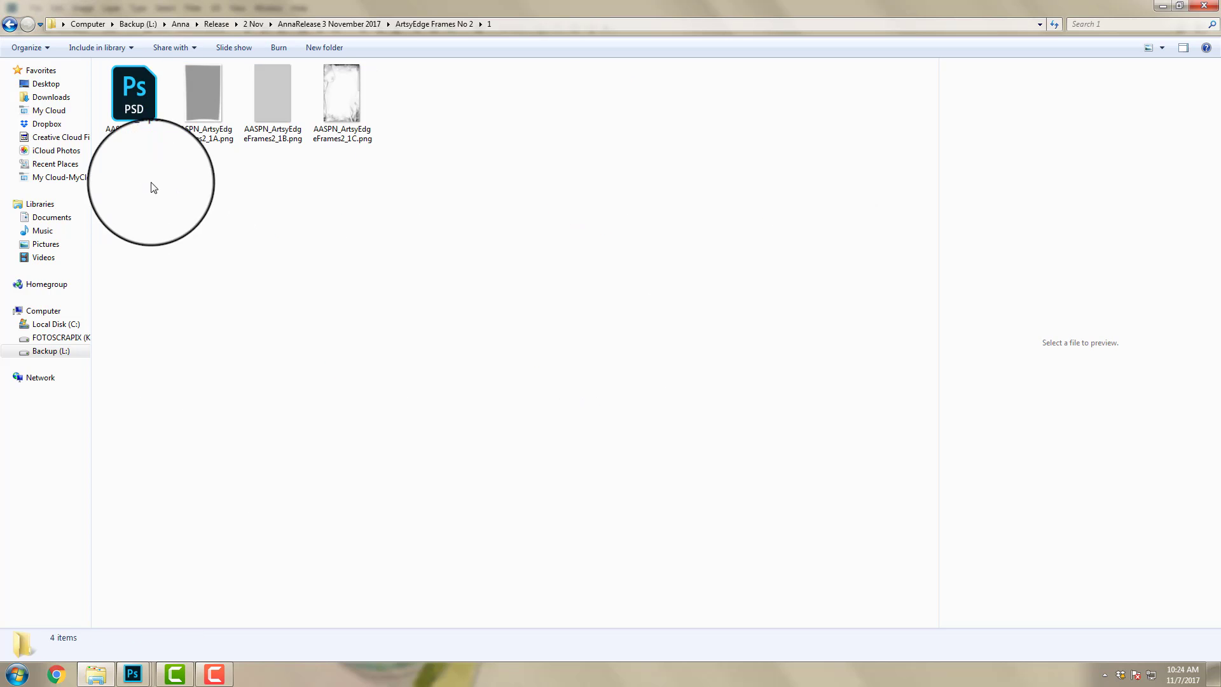
left_click_drag(136, 88, 32, 558)
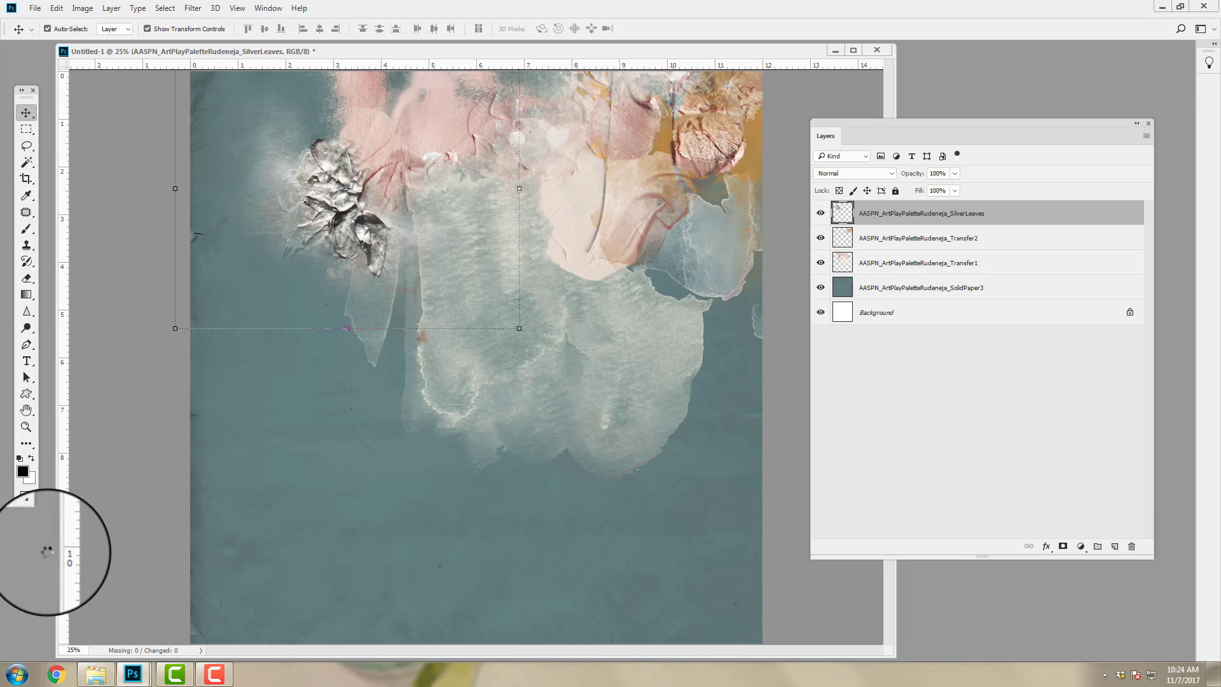
left_click_drag(32, 47, 91, 101)
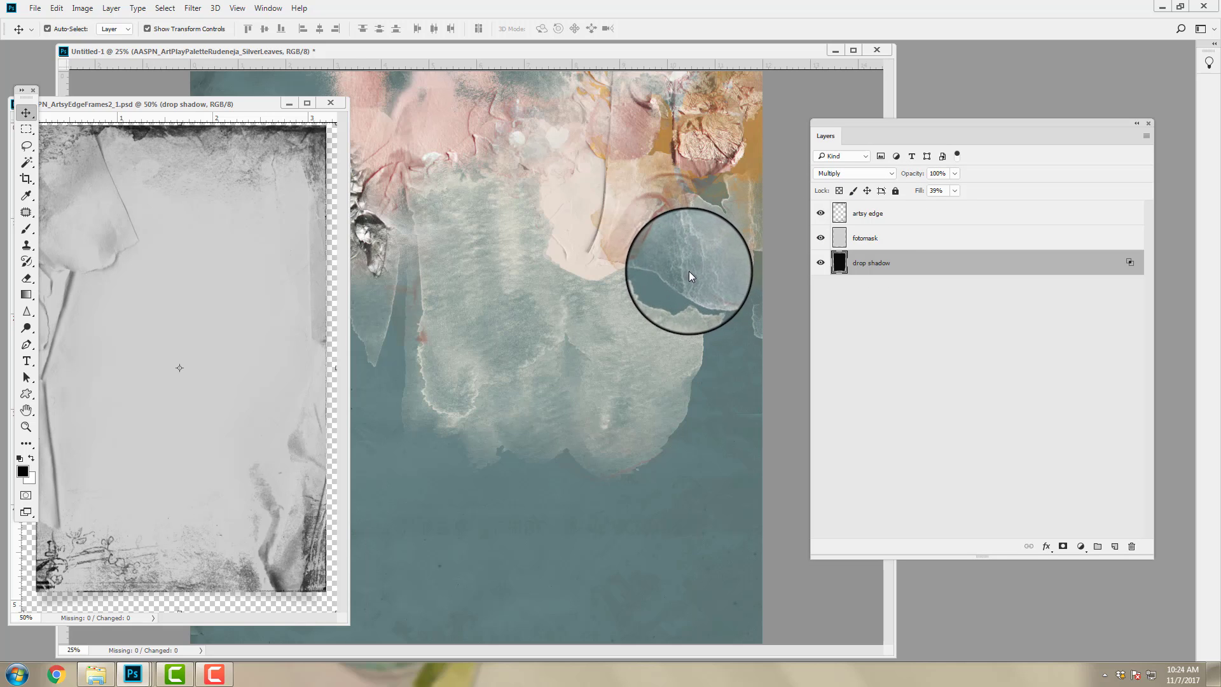
- Copy the frame's artsy edge, fotomask and drop shadow layers together onto the scrapbook page, over the pale painted area near the middle
left_click(873, 215, "shift")
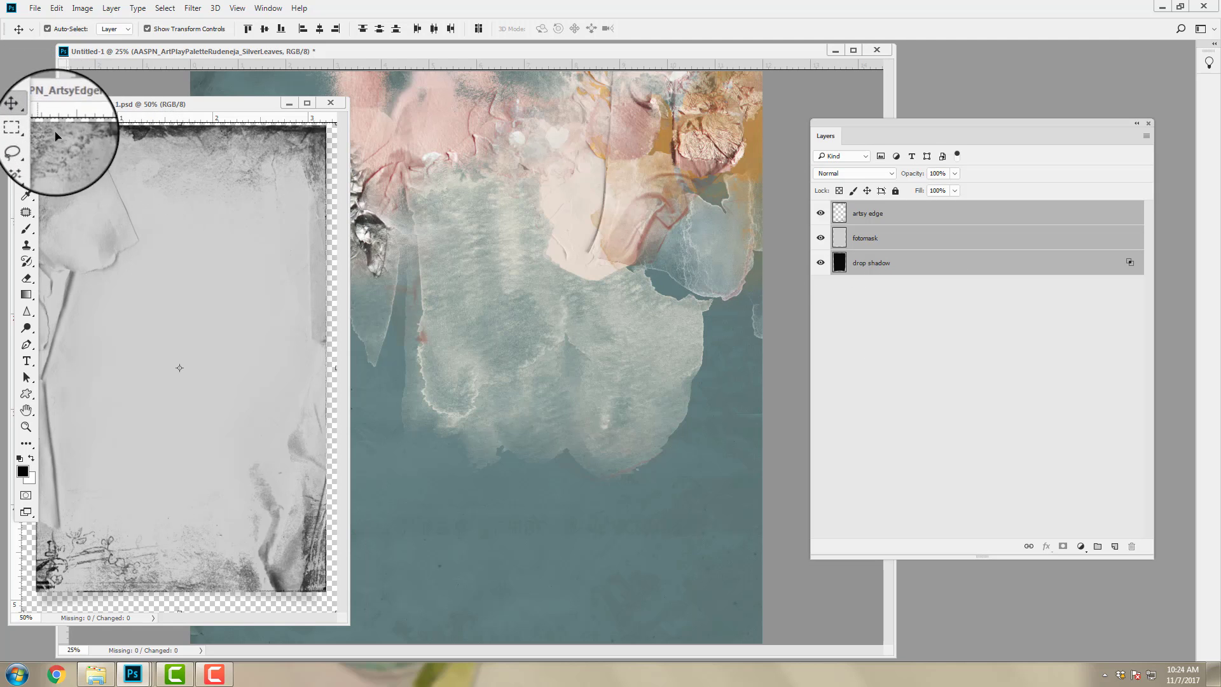
left_click_drag(117, 229, 482, 242)
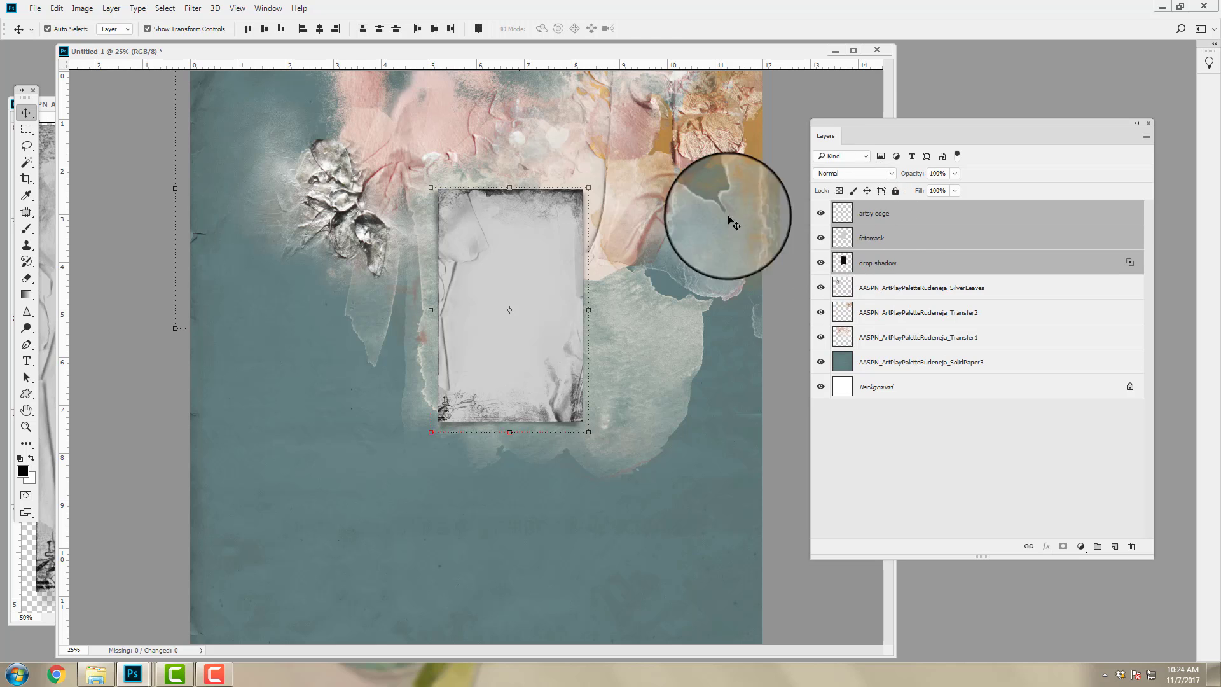
left_click_drag(514, 249, 502, 223)
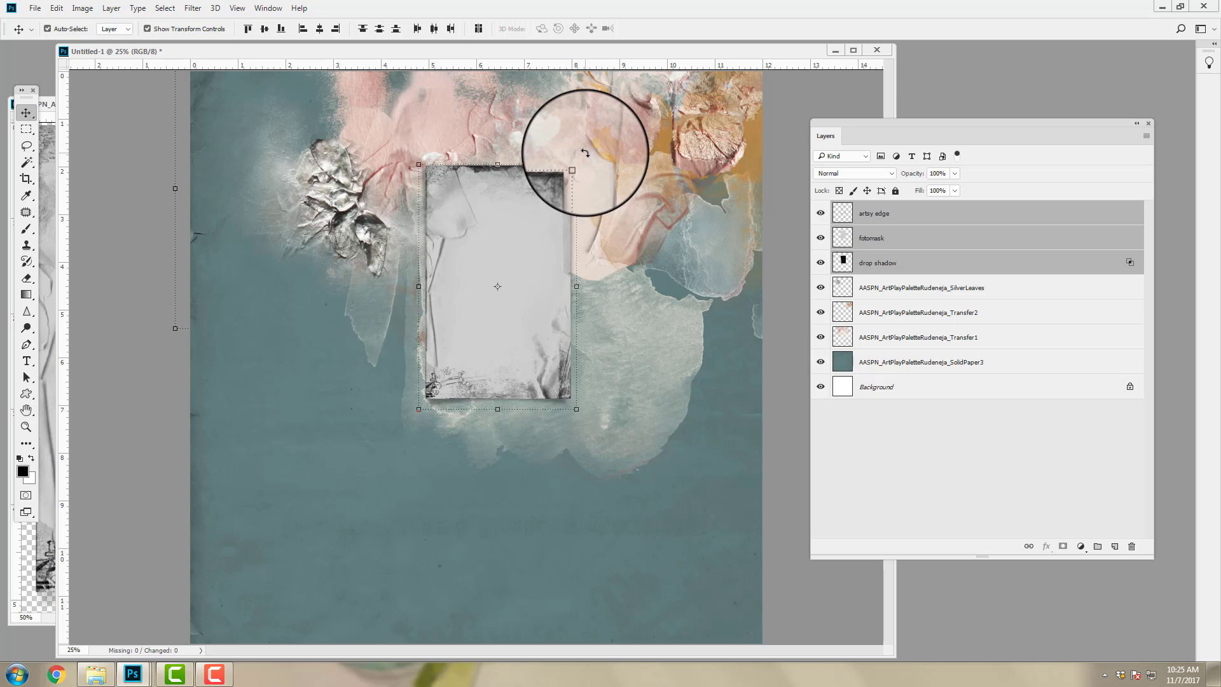
- Rotate the frame about 2.3° counterclockwise, shrink it slightly, and close the source frame document
left_click_drag(589, 155, 582, 152)
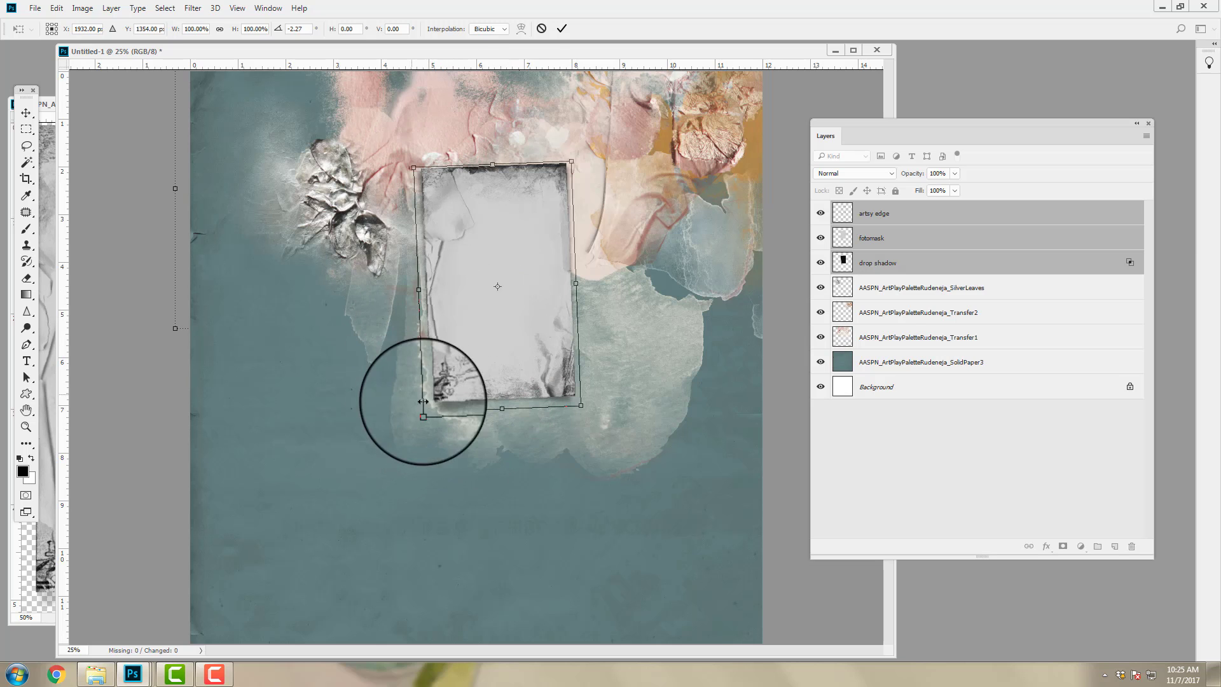
left_click_drag(425, 421, 423, 412)
left_click(561, 29)
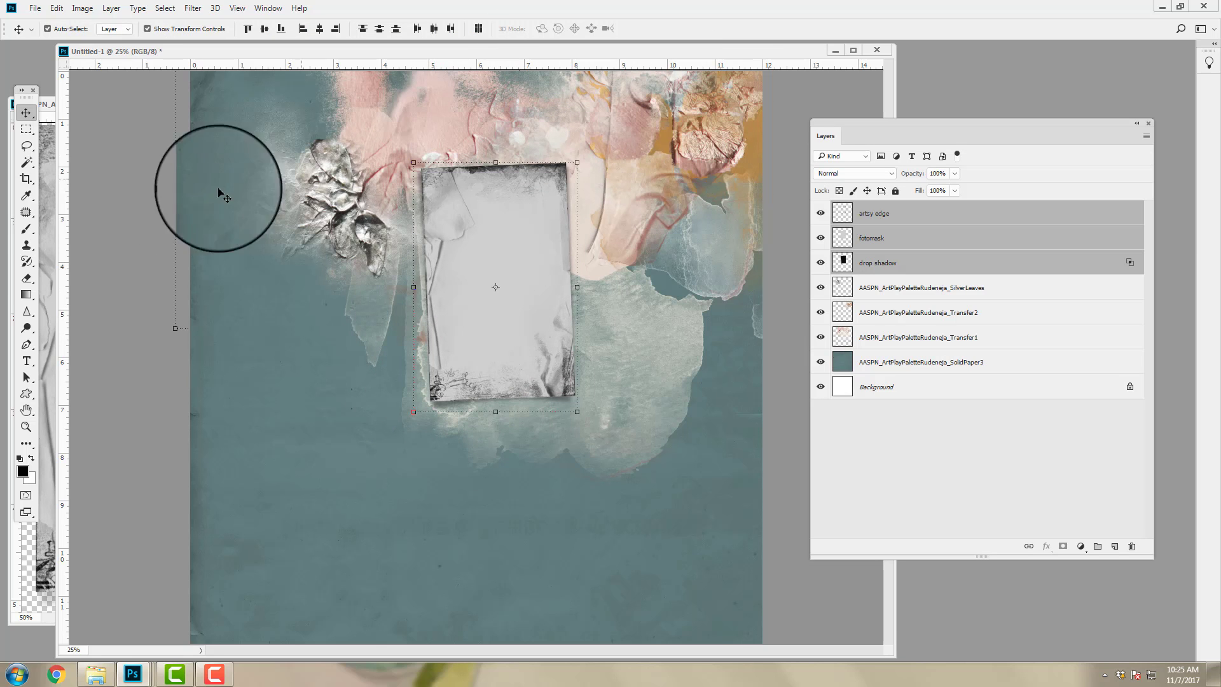
left_click(47, 229)
left_click(332, 103)
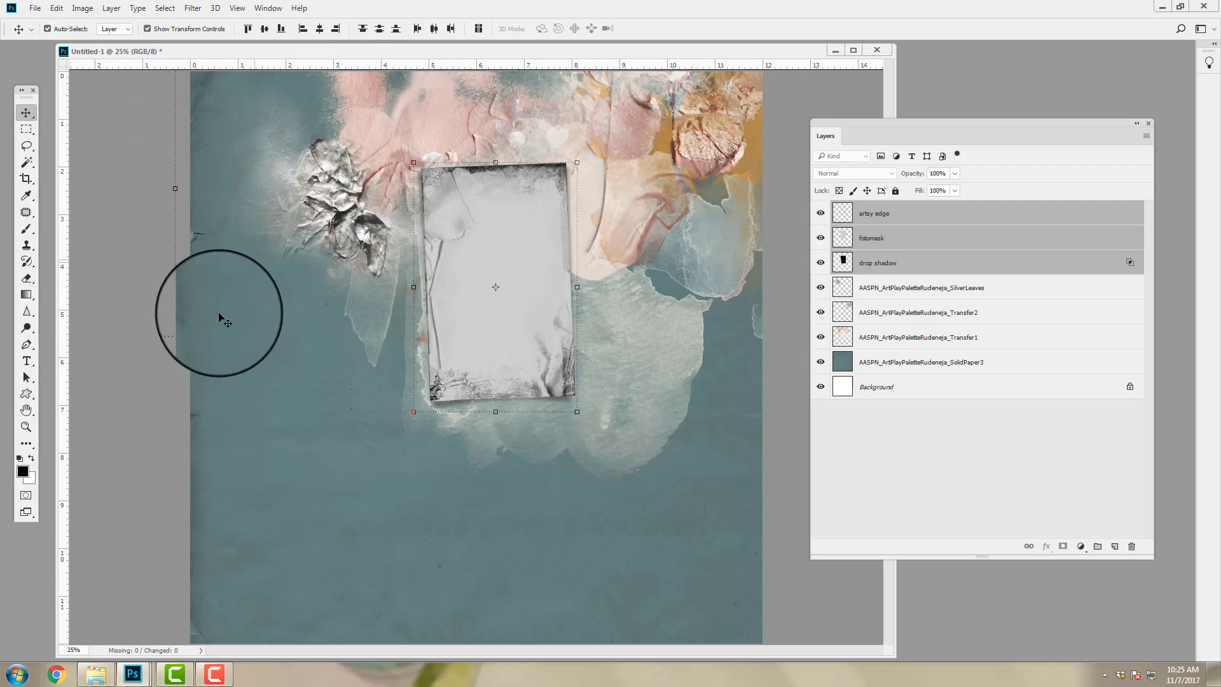
- Switch to Windows Explorer and open the frame PSD from ArtsyEdge Frames No 2 folder 4 in Photoshop as a floating window
left_click(106, 672)
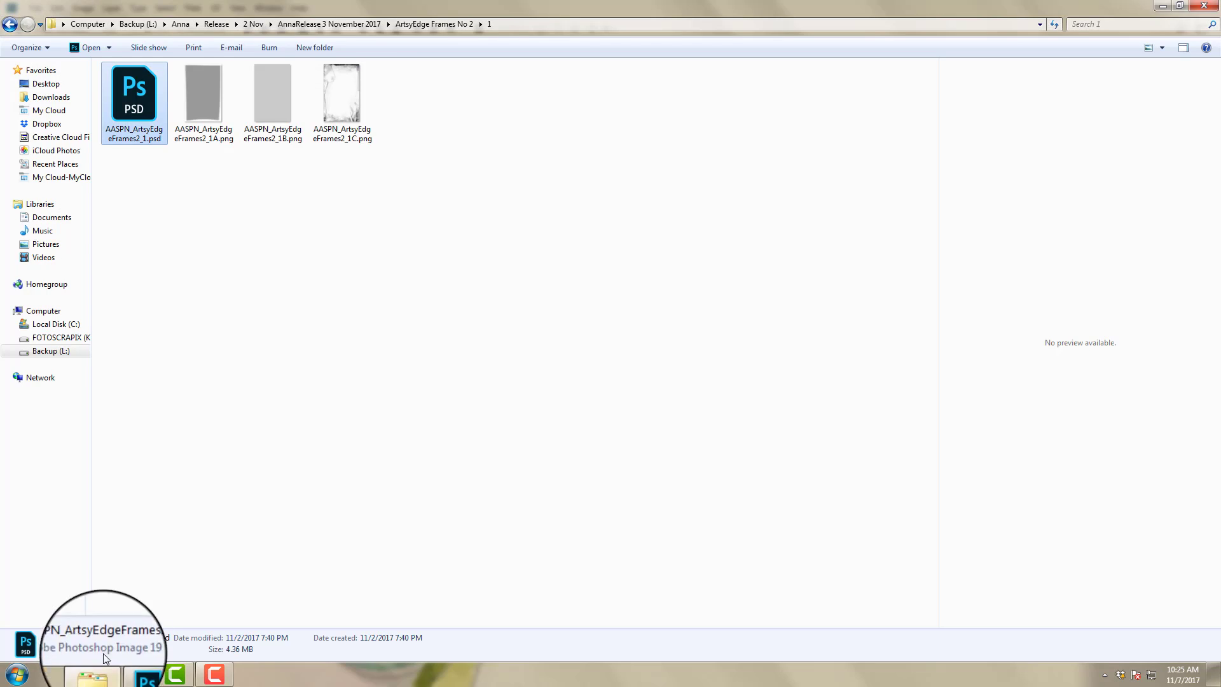
left_click(371, 27)
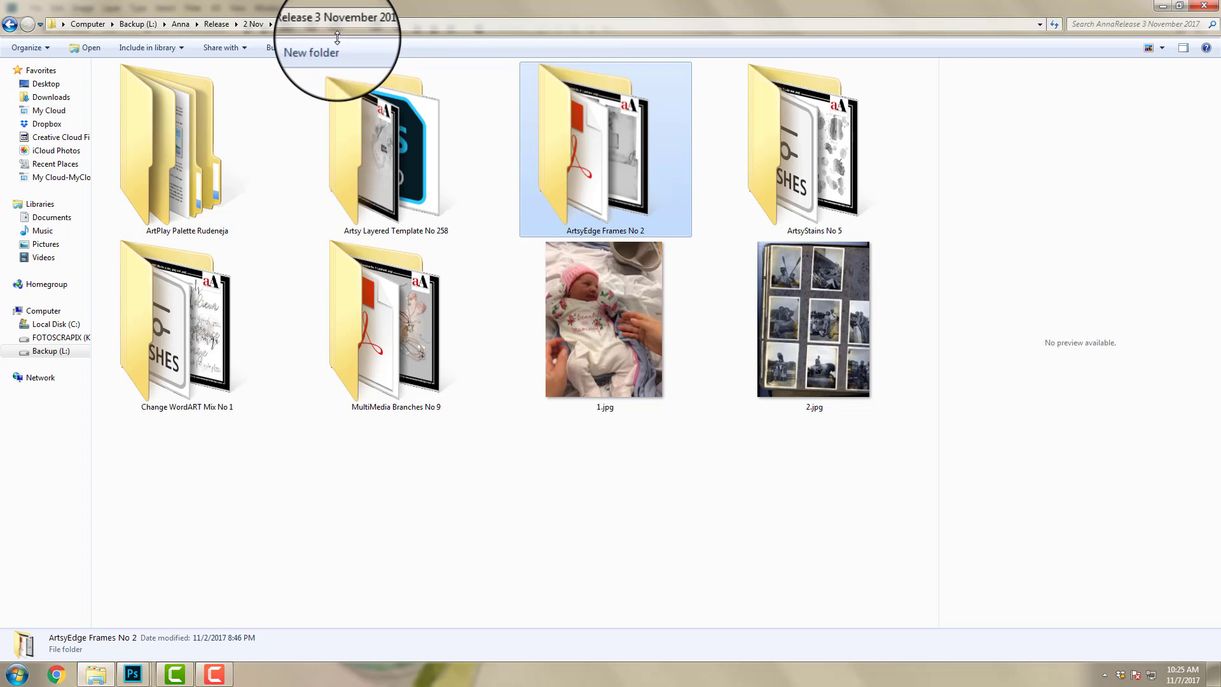
double_click(605, 159)
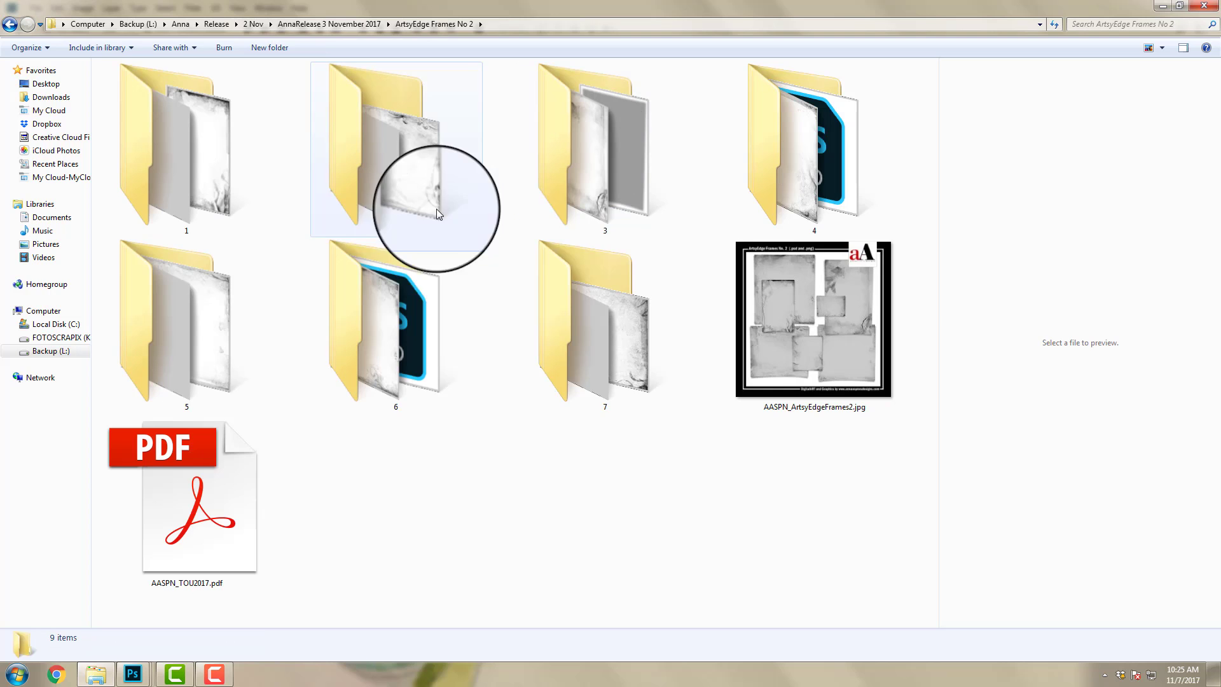
double_click(756, 203)
left_click_drag(135, 104, 31, 563)
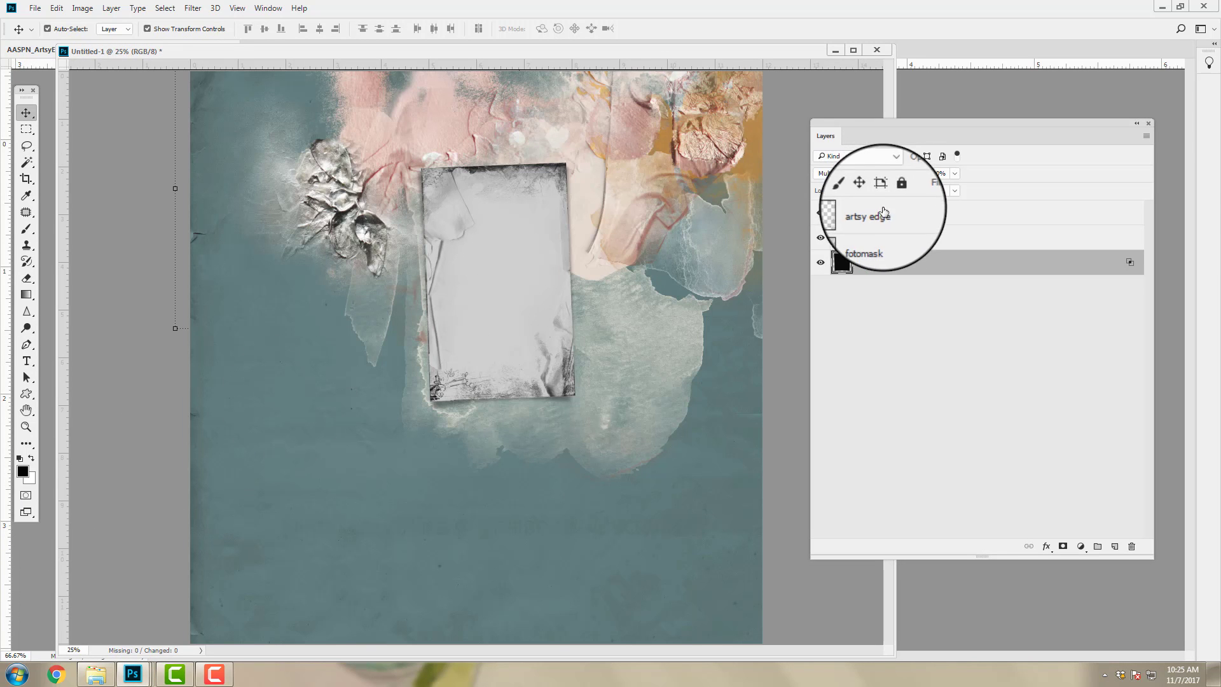
left_click_drag(44, 49, 13, 147)
- Copy the second frame's three layers onto the page, rotate them 3.49° clockwise, and position them beside the first frame's lower right edge
left_click_drag(227, 292, 635, 272)
key("ctrl+t")
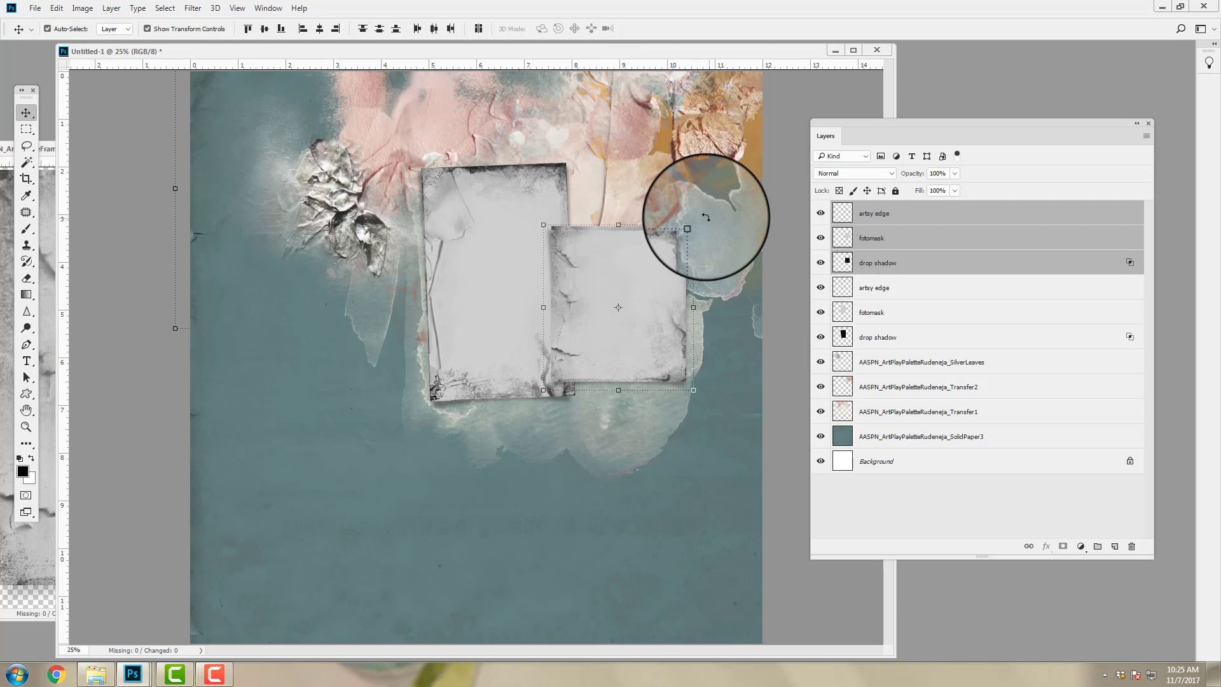
left_click_drag(706, 218, 712, 224)
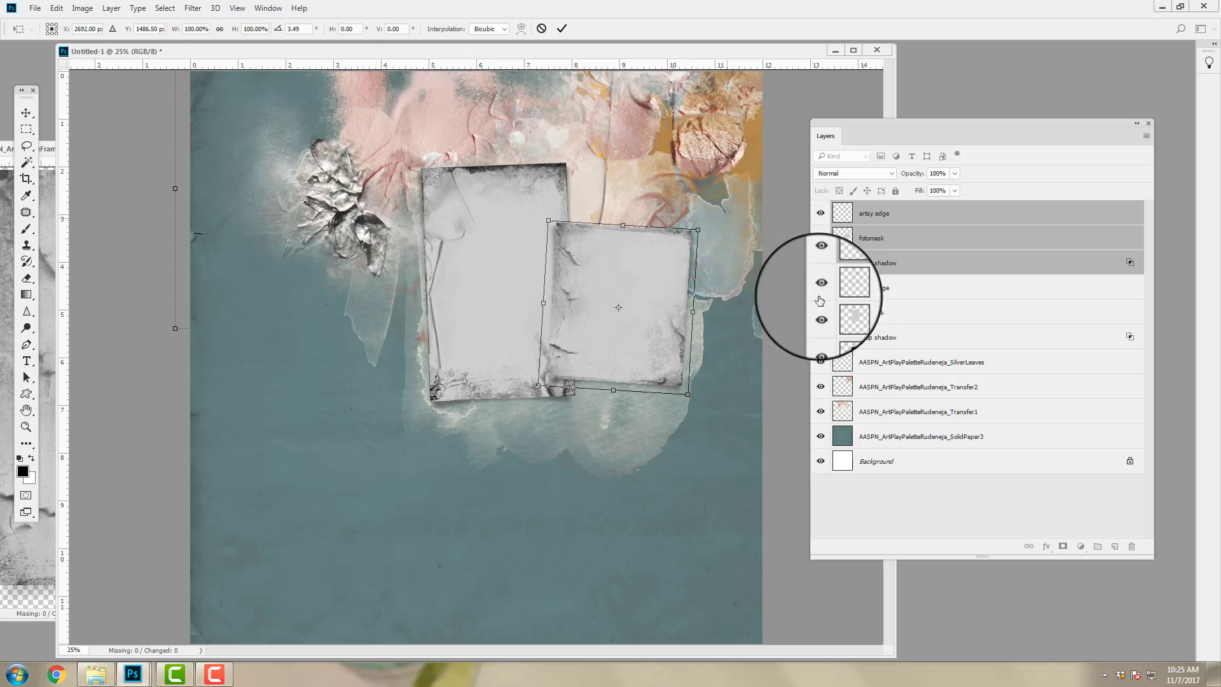
left_click(561, 30)
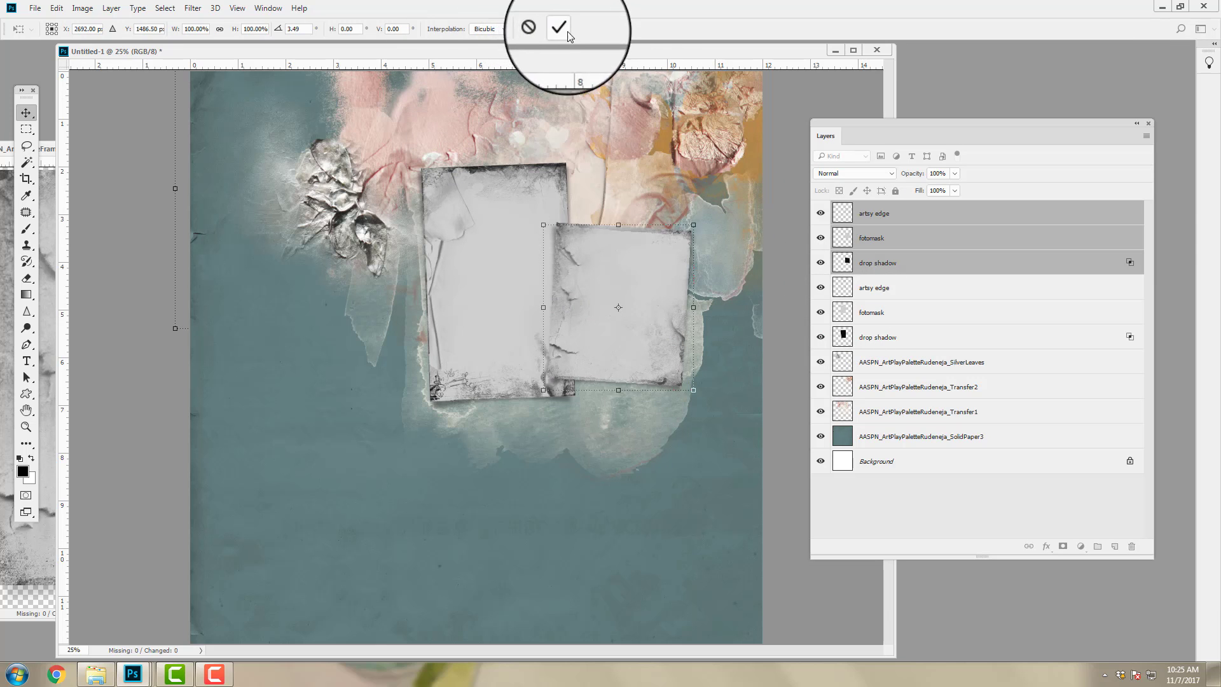
left_click_drag(648, 267, 643, 295)
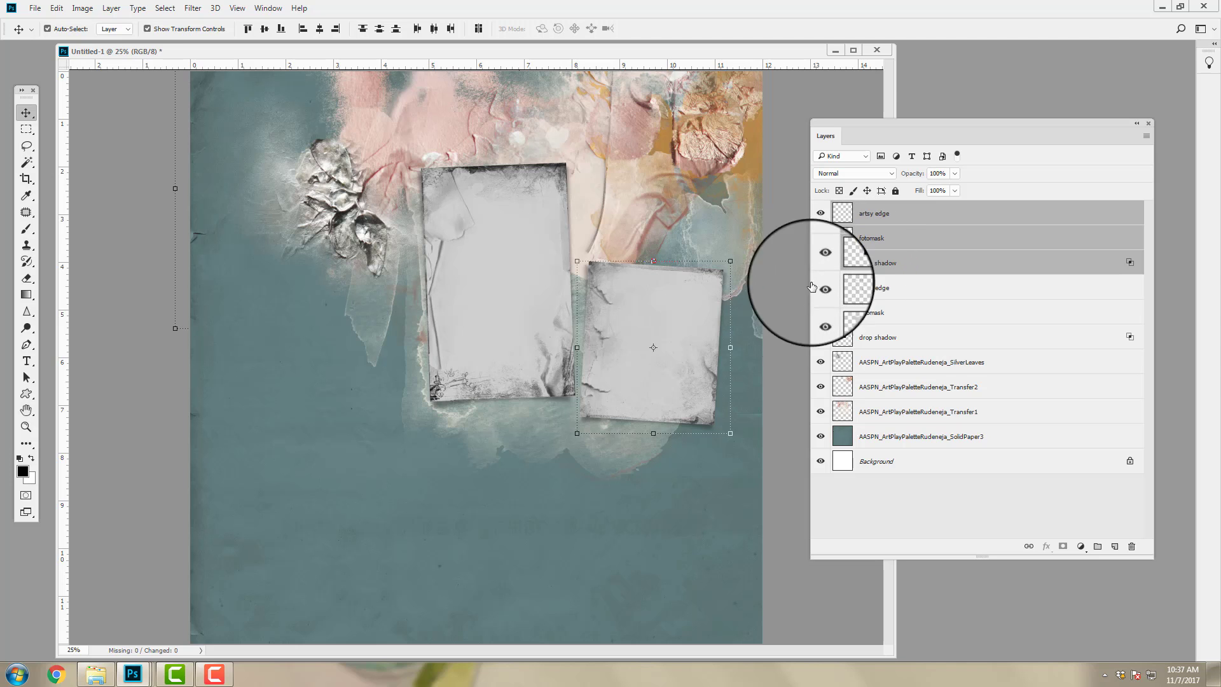
- Switch to Windows Explorer and open 1.jpg and 2.jpg from AnnaRelease 3 November 2017 together in Photoshop as separate documents
left_click(96, 675)
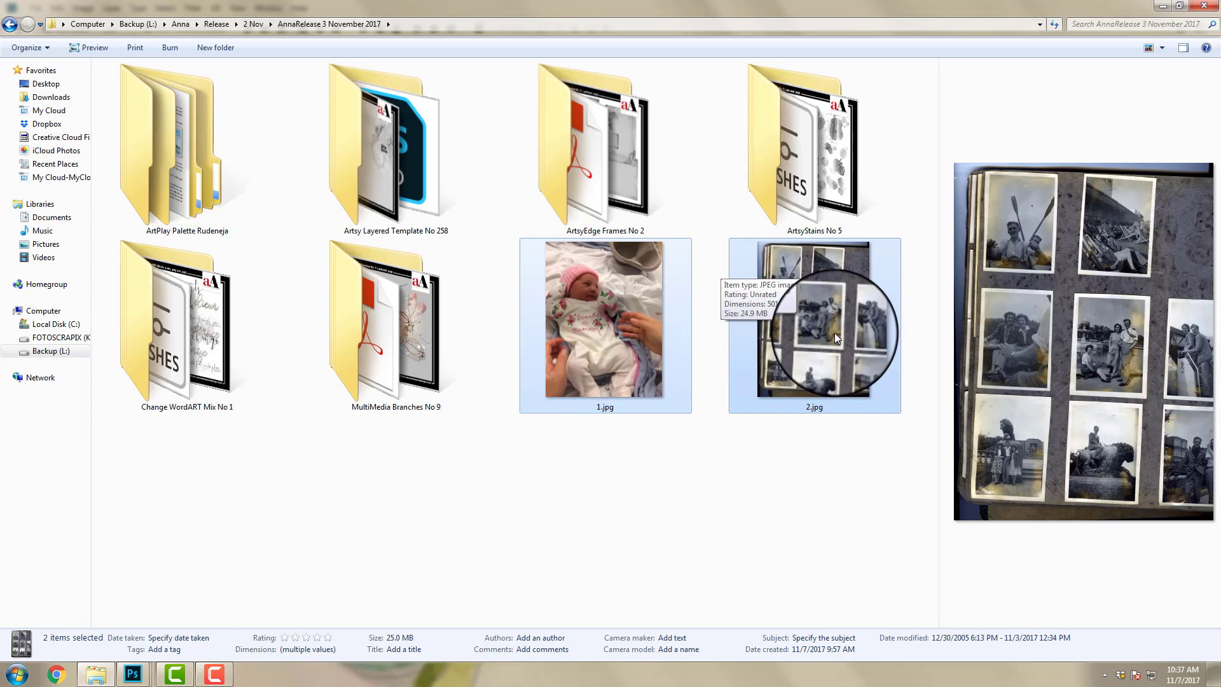
left_click_drag(834, 333, 31, 63)
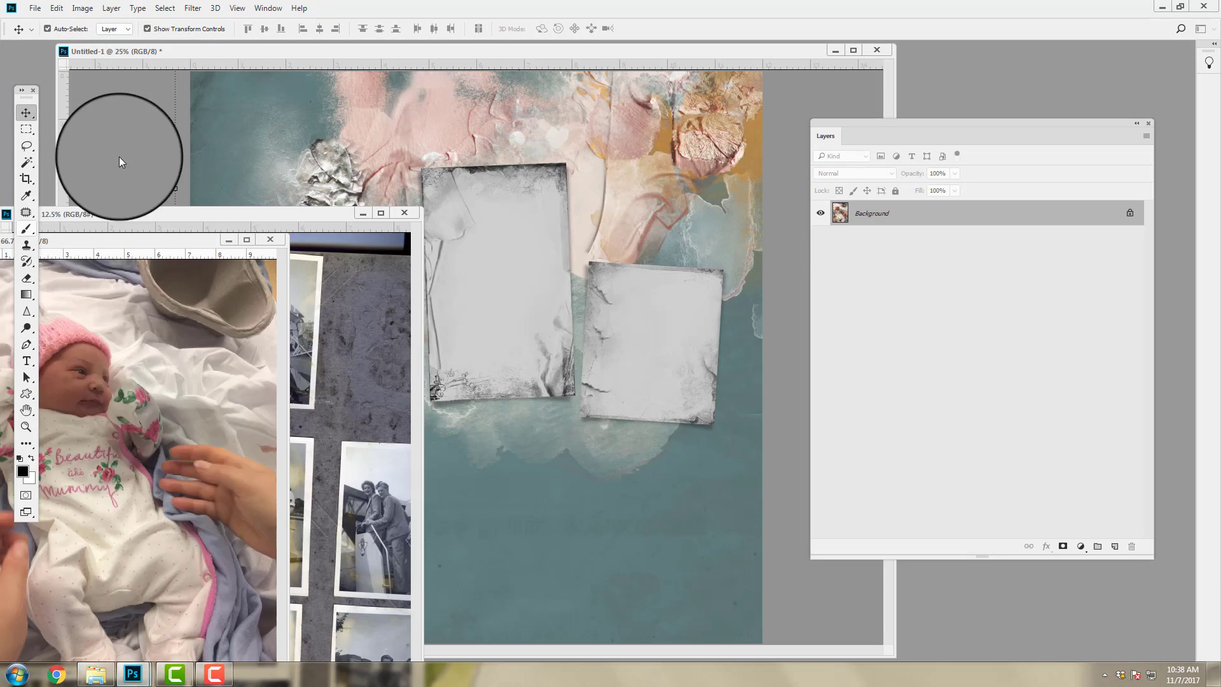
- Copy the 2.jpg album photo onto the page directly above the larger frame's fotomask layer, centring the seated couple of women over it
left_click(221, 52)
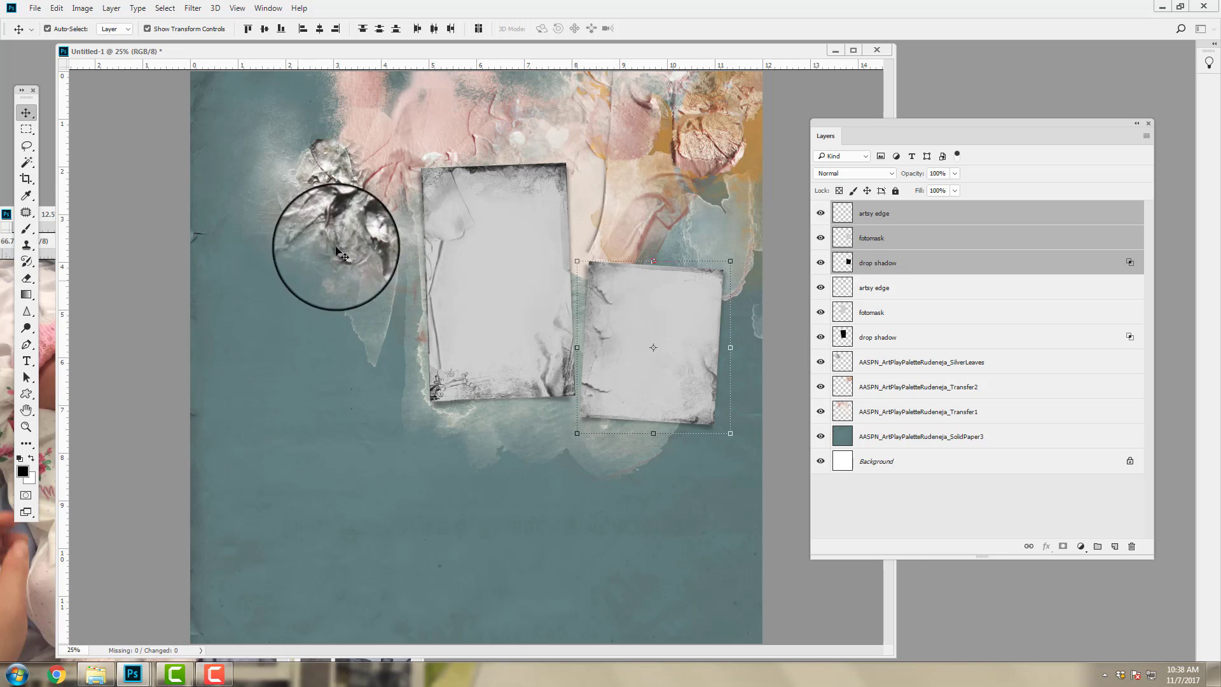
left_click(494, 291)
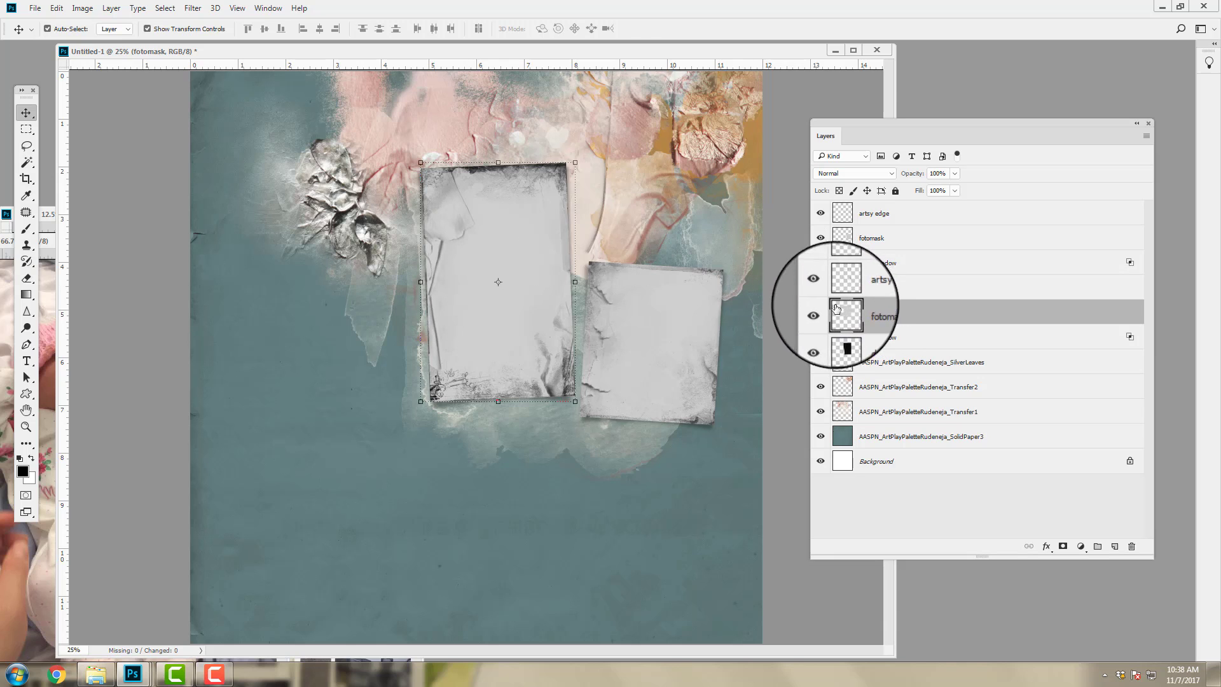
left_click(50, 227)
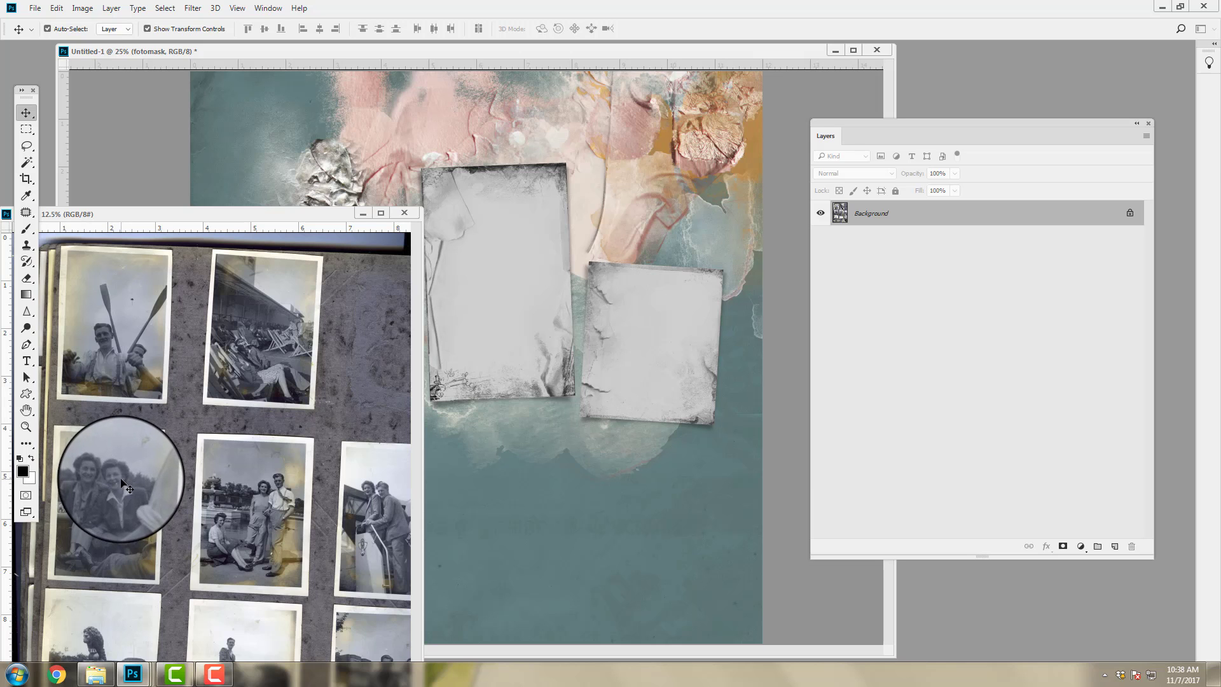
left_click_drag(121, 483, 505, 206)
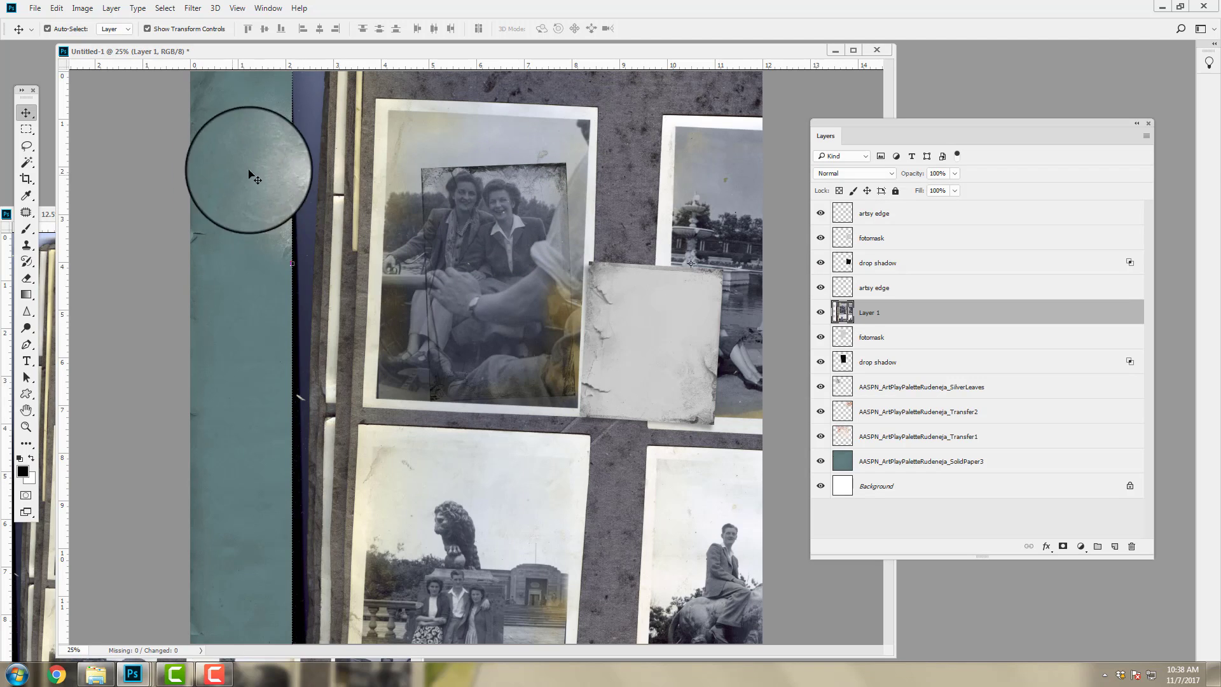
- Scale the album photo to about 72%, rotate it 5.08° counterclockwise, centre the two women over the larger frame, and clip it to the fotomask
left_click_drag(309, 114, 301, 277)
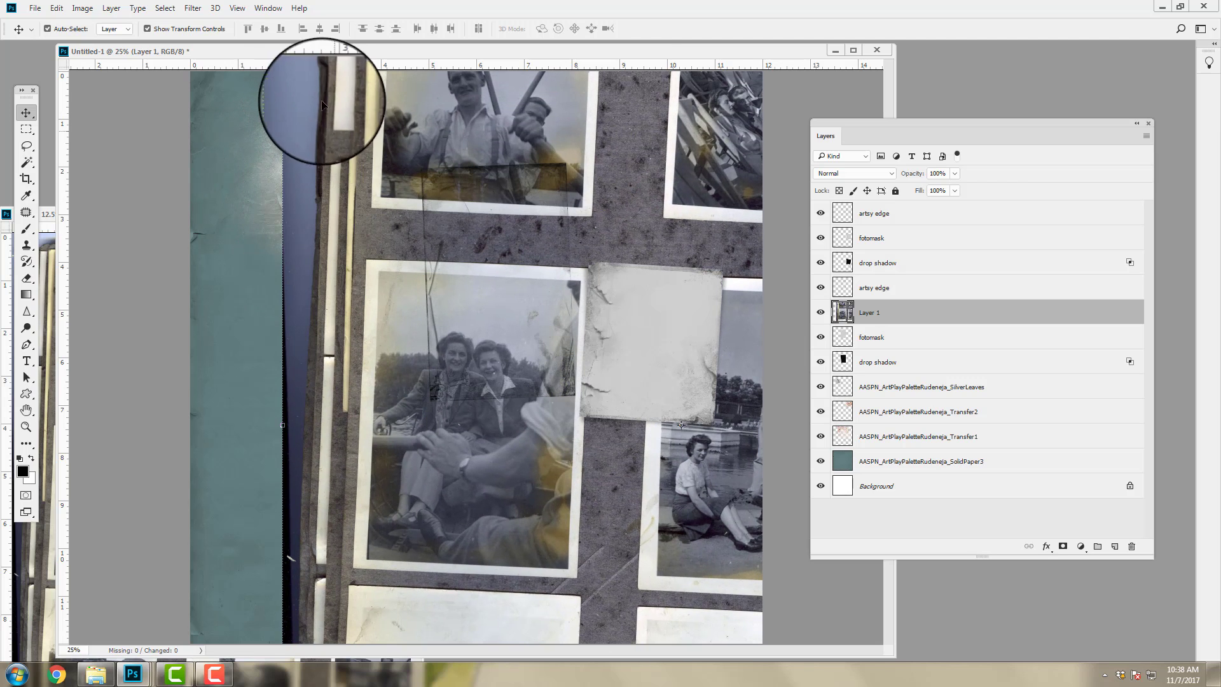
left_click_drag(320, 124, 292, 203)
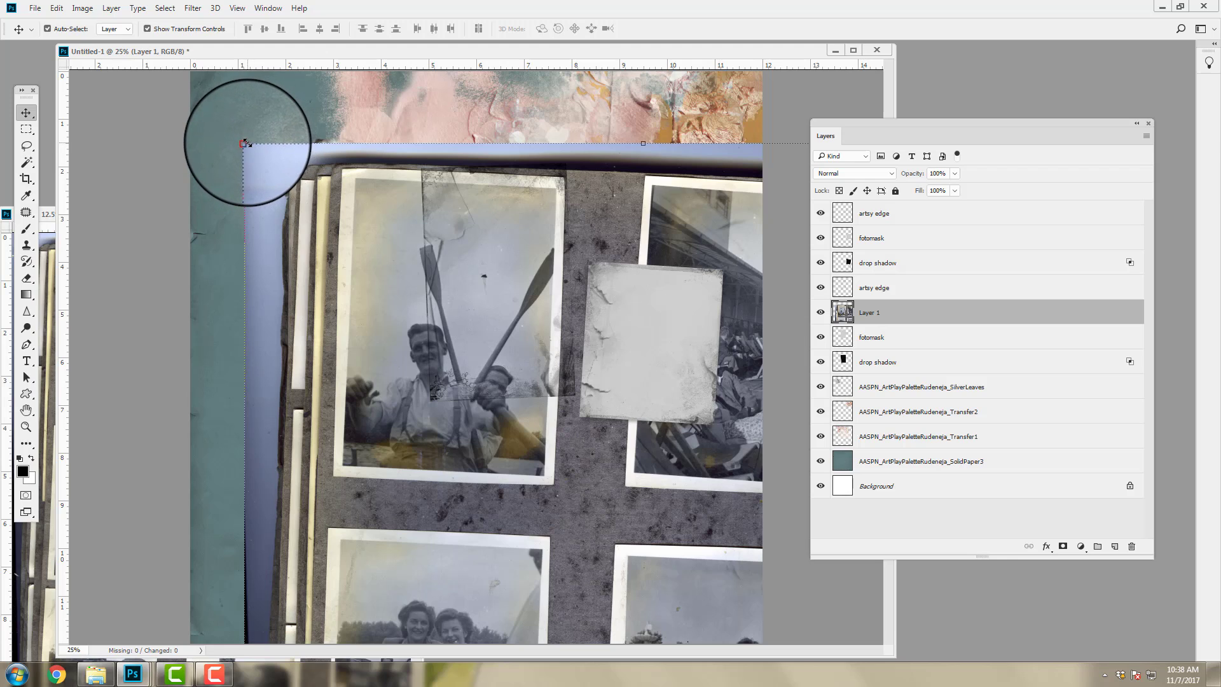
left_click(244, 142)
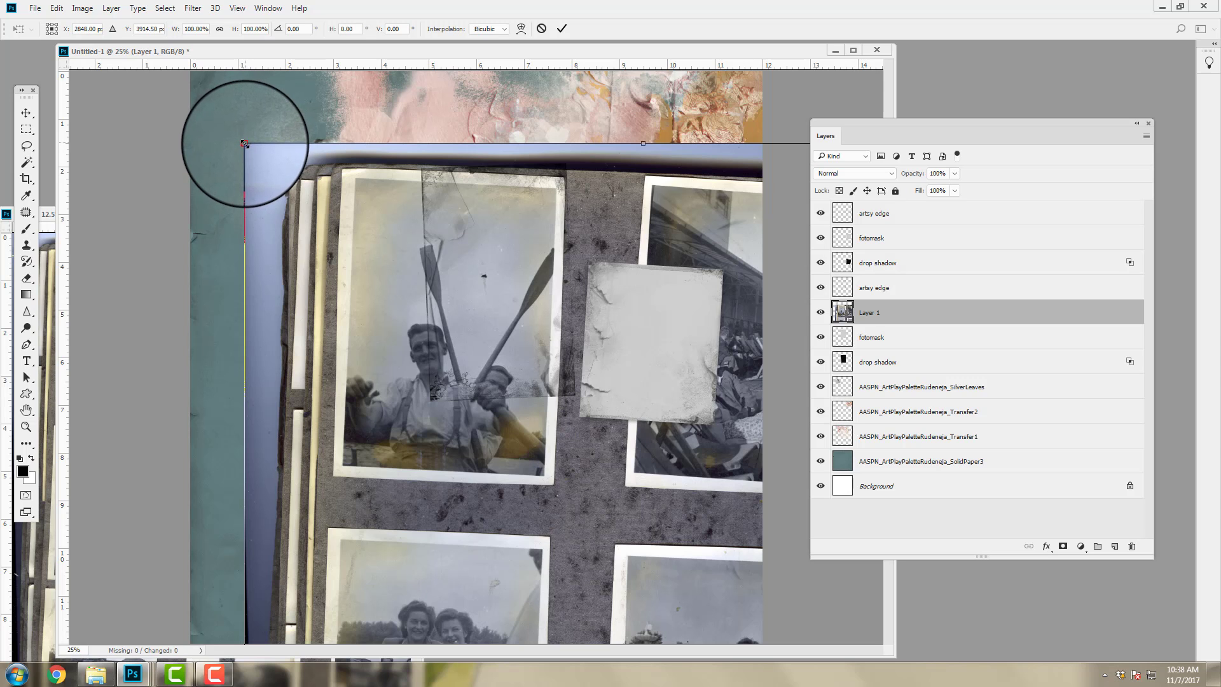
left_click_drag(244, 143, 501, 180)
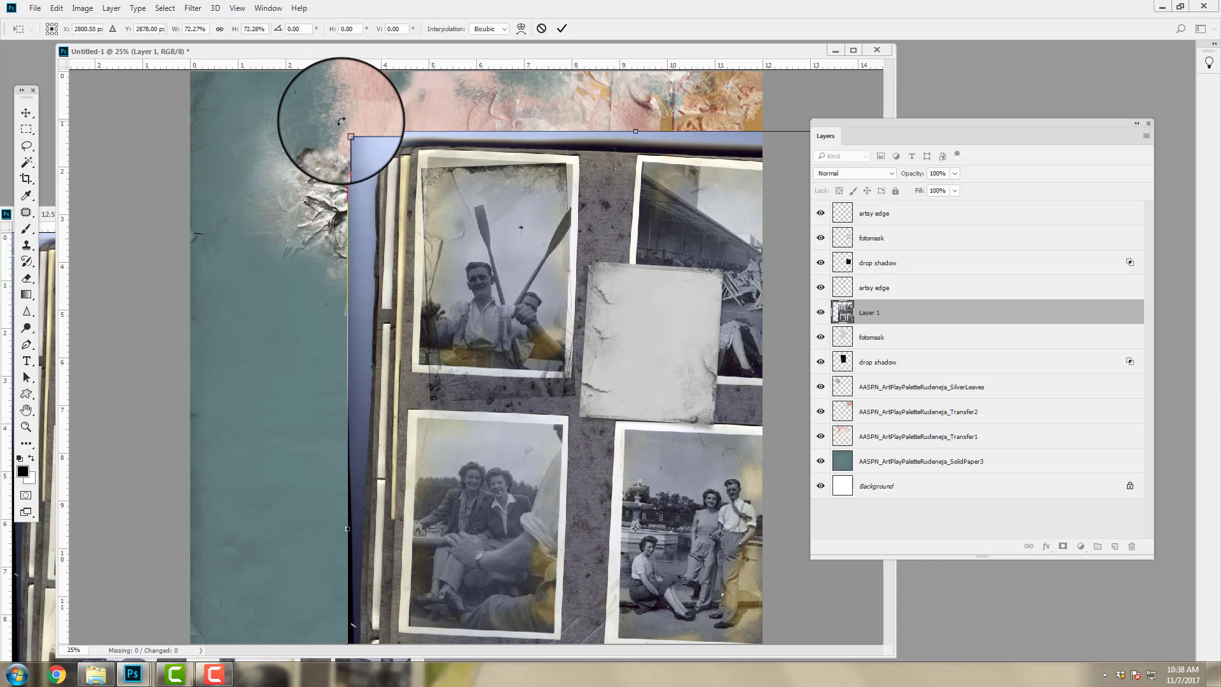
left_click_drag(342, 122, 319, 163)
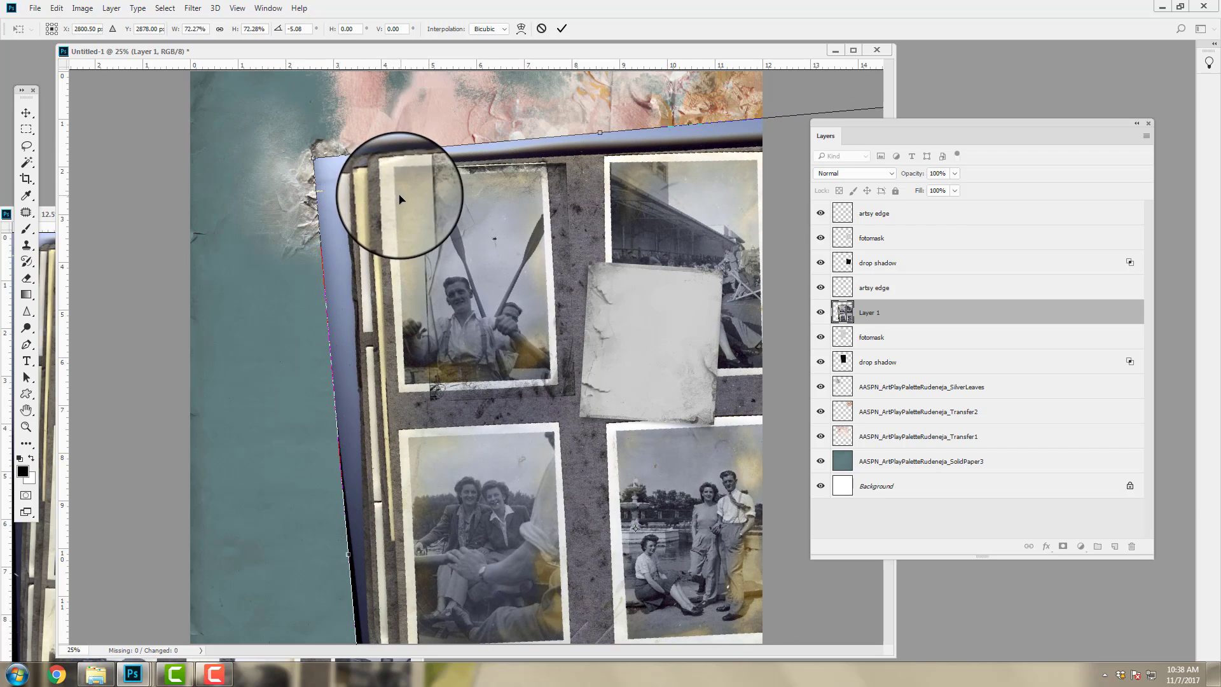
left_click_drag(400, 196, 375, 25)
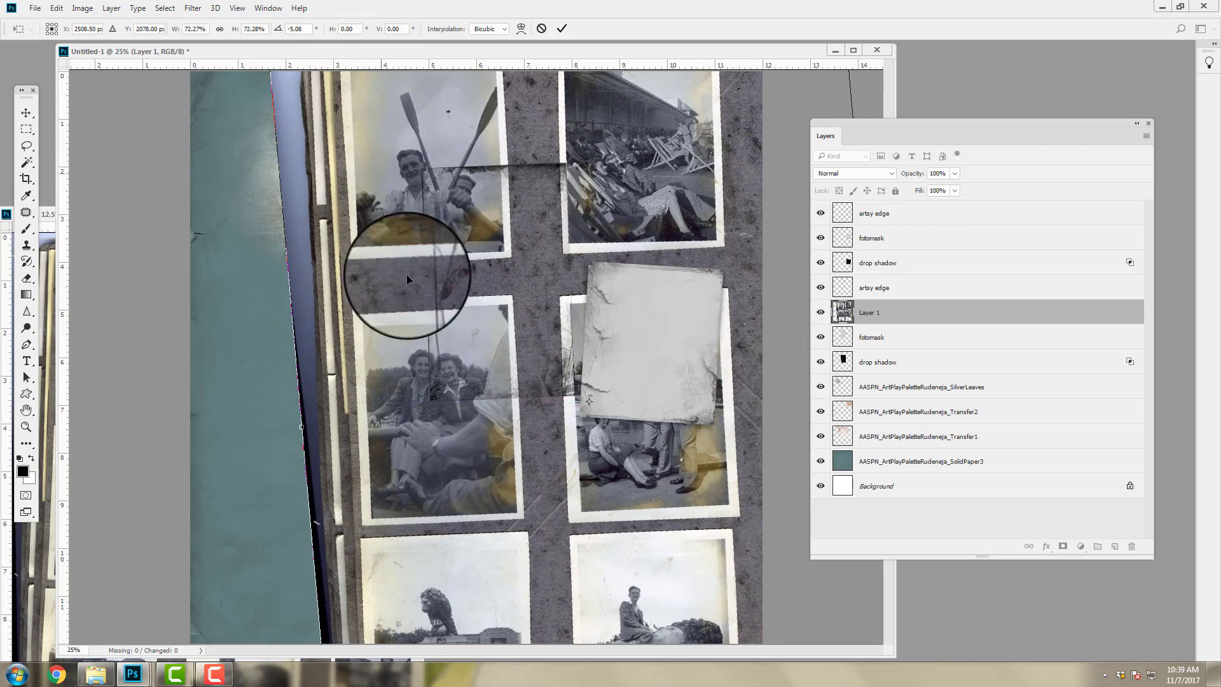
left_click_drag(409, 449, 449, 307)
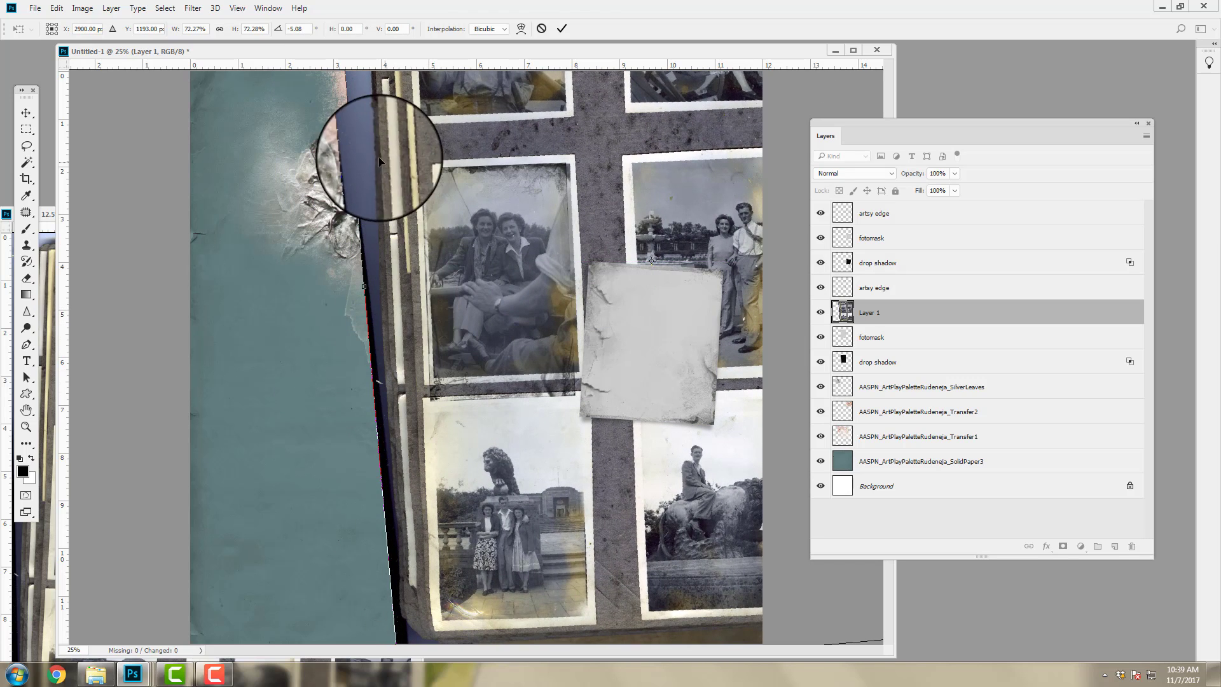
left_click(564, 33)
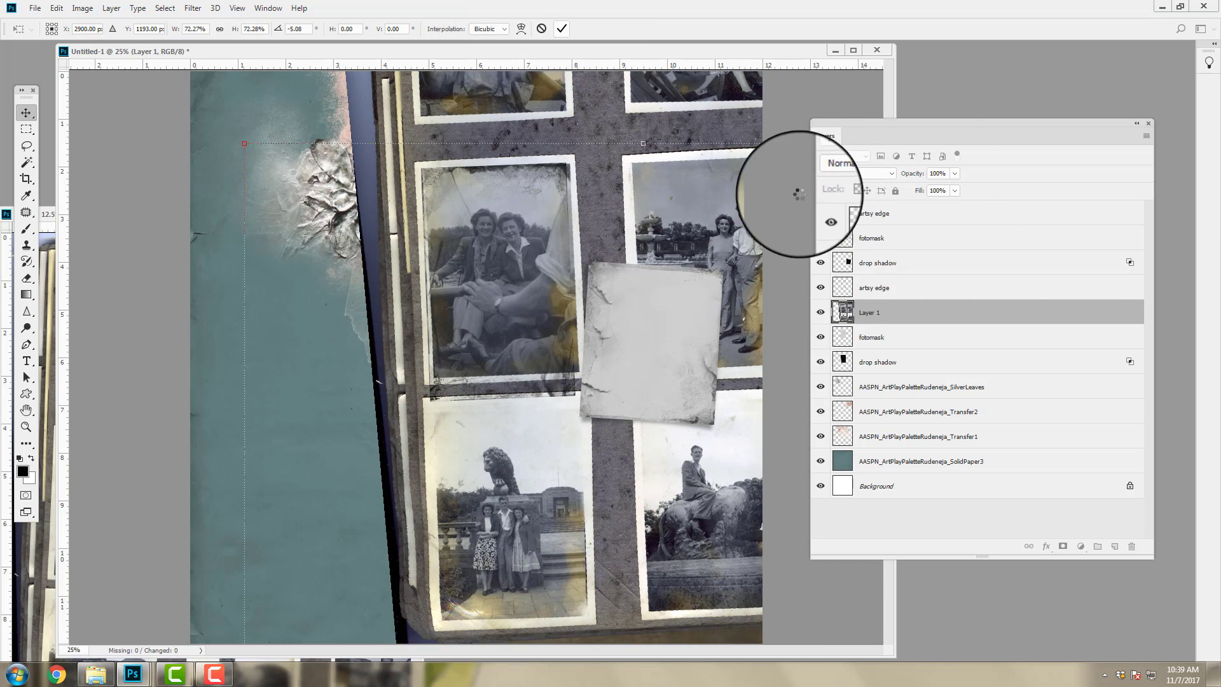
left_click(110, 11)
left_click(144, 227)
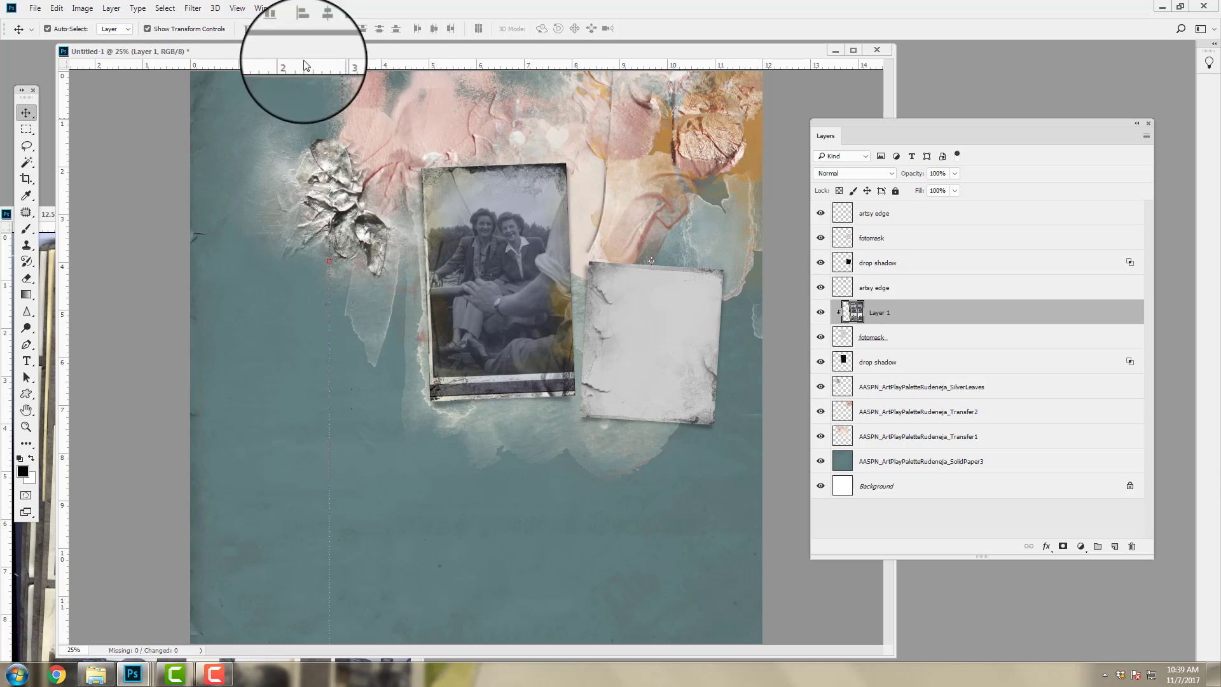
- Enlarge the clipped album photo to about 119.5% and reposition it so the seated women fill the larger frame without its border showing
left_click(237, 7)
left_click(249, 115)
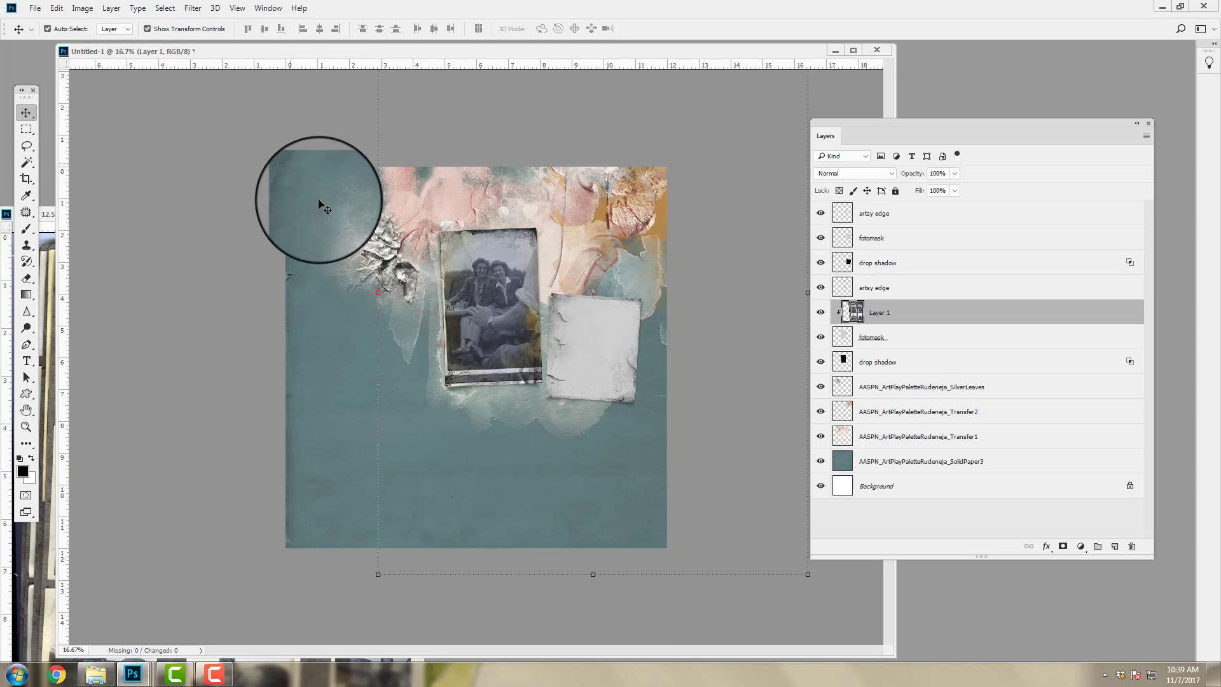
left_click(378, 574)
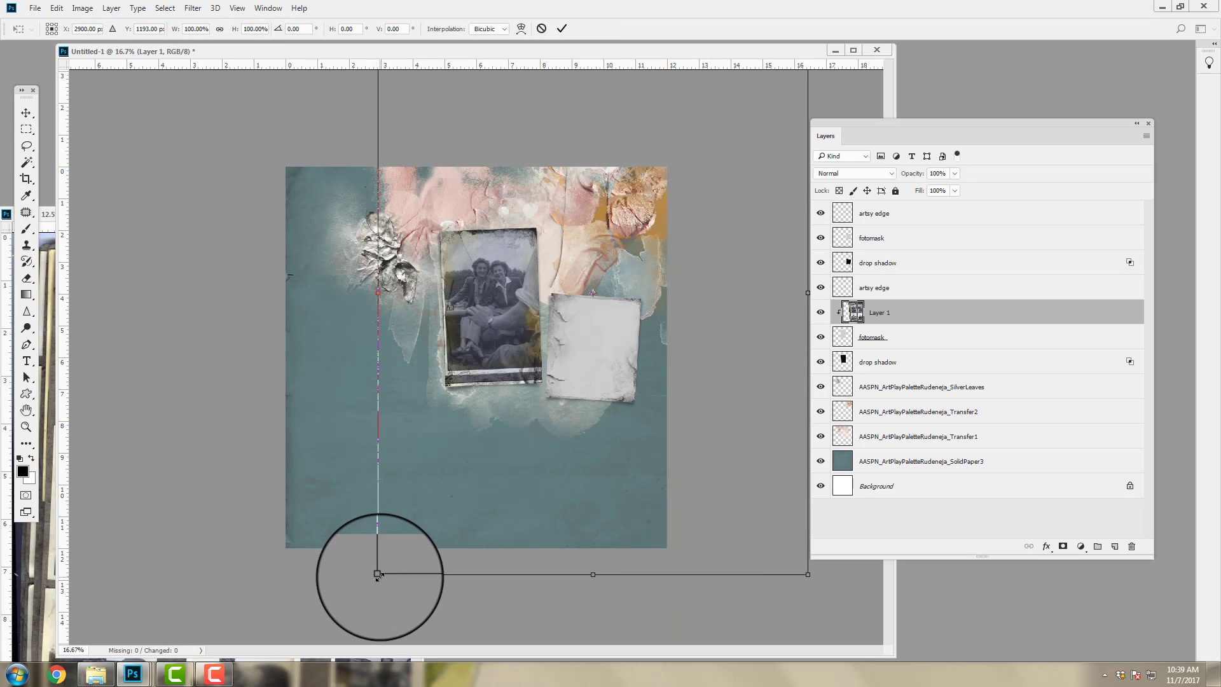
left_click_drag(377, 574, 352, 607)
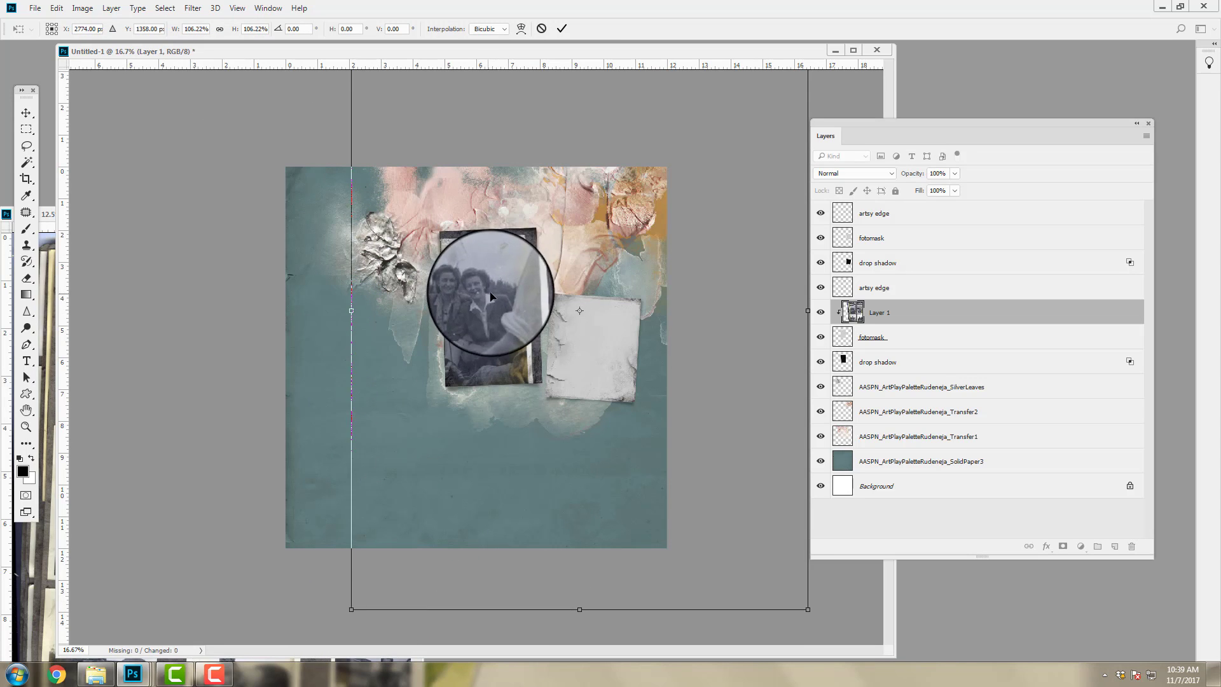
left_click_drag(499, 314, 514, 296)
left_click_drag(371, 587, 315, 642)
left_click_drag(491, 267, 522, 274)
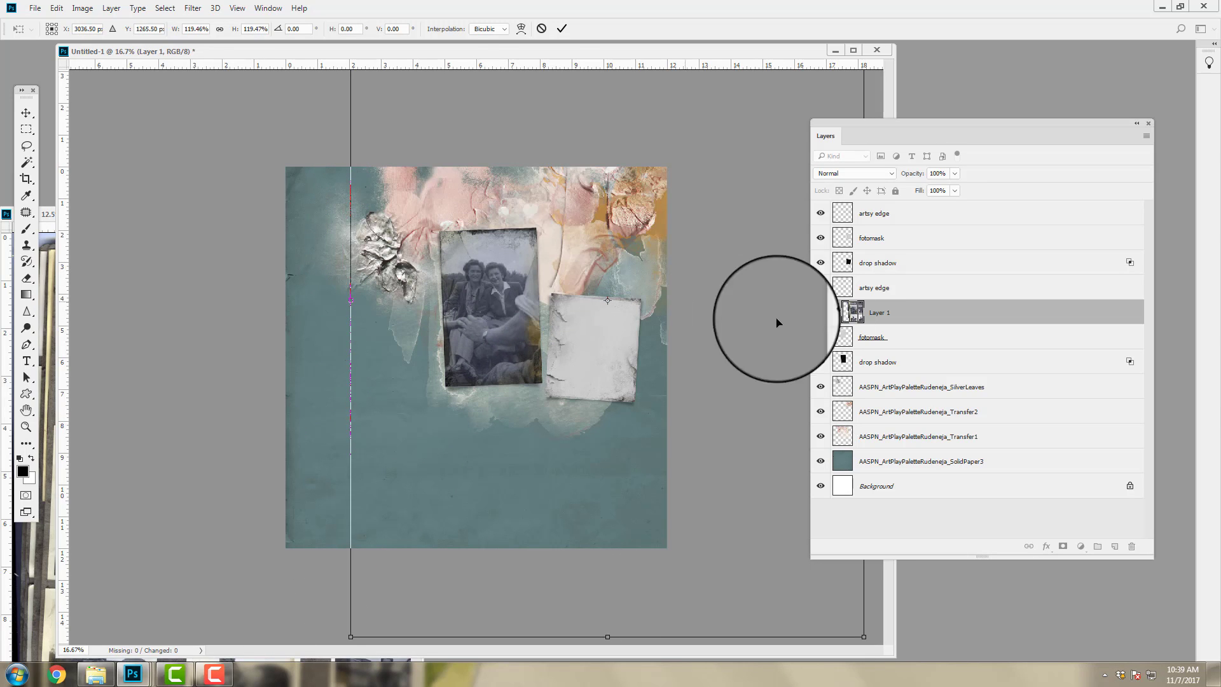
left_click(562, 30)
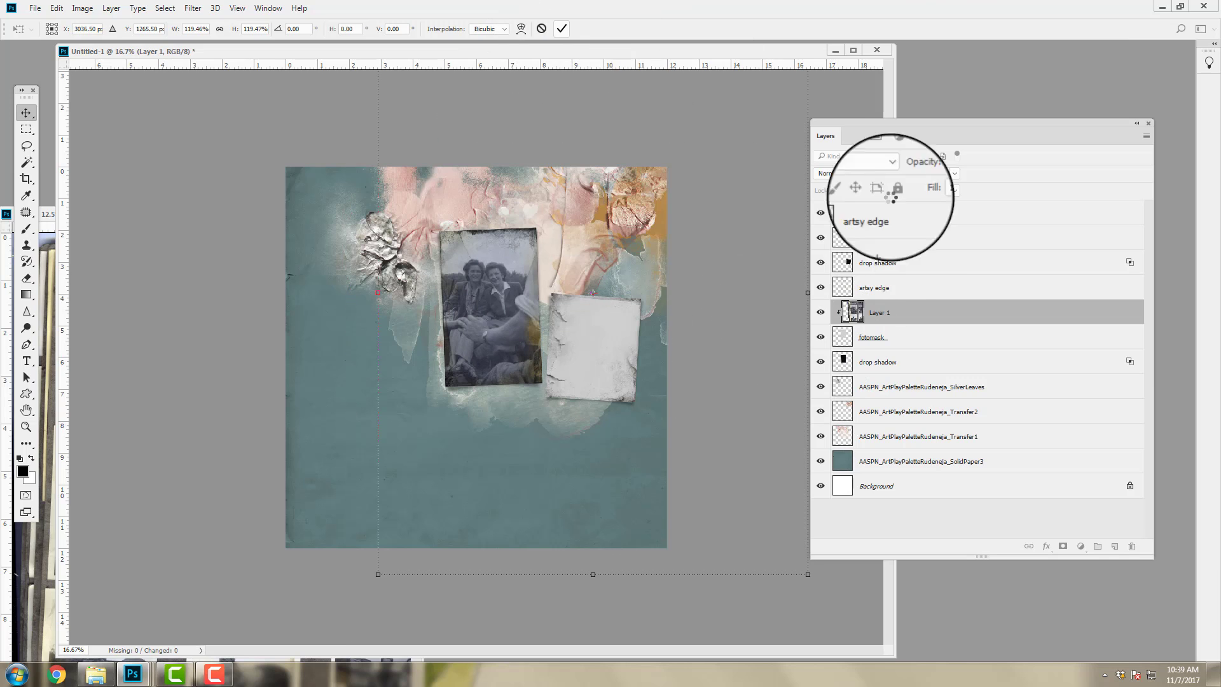
- Brighten the album photo with Levels, slightly raising the black input and setting midtones to 1.32 and white input to 232
left_click(87, 9)
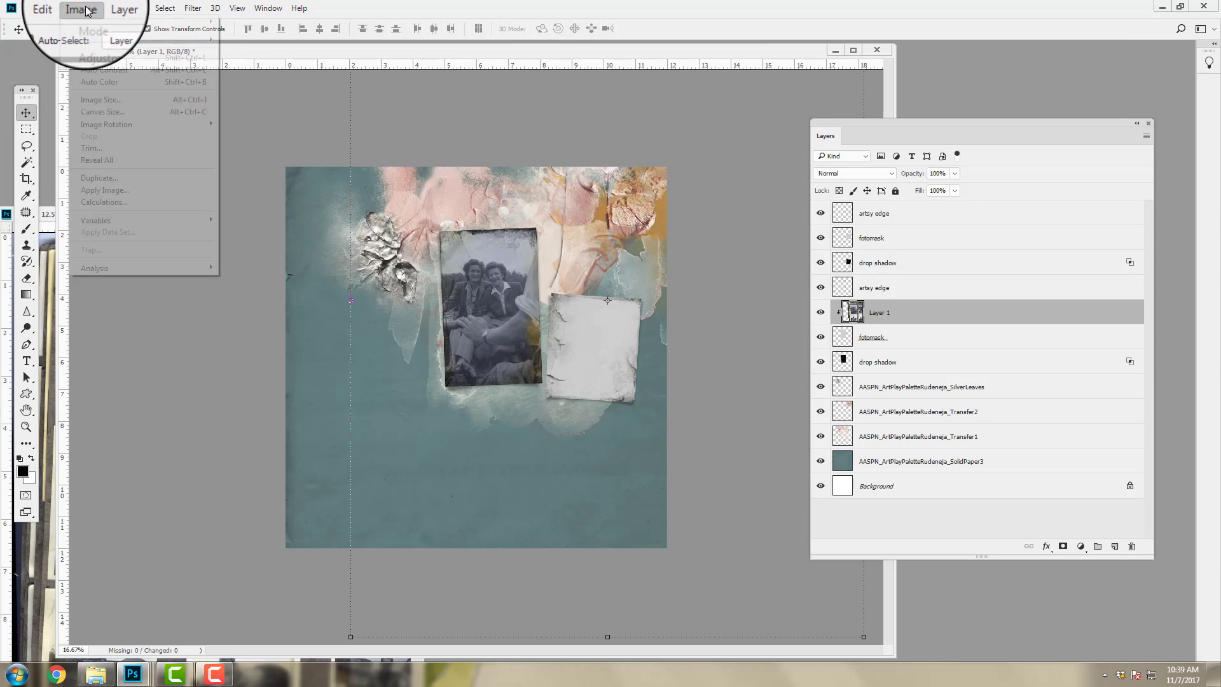
mouse_move(165, 40)
left_click(243, 57)
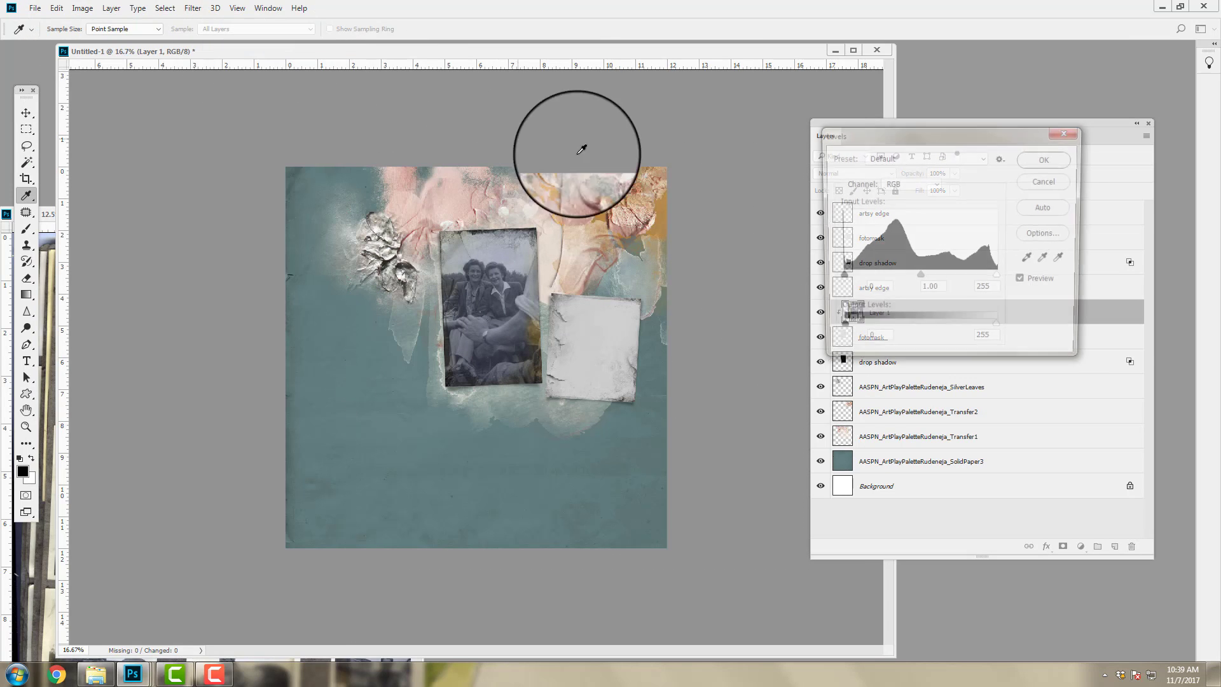
left_click_drag(839, 282, 848, 283)
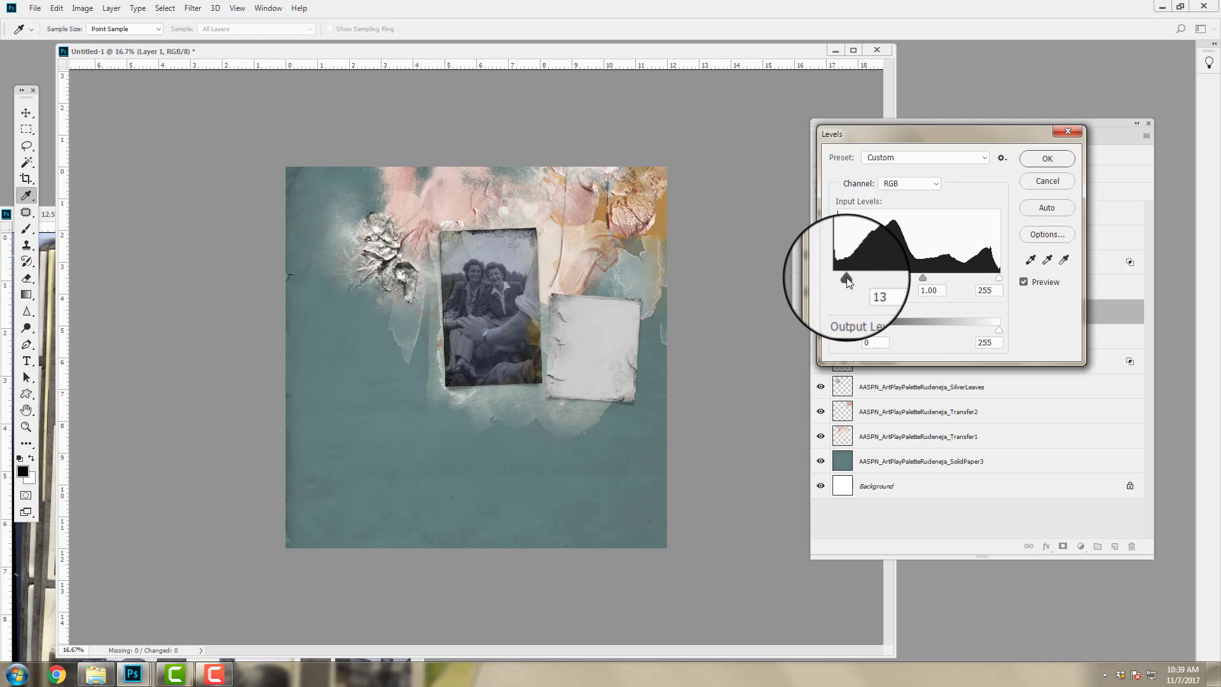
left_click_drag(1000, 280, 843, 278)
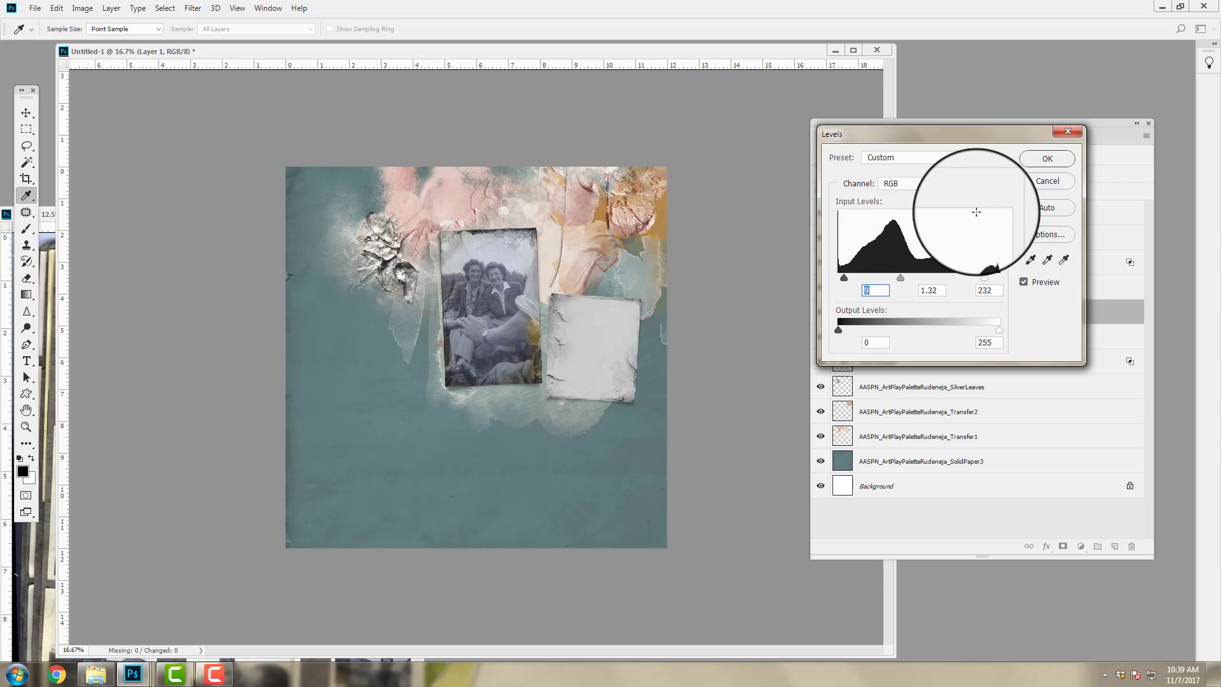
left_click(1037, 167)
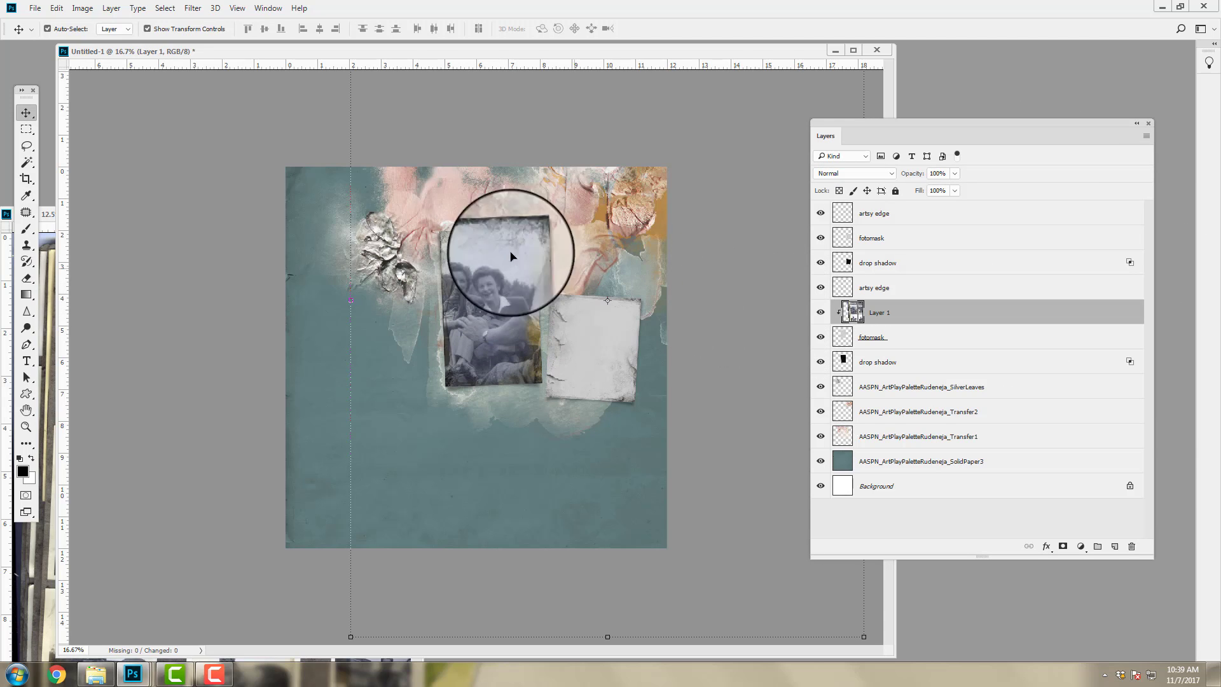
- Shift the album photo's hue slightly negative with Hue/Saturation, leaving saturation and lightness at 0
left_click(87, 11)
mouse_move(127, 40)
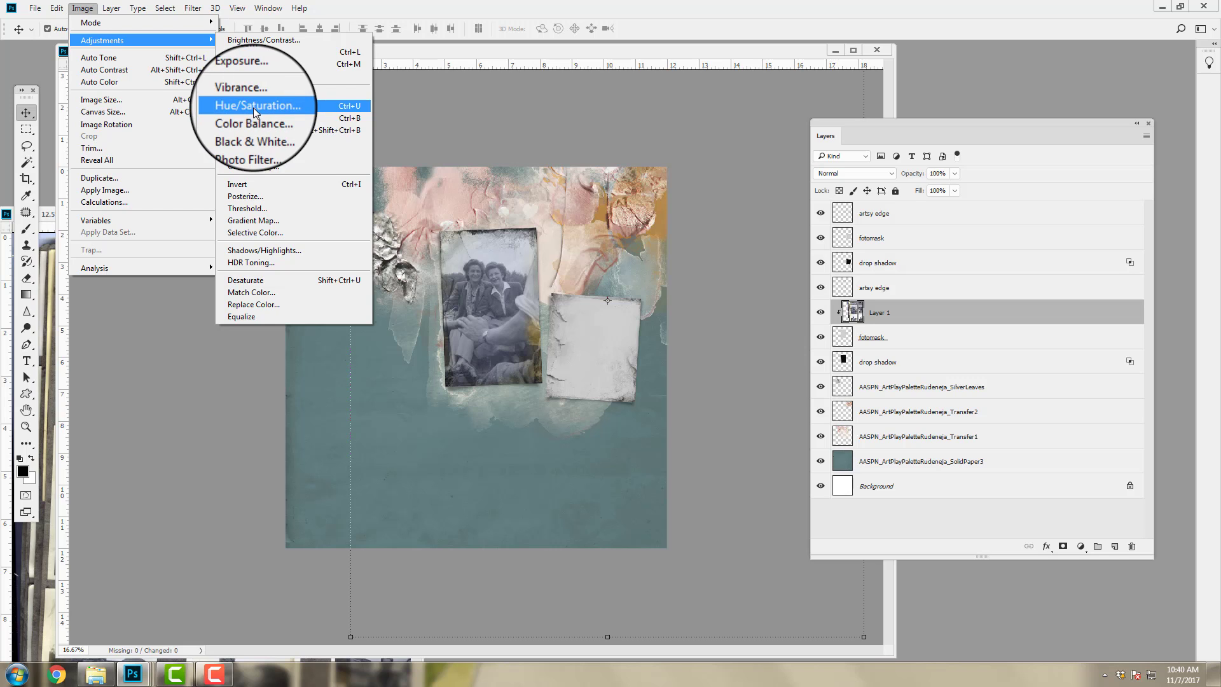
left_click(257, 107)
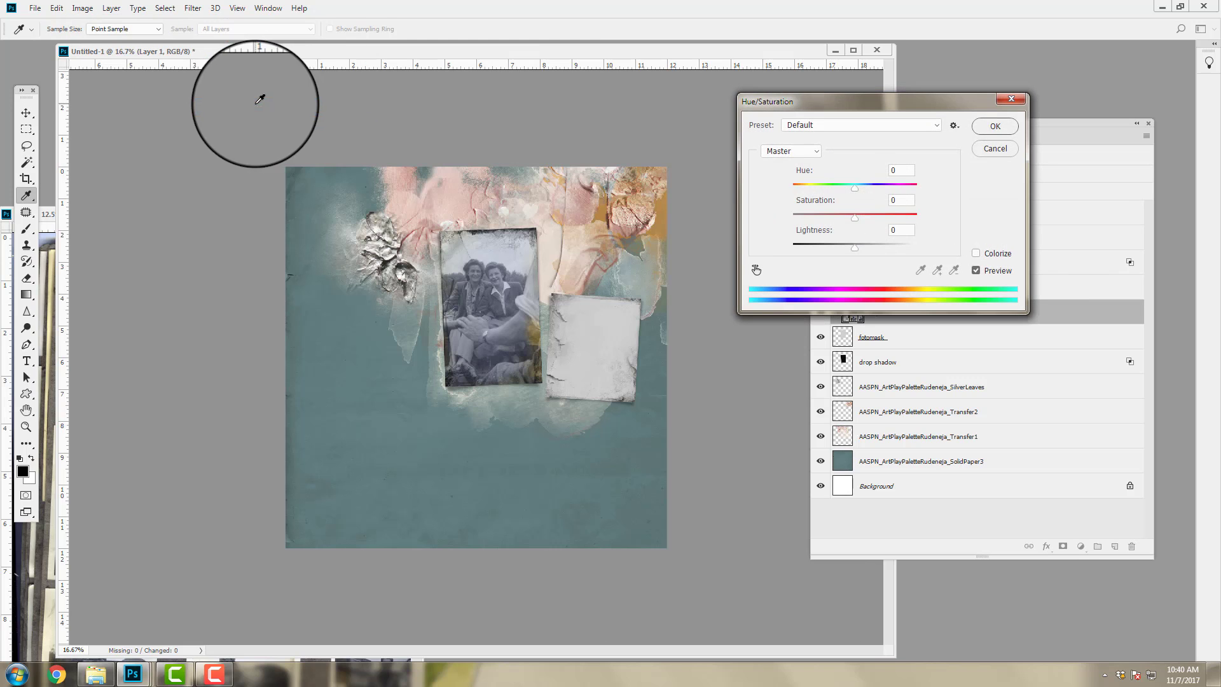
left_click_drag(857, 193, 840, 201)
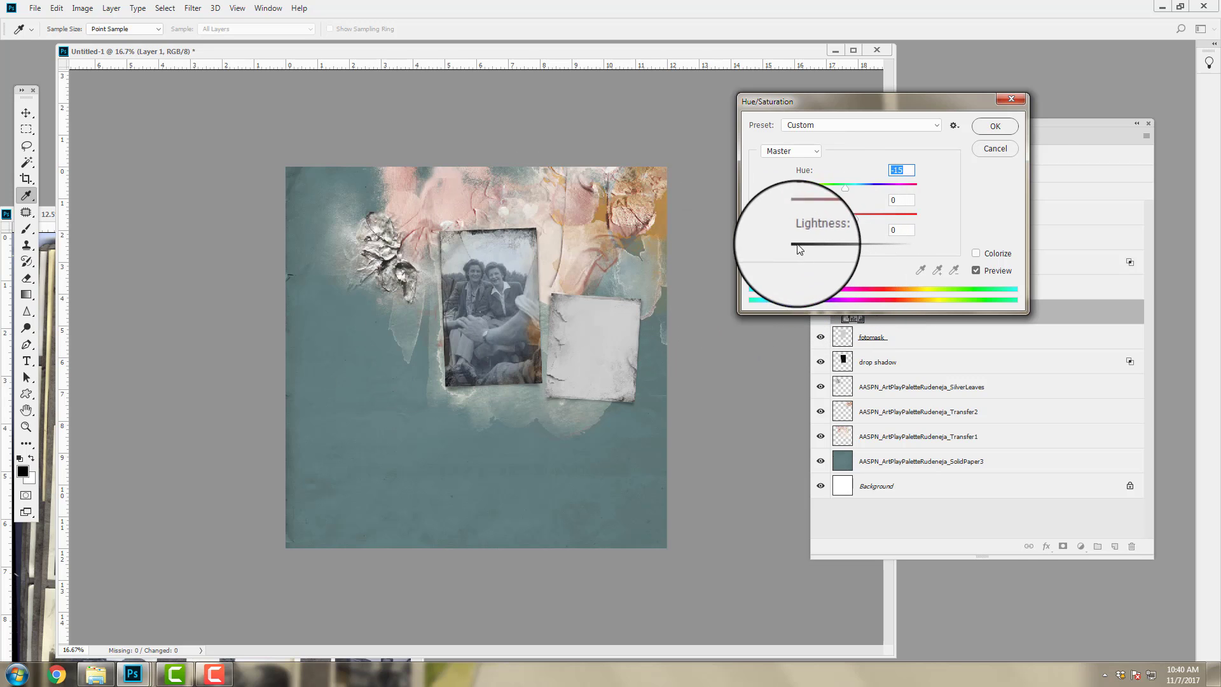
left_click(1006, 128)
key("v")
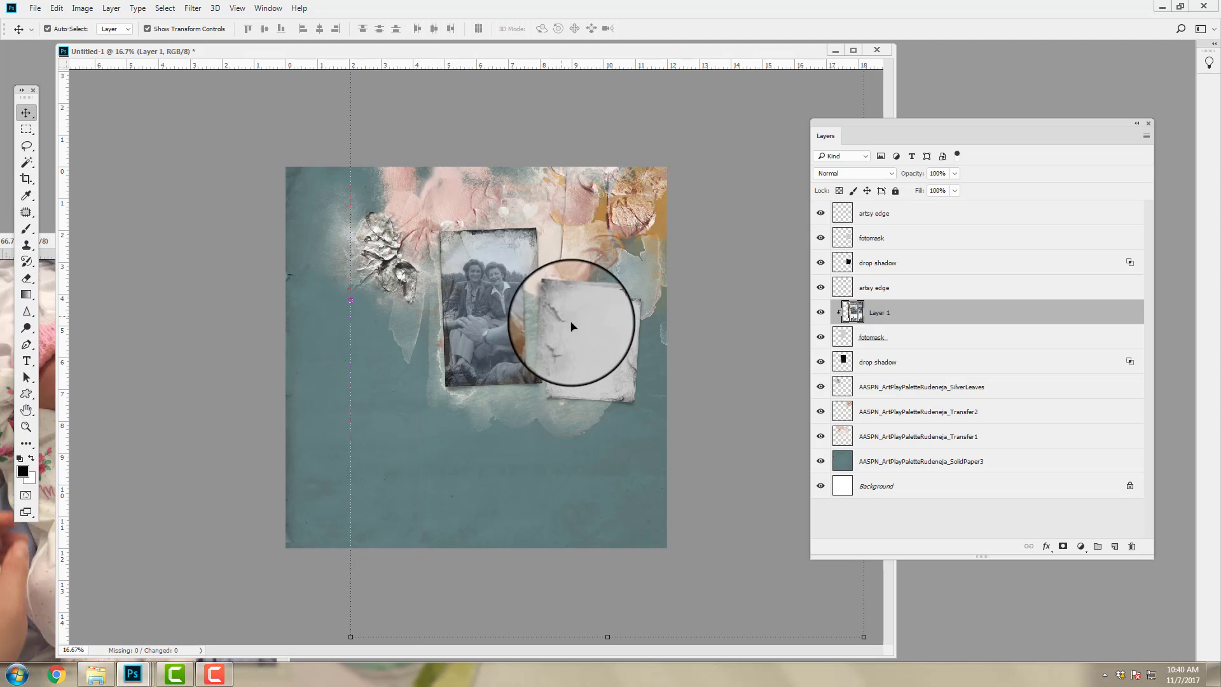
- Copy the baby photo onto the page directly above the smaller frame's fotomask layer, placing it over that frame
left_click(593, 333)
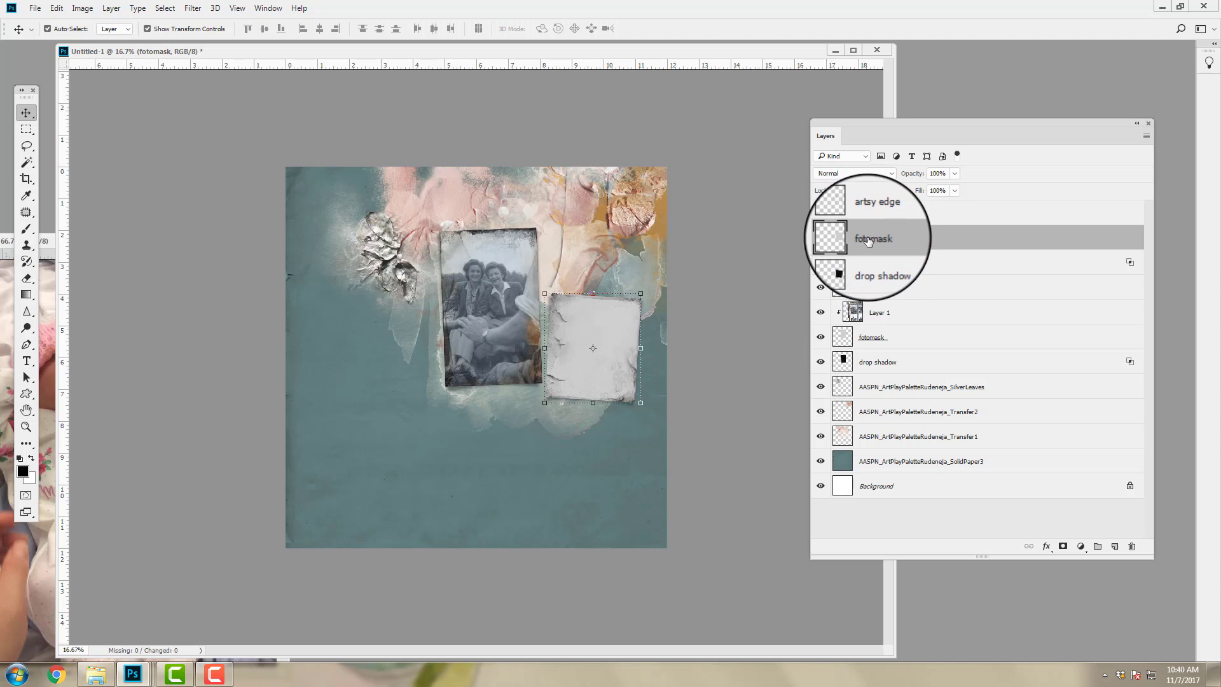
left_click(52, 245)
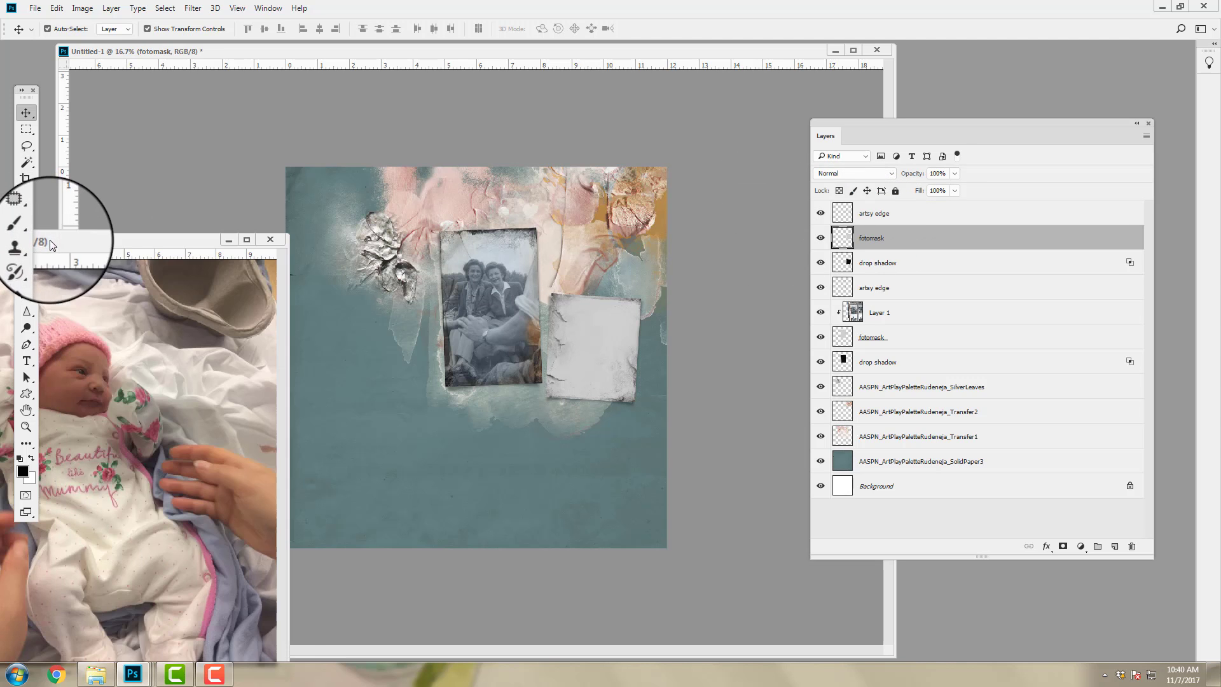
left_click_drag(52, 246, 161, 249)
left_click_drag(240, 345, 590, 329)
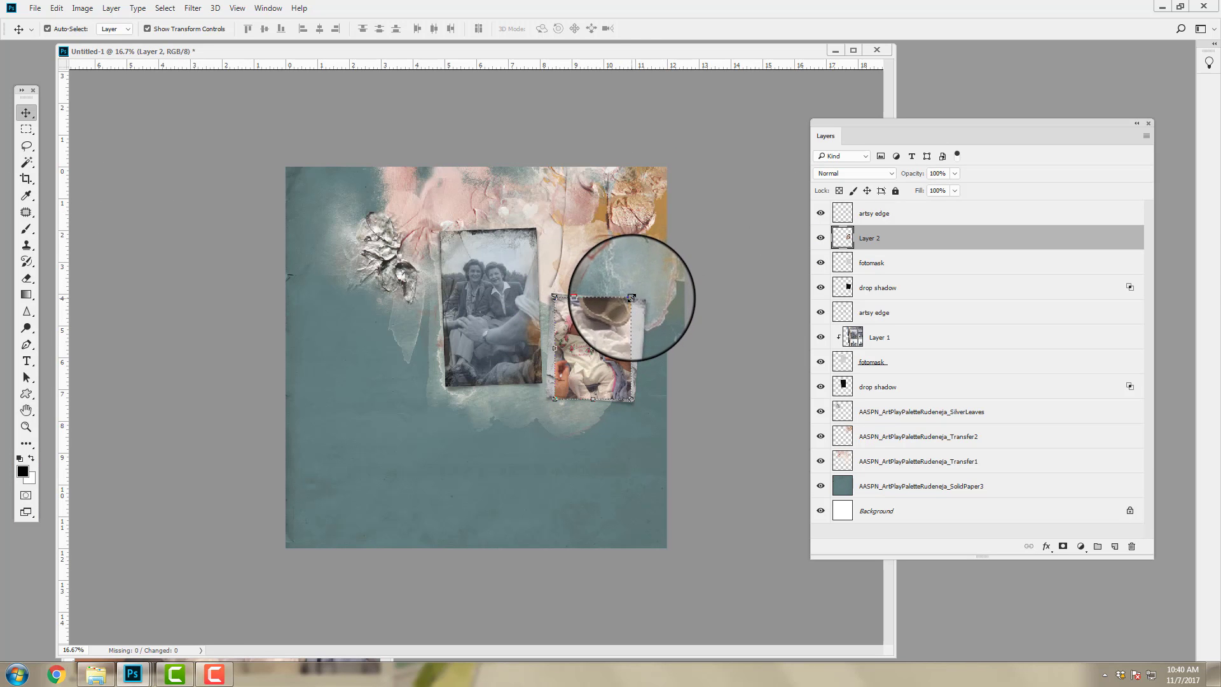
- Scale the baby photo to 127.5%, rotate it 3.34° clockwise to cover the smaller frame, and clip it to the fotomask
left_click_drag(631, 297, 598, 325)
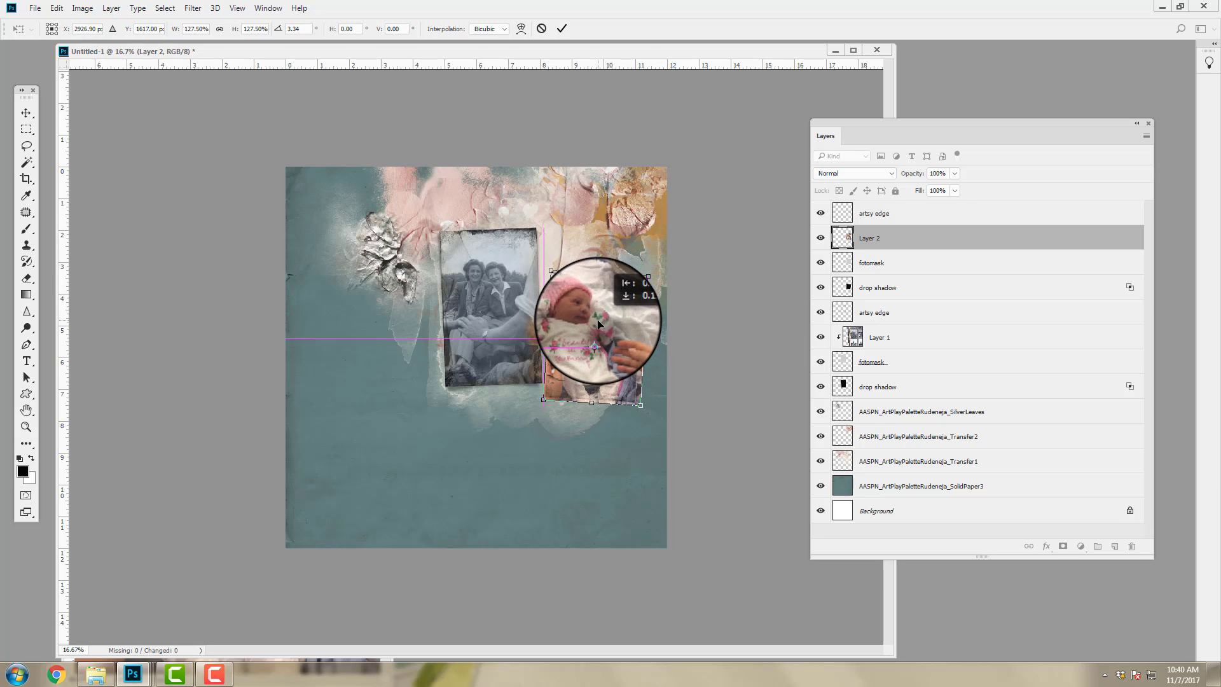
left_click(561, 29)
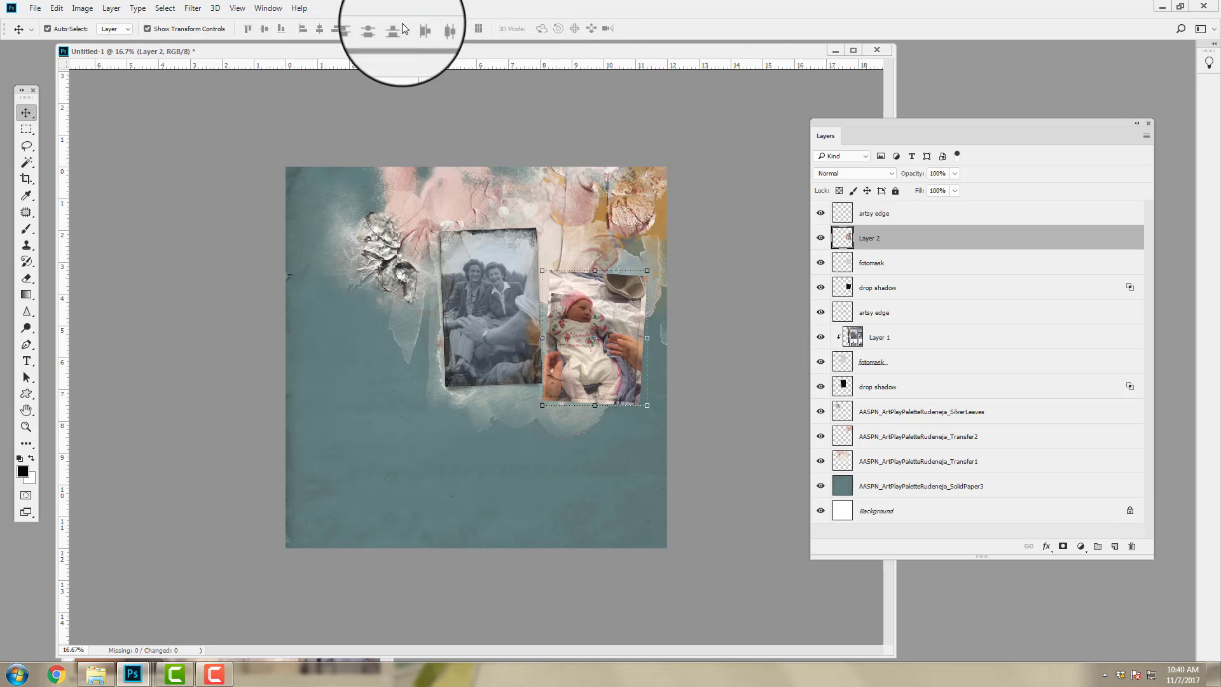
left_click(112, 7)
left_click(123, 231)
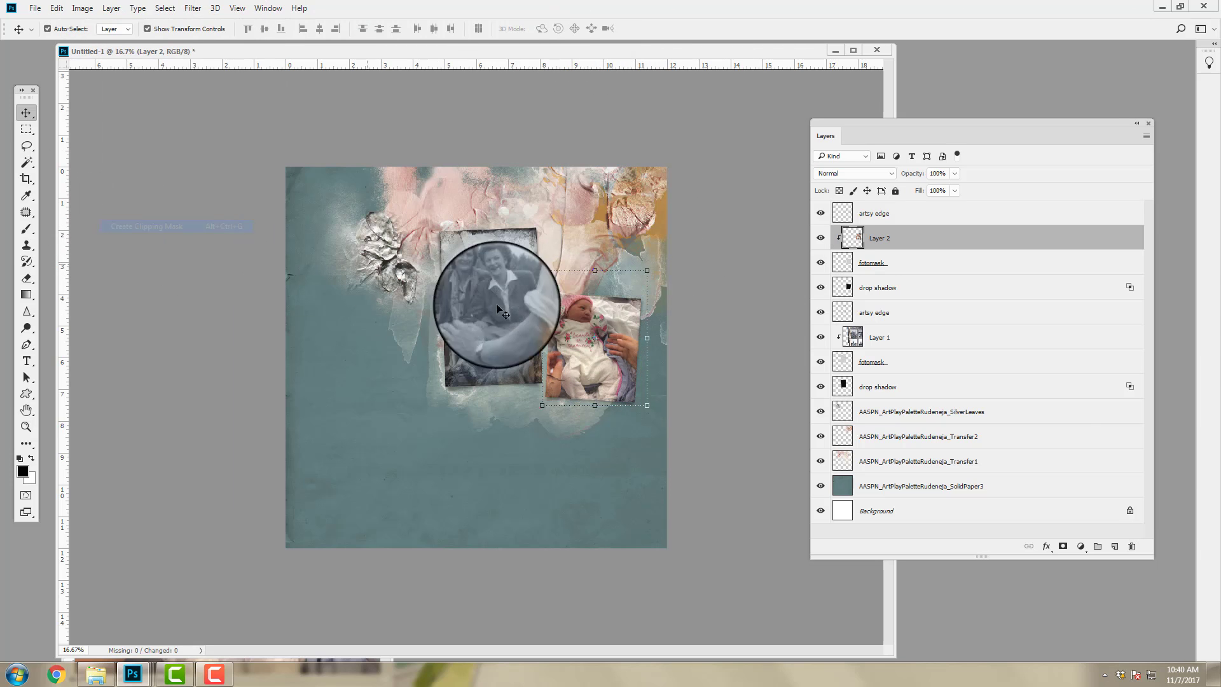
- Fine-tune the clipped baby photo by scaling it to 104.55%, rotating it 4.23° counterclockwise and repositioning the baby within the smaller frame
mouse_move(593, 344)
left_mouse_down()
mouse_move(599, 311)
mouse_move(589, 362)
left_mouse_up()
key("ctrl+t")
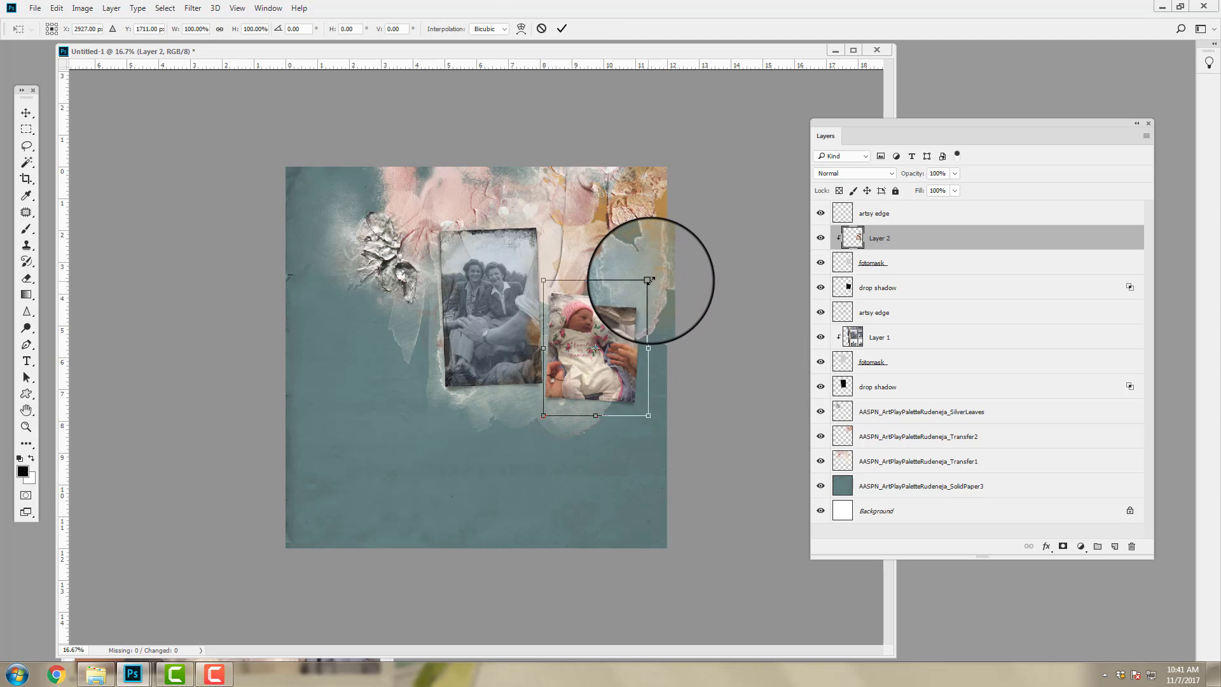
left_click_drag(647, 280, 654, 274)
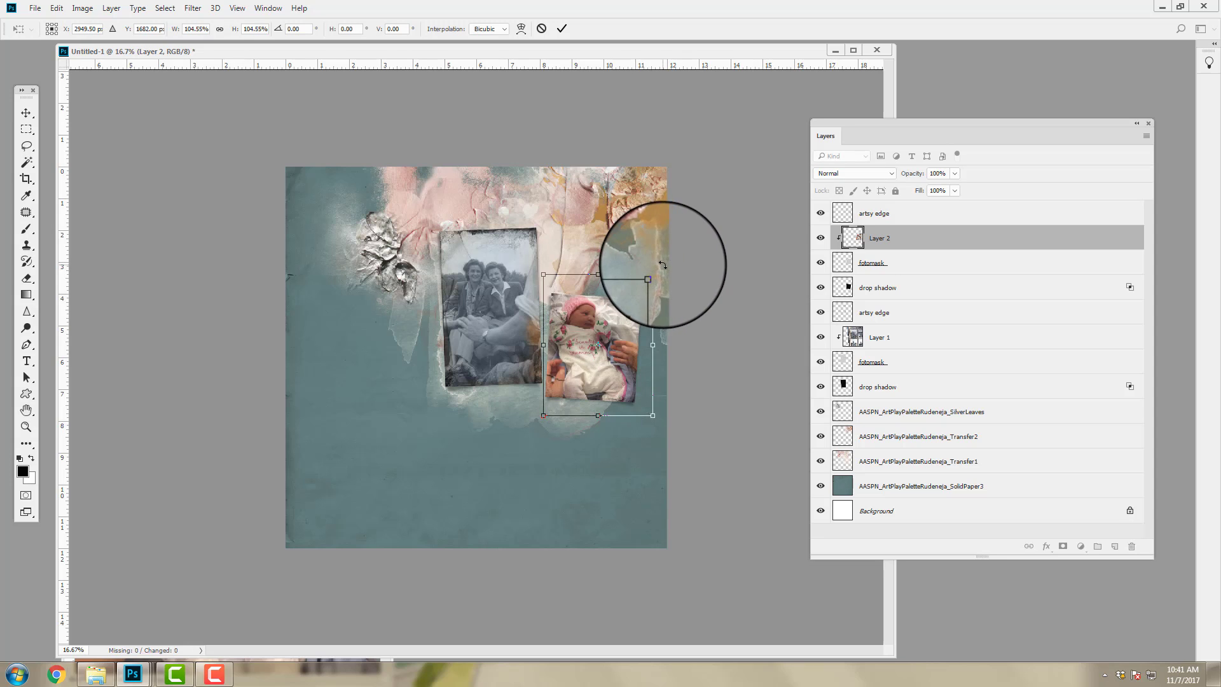
left_click_drag(662, 265, 654, 259)
left_click_drag(609, 322, 609, 314)
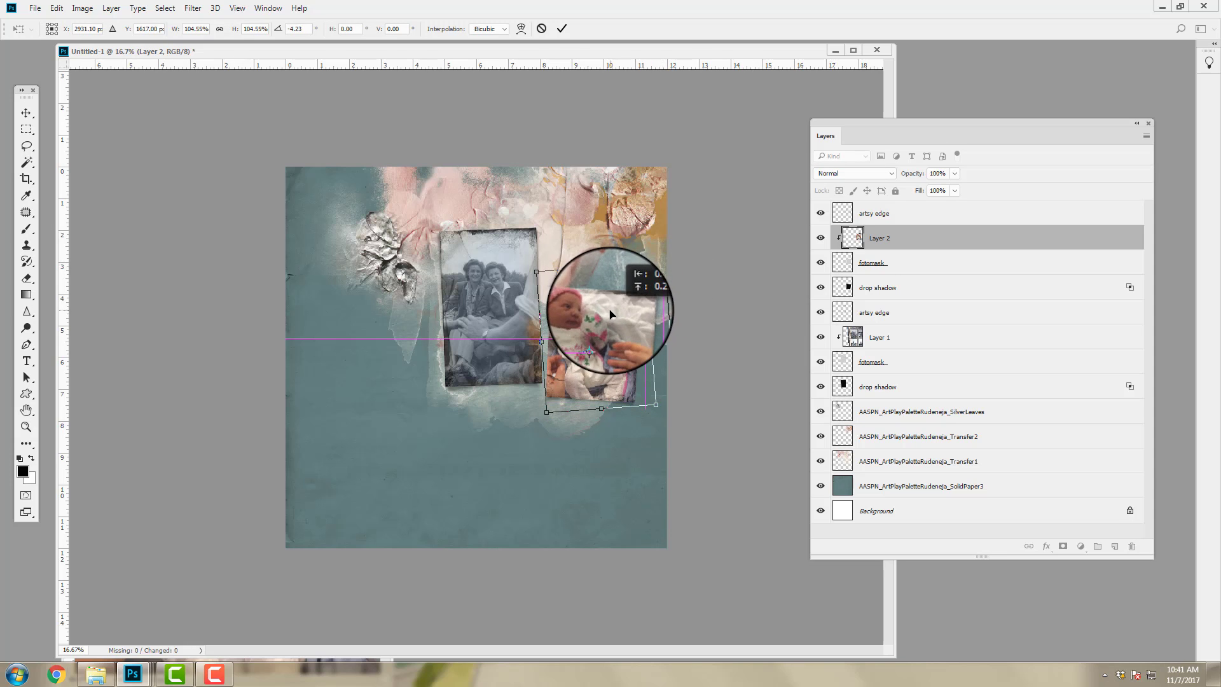
left_click(561, 30)
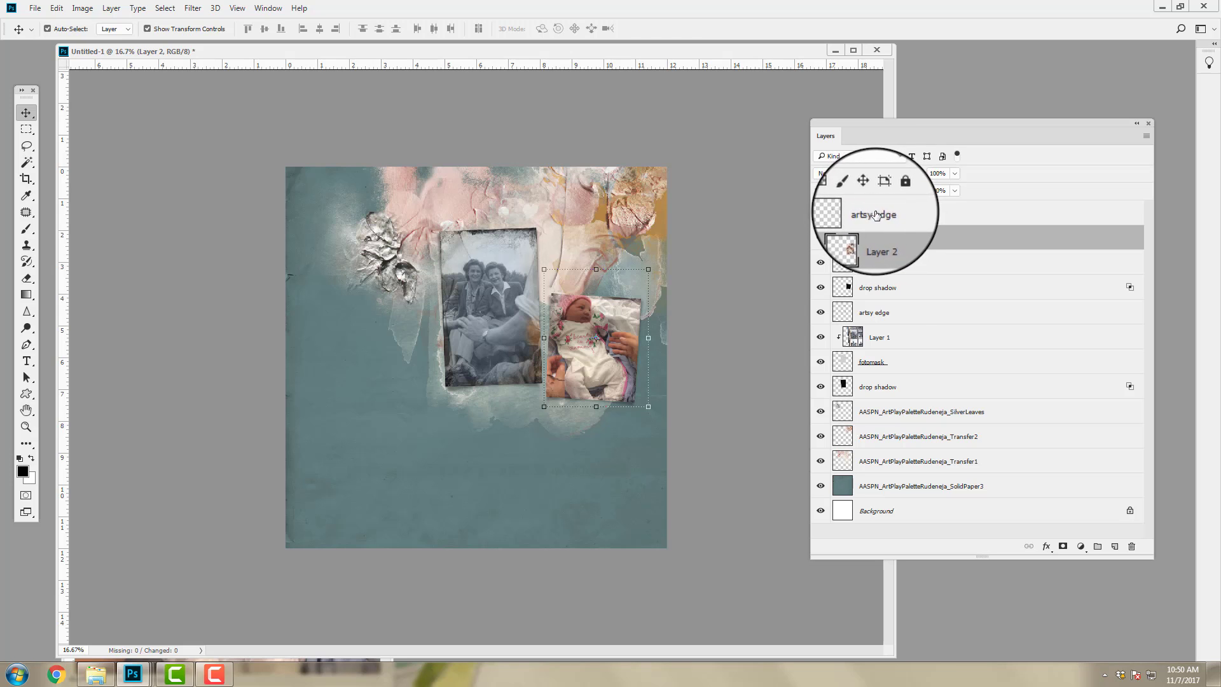
- Try a reduced opacity on the smaller frame's artsy edge layer, then restore it to 100%
left_click(876, 215)
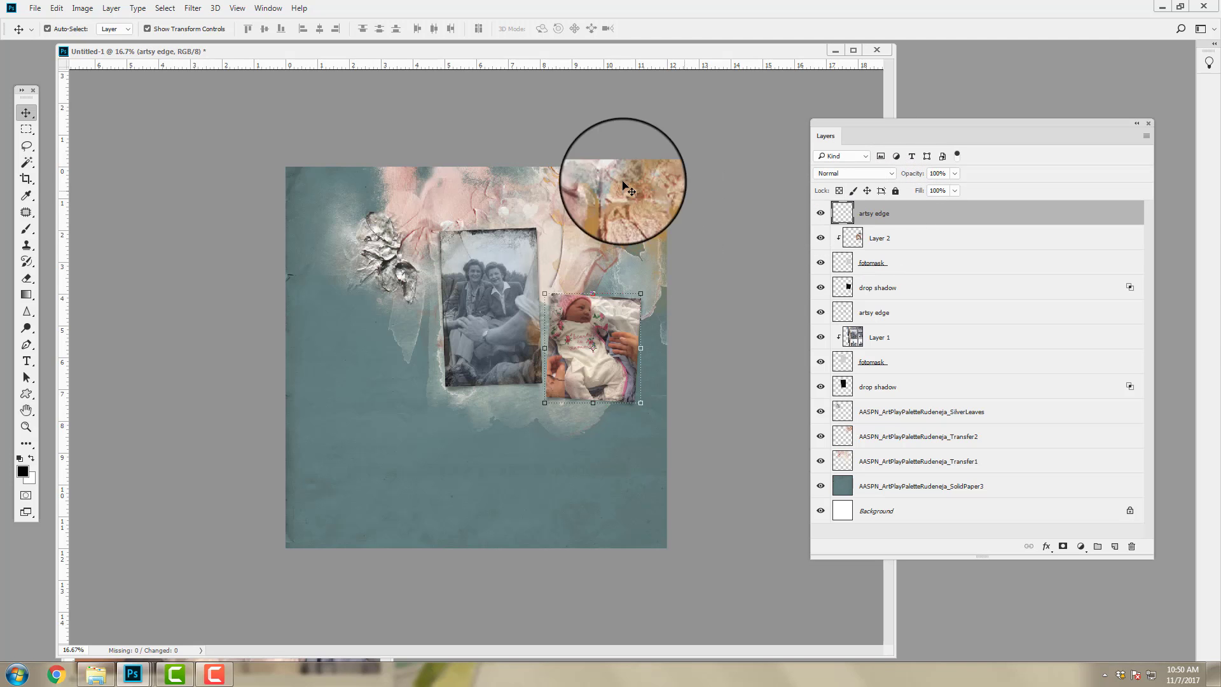
left_click(234, 10)
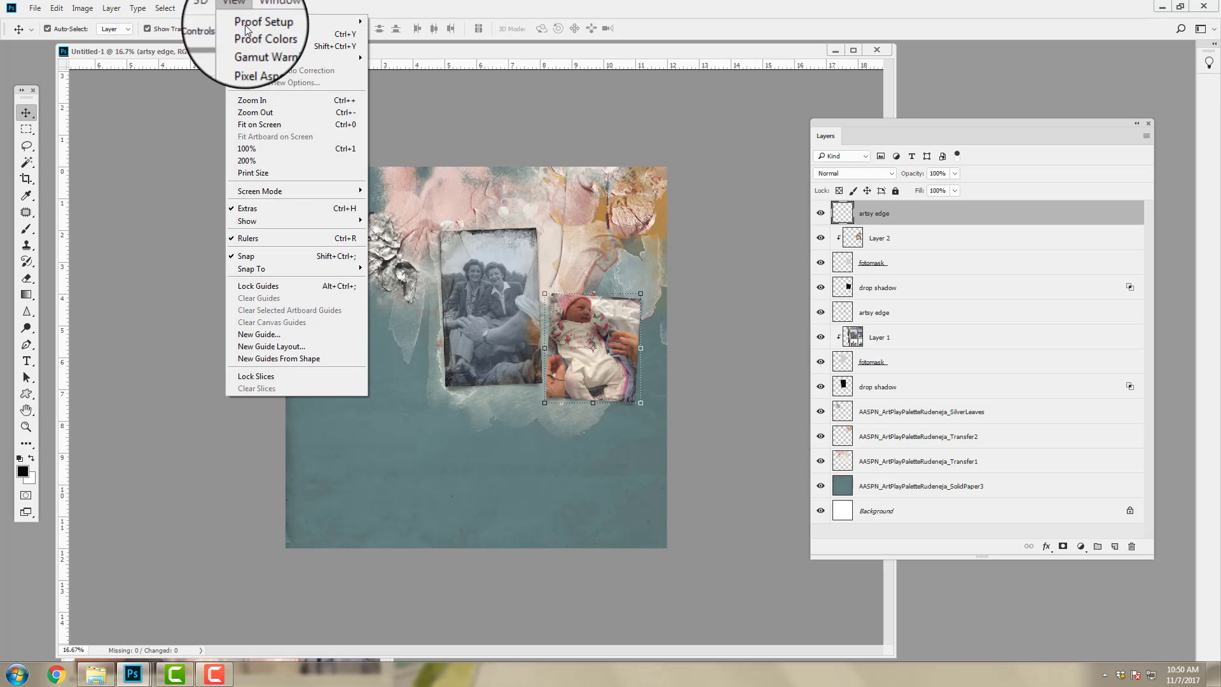
left_click(255, 99)
left_click(236, 9)
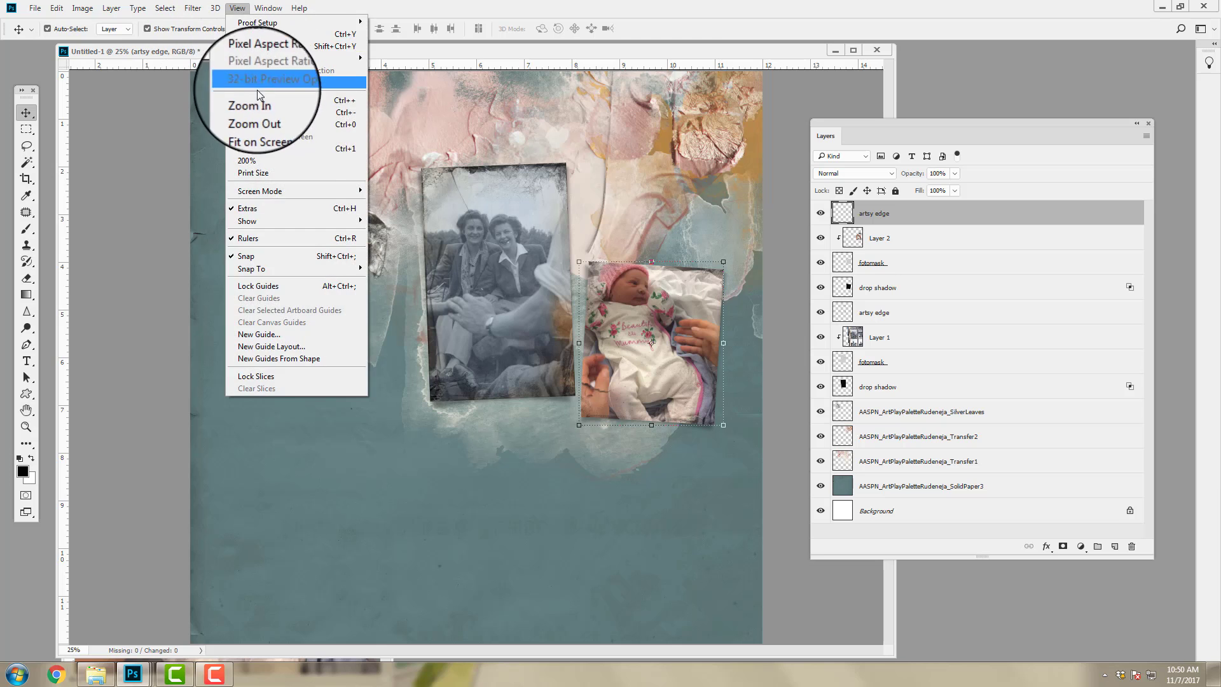
left_click(251, 101)
left_click_drag(513, 52, 331, 57)
left_click_drag(710, 257, 717, 230)
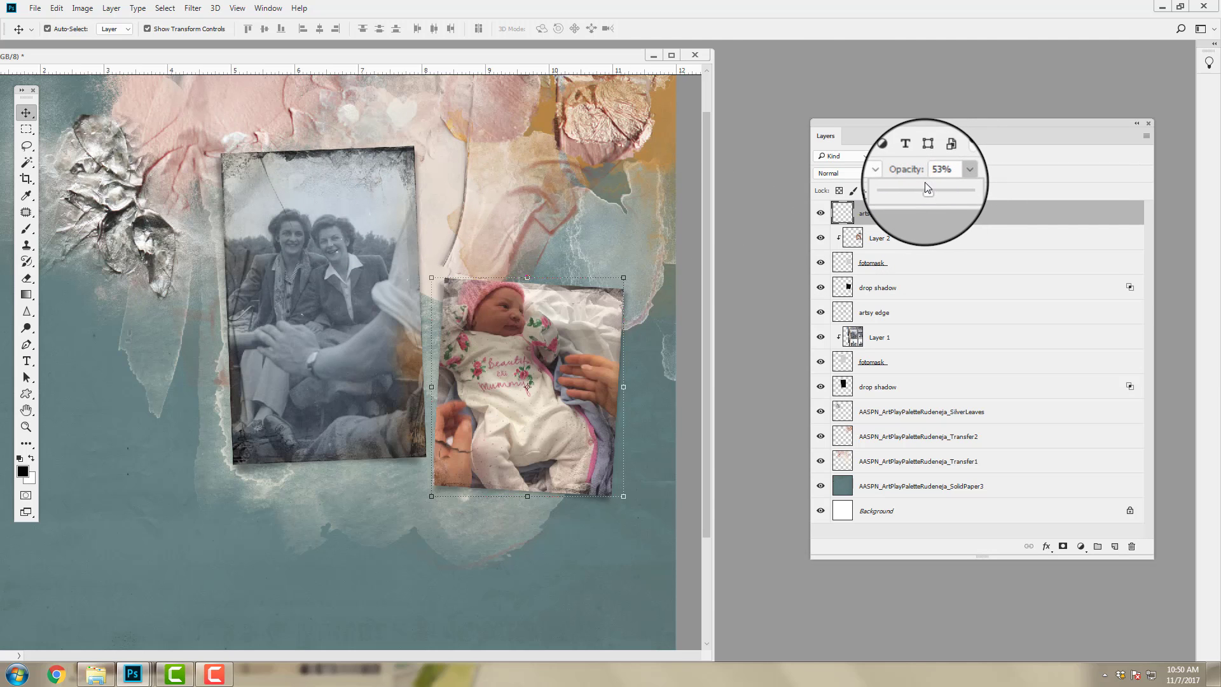
left_click_drag(926, 186, 966, 192)
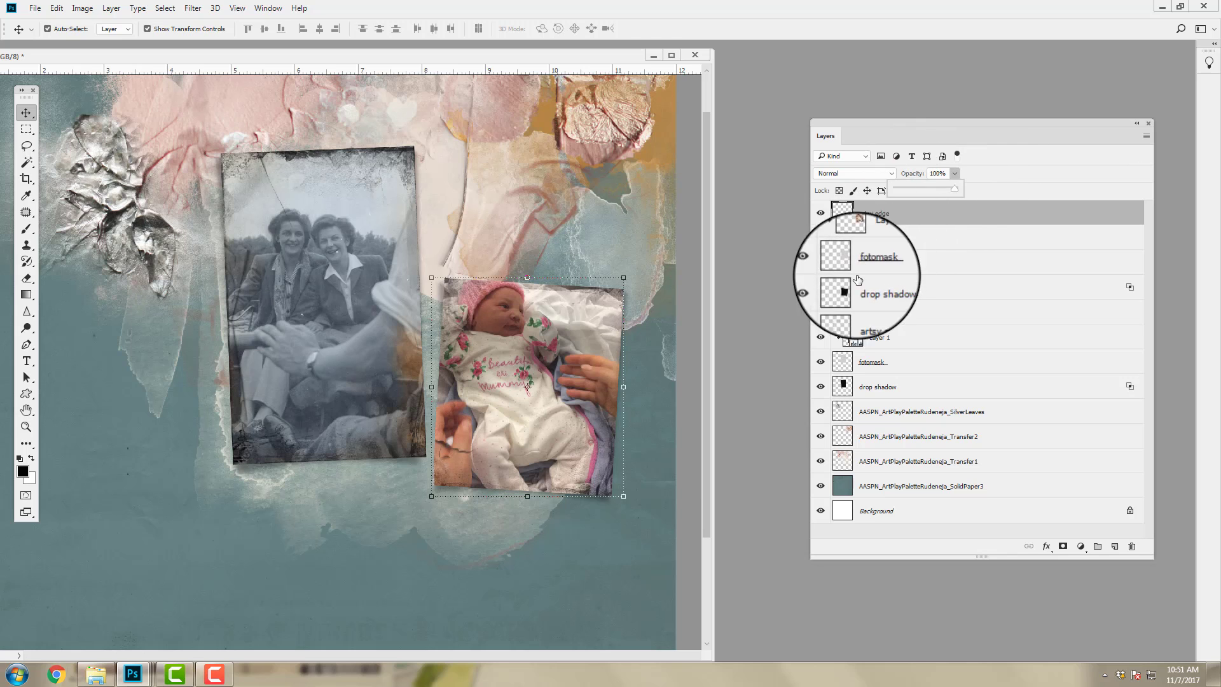
- Fill the larger frame's artsy edge layer with teal 567675 sampled from the background paper, preserving transparency and keeping layer opacity at 100%
left_click(868, 312)
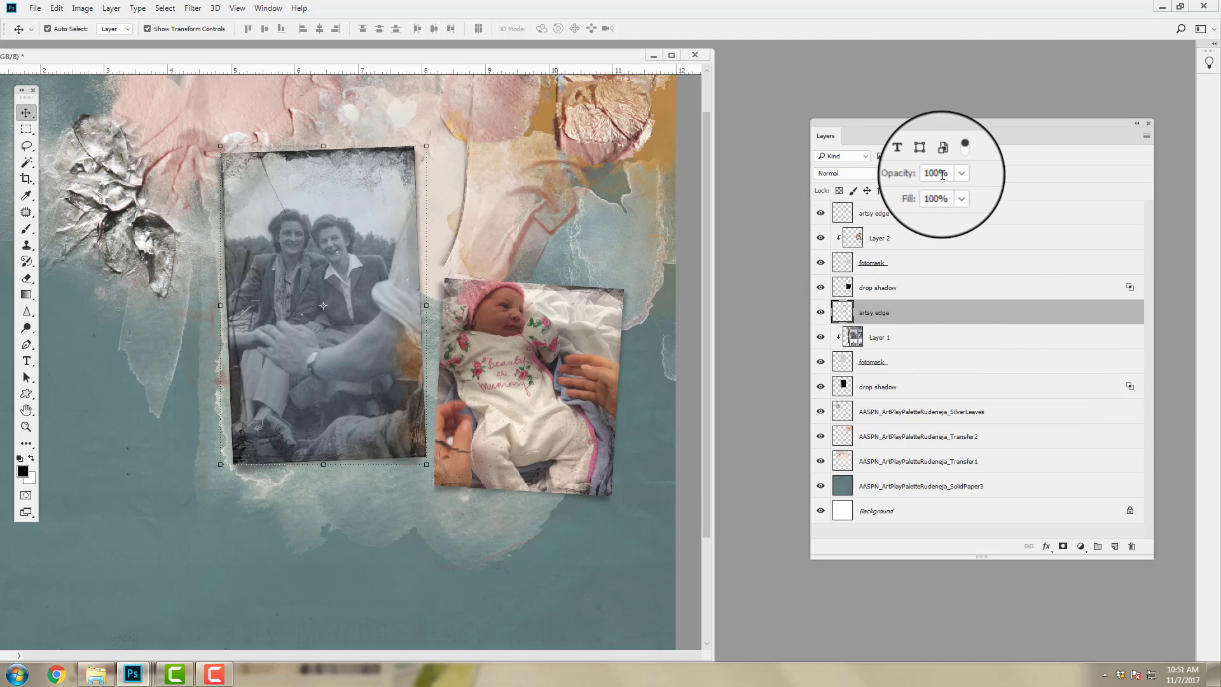
left_click_drag(925, 190, 982, 200)
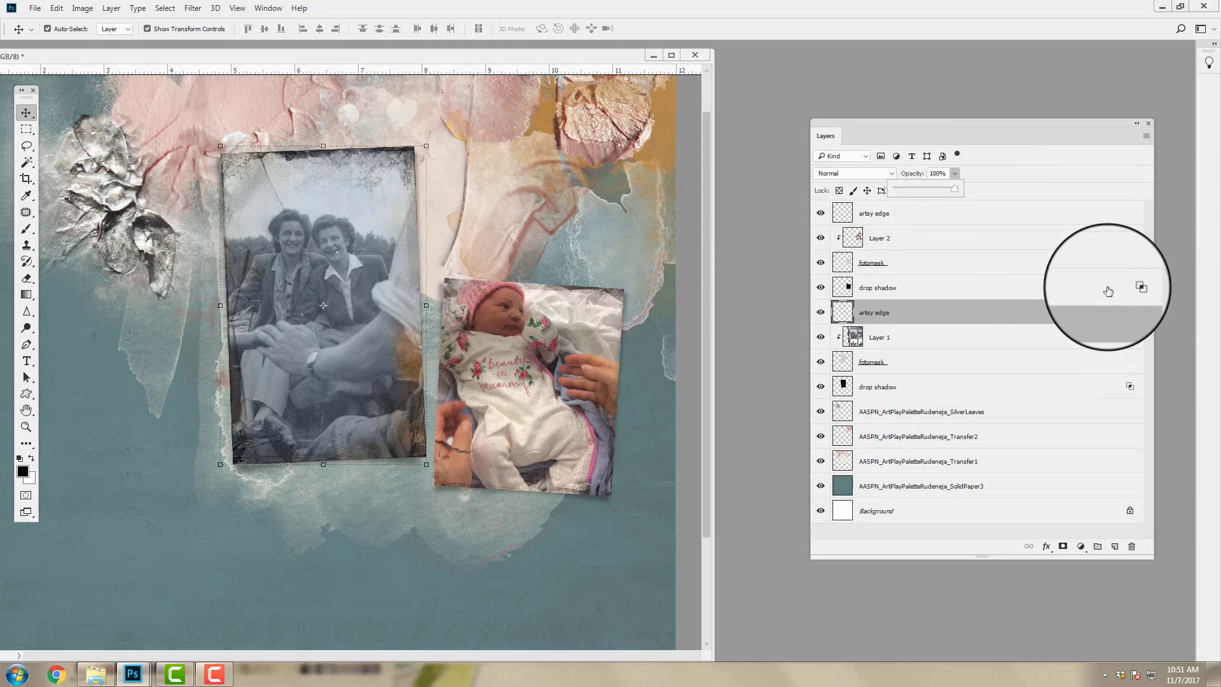
left_click(56, 11)
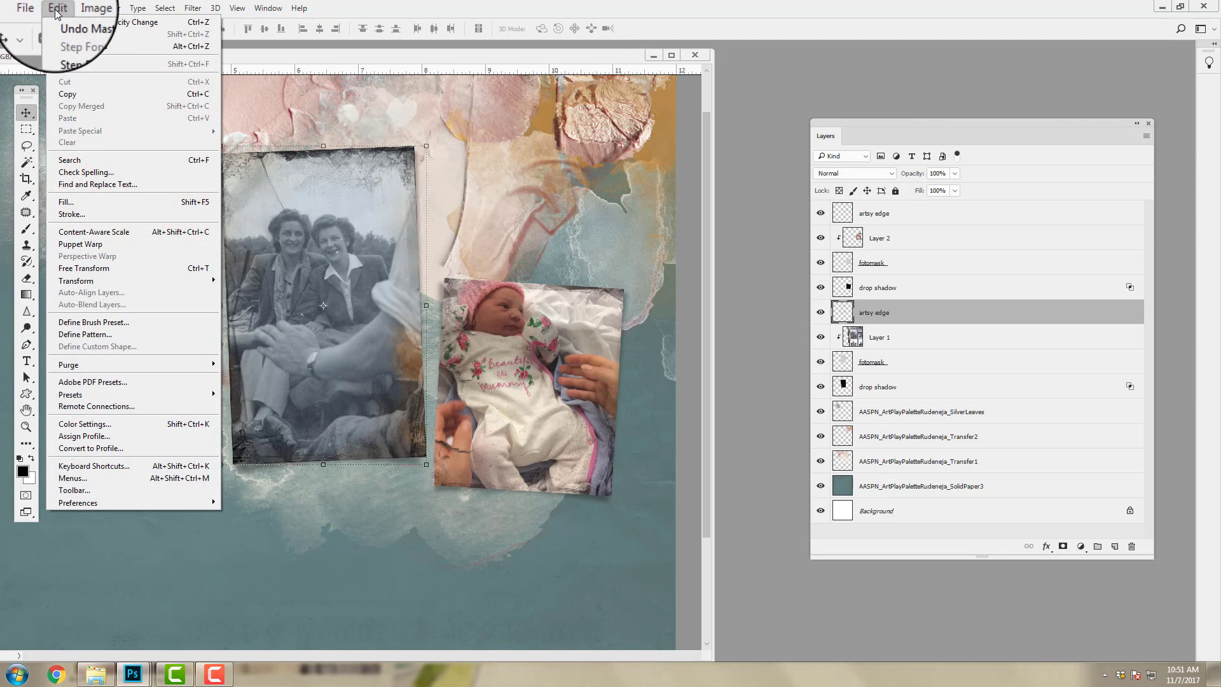
left_click(72, 200)
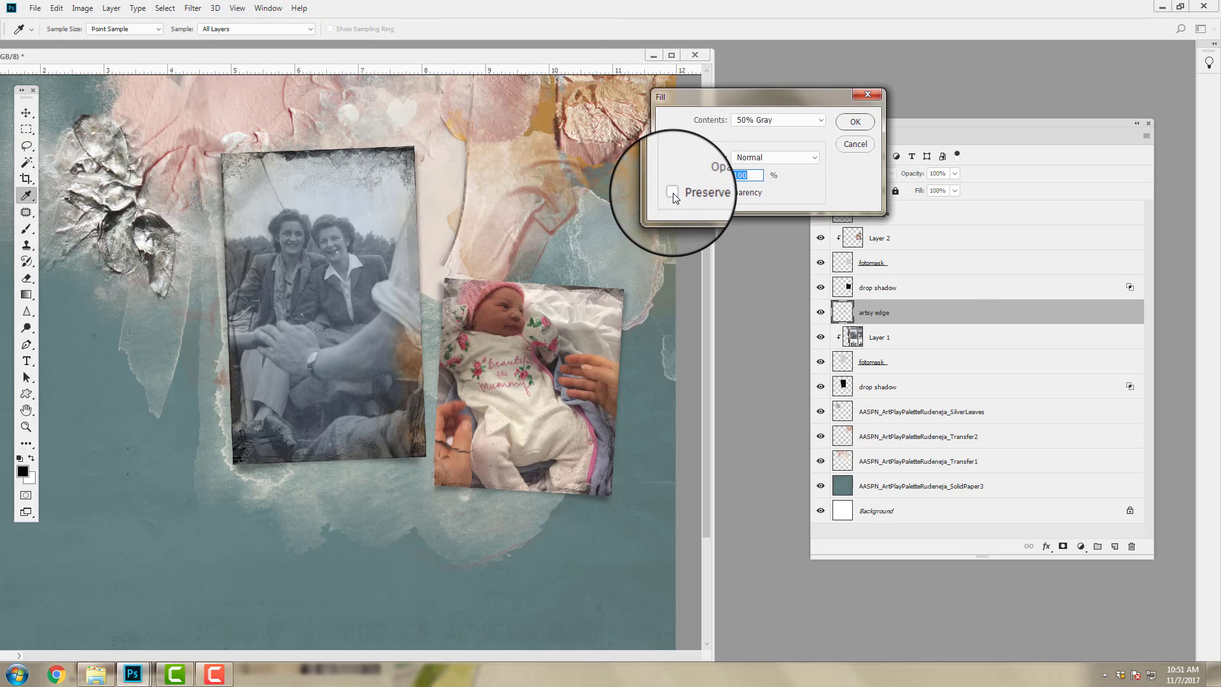
left_click(672, 192)
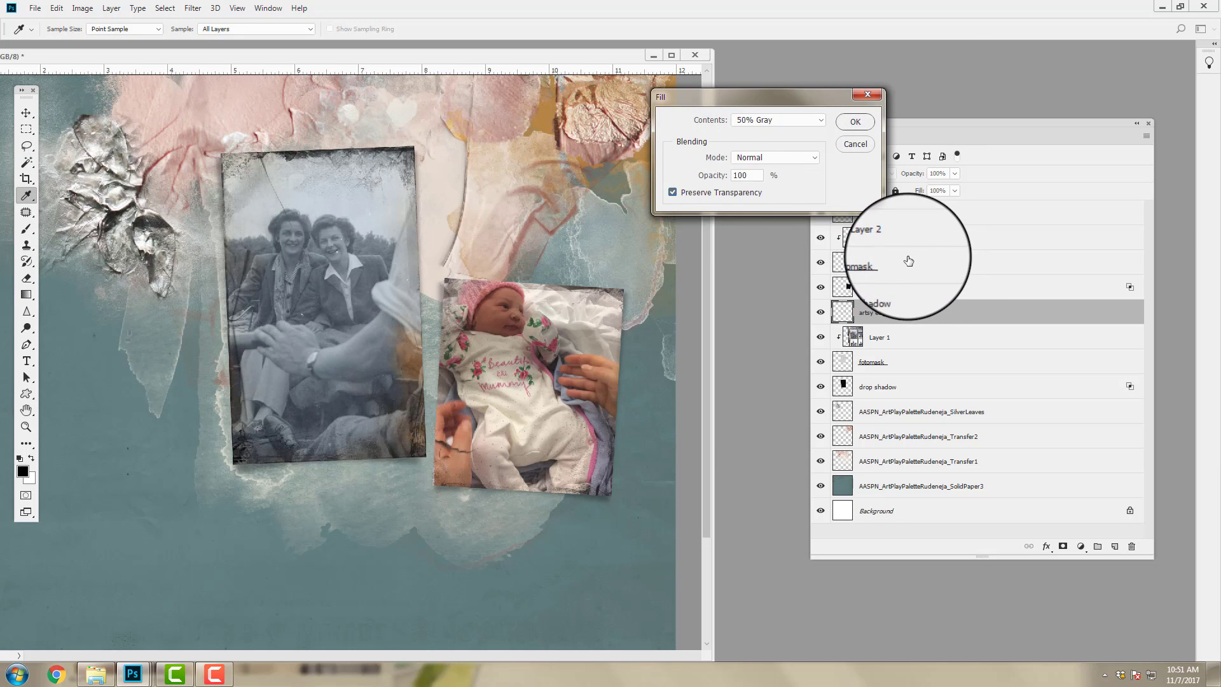
left_click(769, 120)
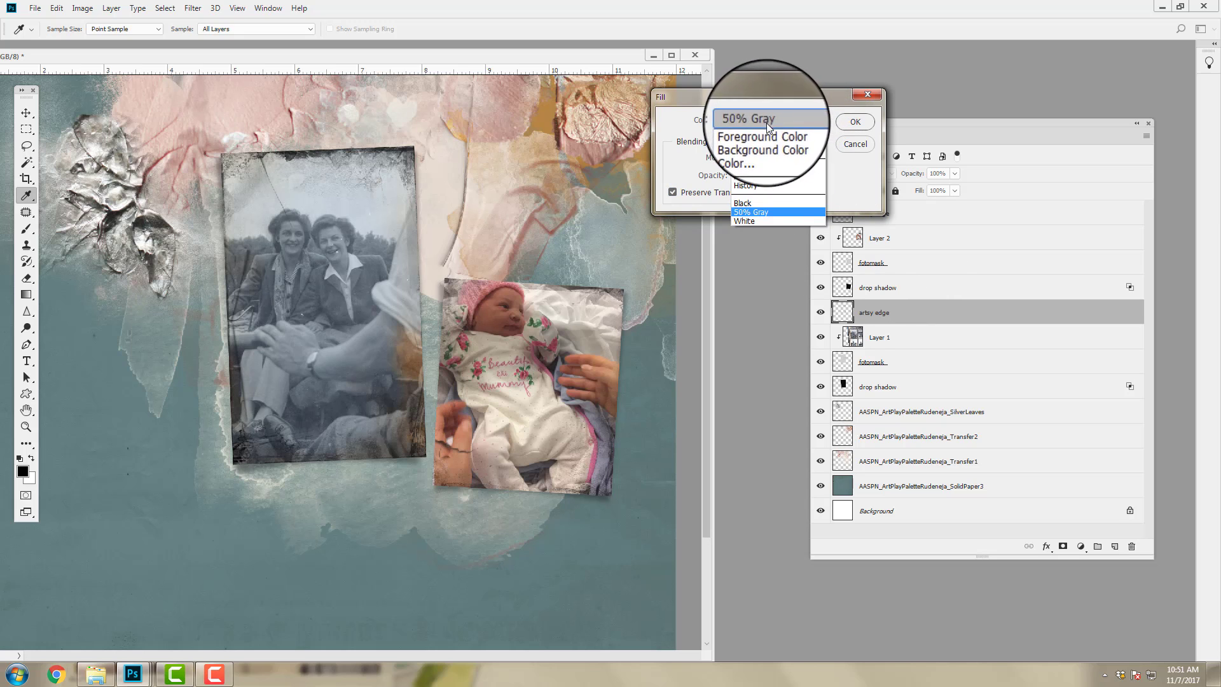
left_click(750, 148)
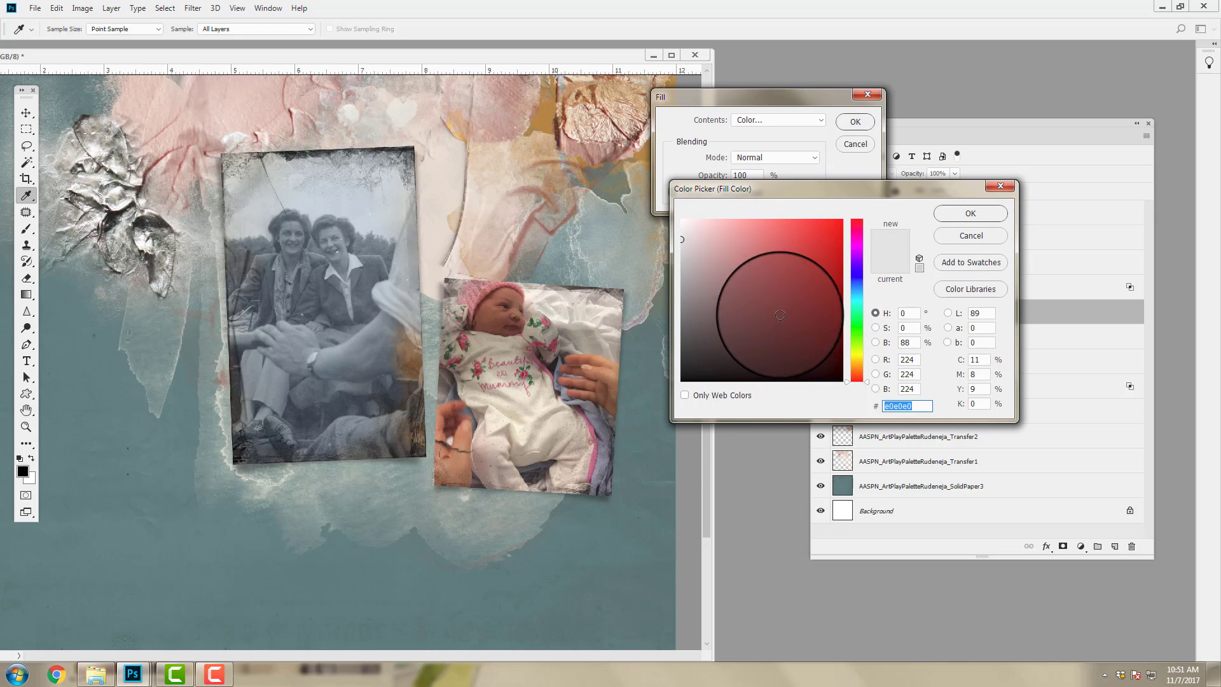
left_click(105, 367)
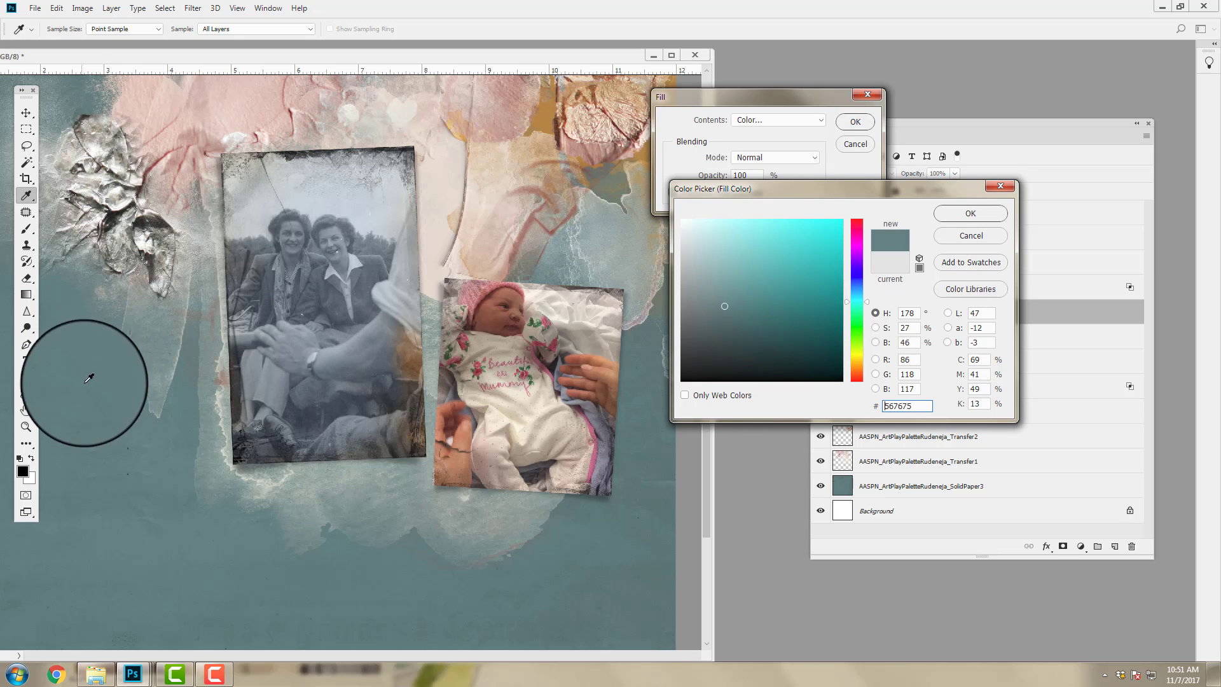
left_click(969, 213)
left_click(855, 122)
key("v")
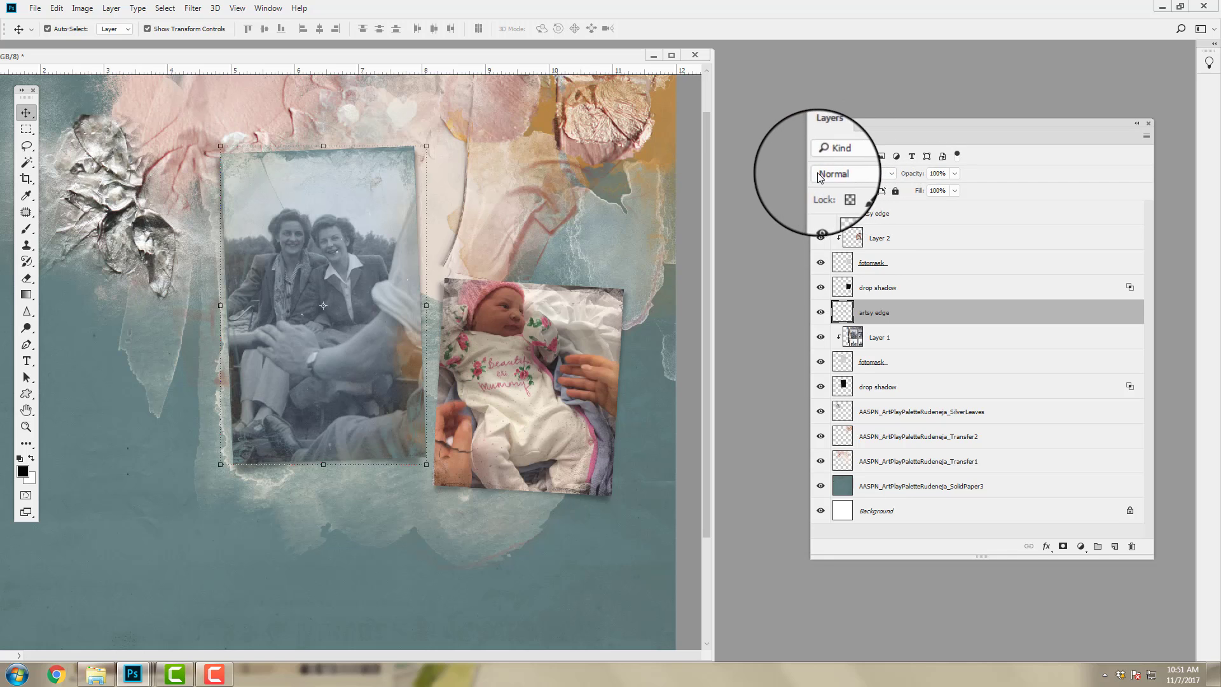
- Compare Multiply and other darkening blend modes on the larger frame's artsy edge layer, settling on Color Burn
left_click(871, 174)
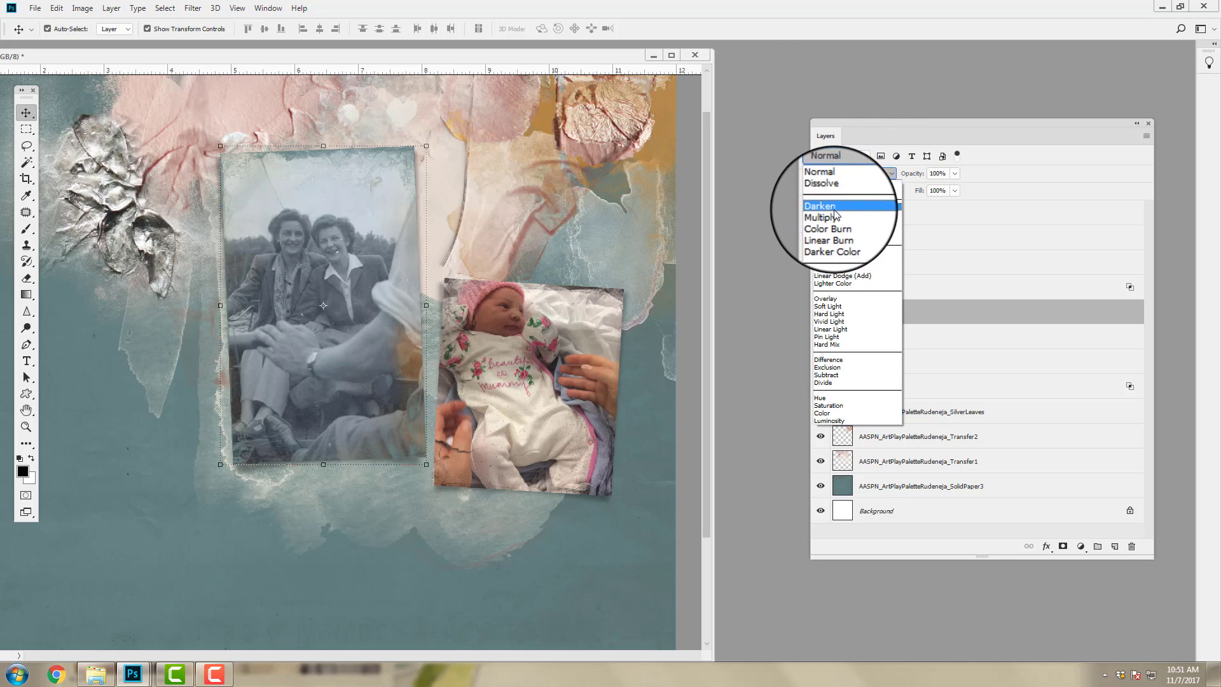
left_click(830, 215)
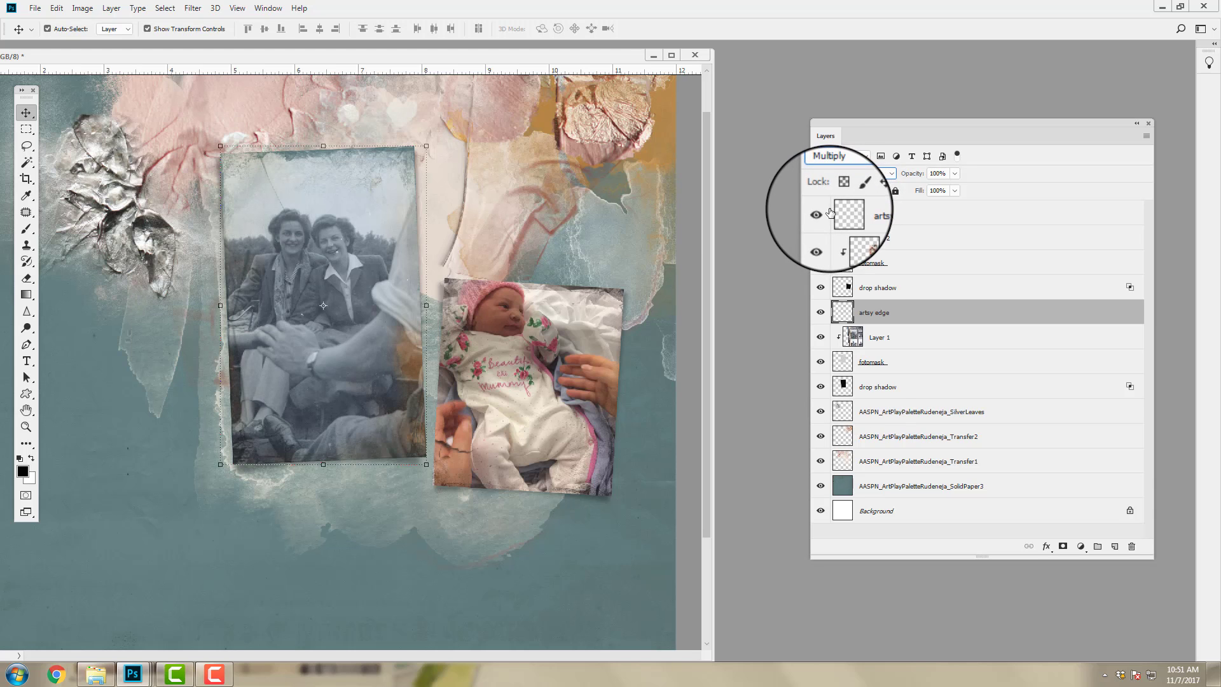
left_click(839, 174)
left_click(831, 220)
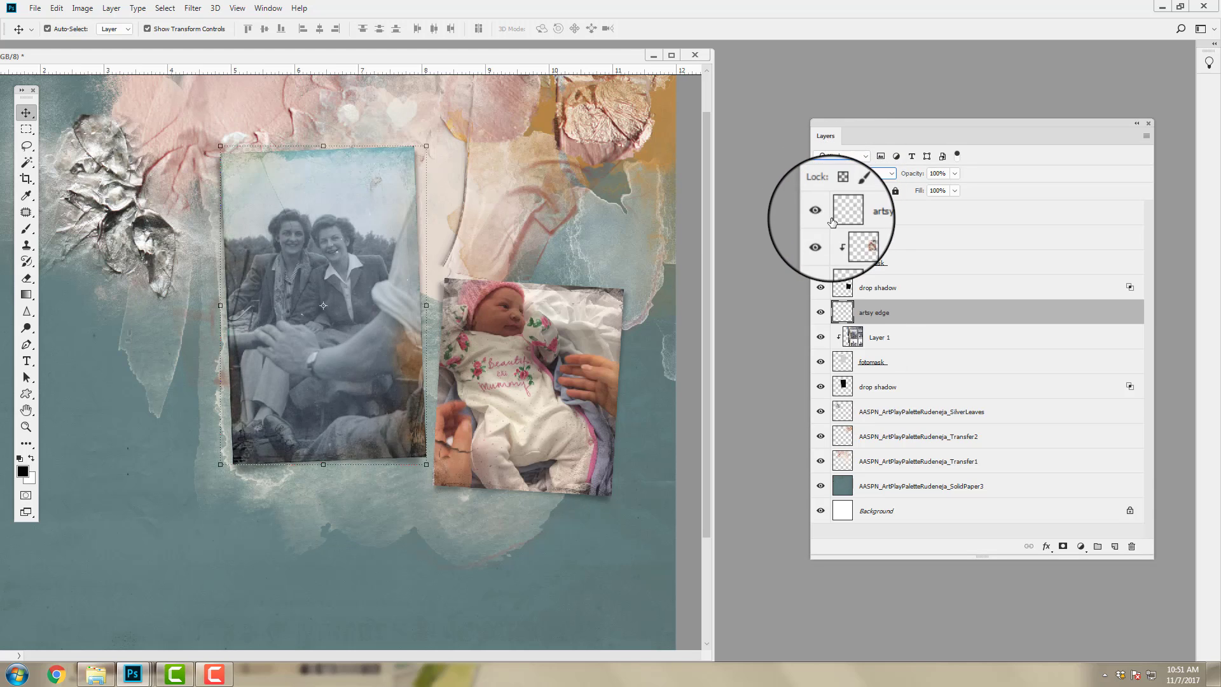
left_click(842, 173)
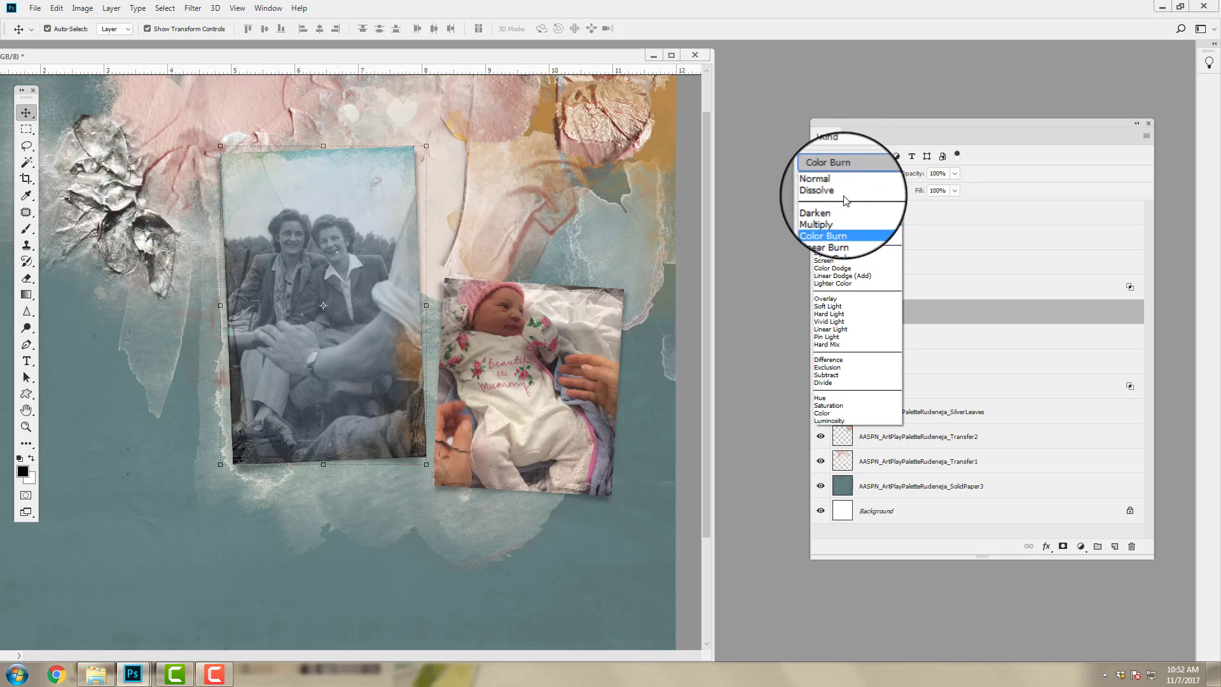
left_click(835, 229)
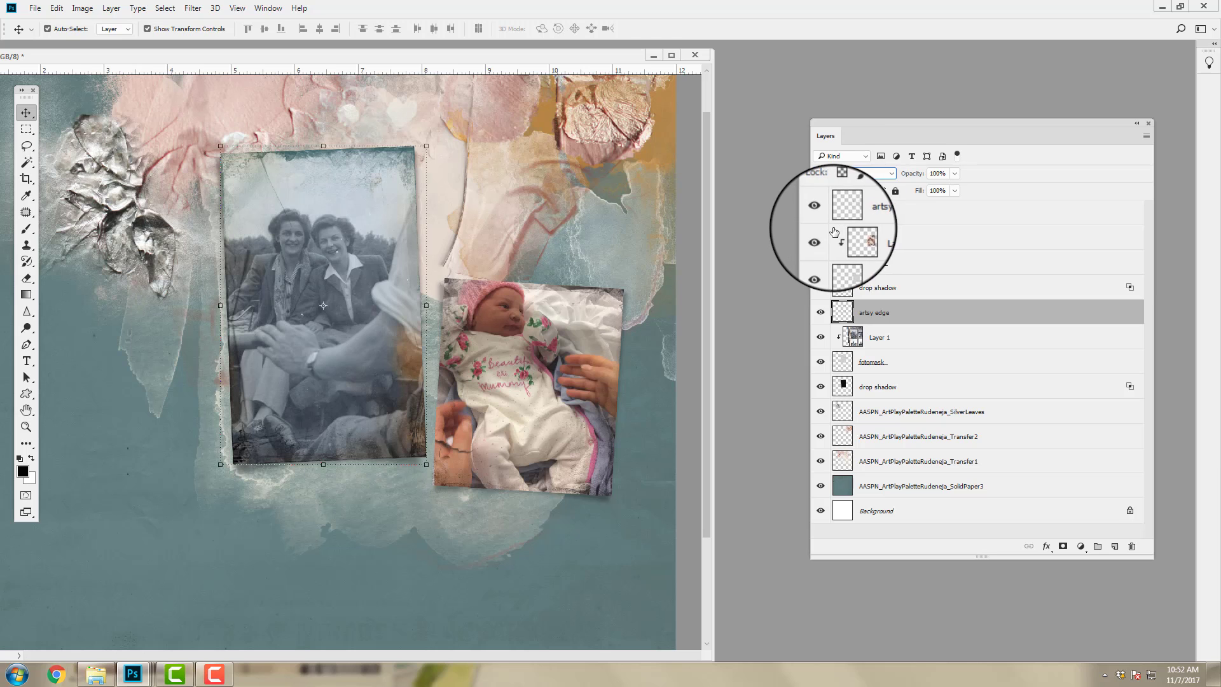
left_click(855, 172)
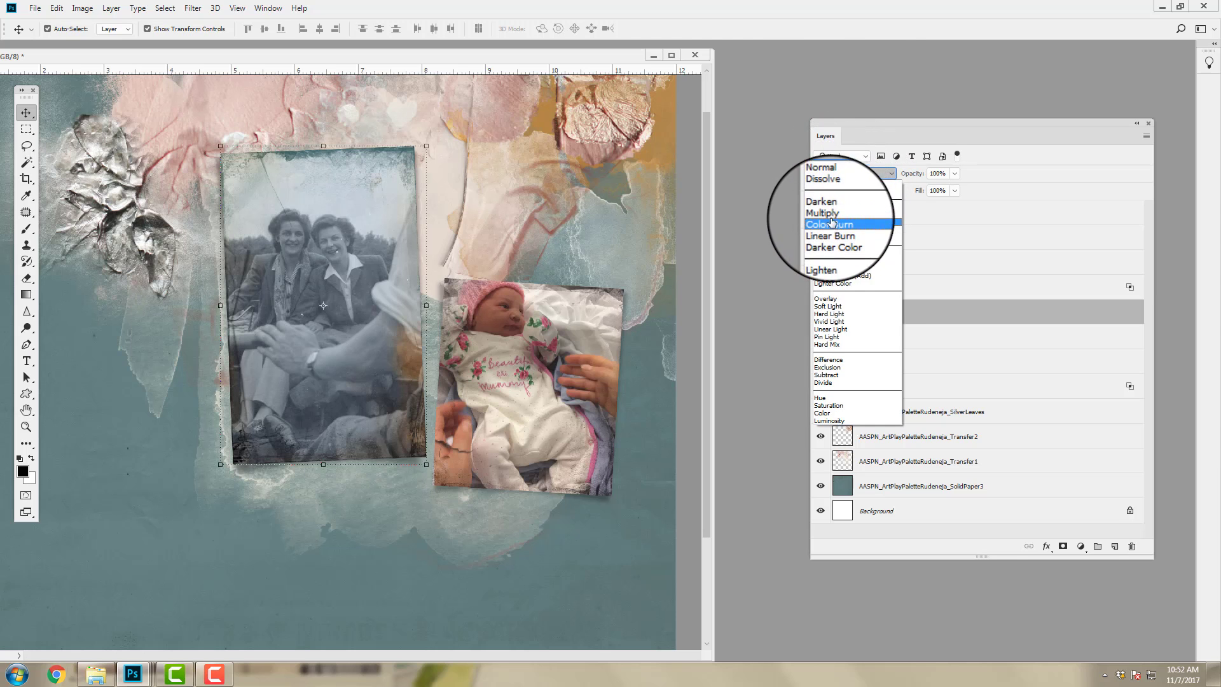
left_click(831, 224)
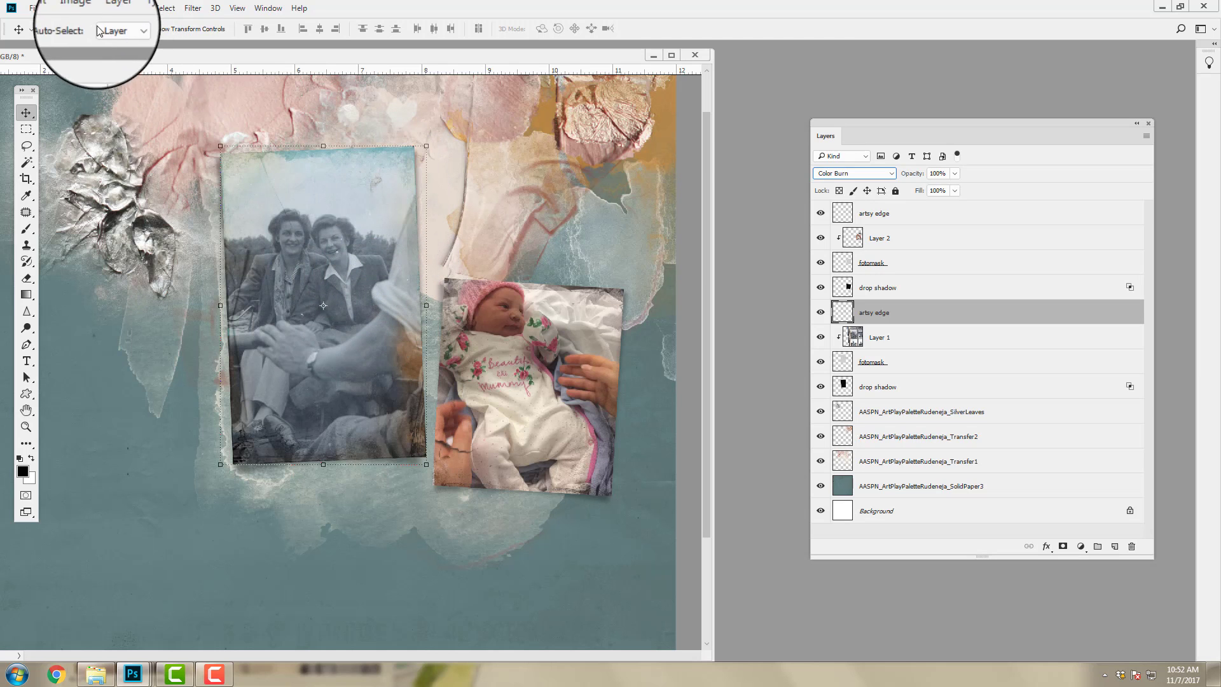
- Intensify the larger frame's artsy edge with Levels, setting the black input level to 66 and the white input level to 231
left_click(82, 7)
mouse_move(143, 42)
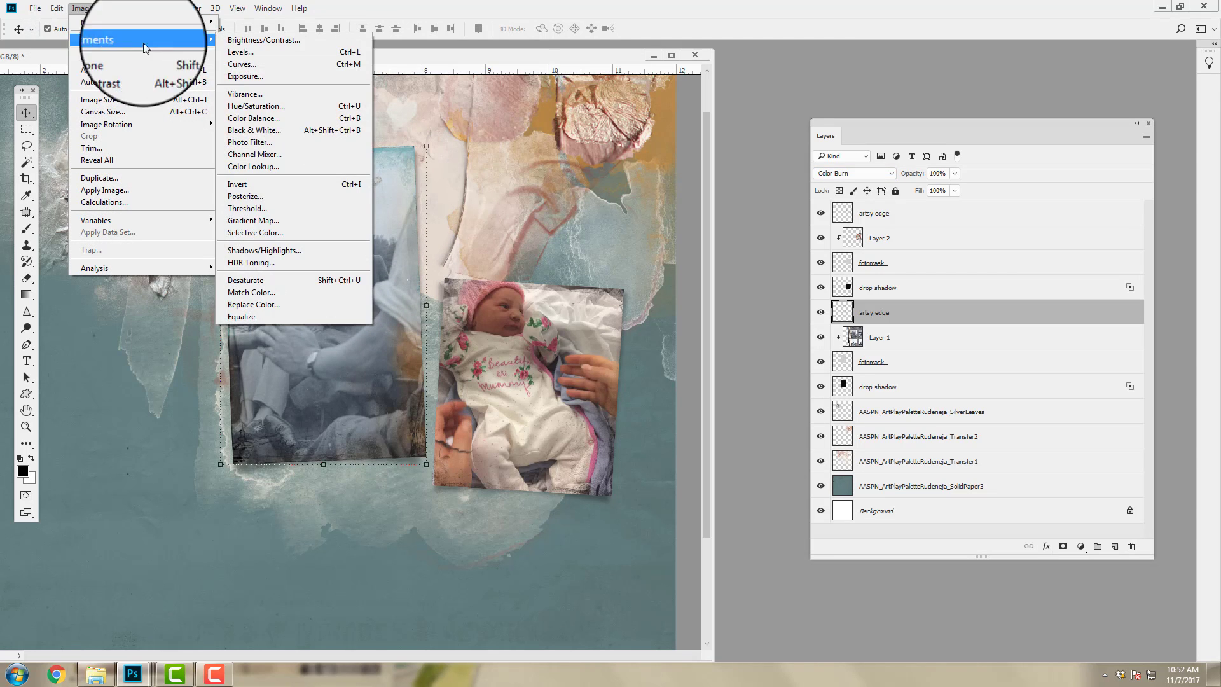
left_click(243, 54)
double_click(852, 290)
type("54")
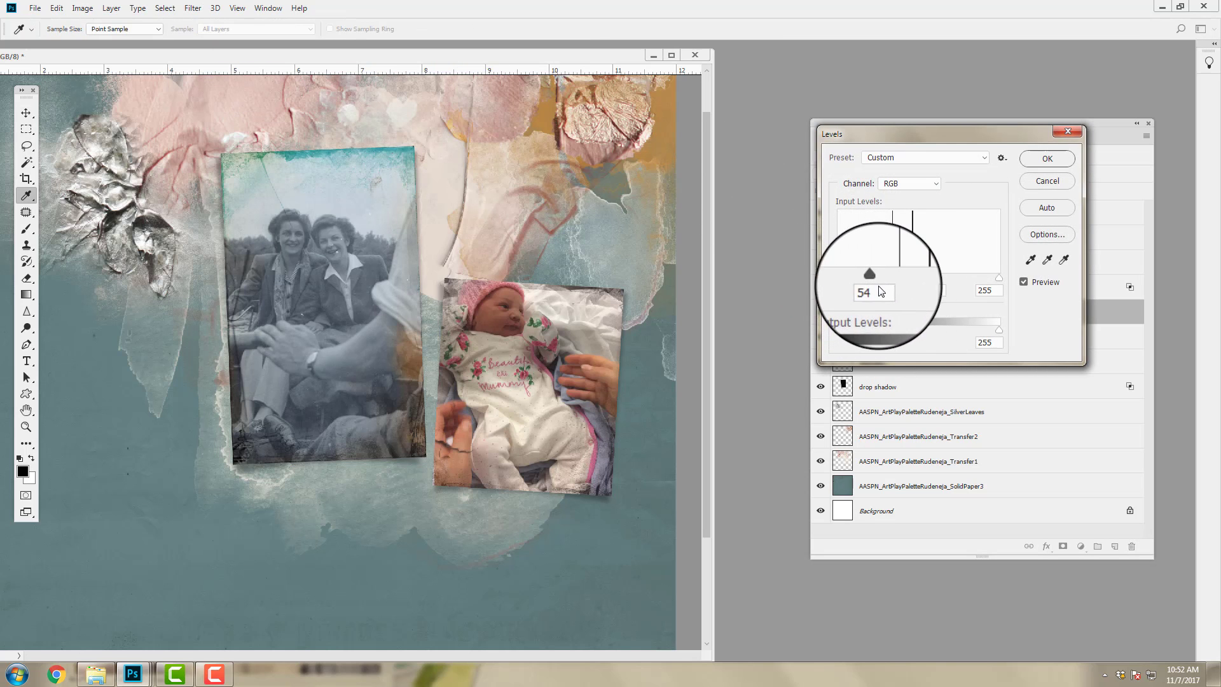
scroll(880, 291, "up", 16)
scroll(874, 291, "down", 20)
scroll(866, 291, "up", 8)
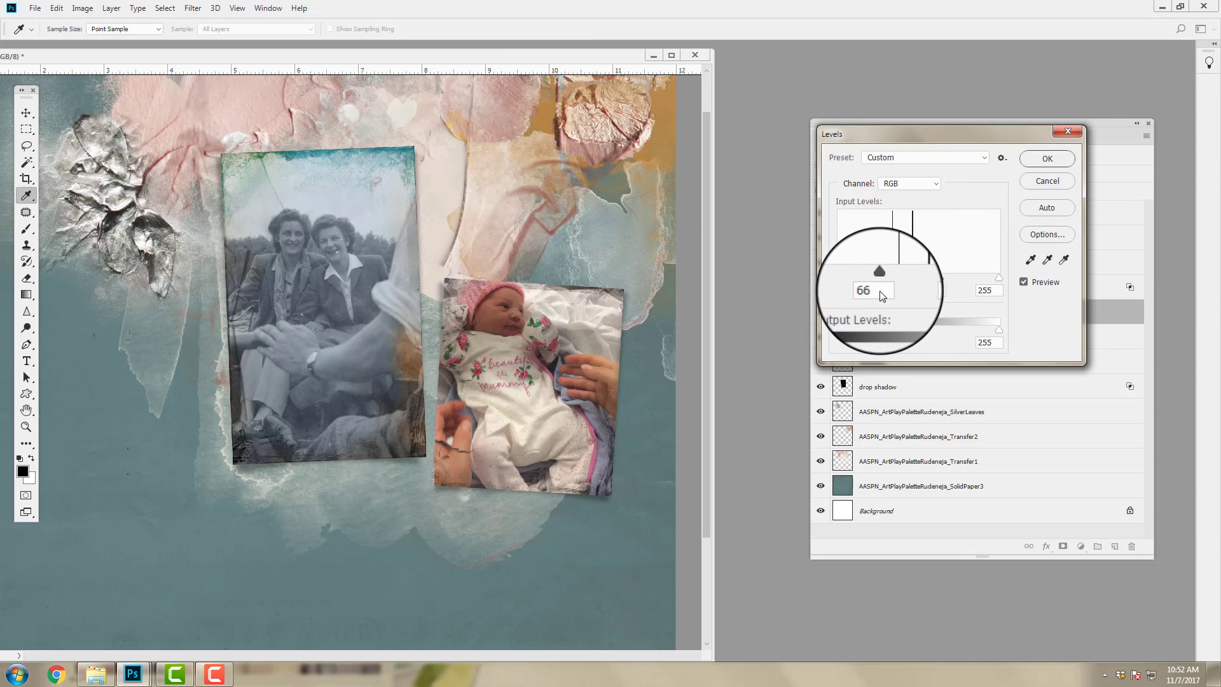
left_click_drag(999, 277, 984, 283)
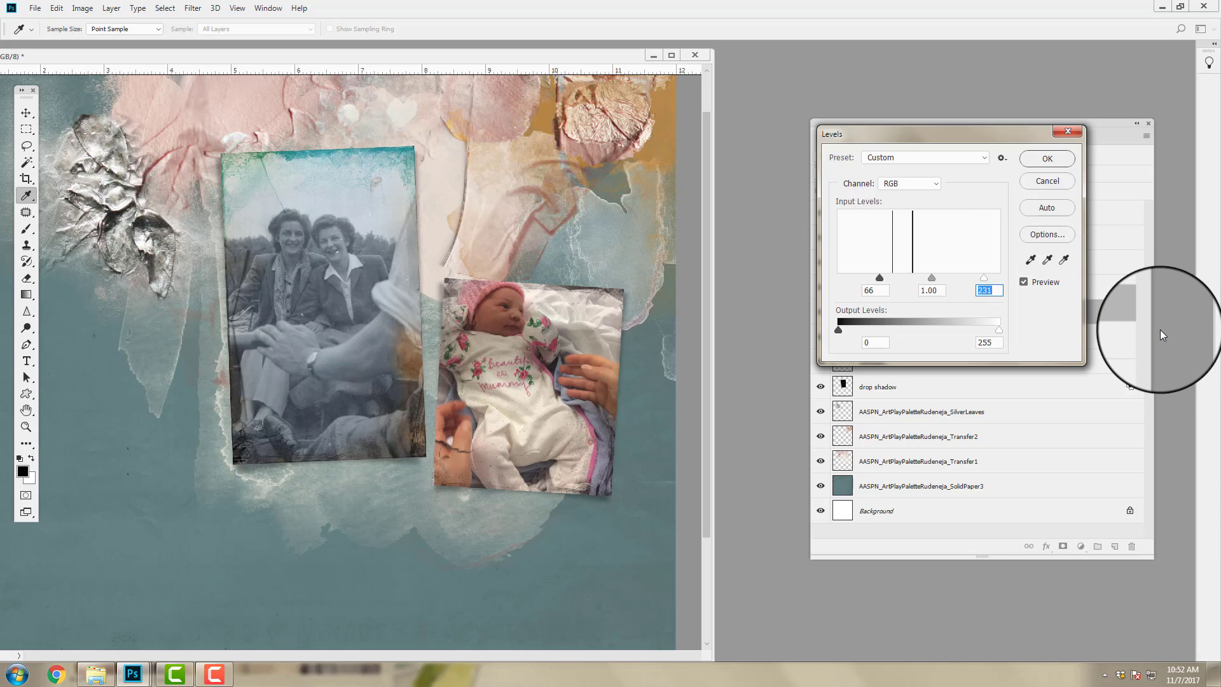
left_click(1047, 159)
key("v")
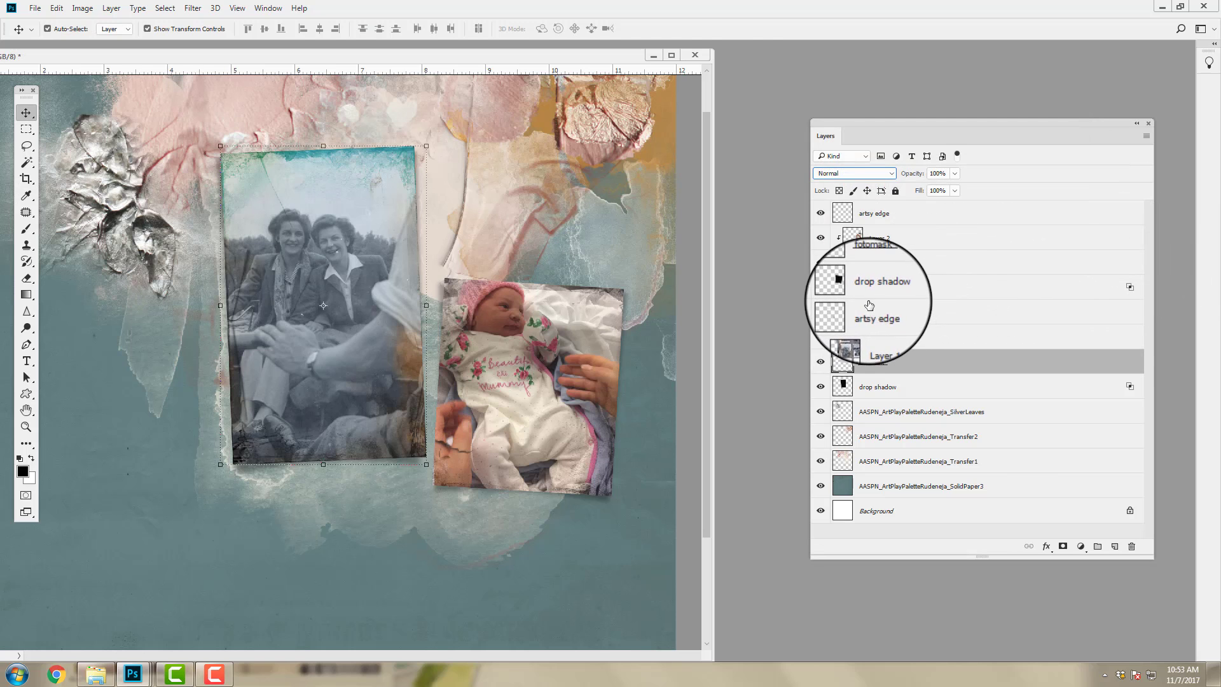
- Duplicate the larger frame's Color Burn artsy edge layer, compare the page with and without the copy, and set the copy's opacity to 68%
left_click_drag(307, 169, 313, 163)
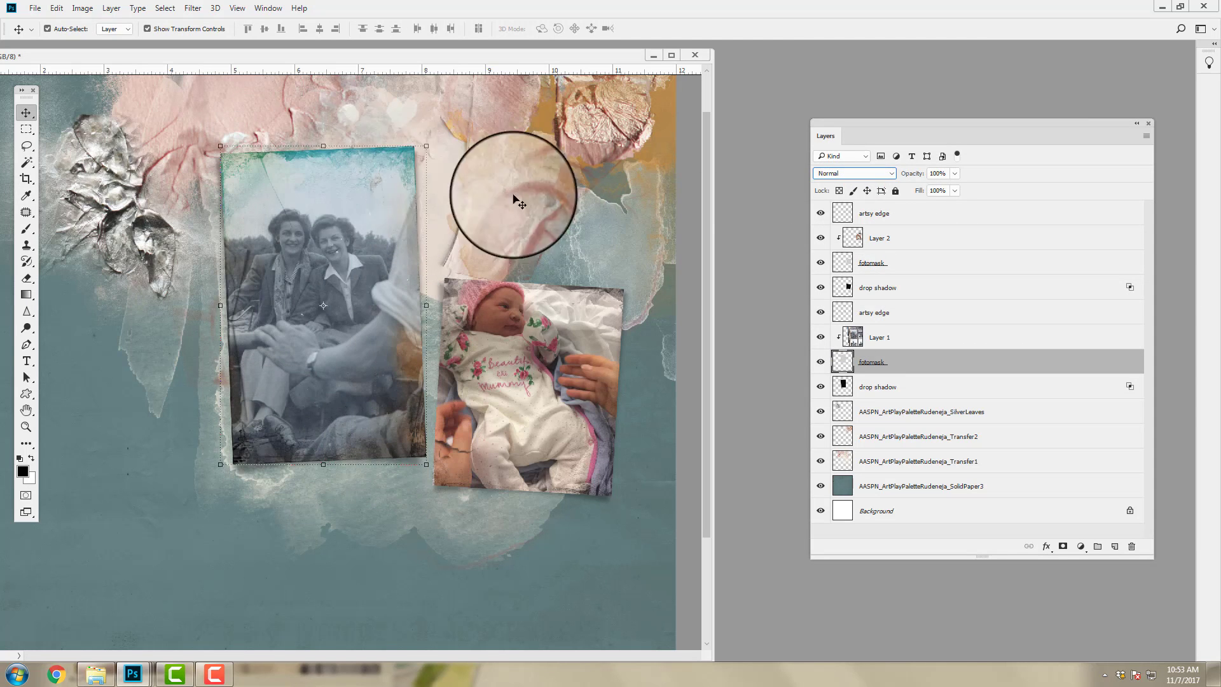
left_click(884, 213)
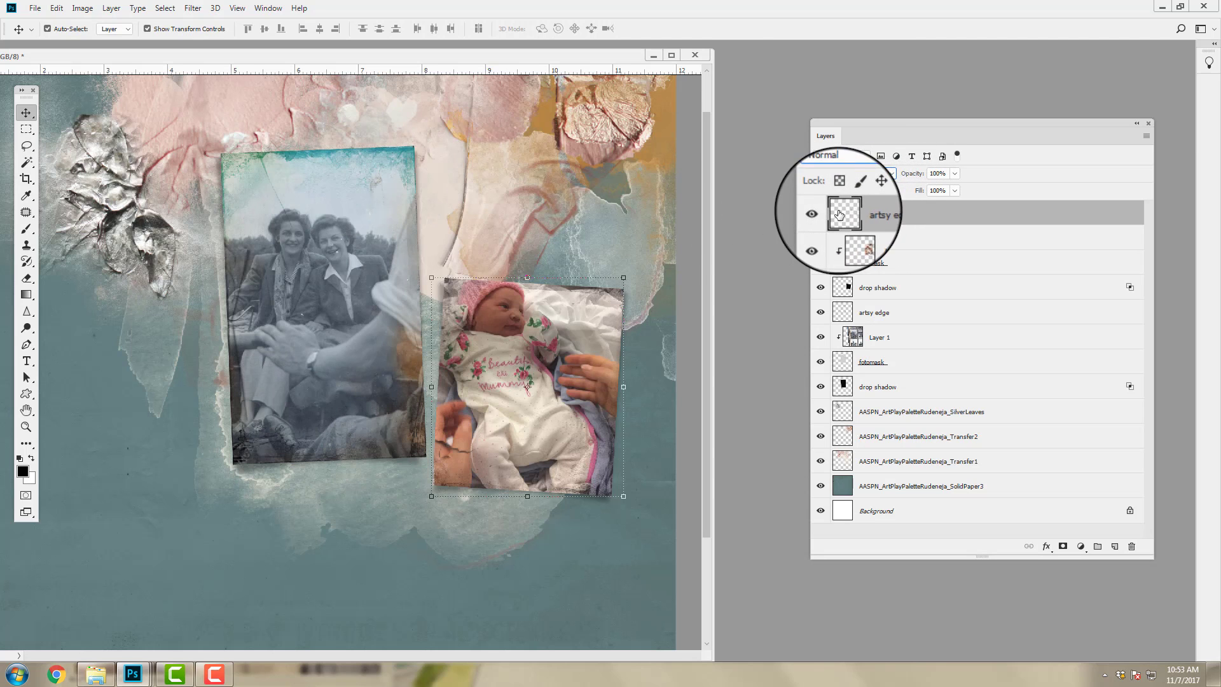
mouse_move(868, 313)
left_mouse_down()
mouse_move(918, 324)
mouse_move(1054, 419)
mouse_move(1081, 508)
mouse_move(1114, 545)
left_mouse_up()
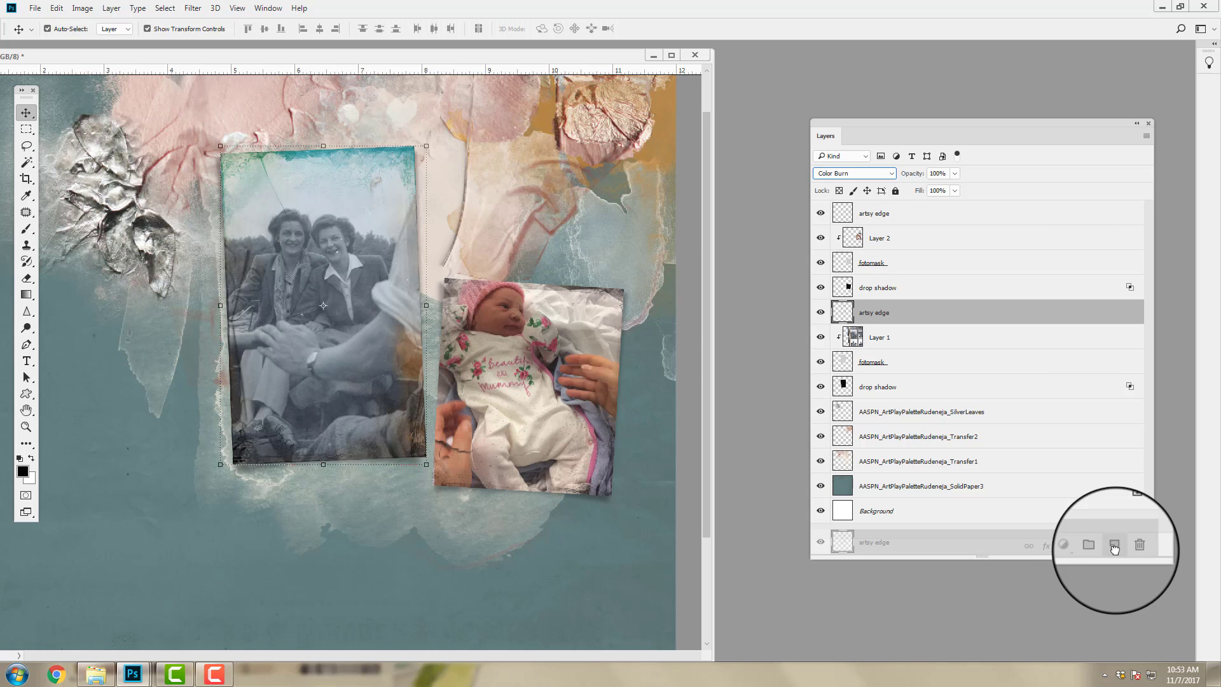
left_click_drag(1114, 546, 1115, 546)
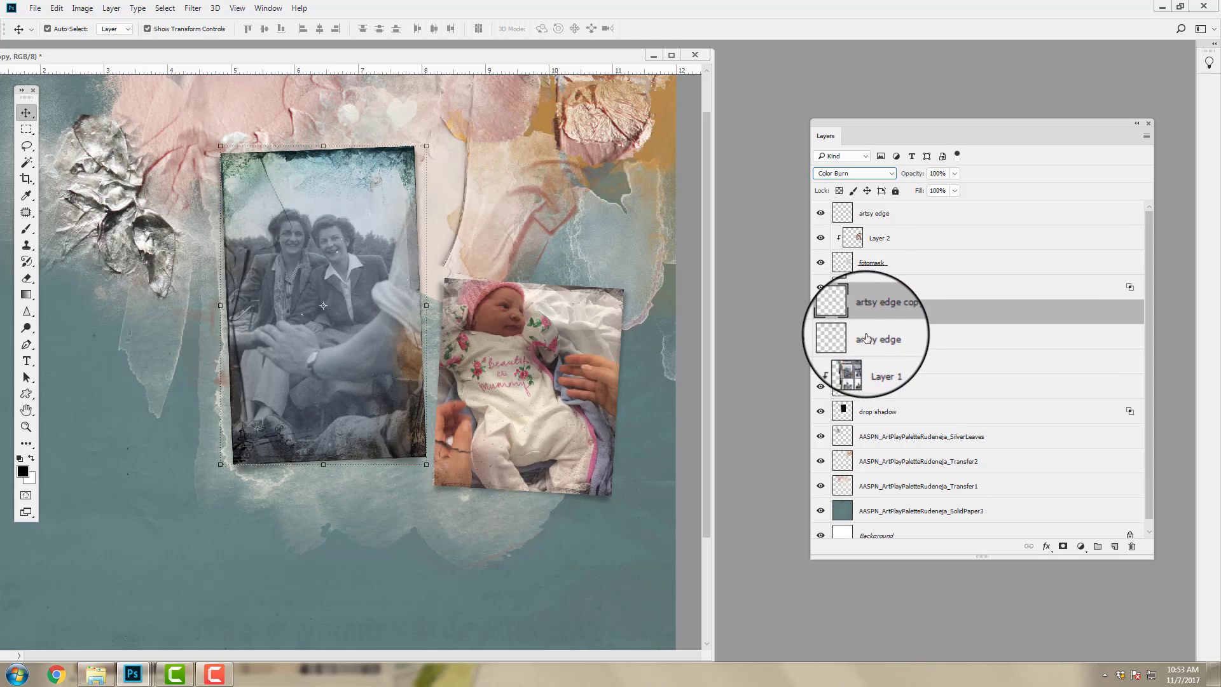
left_click(819, 312)
left_click(820, 312)
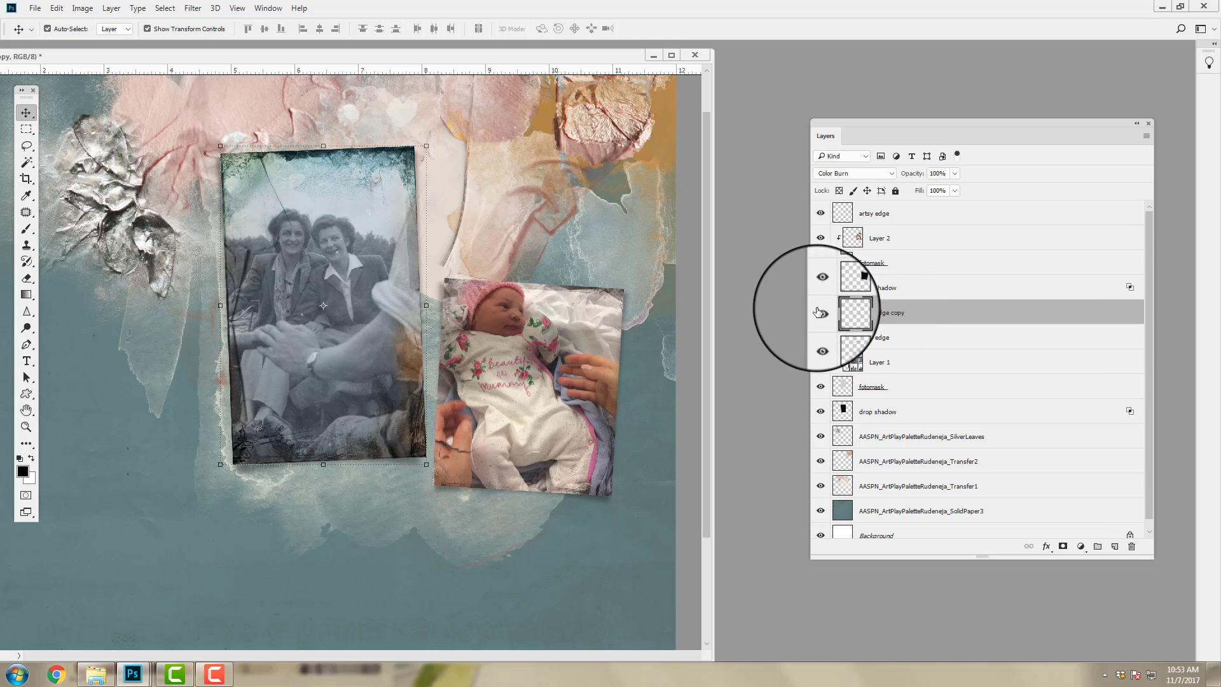
left_click(818, 312)
left_click(818, 313)
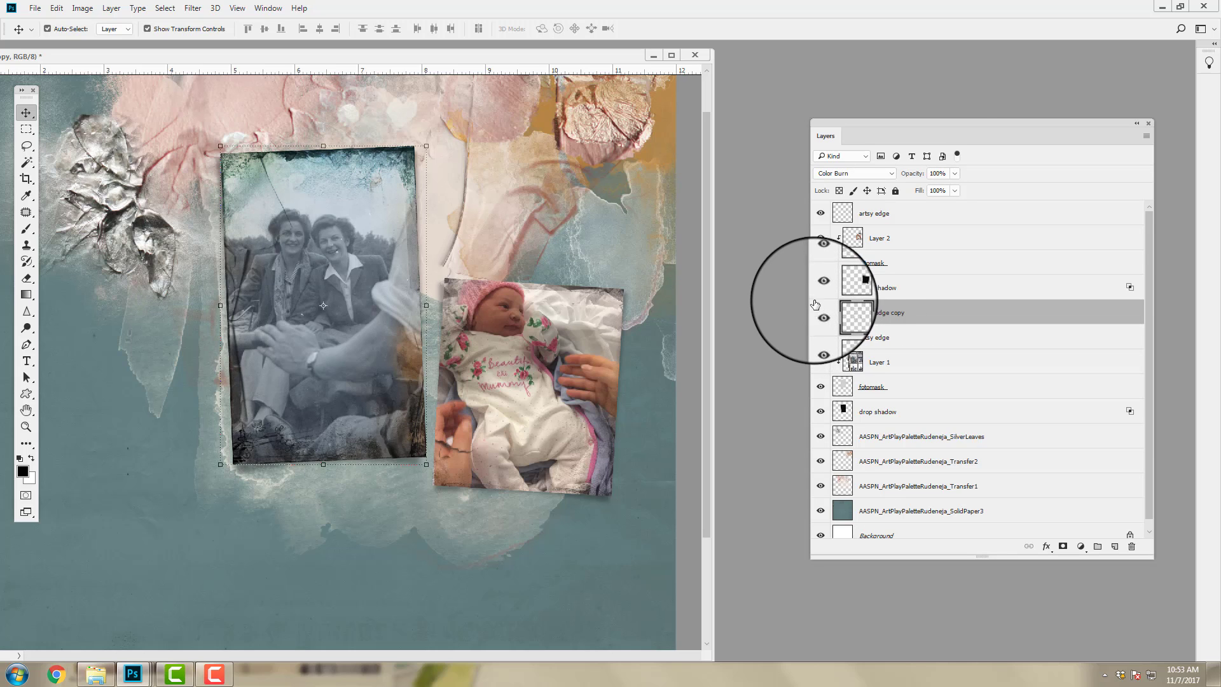
left_click(956, 176)
left_click_drag(959, 188, 940, 197)
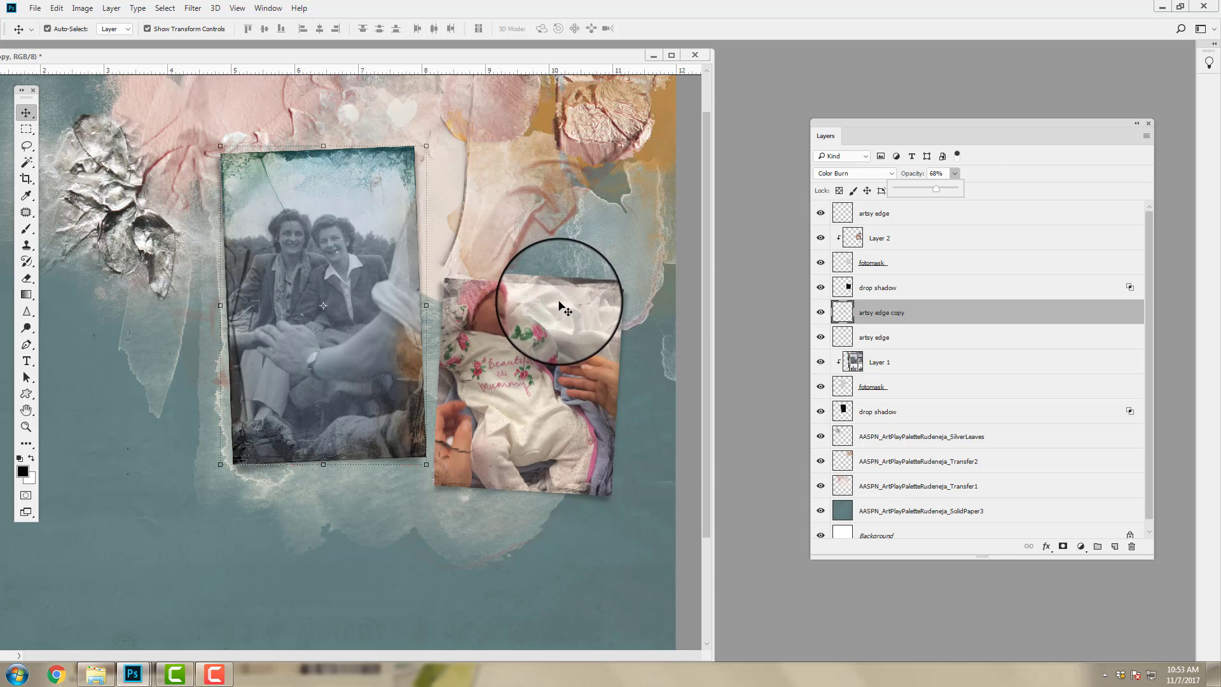
- Fill the smaller frame's artsy edge layer with pink ba607a sampled from the baby photo, preserving transparency
left_click(559, 267)
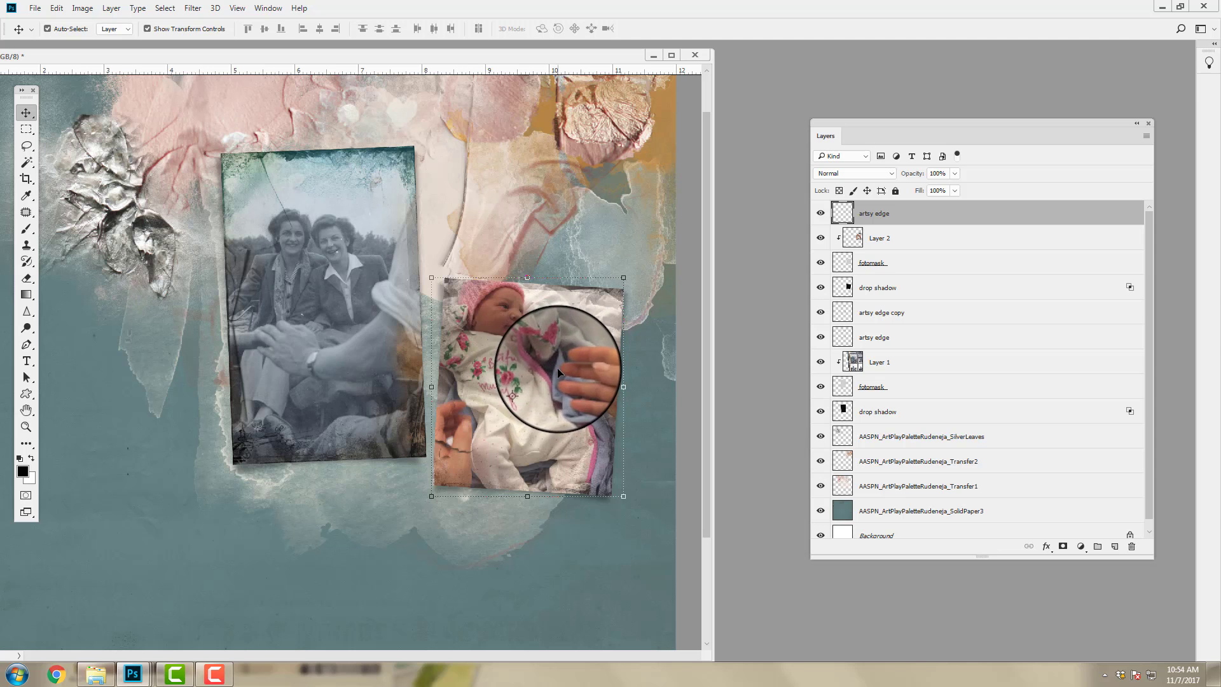
left_click(56, 8)
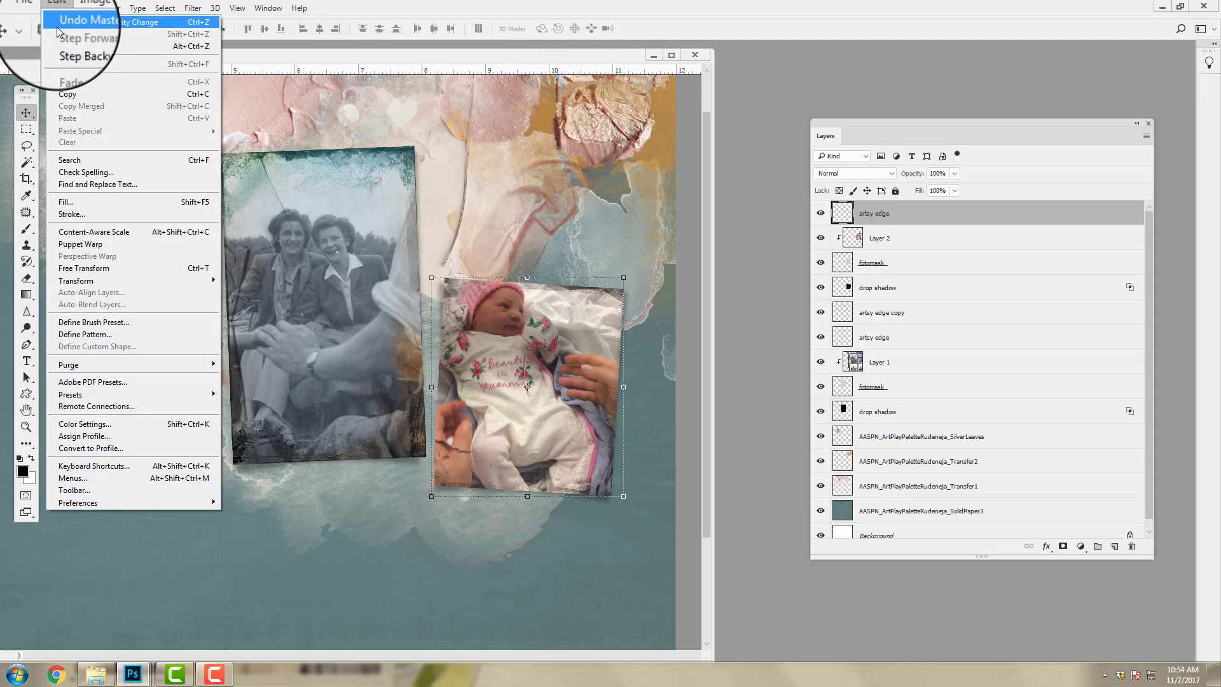
left_click(60, 199)
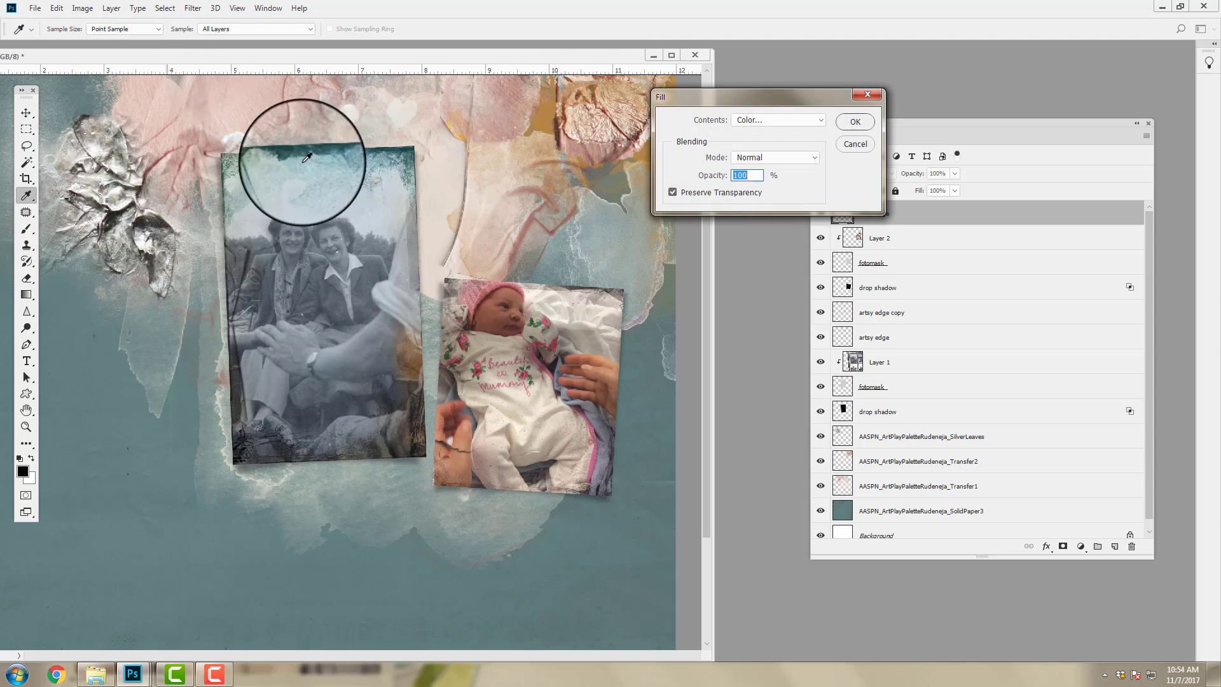
left_click(811, 120)
left_click(761, 148)
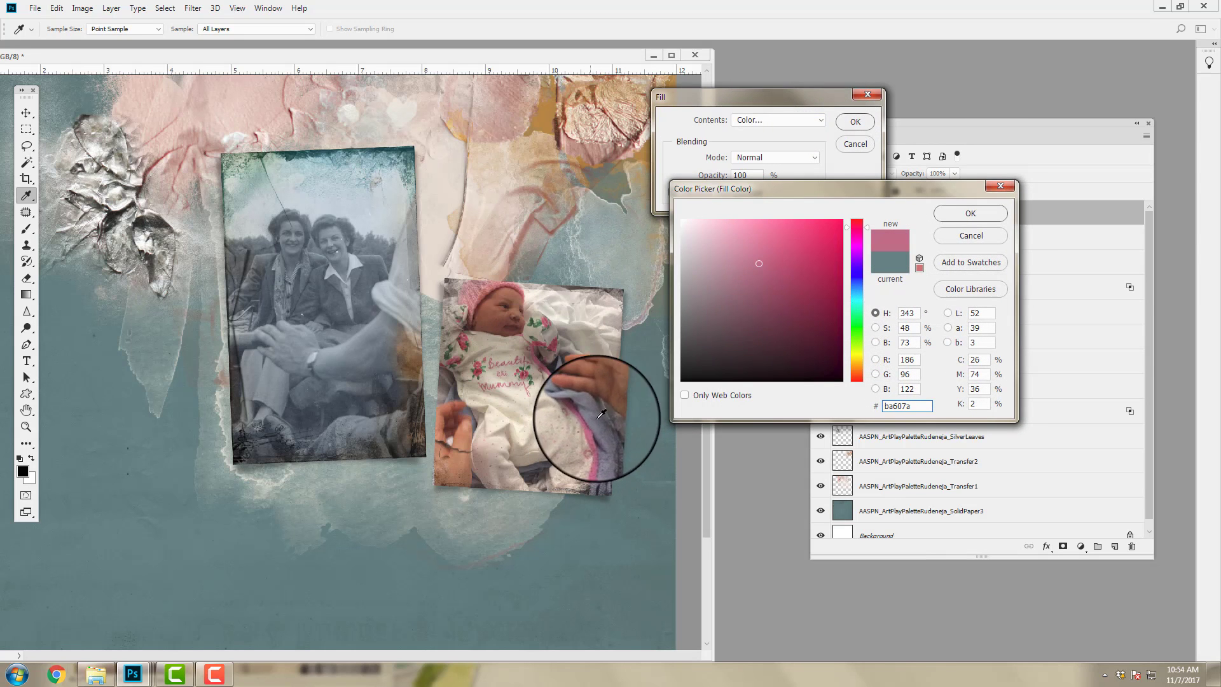
left_click(971, 213)
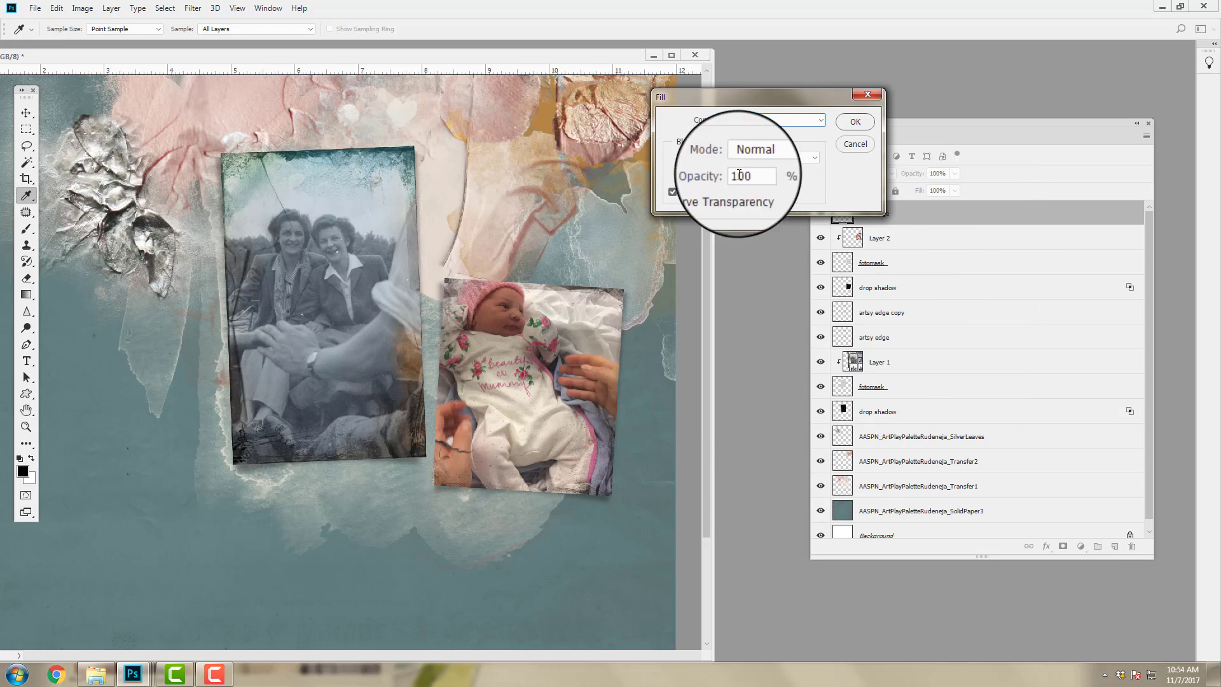
left_click(847, 121)
key("v")
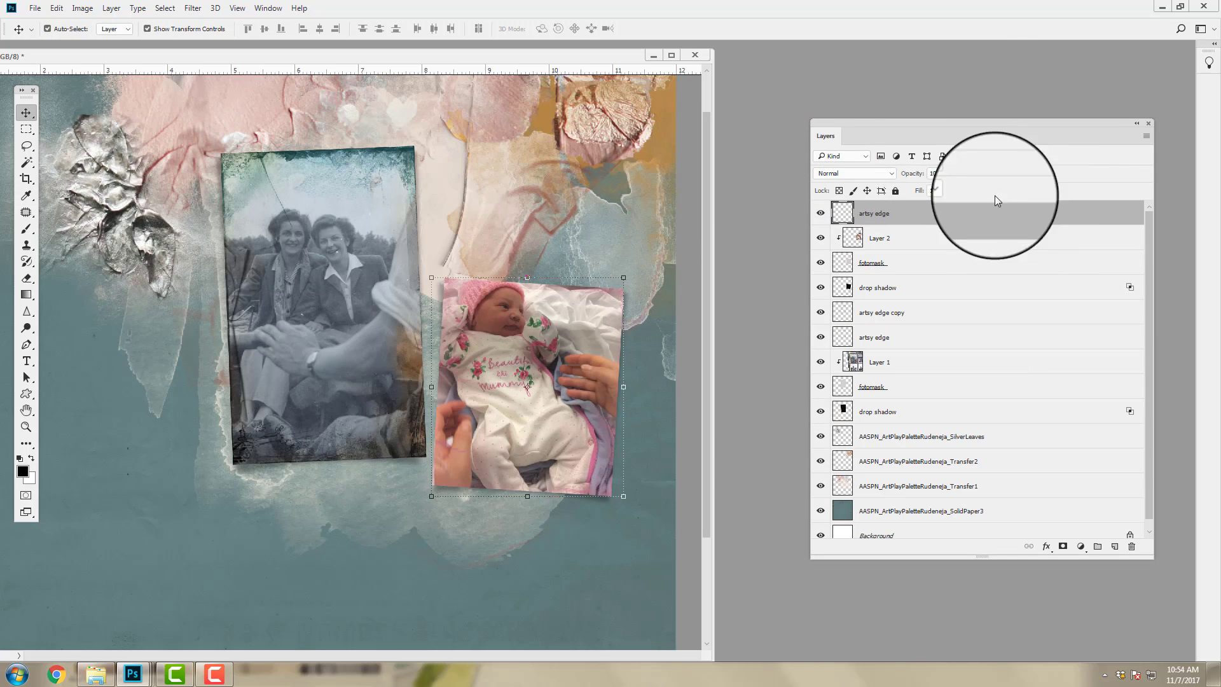
- Set the smaller frame's pink artsy edge layer to Color Burn and duplicate it
left_click(849, 173)
left_click(832, 222)
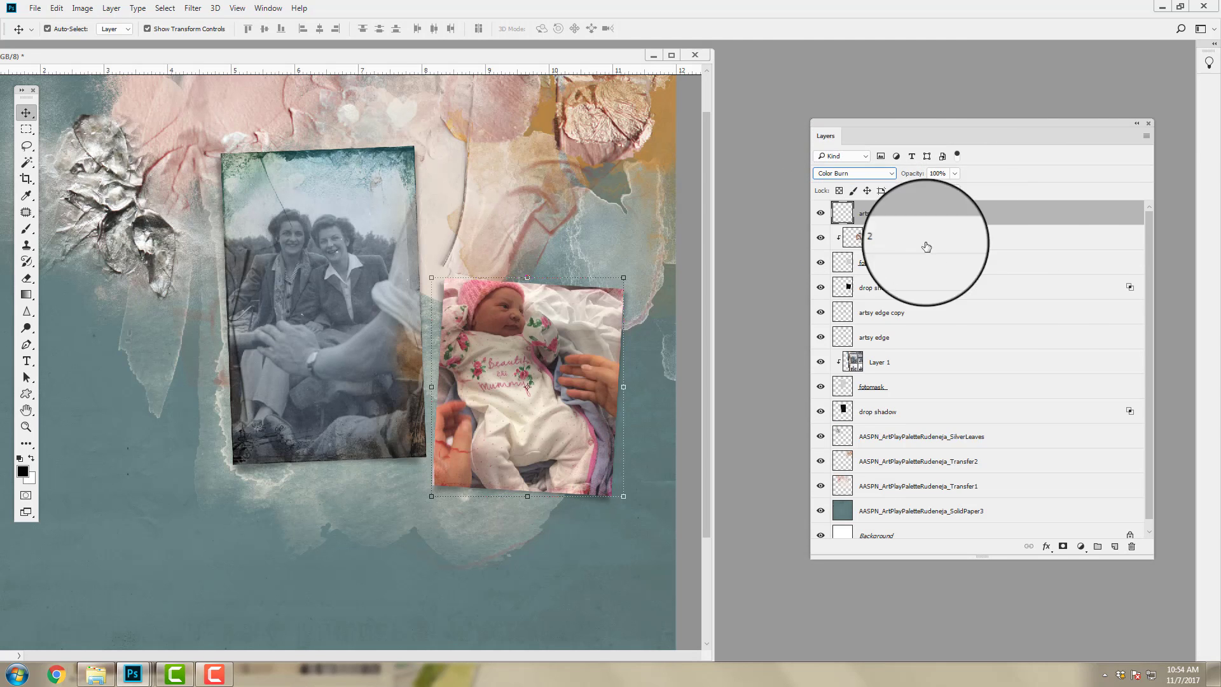
left_click_drag(912, 215, 1114, 546)
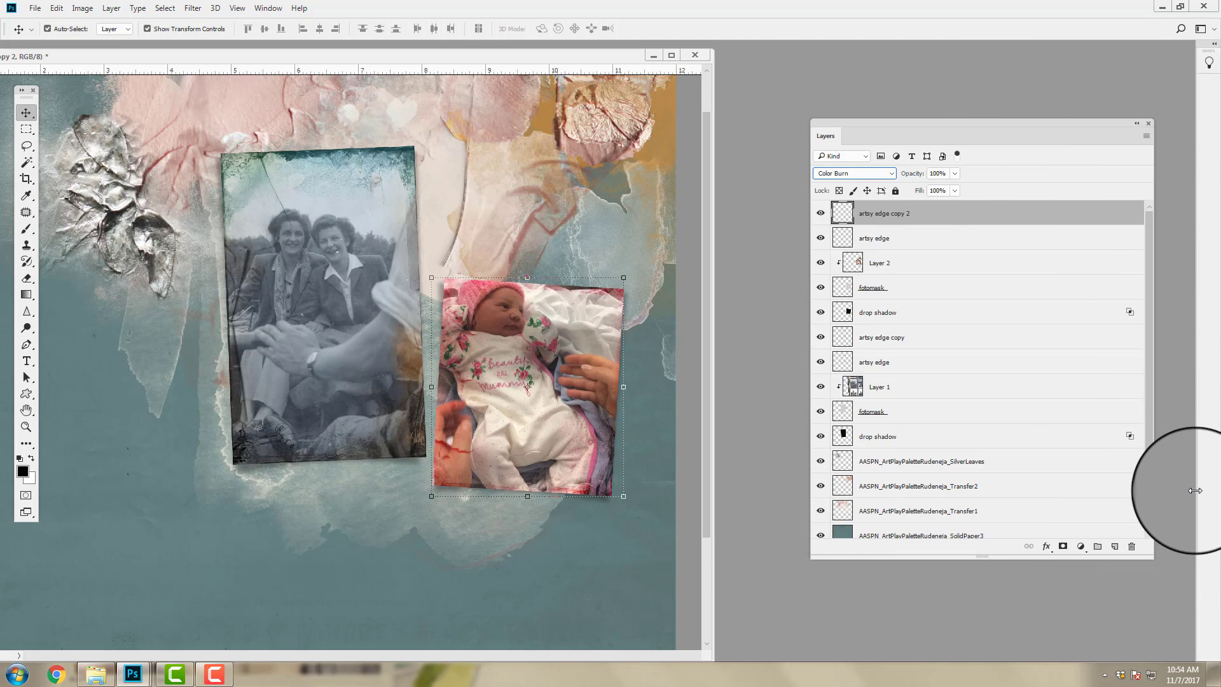
- Adjust the smaller frame's duplicated artsy edge layer with Hue/Saturation
left_click(82, 9)
mouse_move(105, 40)
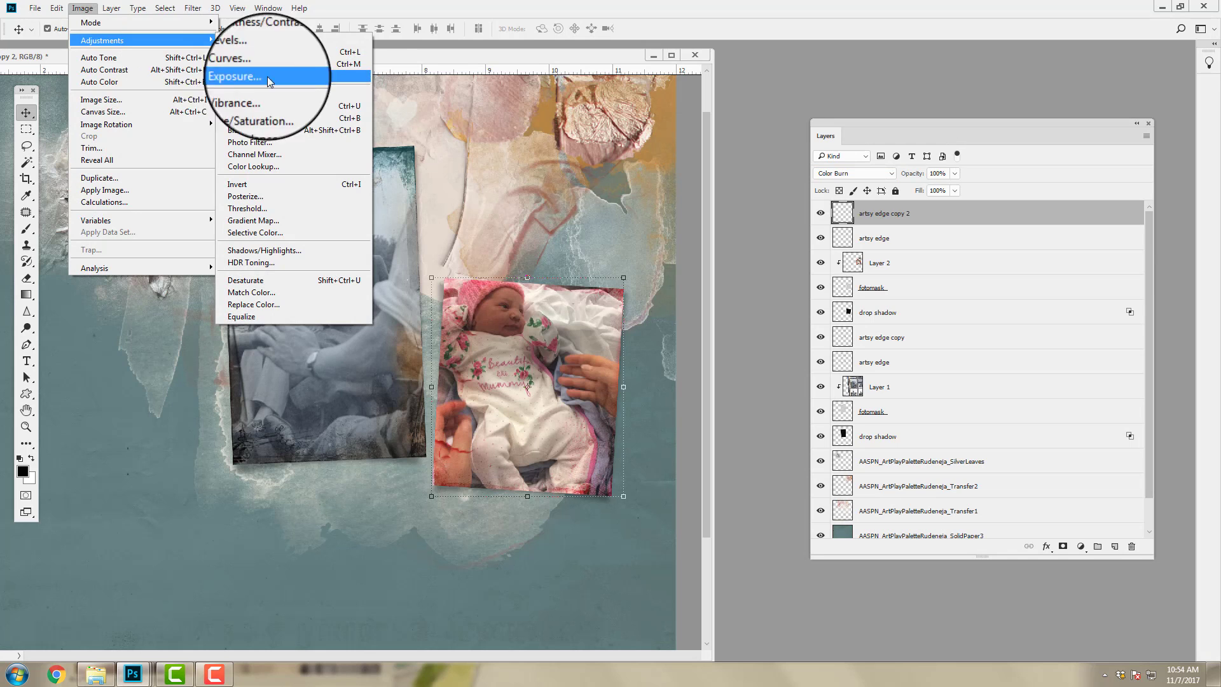
left_click(251, 105)
left_click_drag(855, 217, 821, 226)
left_click(995, 125)
key("v")
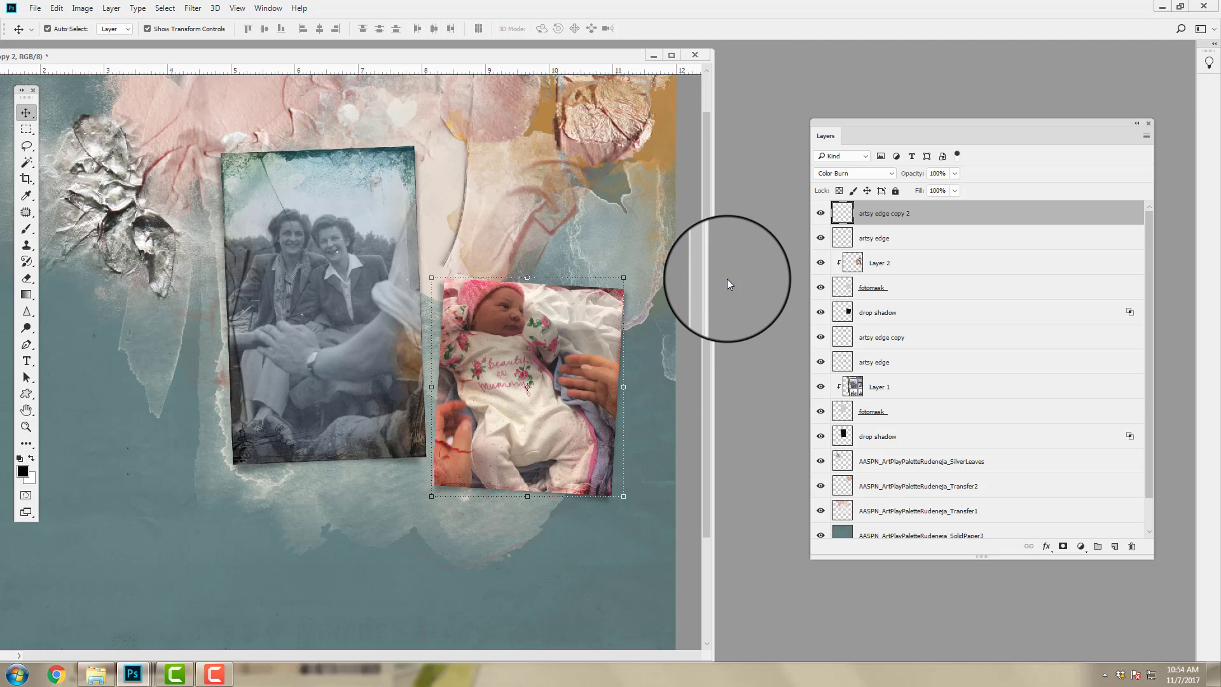
- Adjust the contrast of the clipped baby photo on Layer 2 with Levels, setting the white input level to 237
left_click(870, 263)
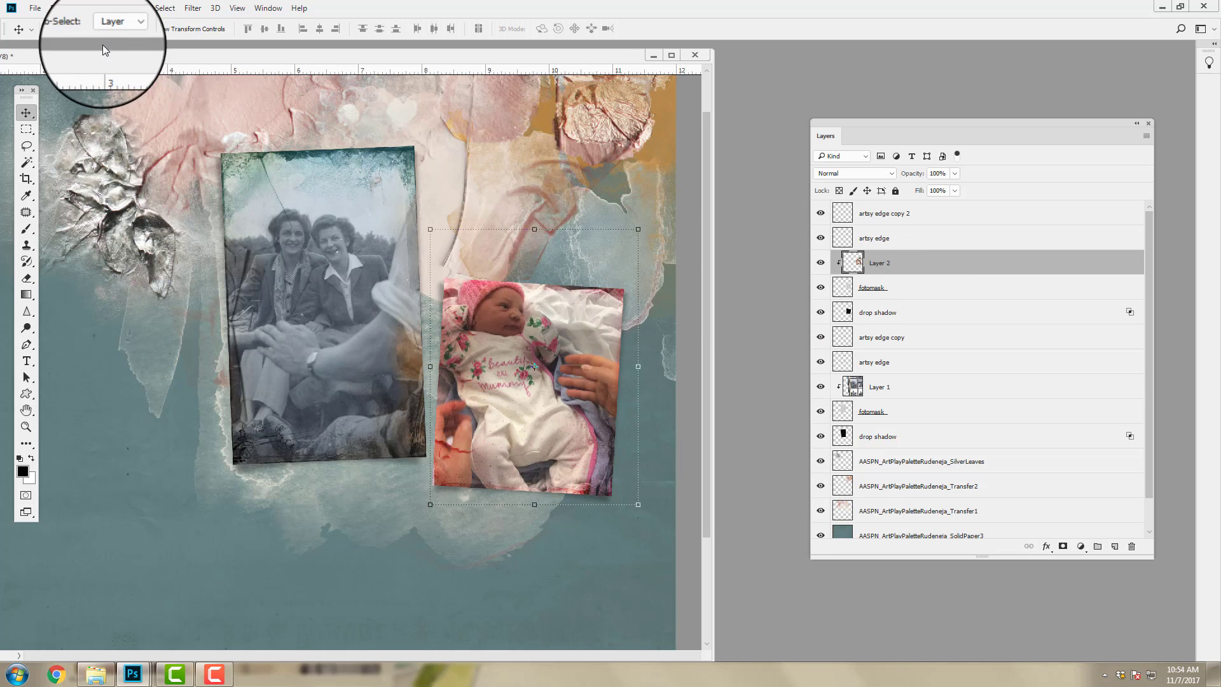
left_click(82, 8)
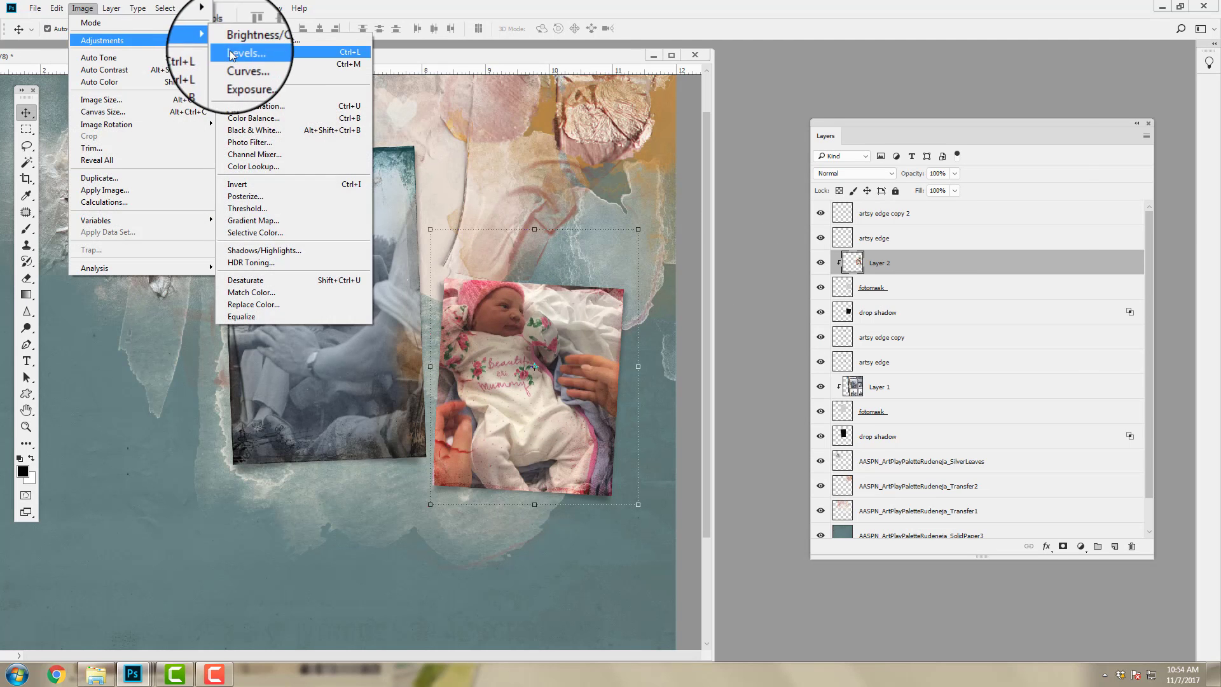
left_click(242, 69)
left_click_drag(999, 280, 987, 279)
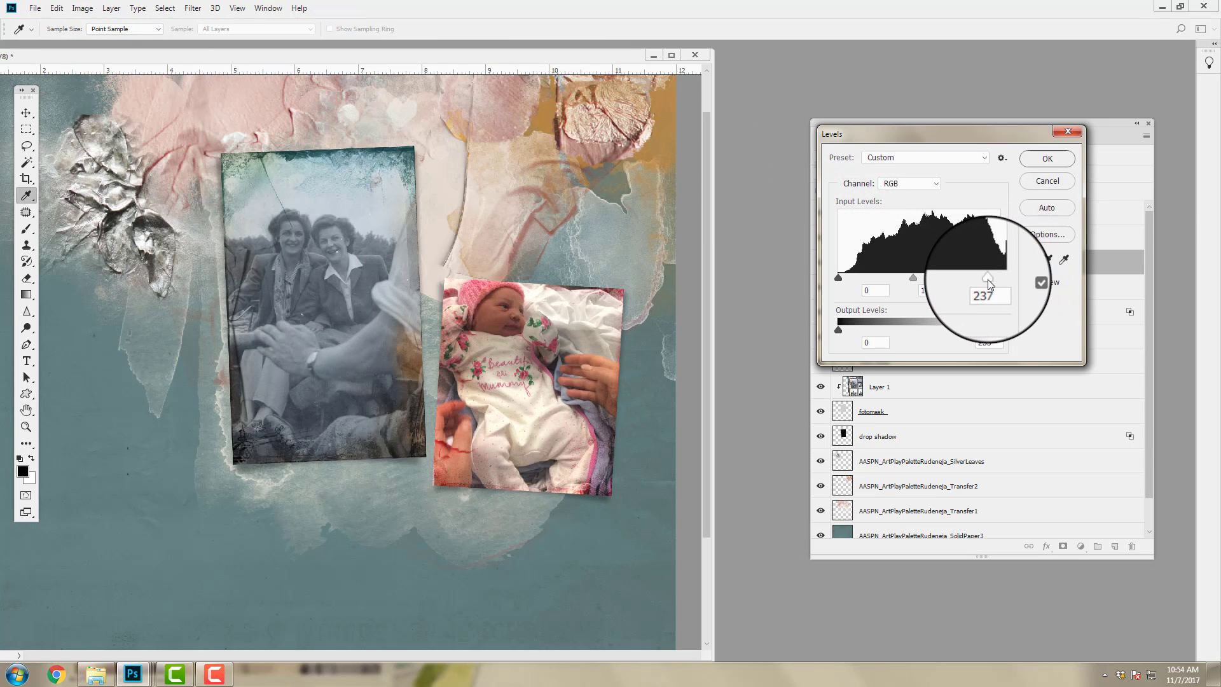
left_click_drag(839, 280, 907, 280)
left_click(1045, 156)
key("v")
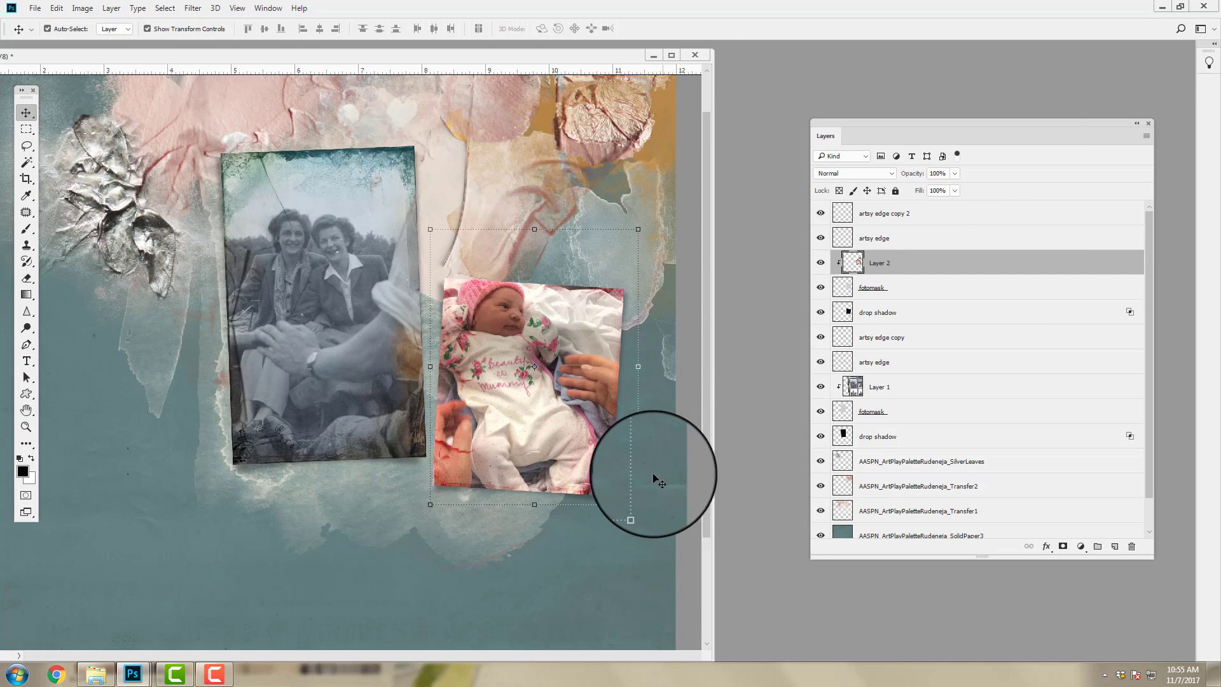
- Fill the smaller frame's drop shadow layer with dark teal 112423 sampled from the page, preserving transparency
left_click(602, 502)
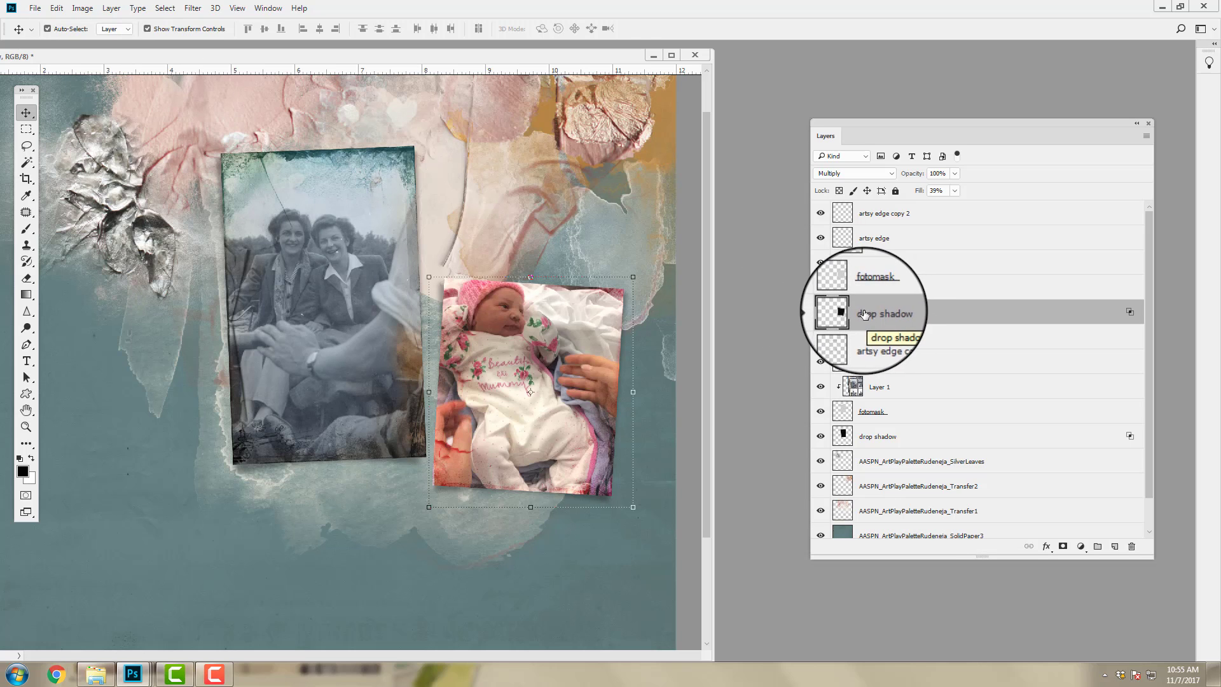
left_click(56, 8)
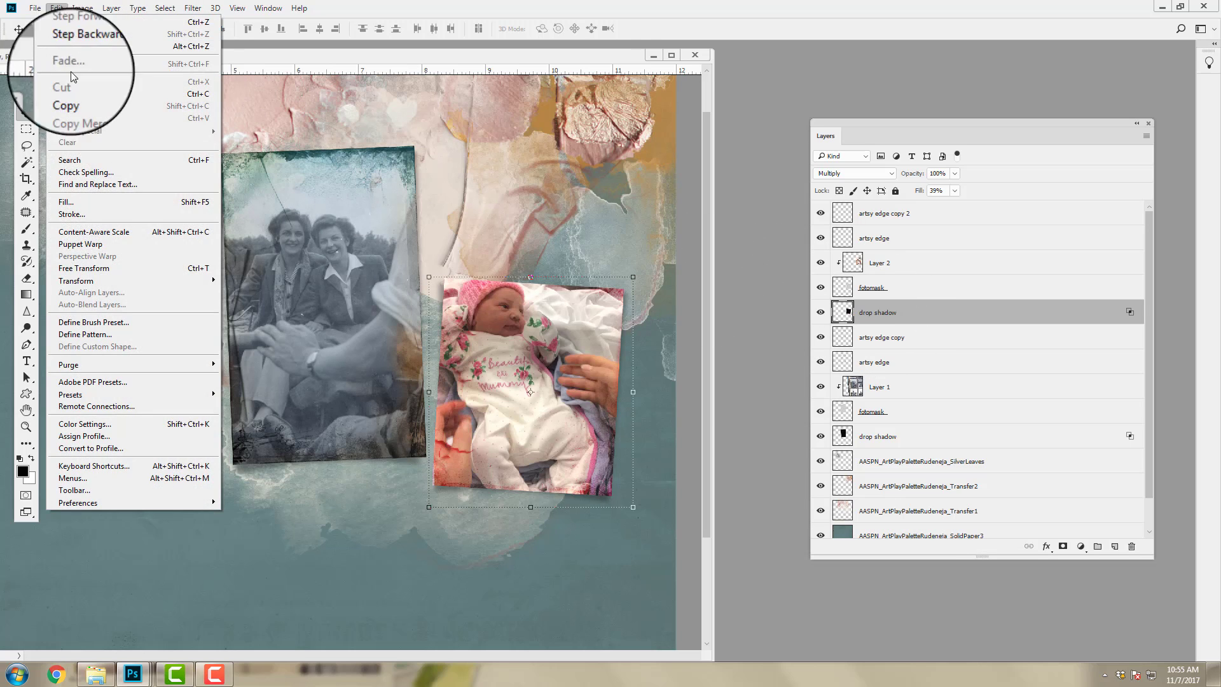
left_click(68, 202)
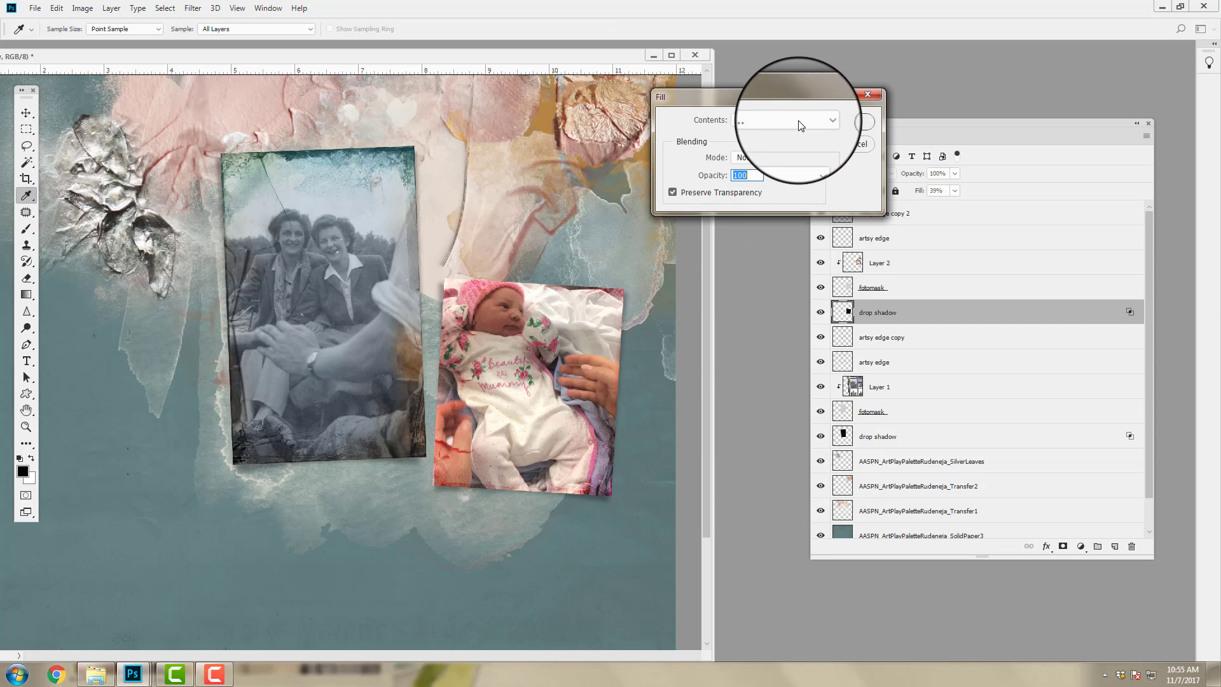
left_click(790, 122)
left_click(774, 156)
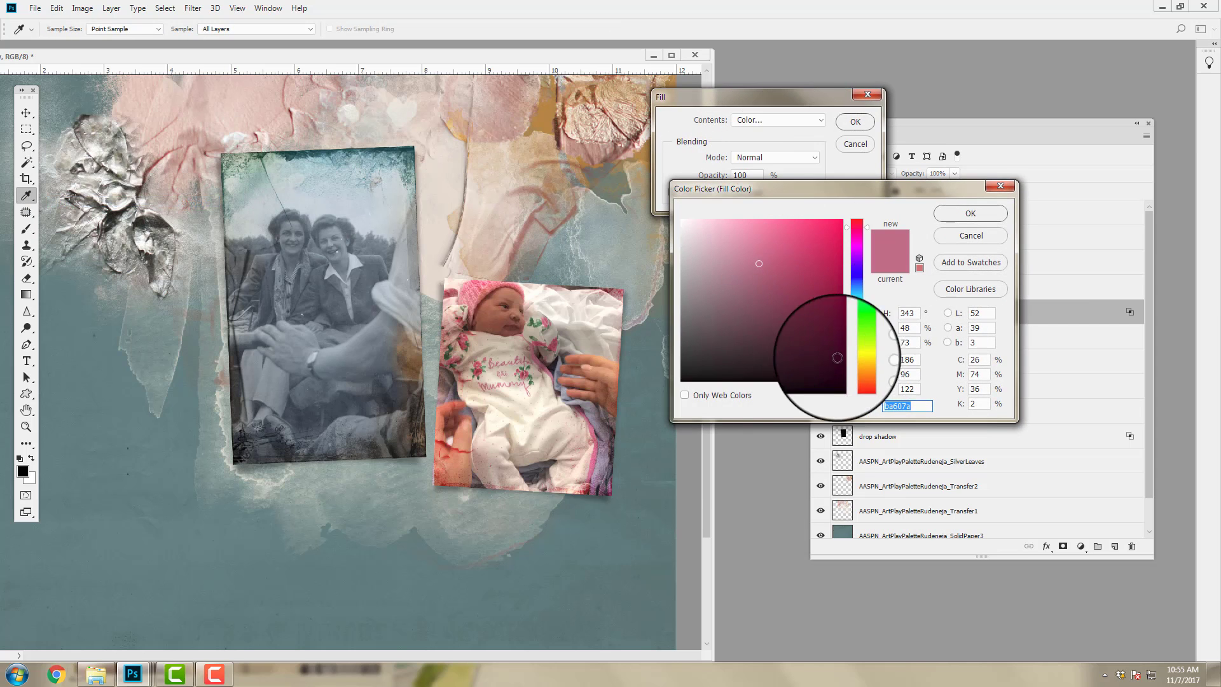
left_click(629, 479)
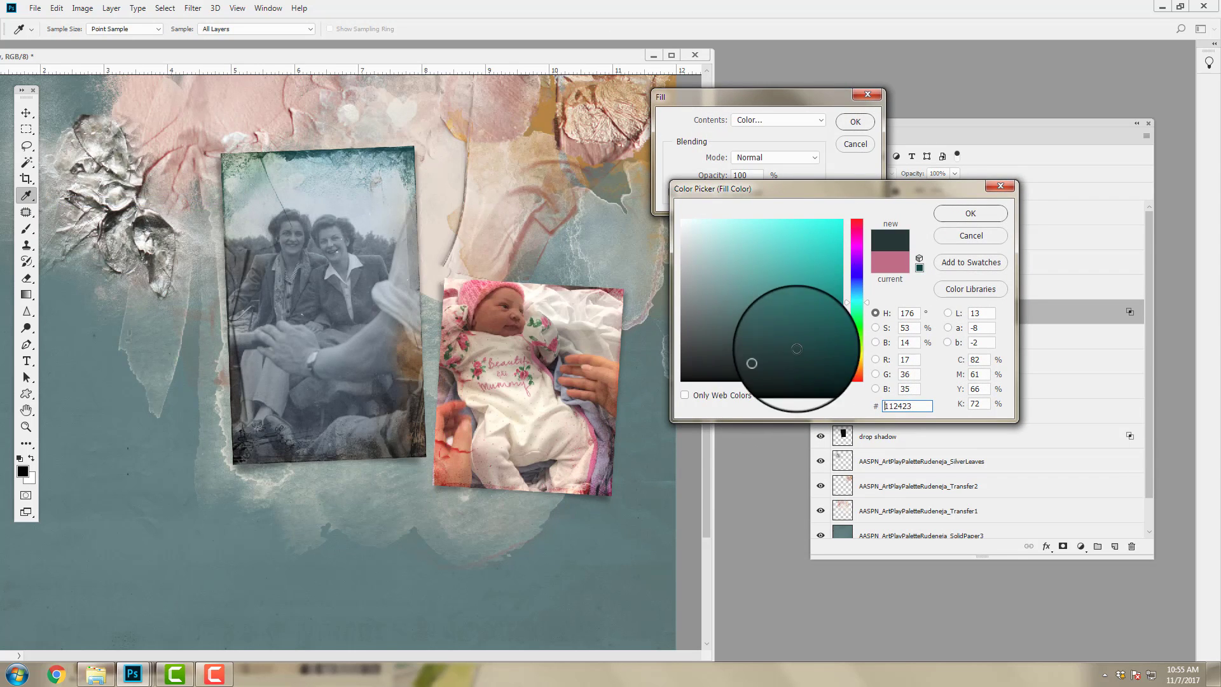
left_click(970, 213)
left_click(862, 128)
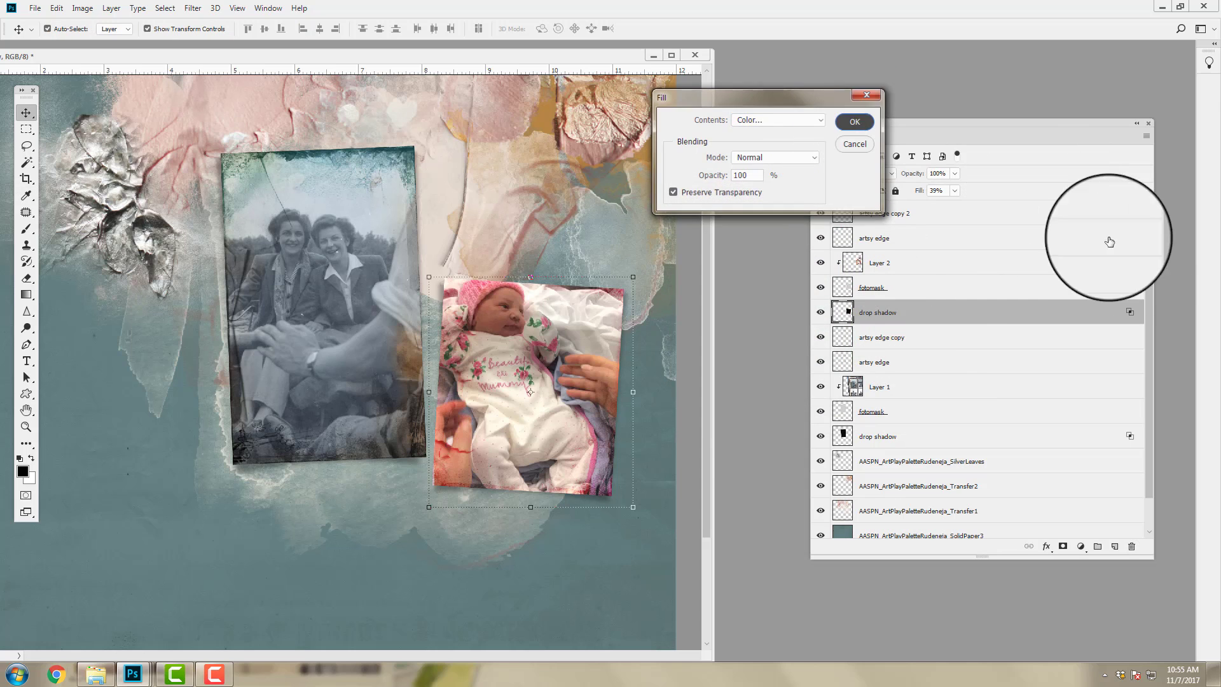
key("v")
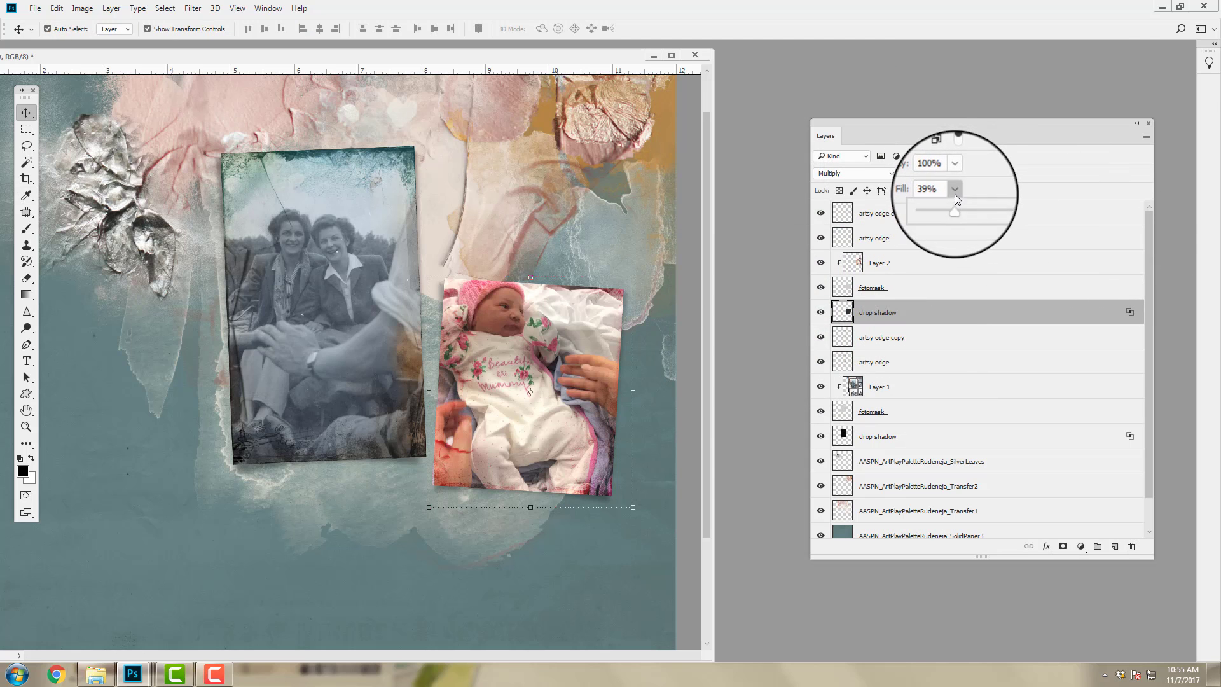
- Compare Color Burn and Linear Burn on the smaller frame's drop shadow, settling on Linear Burn with a 36% fill
left_click(954, 191)
left_click_drag(956, 209, 984, 210)
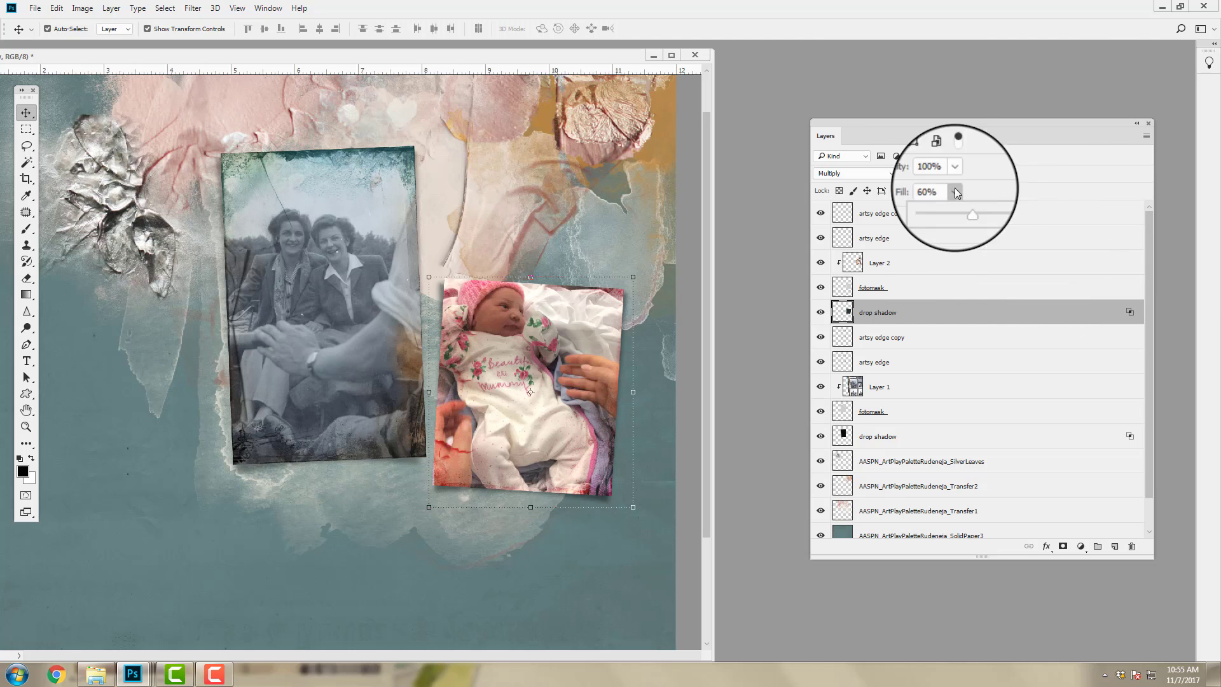
left_click(877, 173)
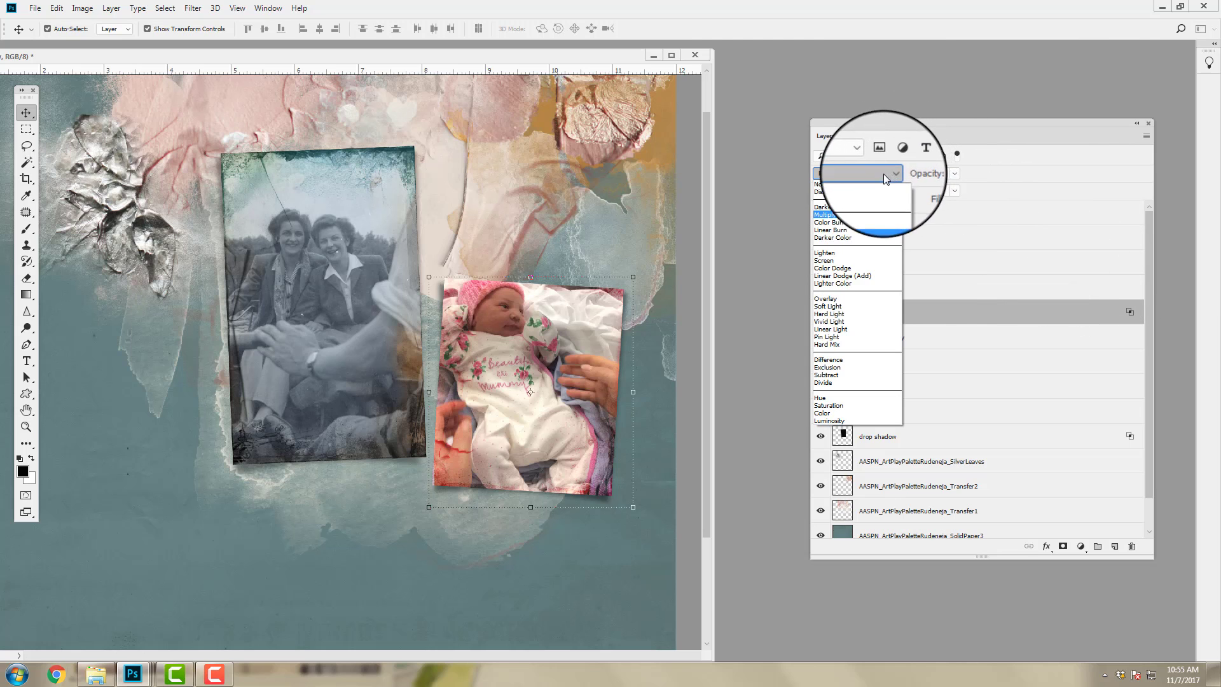
left_click(835, 224)
left_click(848, 172)
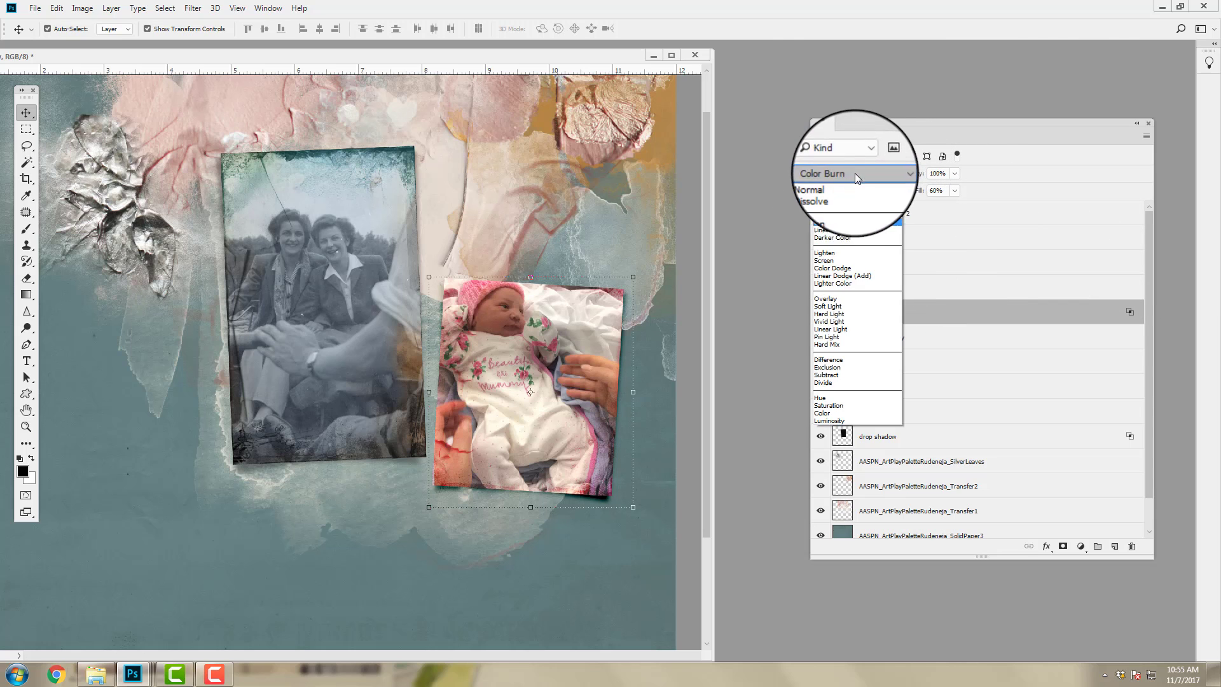
left_click(840, 233)
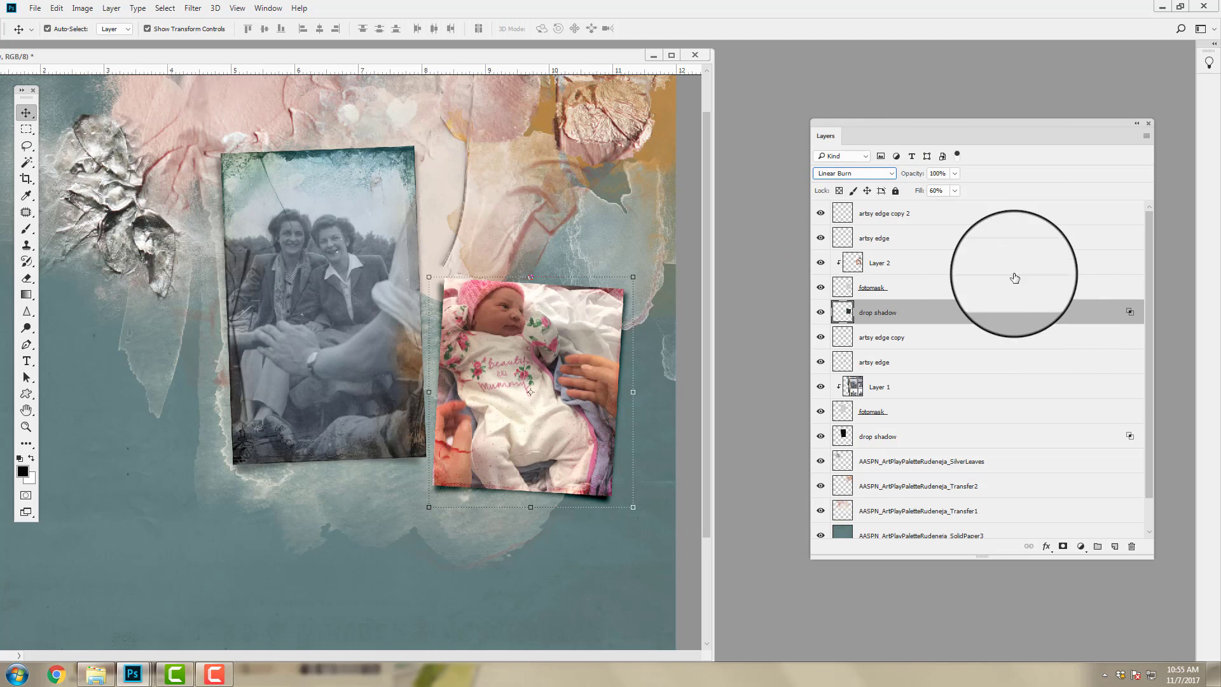
left_click(952, 194)
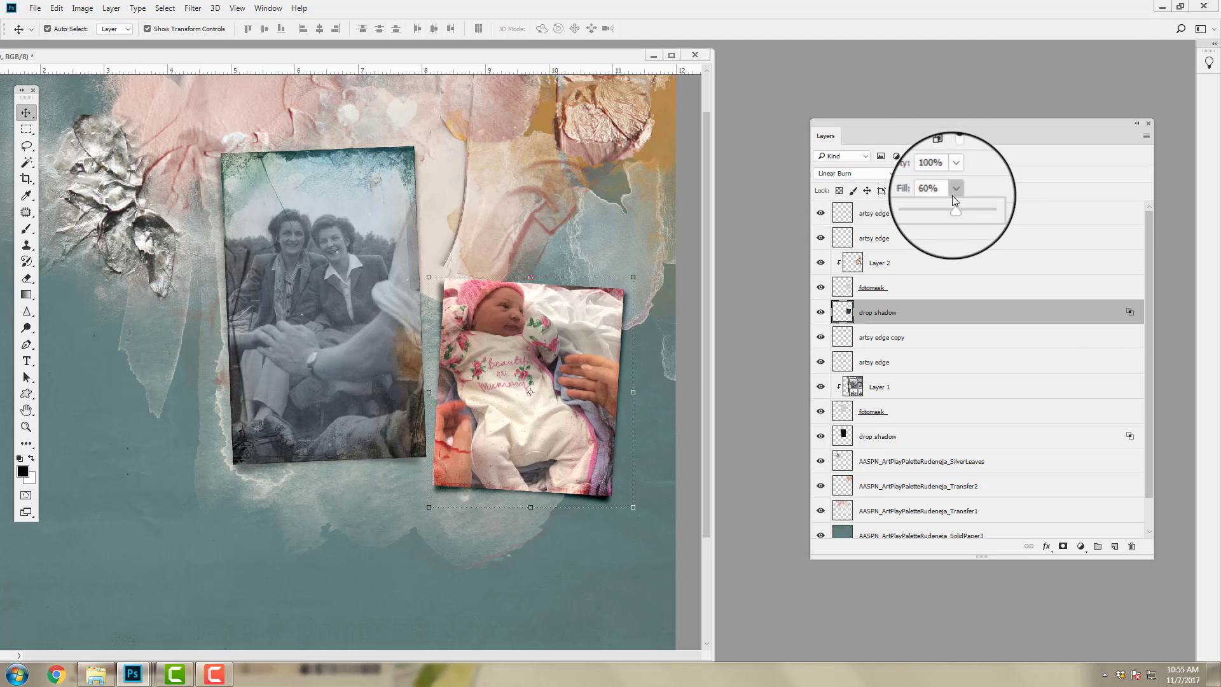
mouse_move(951, 207)
left_mouse_down()
mouse_move(931, 208)
mouse_move(940, 211)
left_mouse_up()
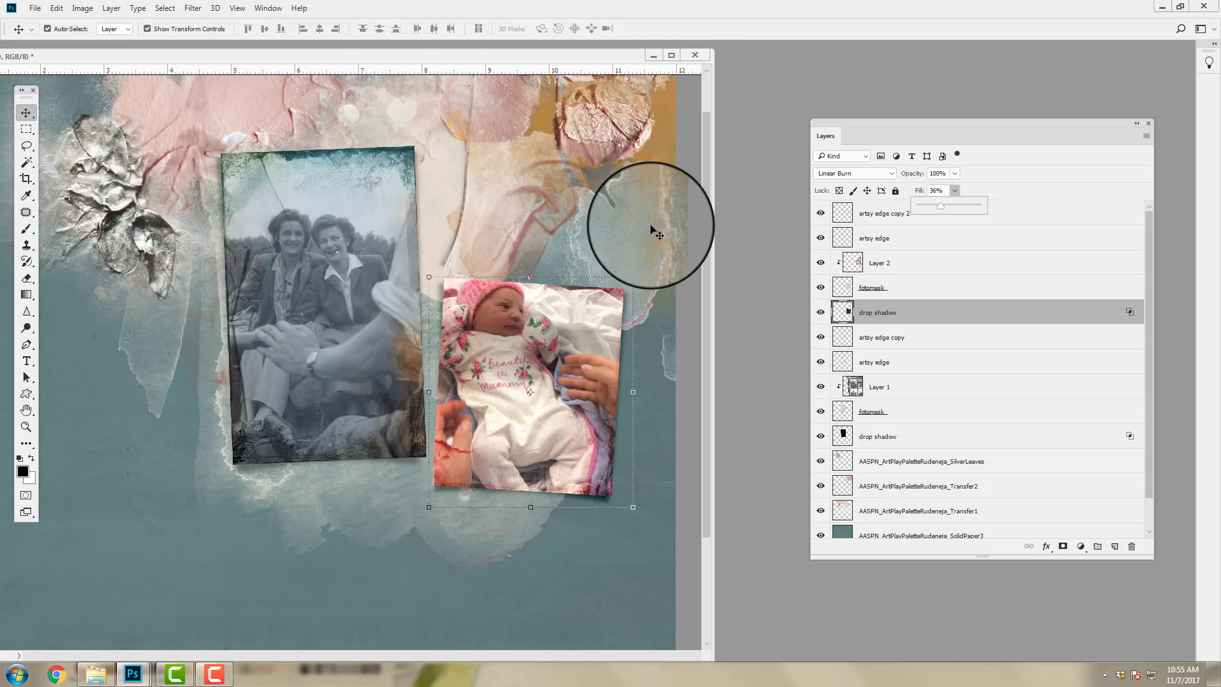
- Select the smaller frame's duplicated artsy edge layer at the top of the layer stack
left_click(237, 13)
left_click(264, 114)
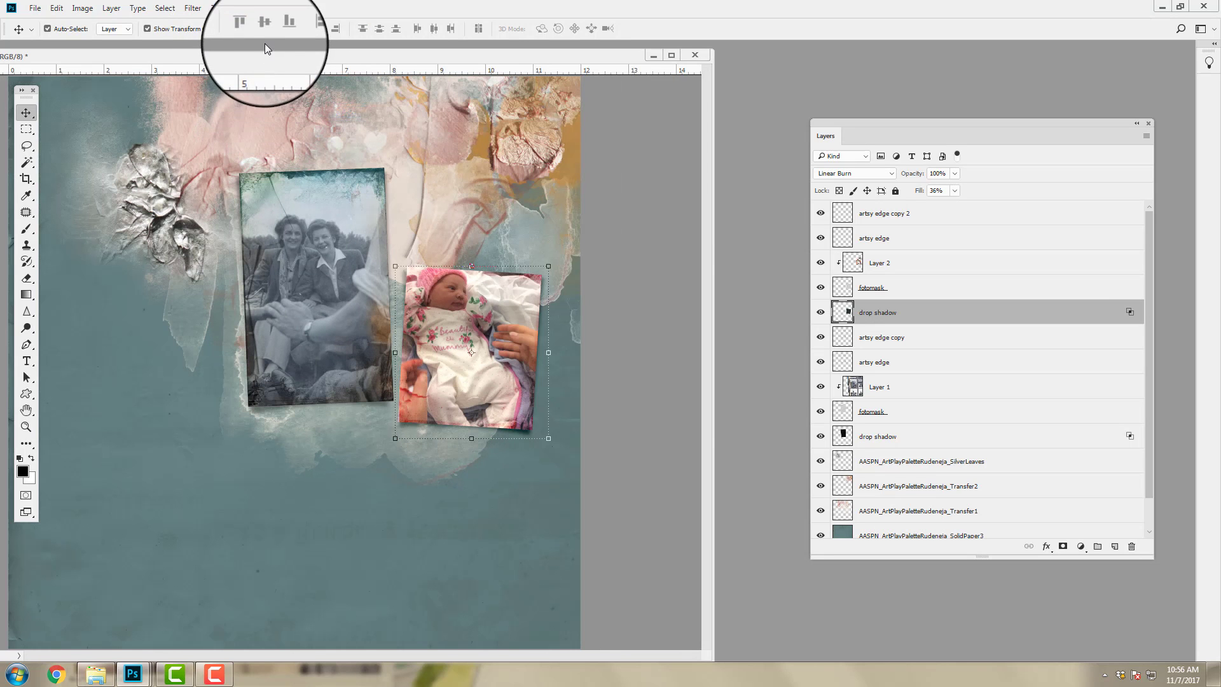
left_click_drag(294, 59, 359, 62)
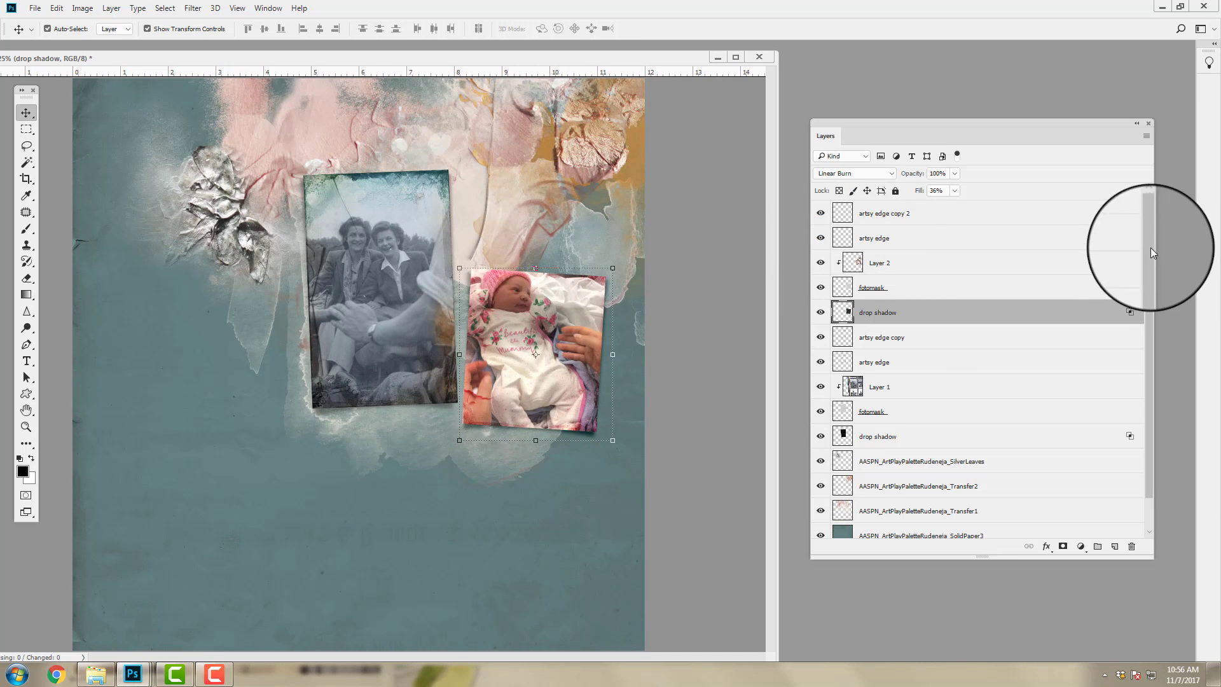
left_click(896, 213)
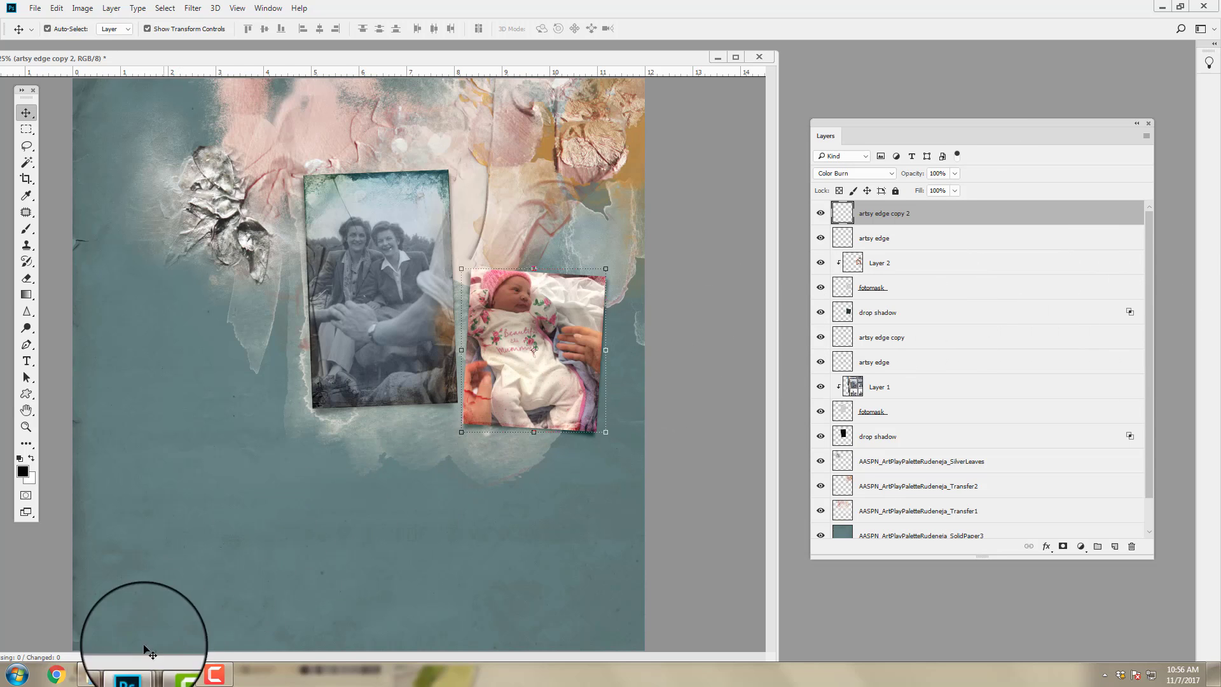
- Switch to Windows Explorer and open subfolder 1 of MultiMedia Branches No 9, displaying the parent folder with extra large icons
left_click(94, 674)
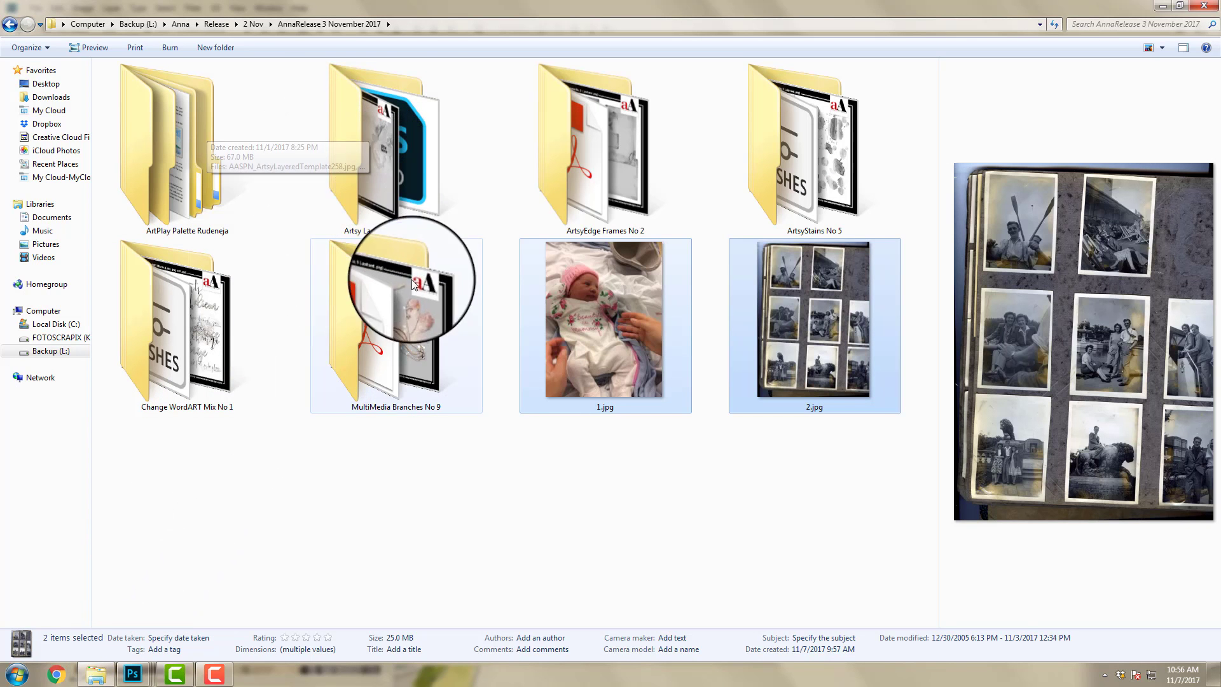
double_click(383, 307)
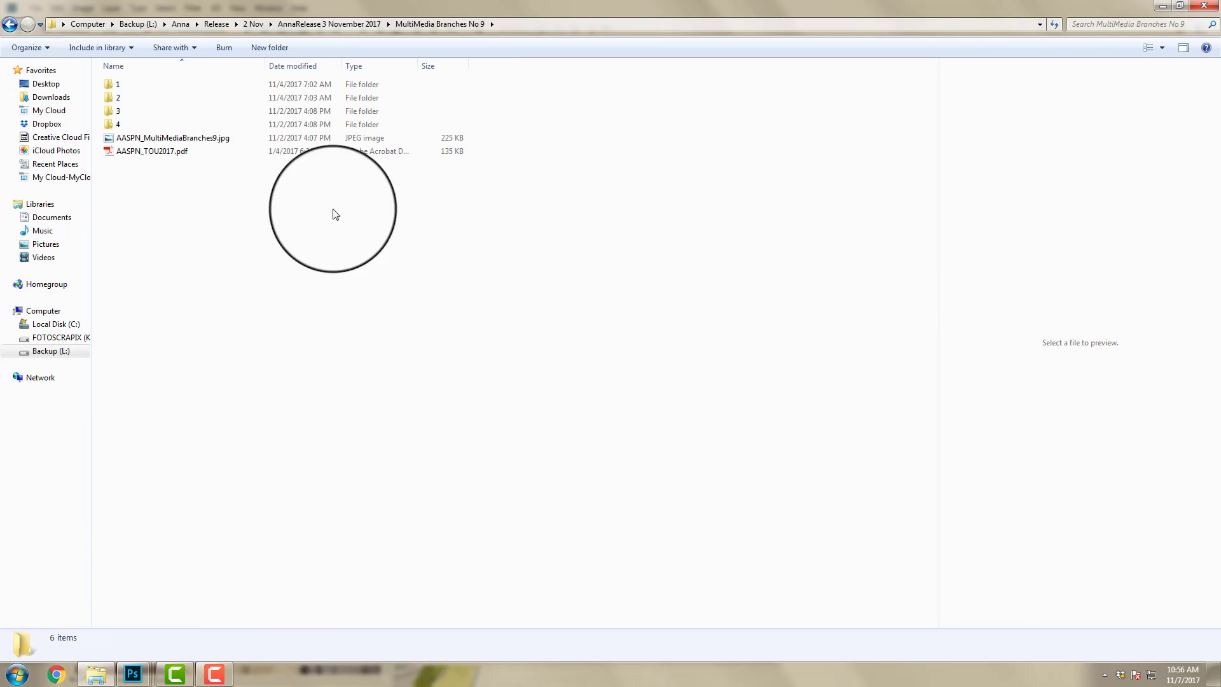
left_click(1161, 47)
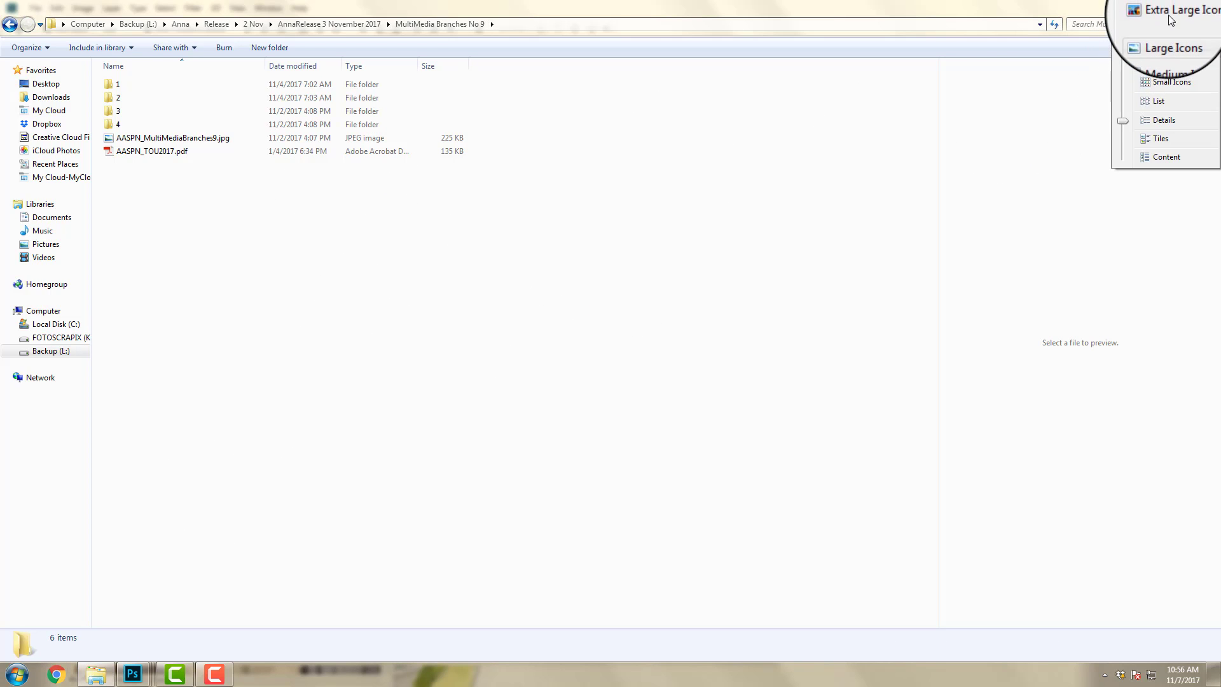
left_click(1170, 20)
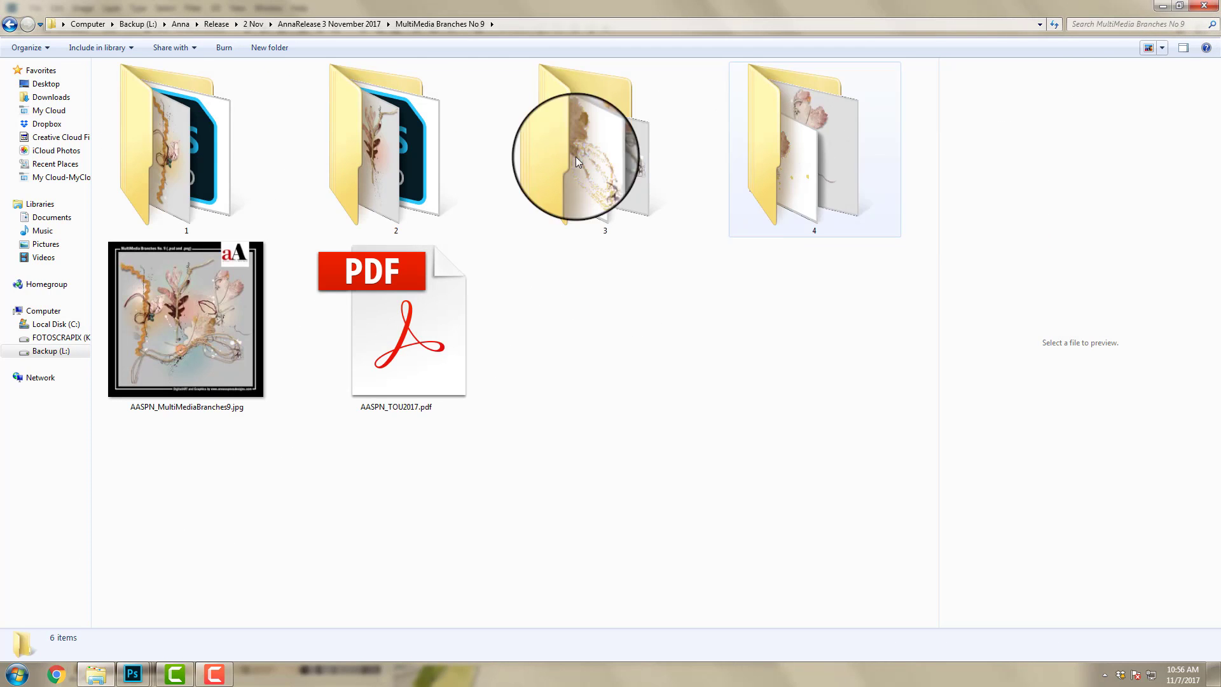
double_click(169, 141)
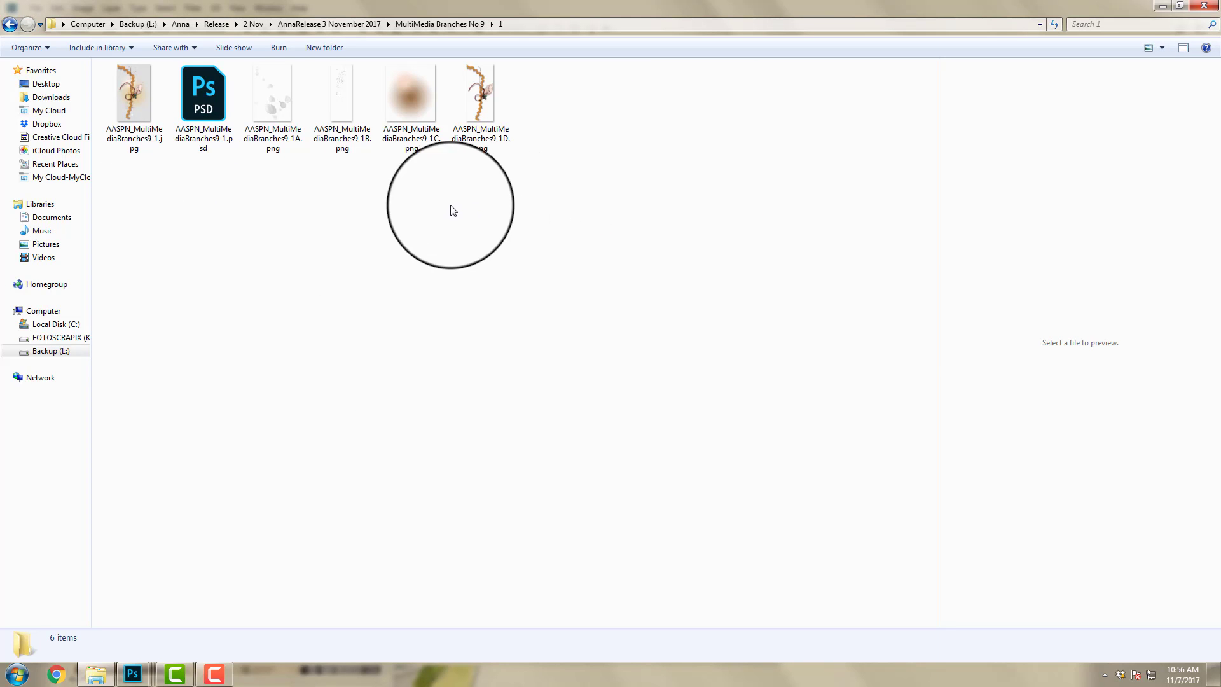
- Open AASPN_MultiMediaBranches9_1.psd in Photoshop from subfolder 1 and position its floating window over the scrapbook page
left_click(131, 99)
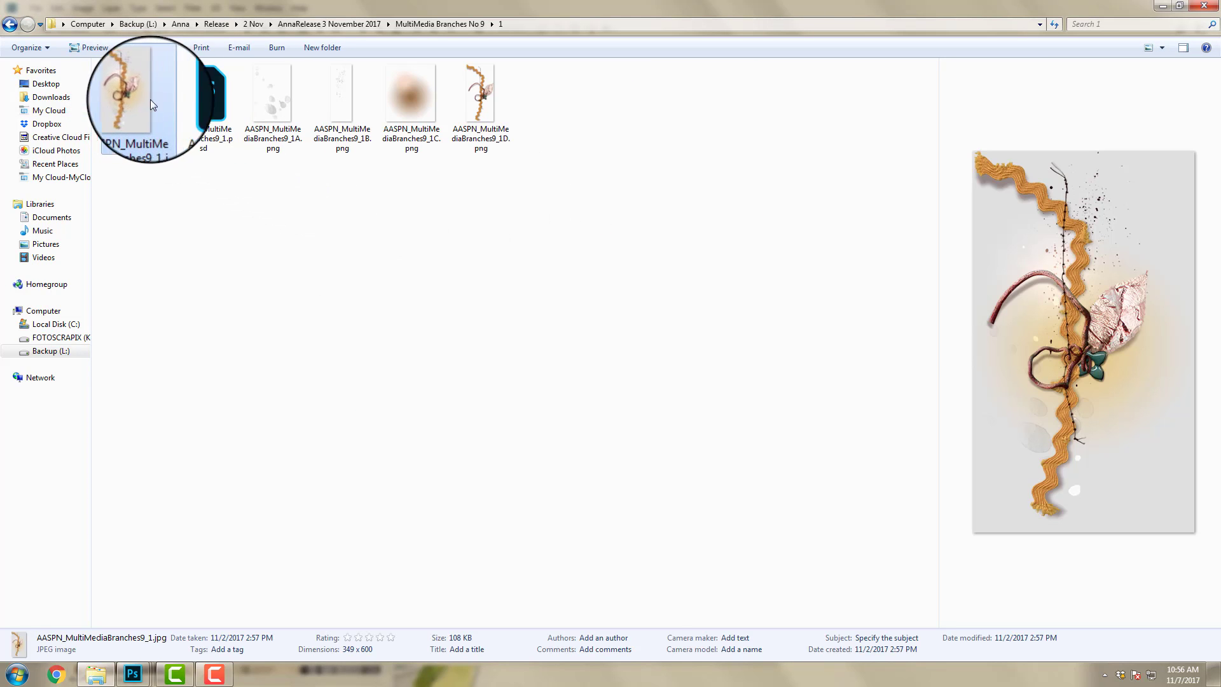
left_click(204, 105)
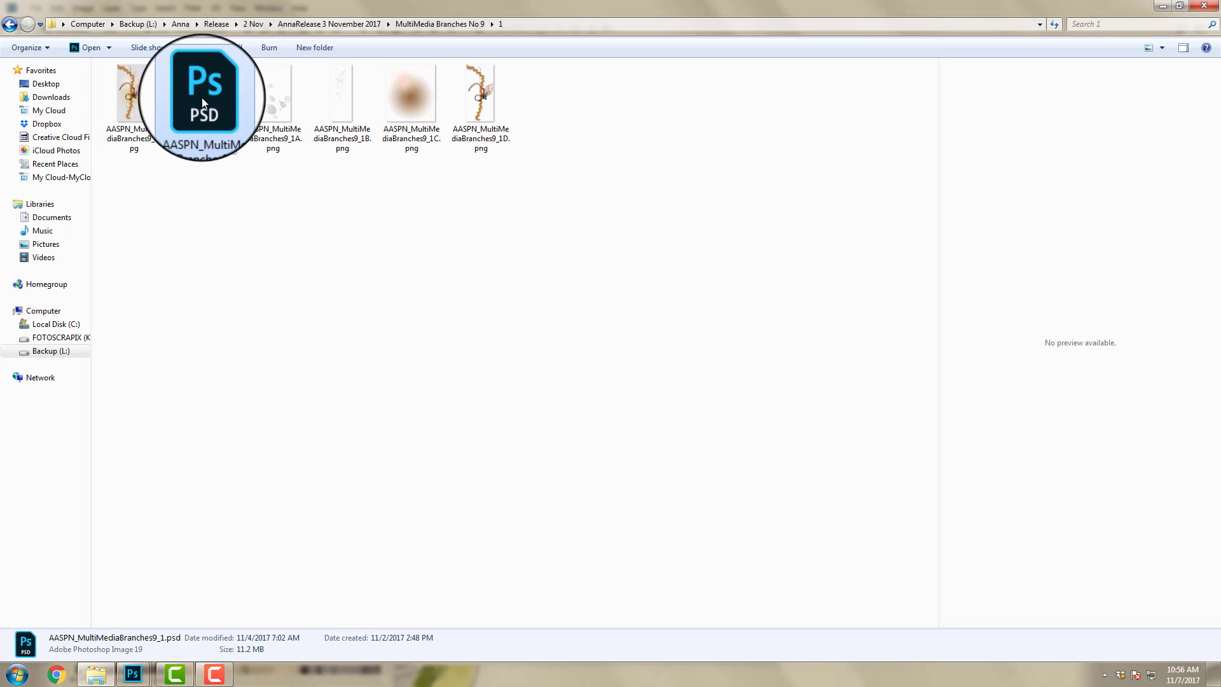
left_click_drag(202, 100, 812, 108)
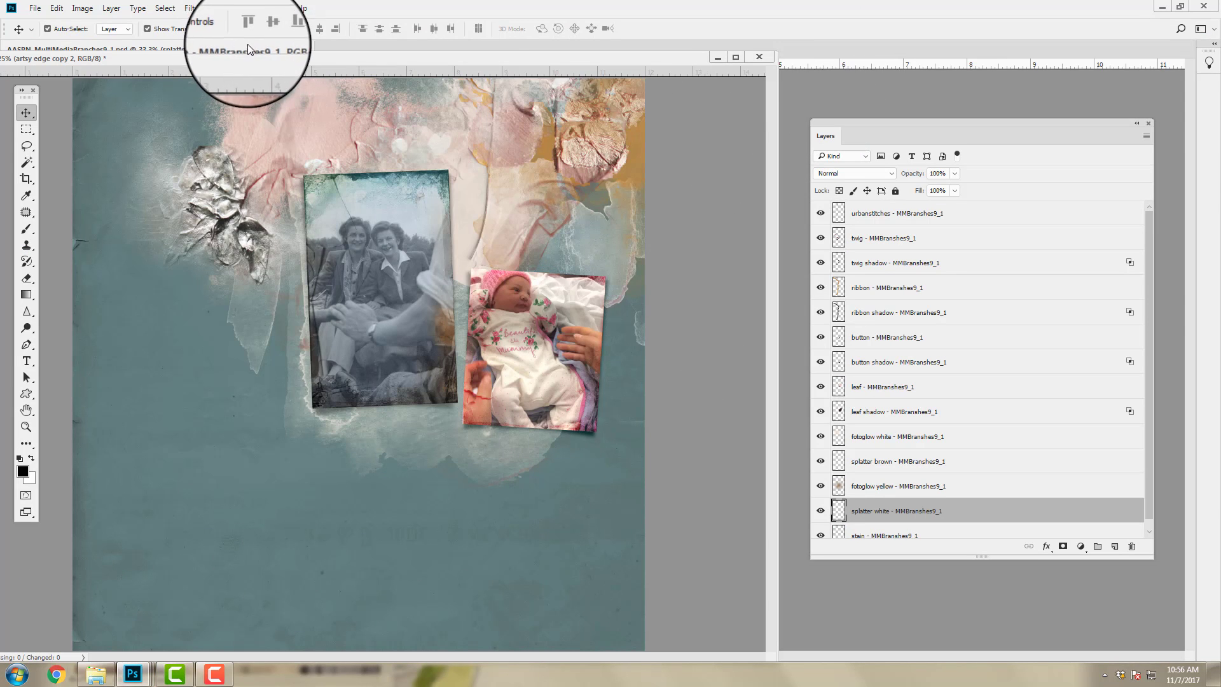
left_click_drag(243, 64, 323, 109)
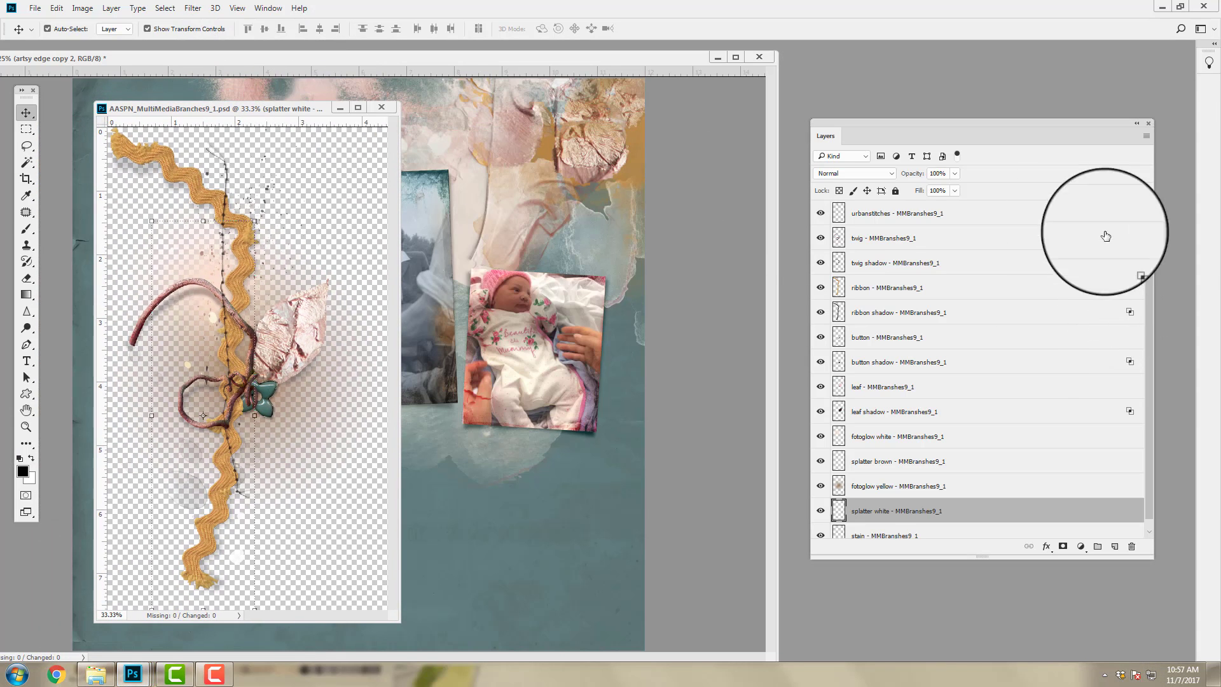
- Copy all MMBranshes9_1 layers together onto the scrapbook page with Auto-Select off, placing the cluster along the page's left edge
left_click(957, 219)
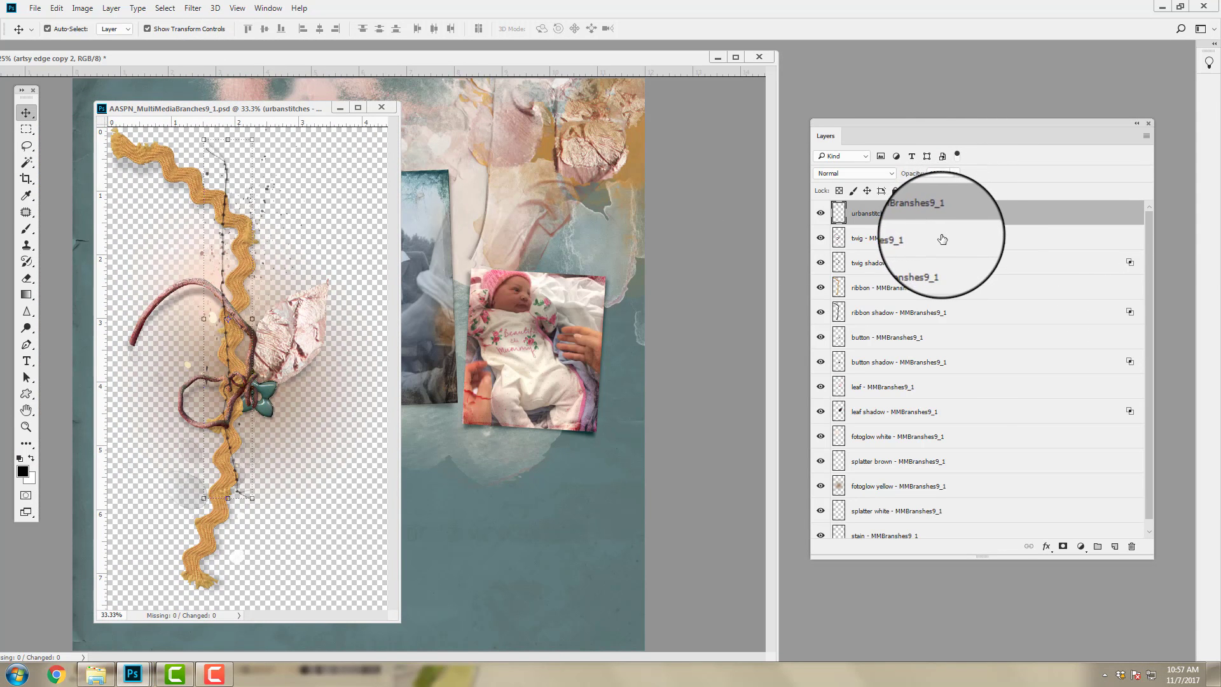
scroll(1138, 321, "down", 1)
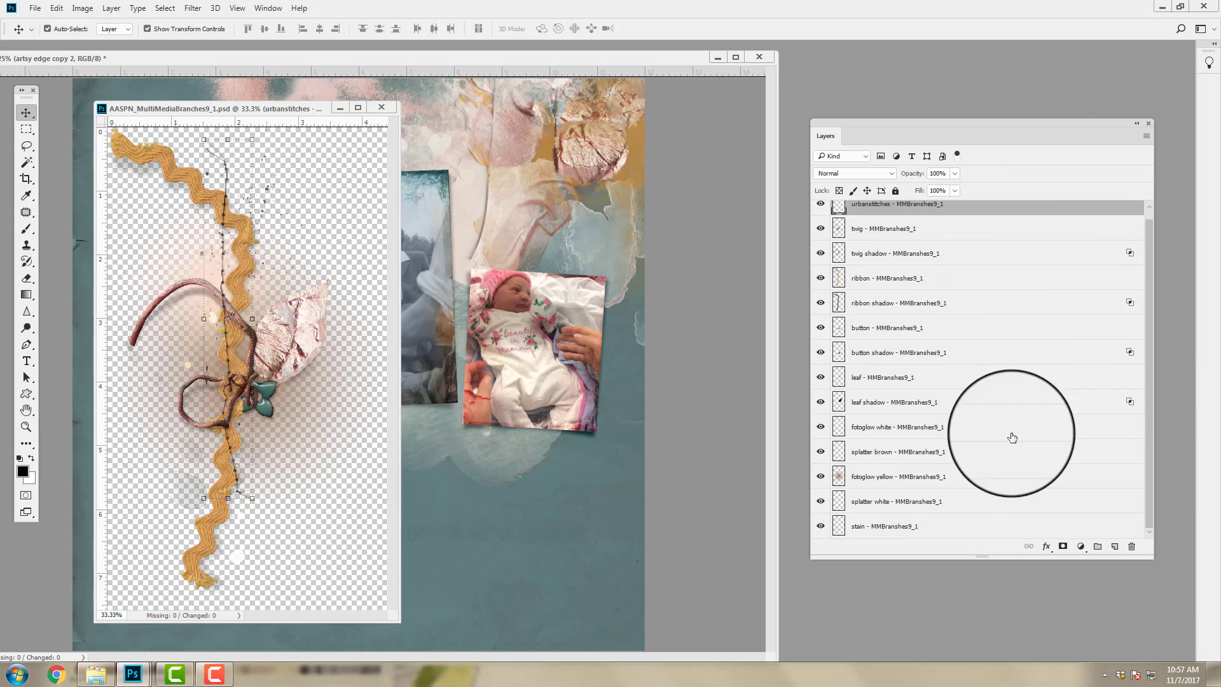
left_click(886, 525, "shift")
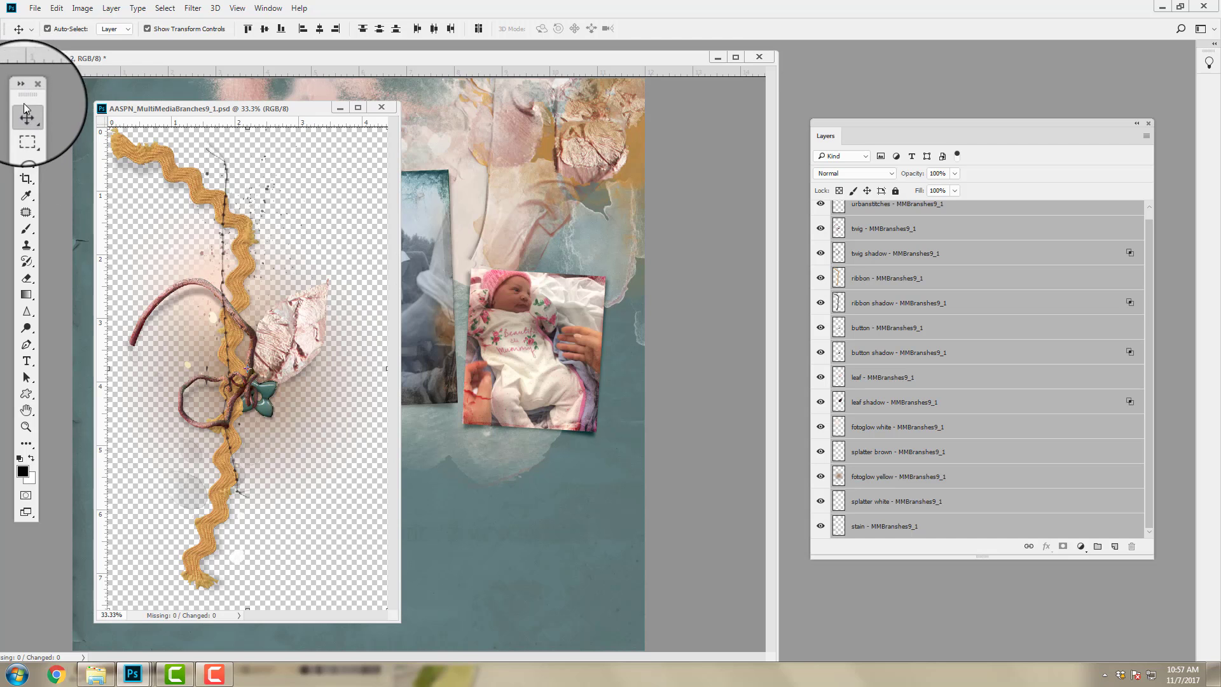
left_click(48, 29)
left_click_drag(273, 108, 433, 101)
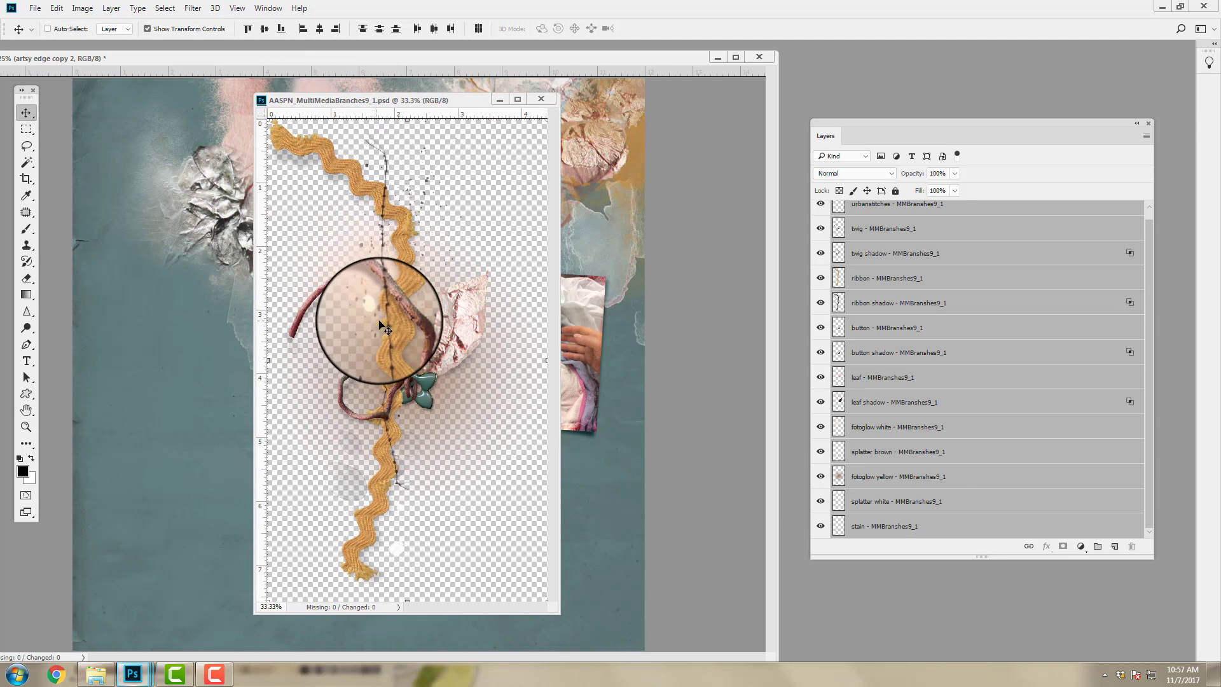
left_click_drag(379, 322, 109, 311)
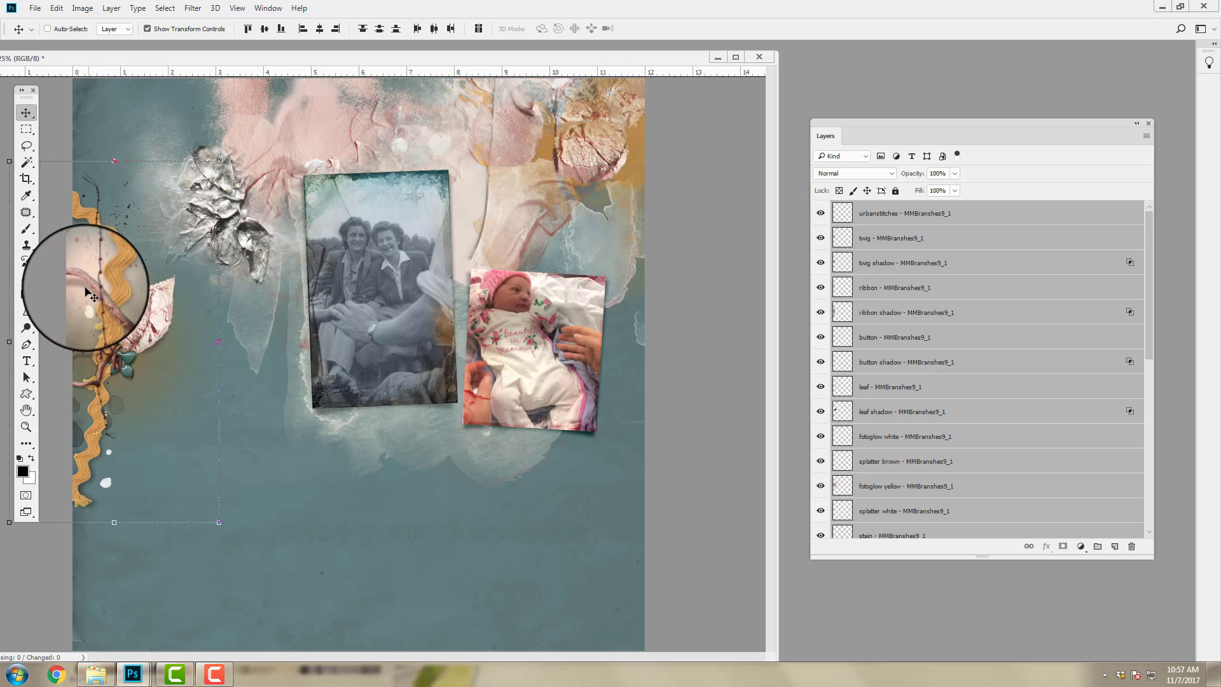
mouse_move(142, 301)
left_mouse_down()
mouse_move(155, 327)
mouse_move(143, 315)
left_mouse_up()
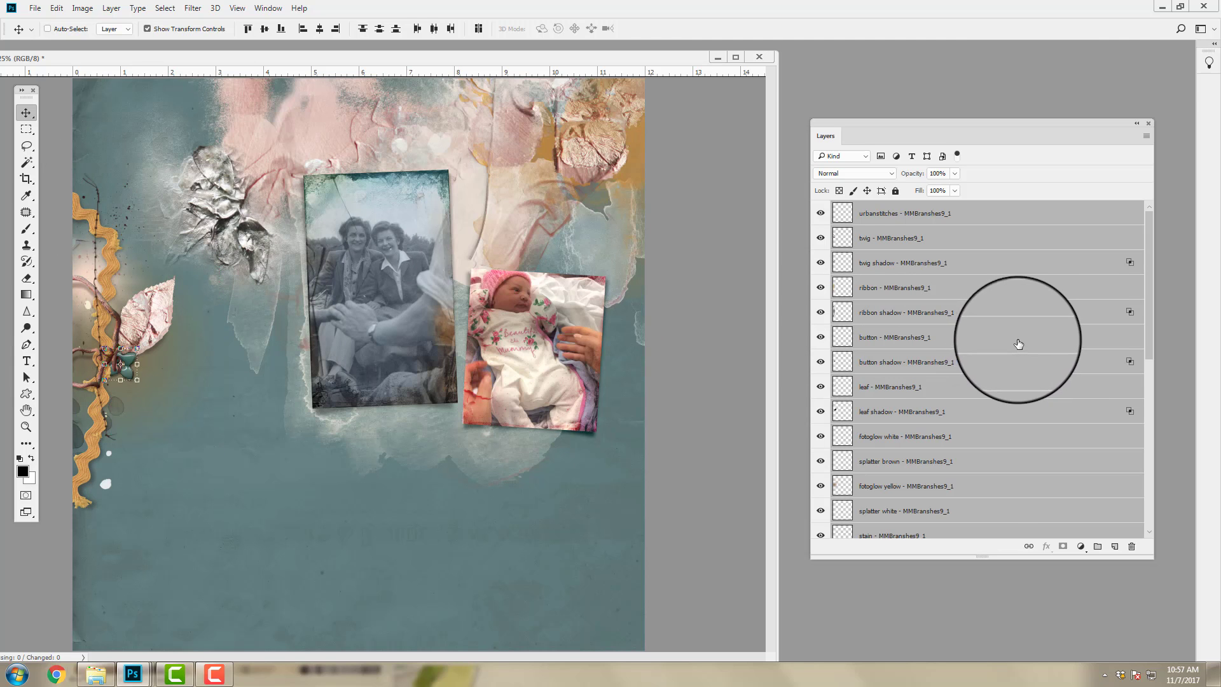
- Re-enable Auto-Select and hide the MMBranshes9_1 ribbon and ribbon shadow layers
left_click(1018, 344)
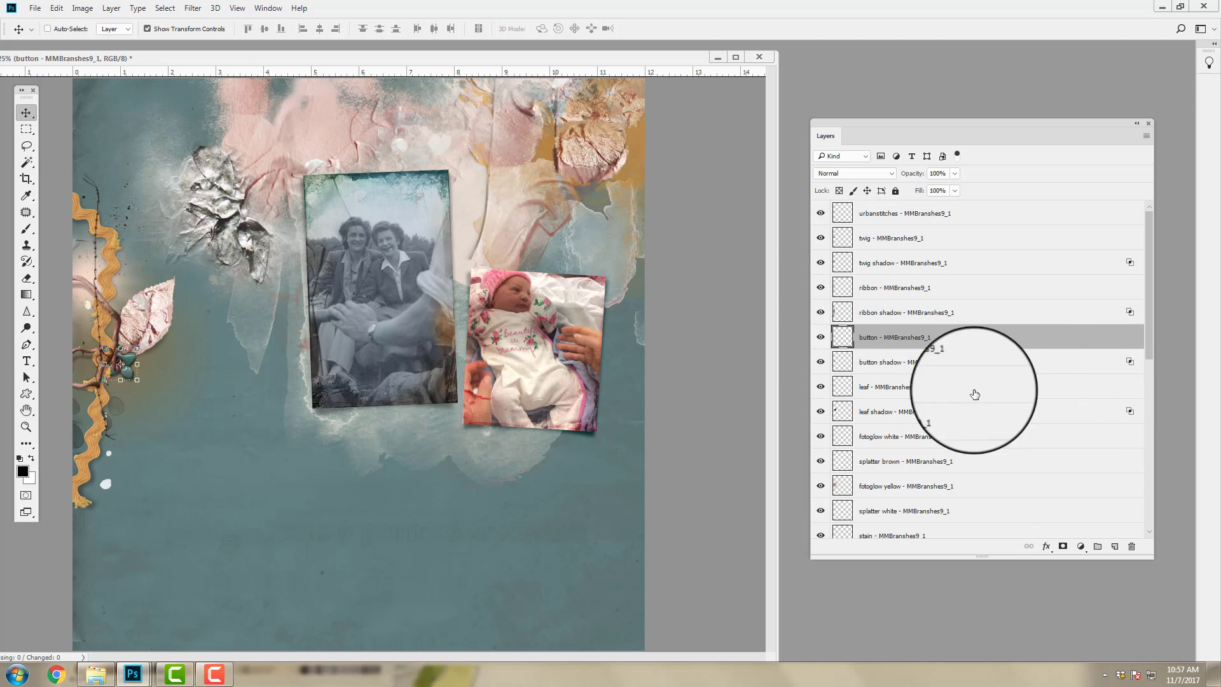
left_click(50, 29)
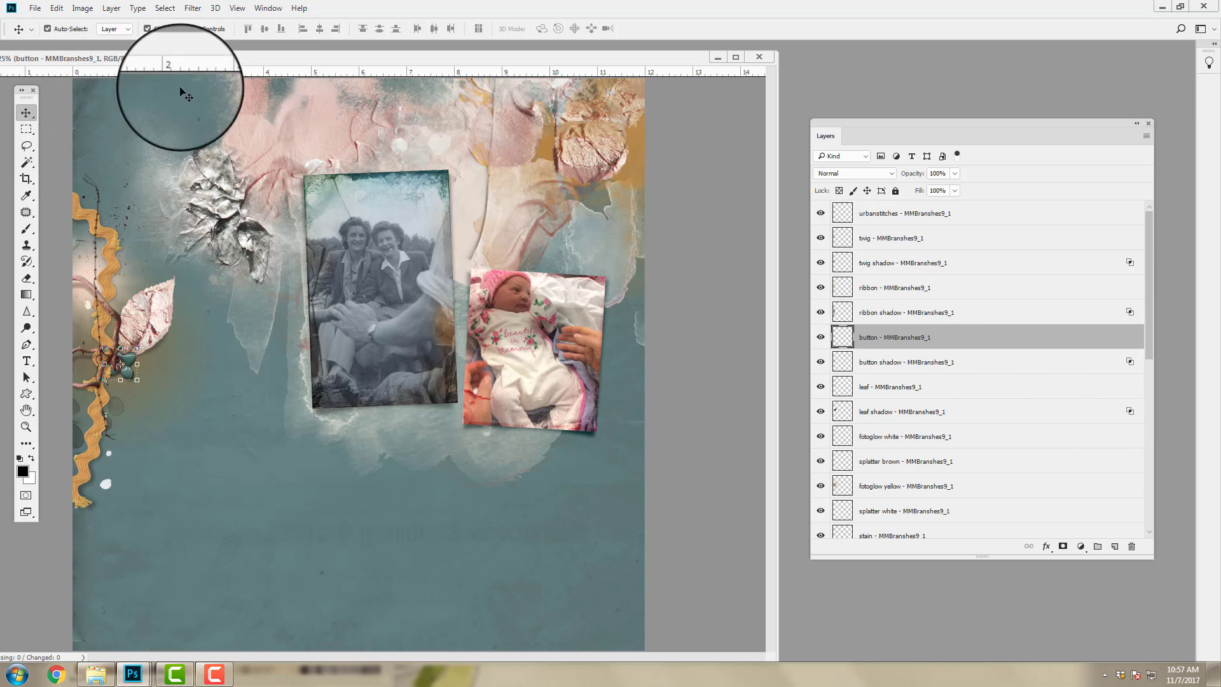
left_click(116, 240)
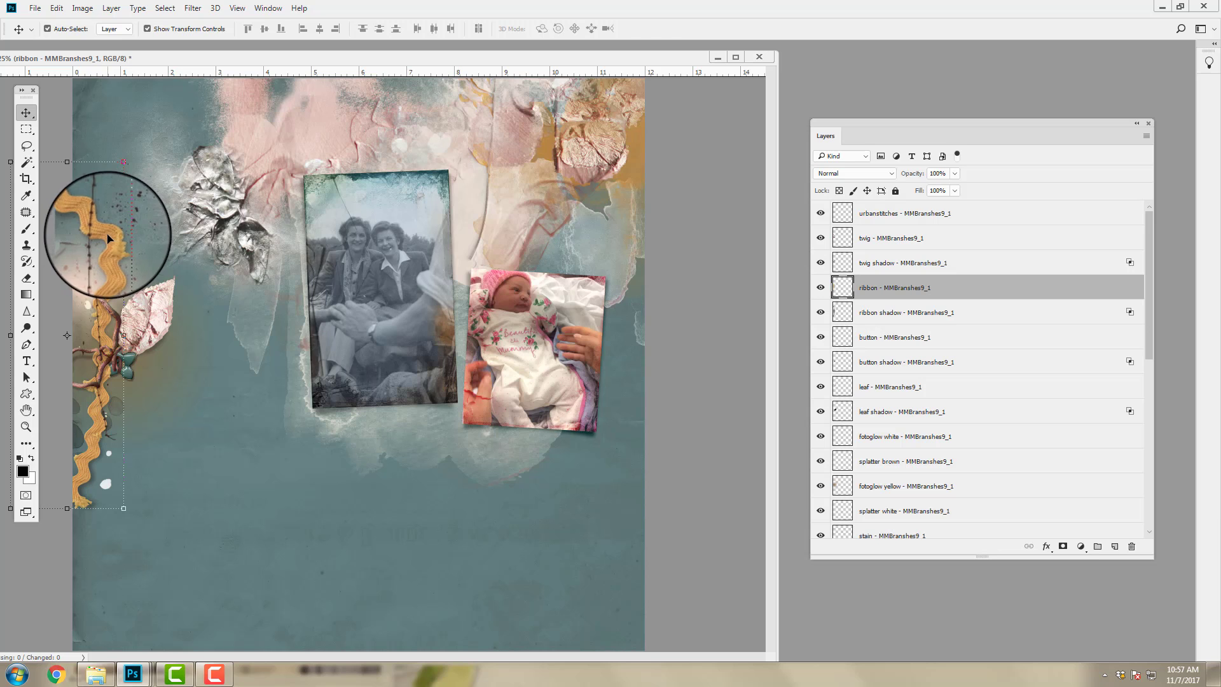
left_click(820, 288)
left_click(820, 312)
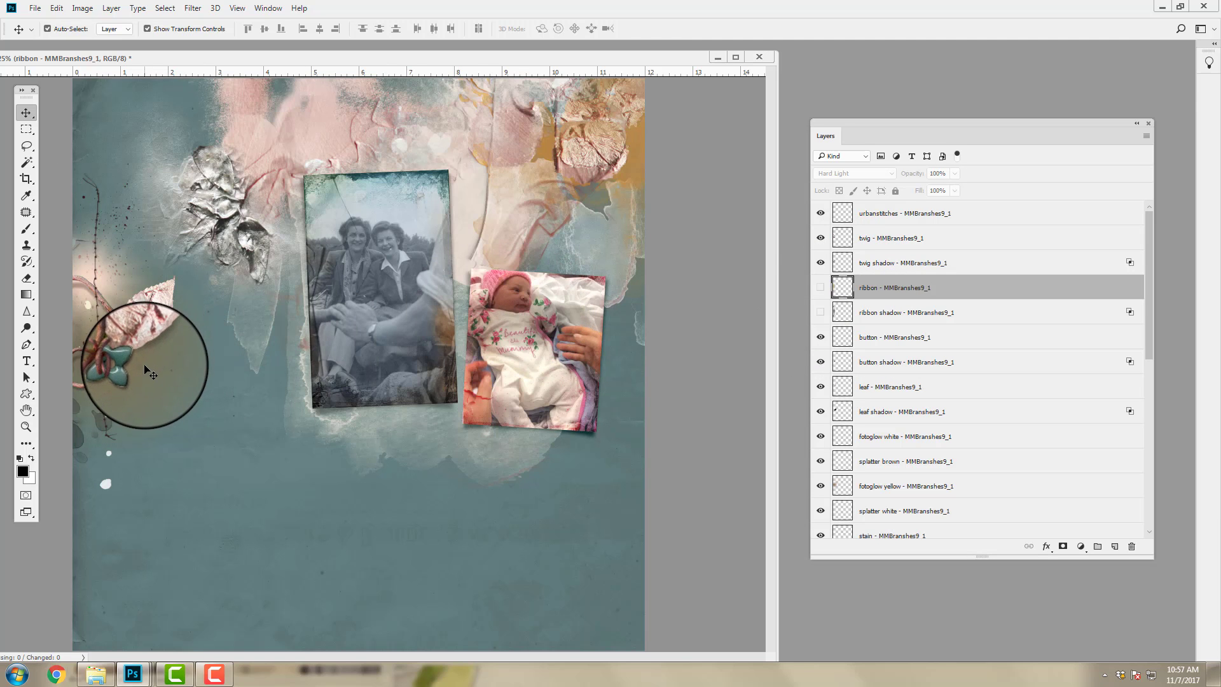
- Hide the MMBranshes9_1 fotoglow yellow layer and move fotoglow white down behind the twig and leaf
left_click(146, 367)
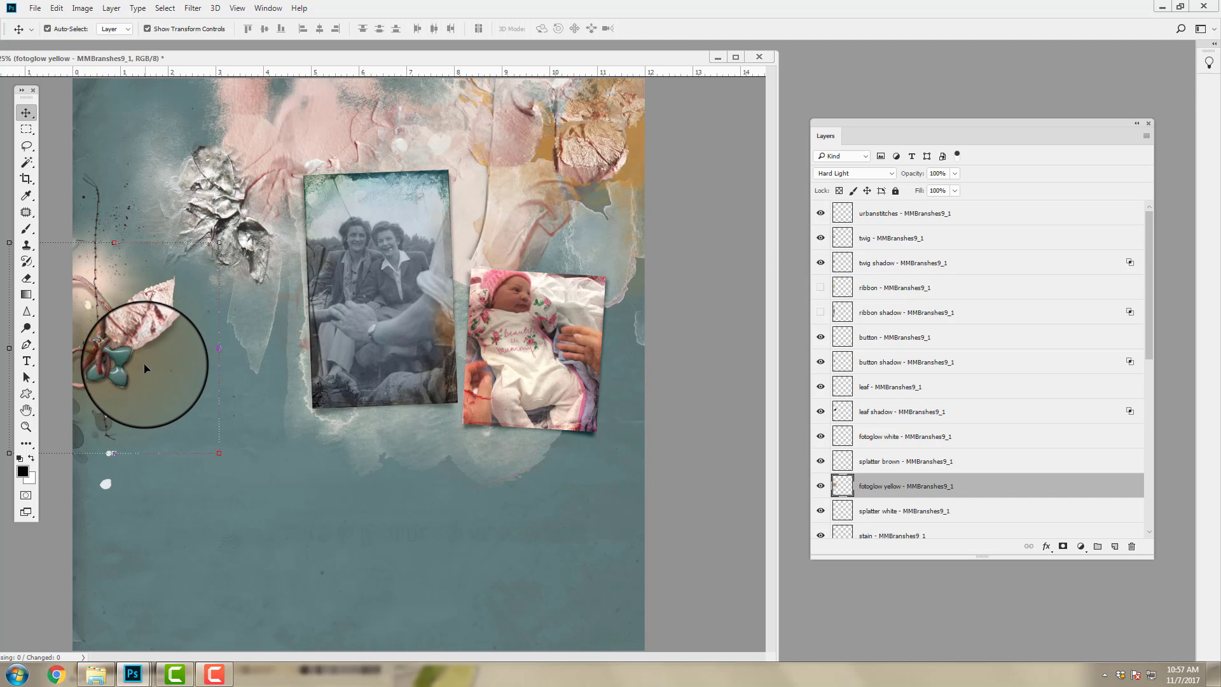
left_click(820, 485)
left_click_drag(102, 267, 117, 350)
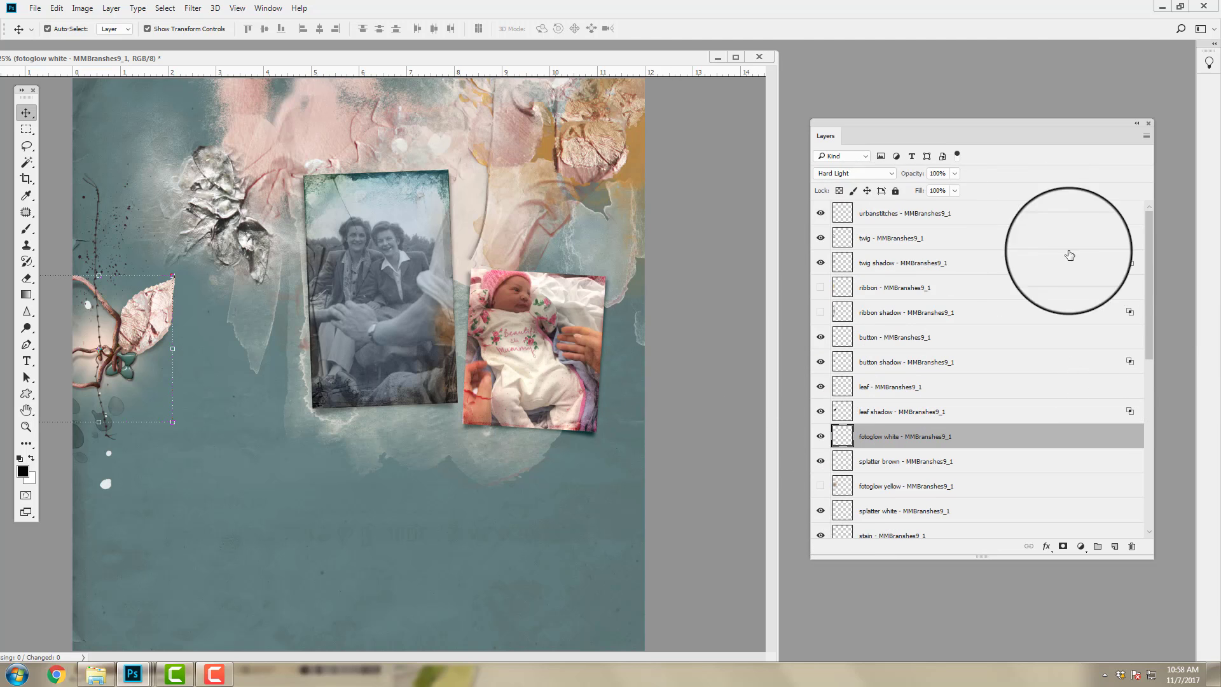
- Group all MMBranshes9_1 layers, from urbanstitches down to stain
left_click(951, 216)
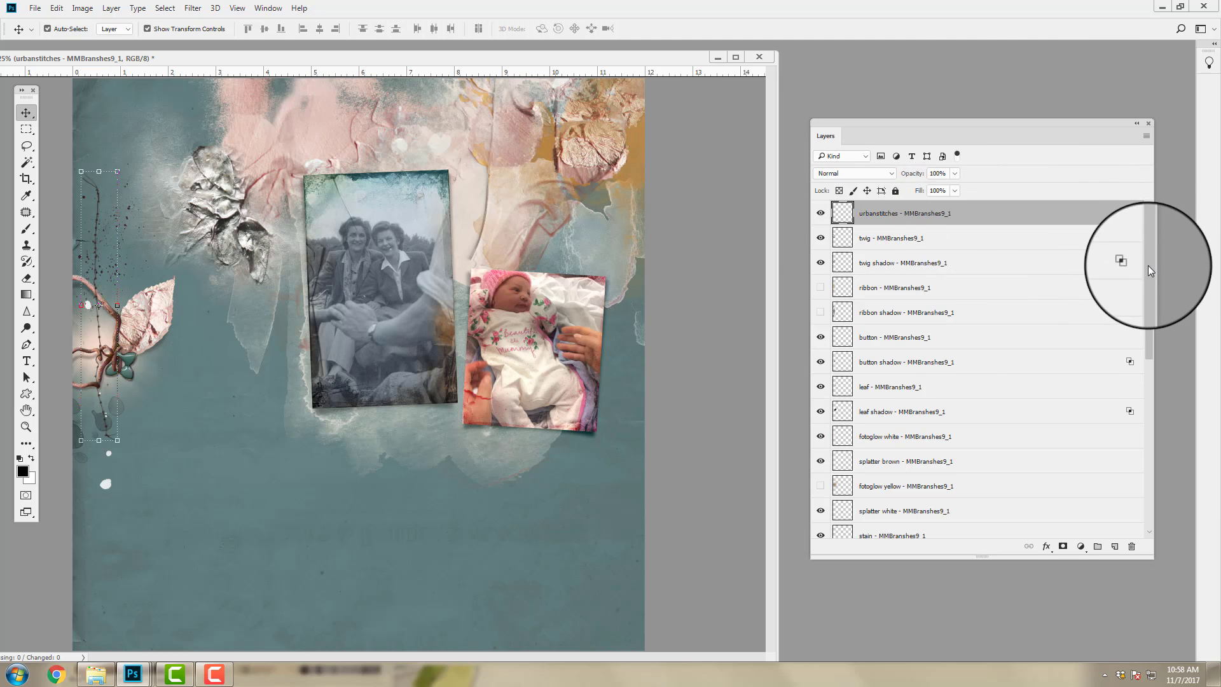
left_click_drag(1146, 265, 1142, 325)
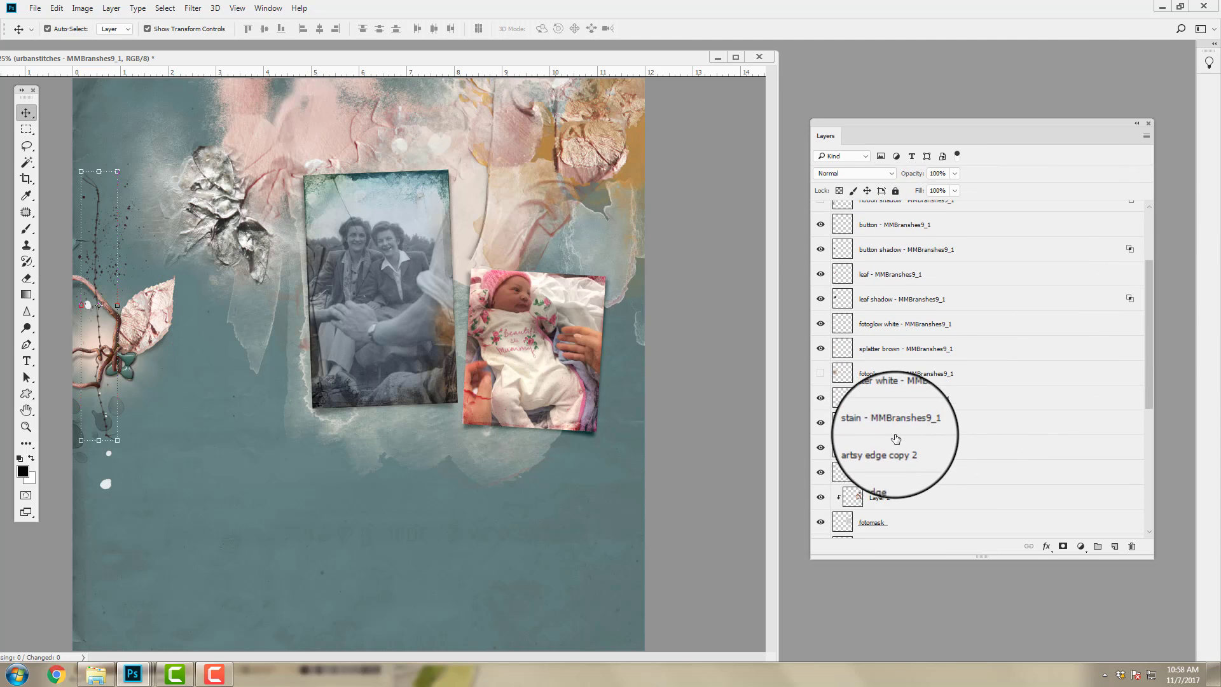
left_click(954, 431, "shift")
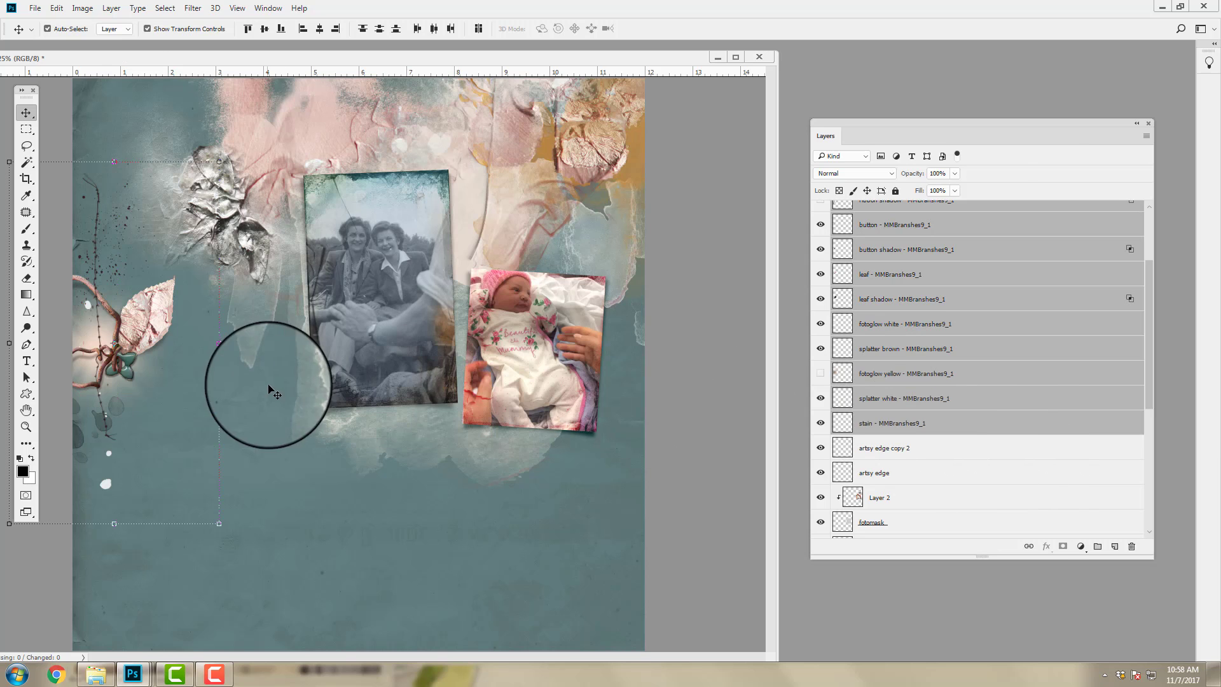
left_click(111, 8)
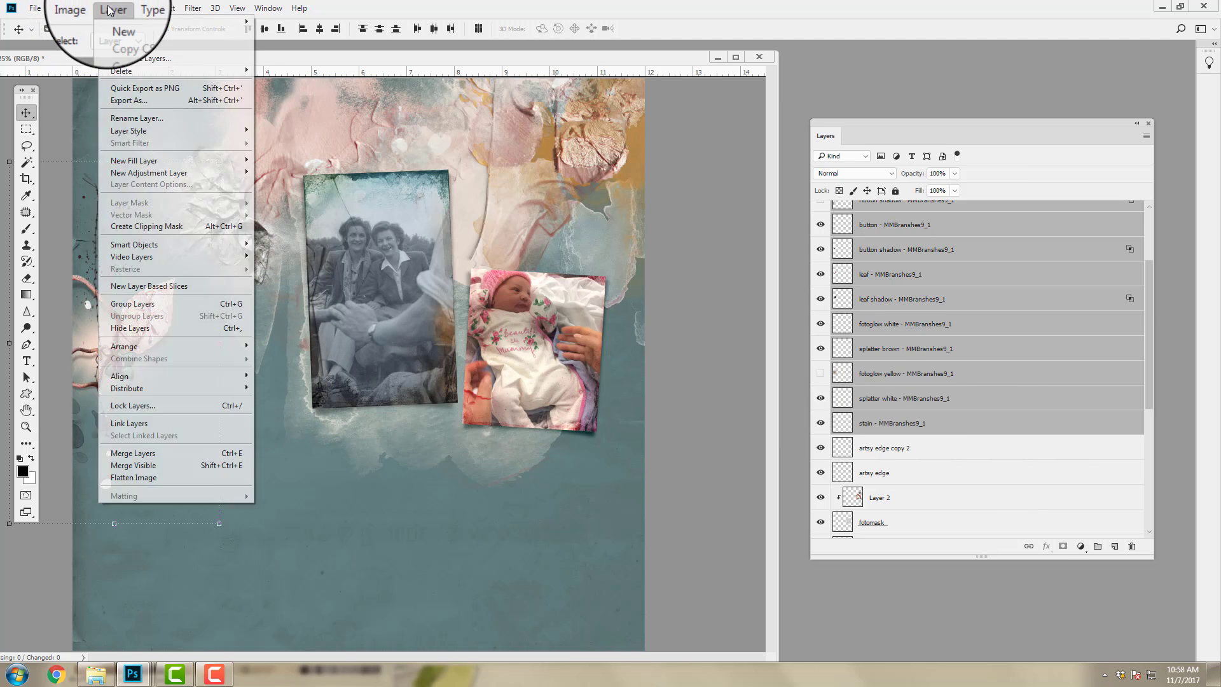
left_click(125, 303)
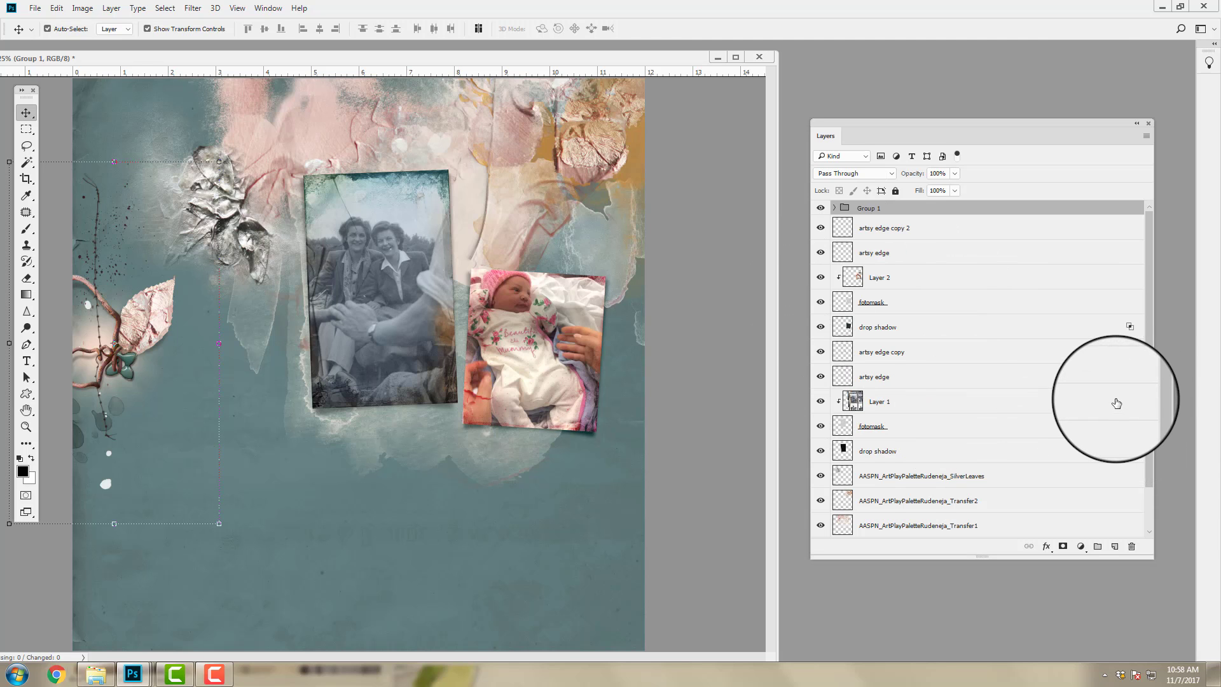
- Switch to Windows Explorer, open AASPN_MultiMediaBranches9_2.psd in Photoshop from subfolder 2 and position its floating window over the page
left_click(96, 673)
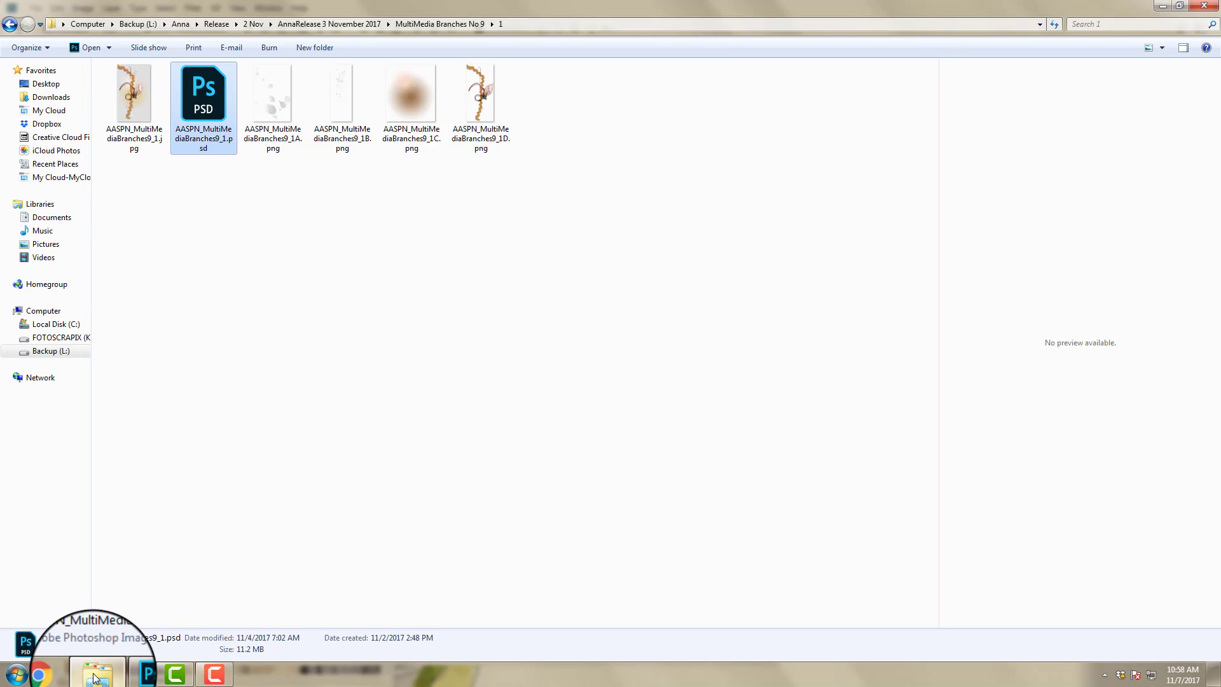
left_click(409, 24)
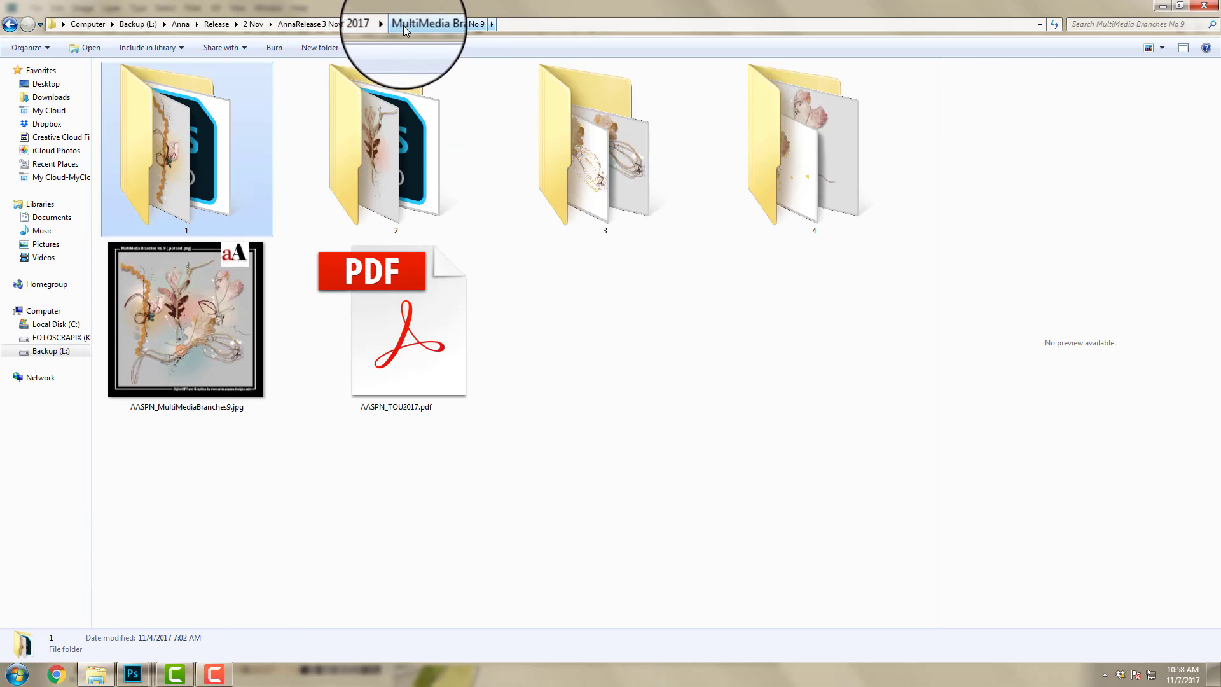
double_click(402, 147)
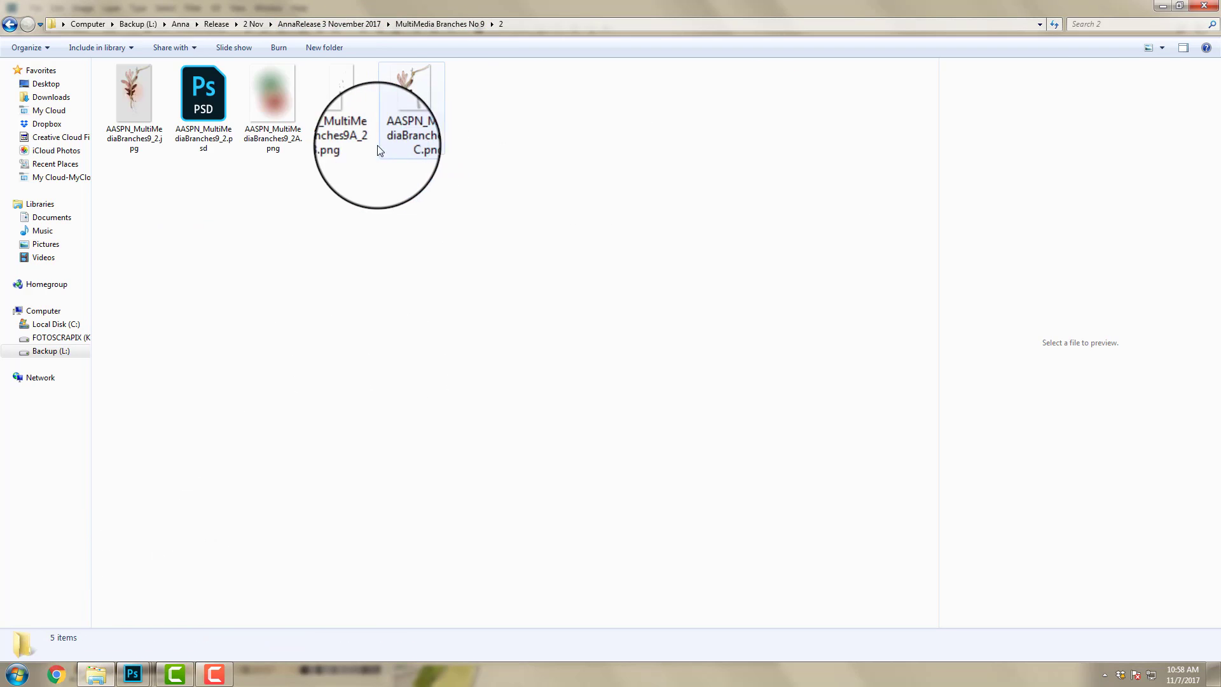
left_click_drag(203, 106, 806, 103)
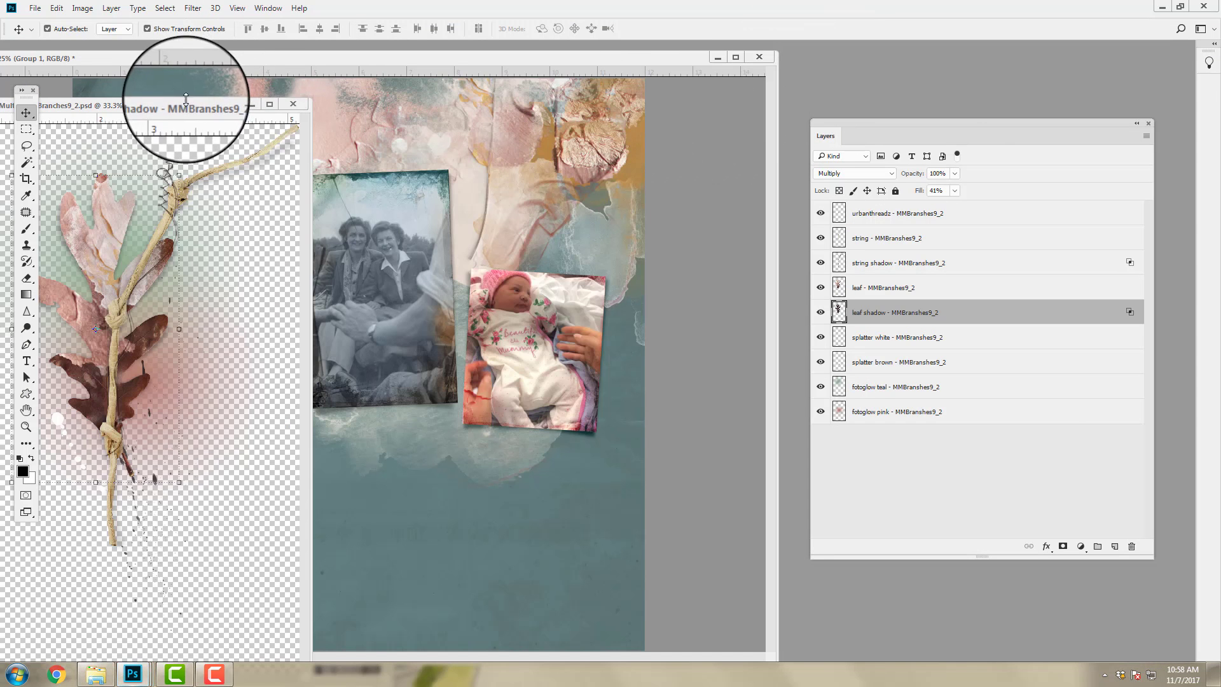
left_click_drag(177, 63, 404, 80)
- Copy all MMBranshes9_2 layers onto the page so the branch sits between the two photos, and hide fotoglow teal and fotoglow pink
left_click(890, 214)
left_click(876, 414, "shift")
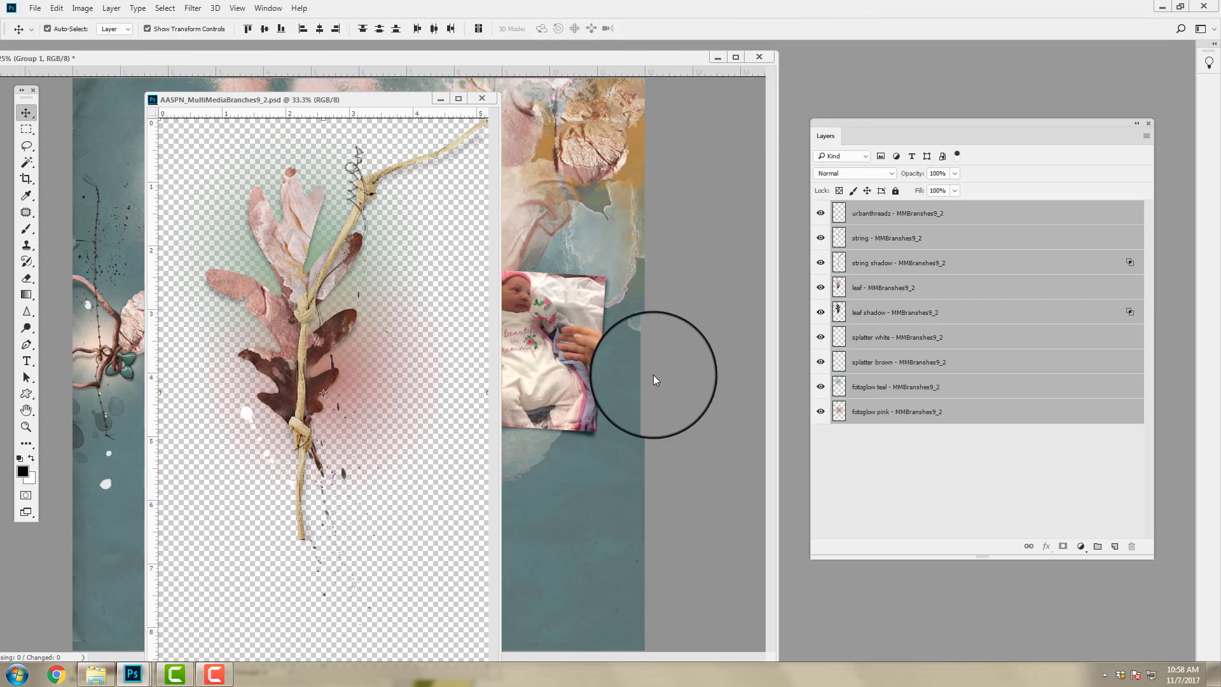
left_click_drag(291, 259, 463, 199)
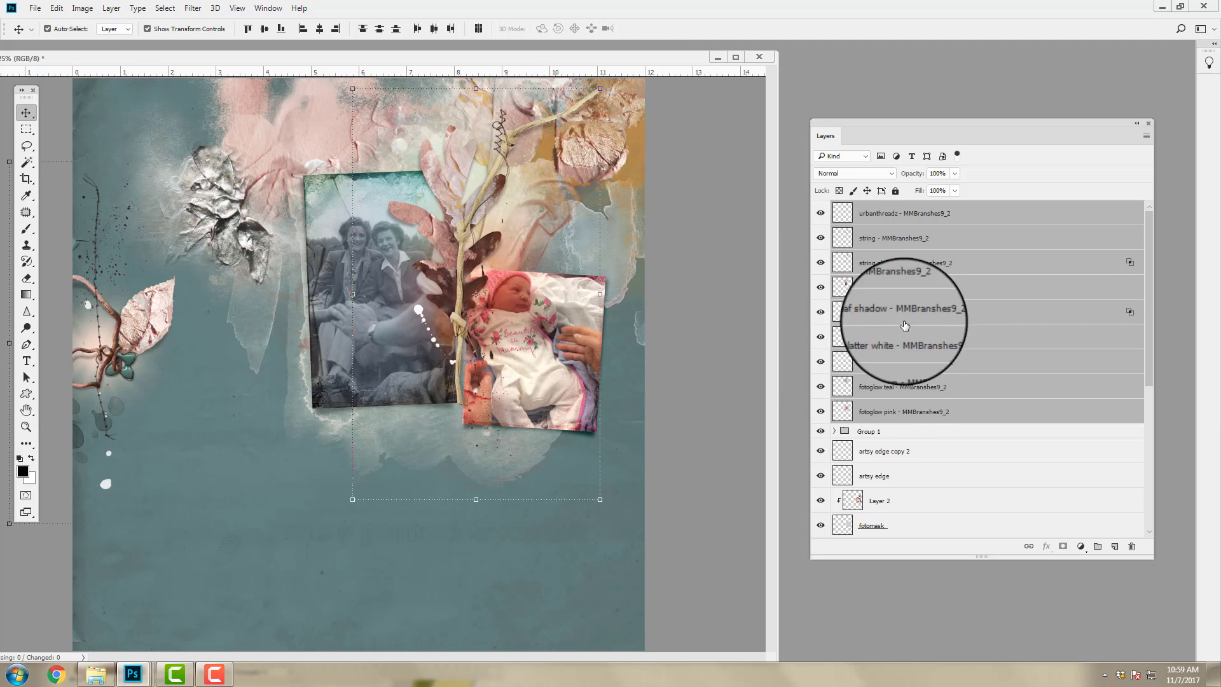
left_click(874, 414)
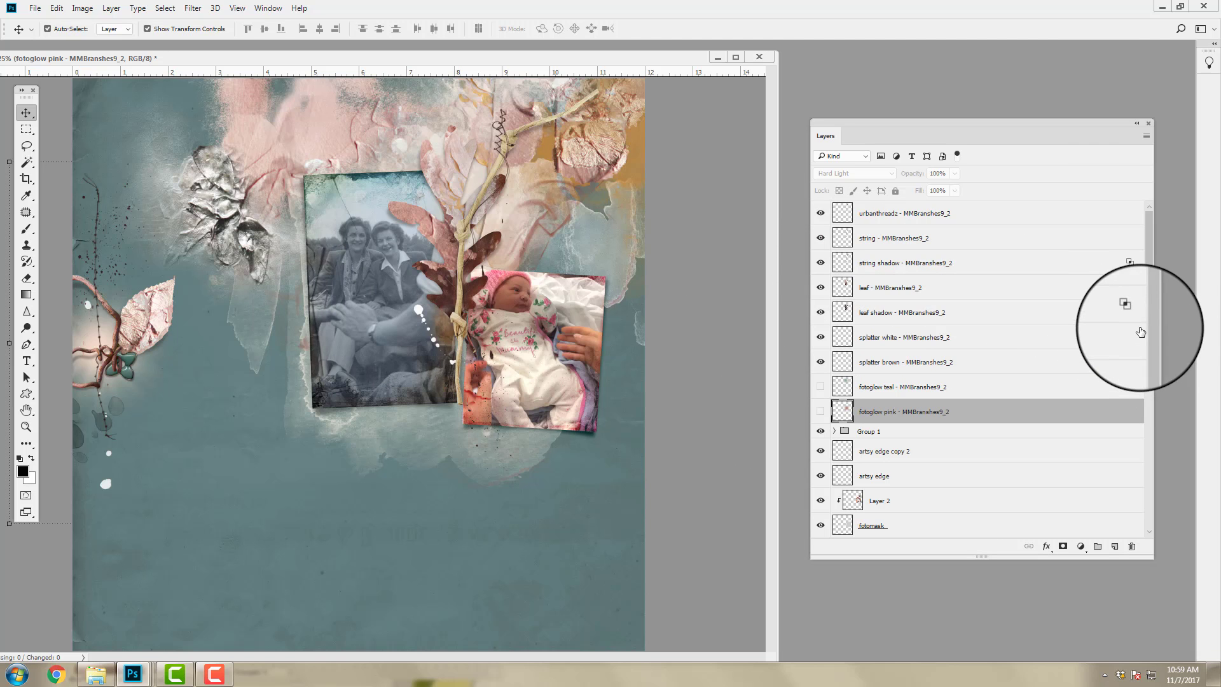
- Scale the MMBranshes9_2 string and string shadow layers together to about 87% so the string lies over the leaf
left_click(903, 238)
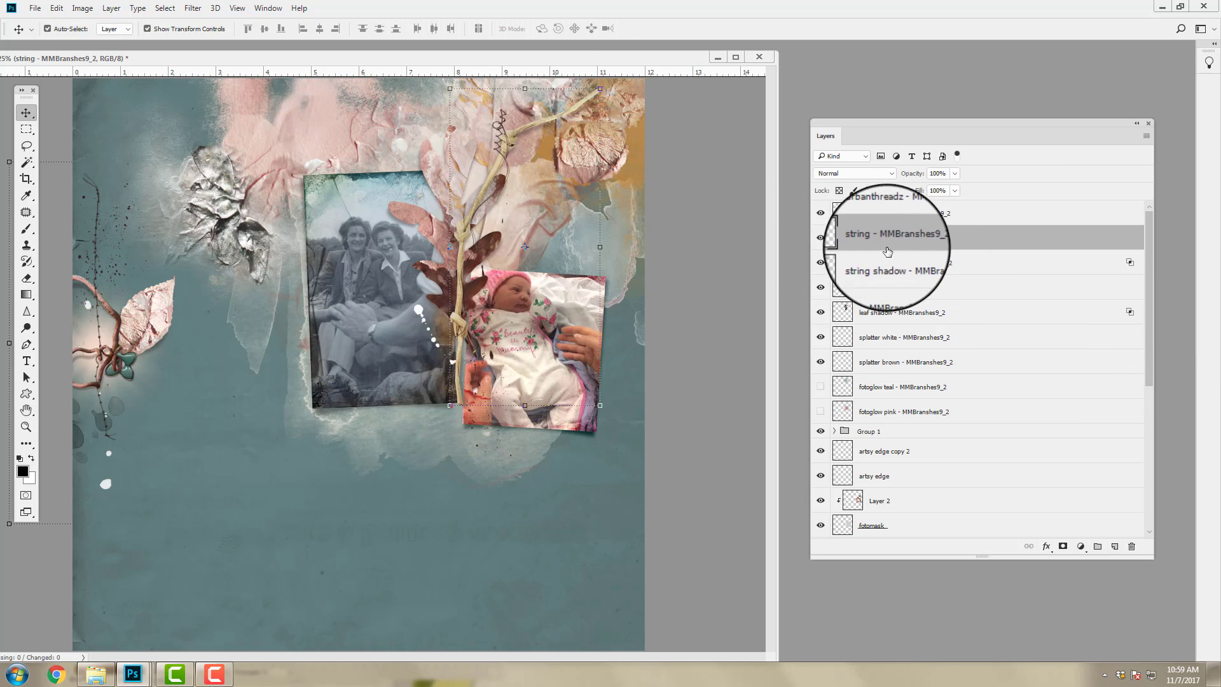
left_click(890, 263, "shift")
left_click_drag(600, 95, 563, 125)
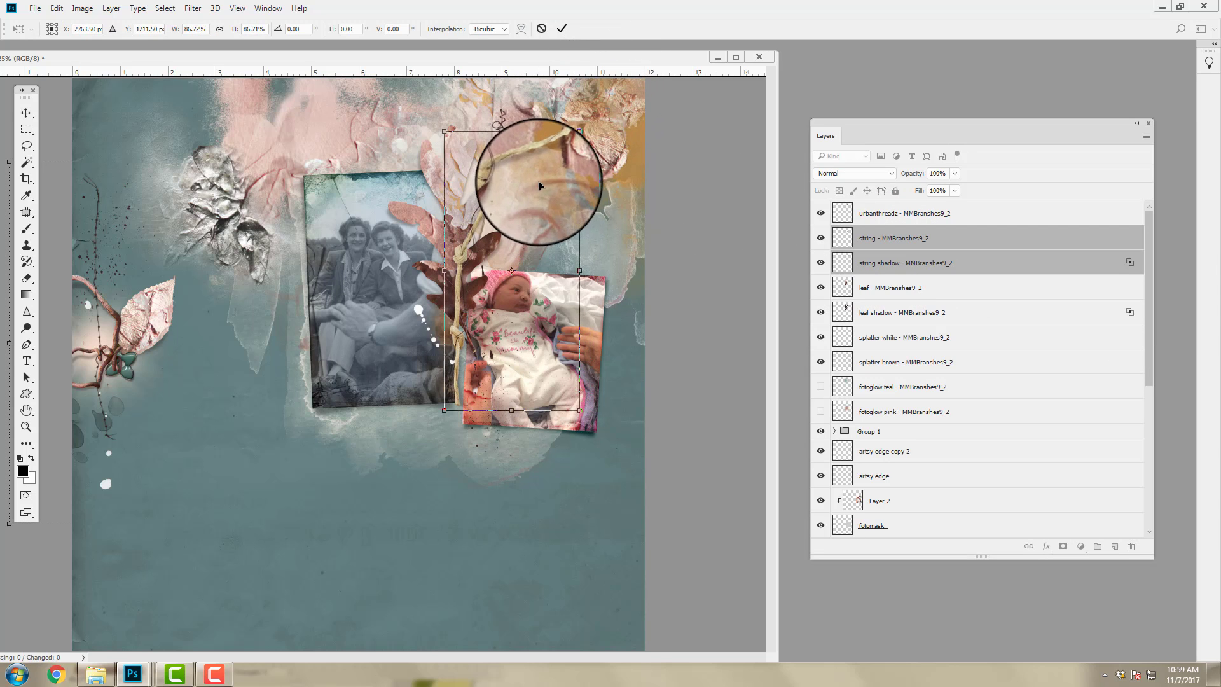
left_click(562, 30)
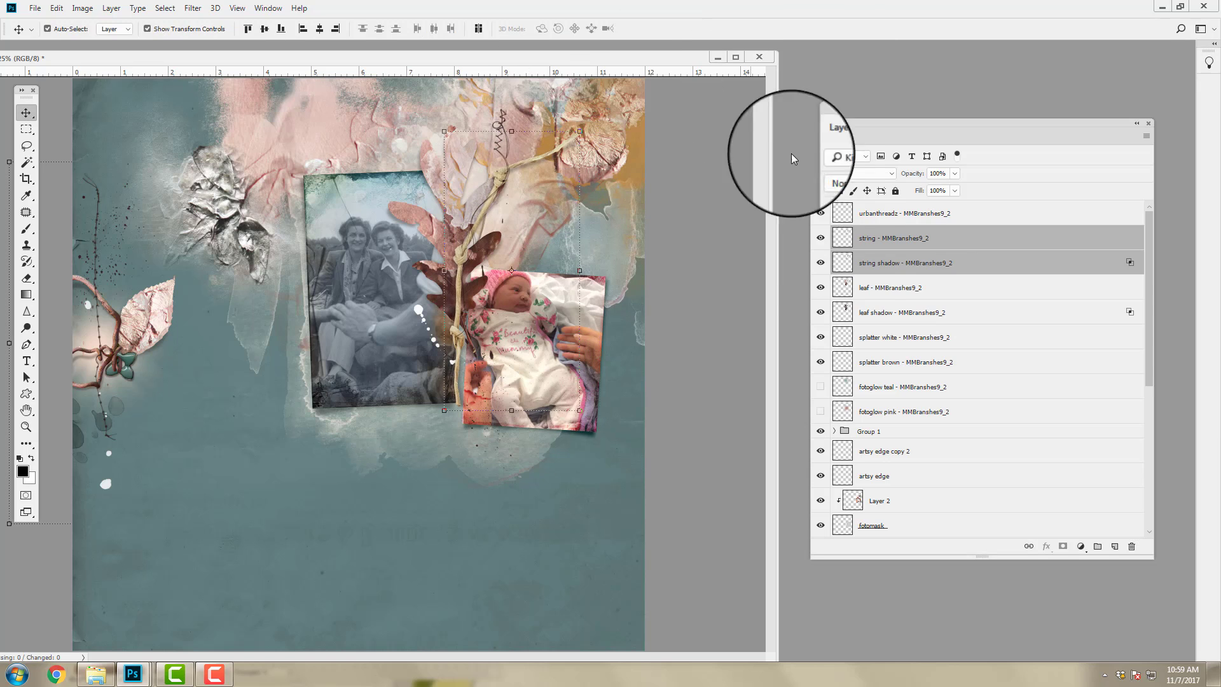
- Move the MMBranshes9_2 urbanthreadz layer down onto the leaf beside the string, with Auto-Select off
left_click(886, 216)
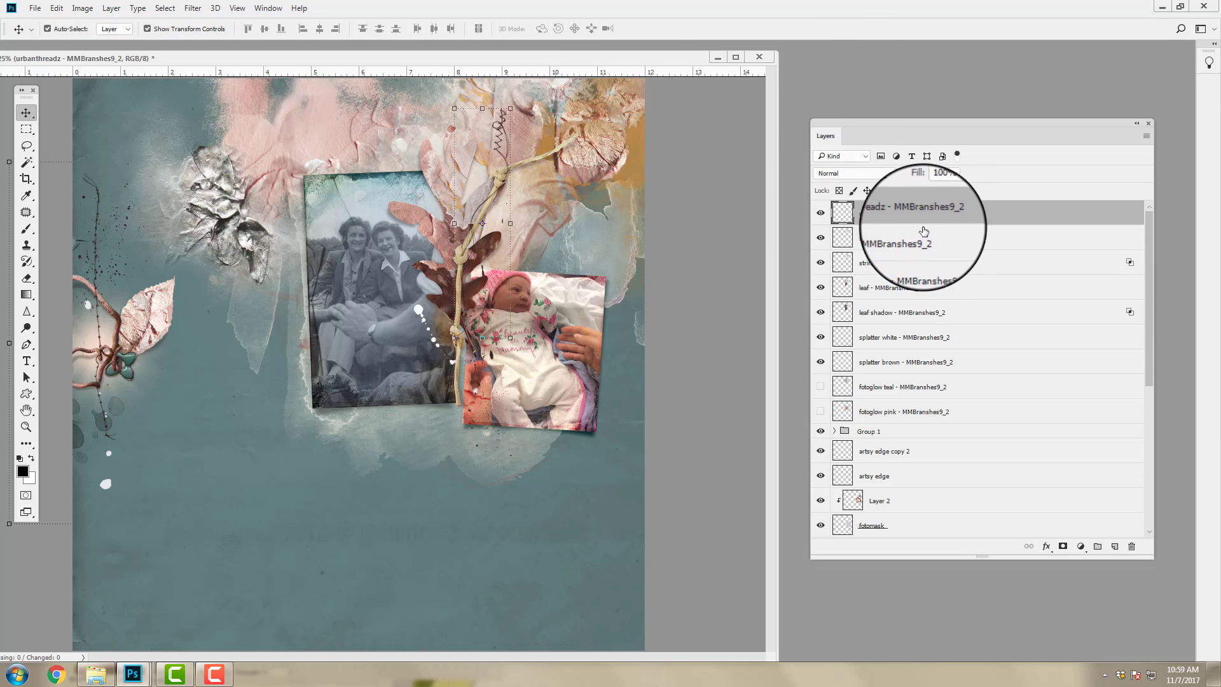
left_click(47, 28)
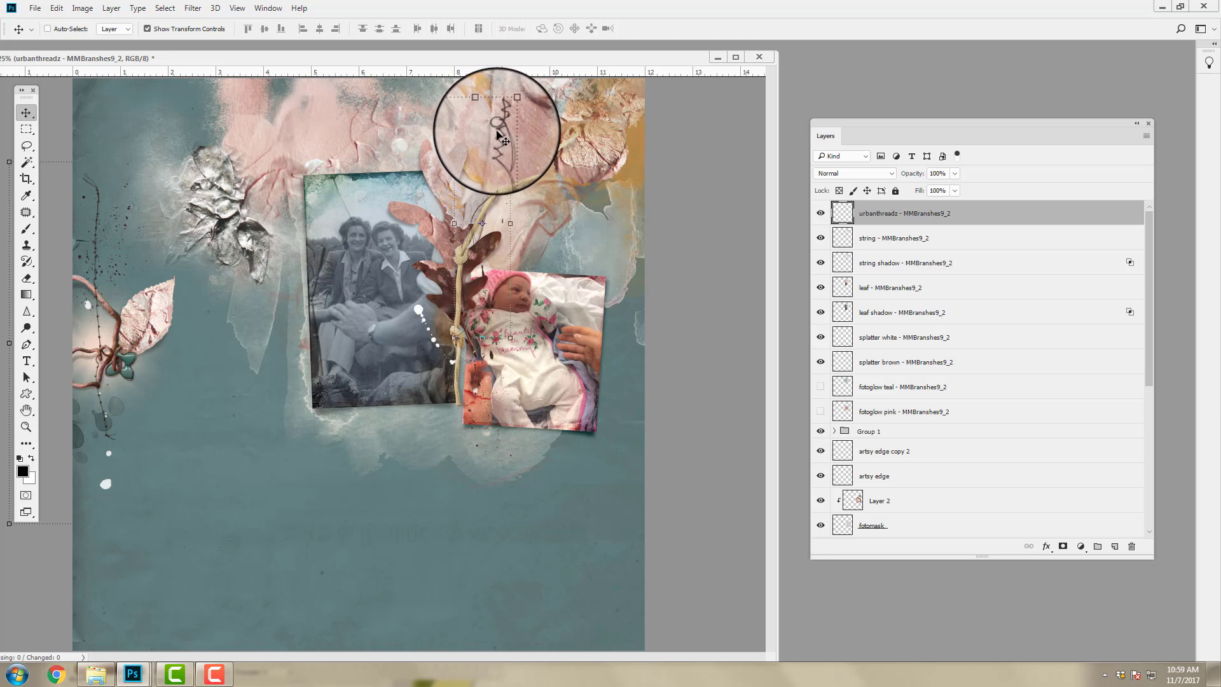
left_click_drag(499, 131, 462, 211)
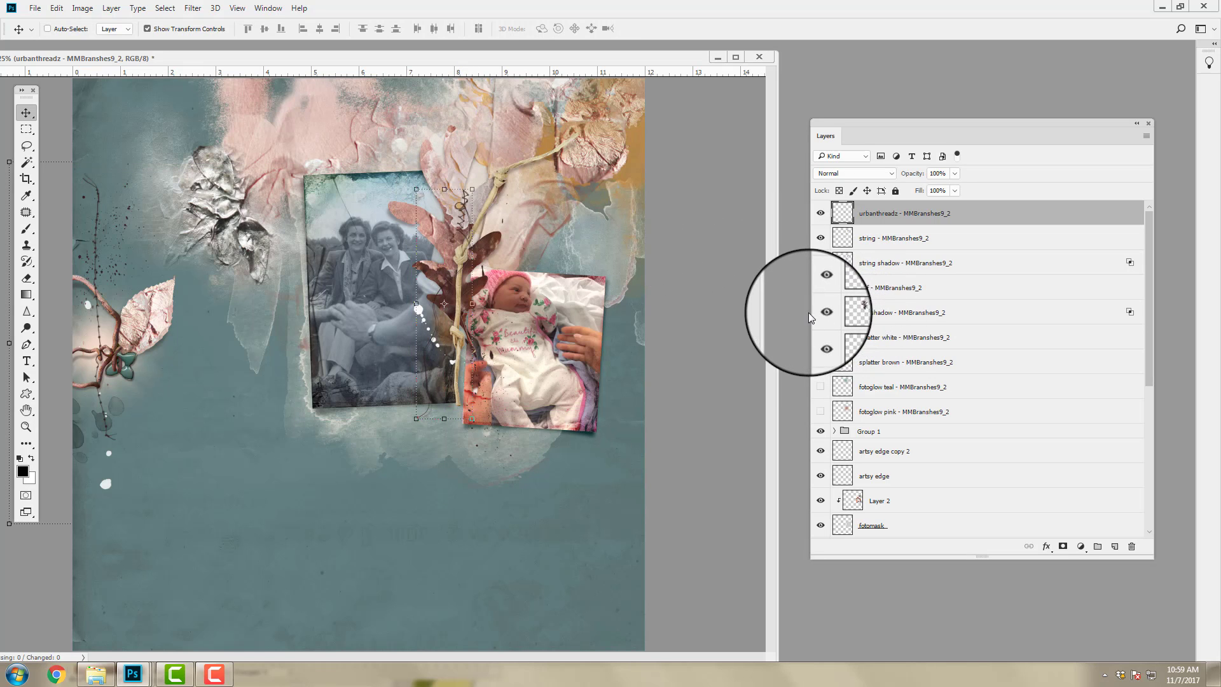
- Move the splatter brown layer down the stack to sit beneath both photos, directly above the SilverLeaves layer
left_click(849, 362)
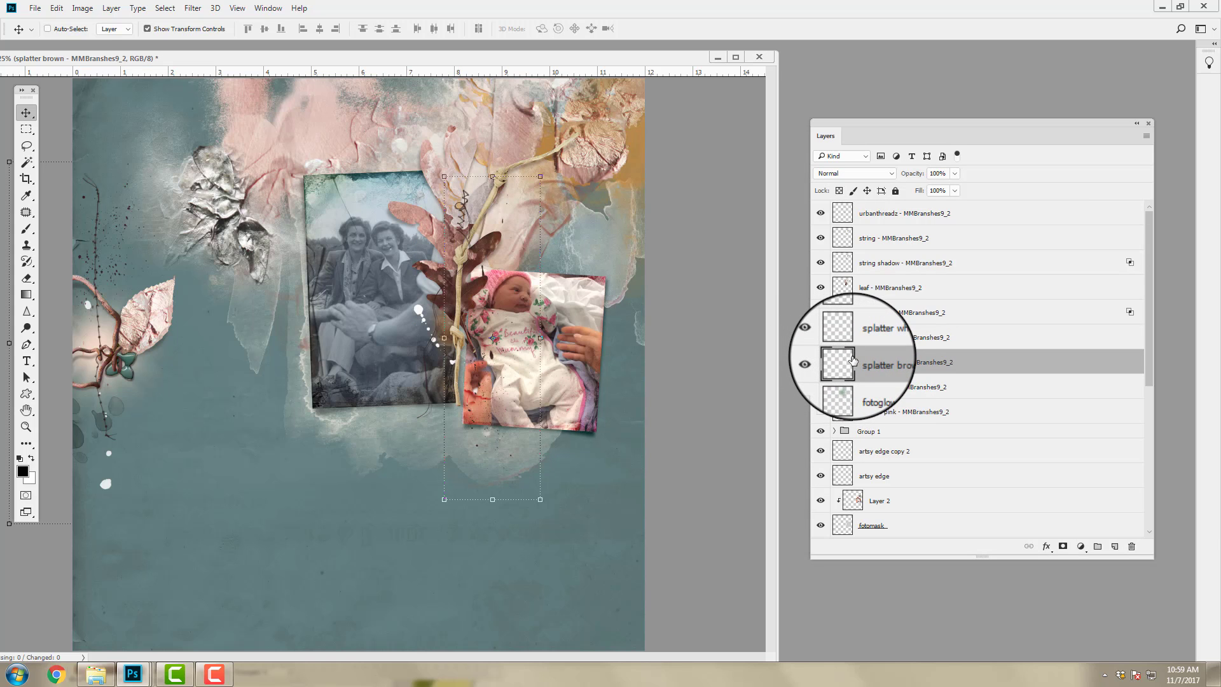
left_click_drag(852, 361, 934, 409)
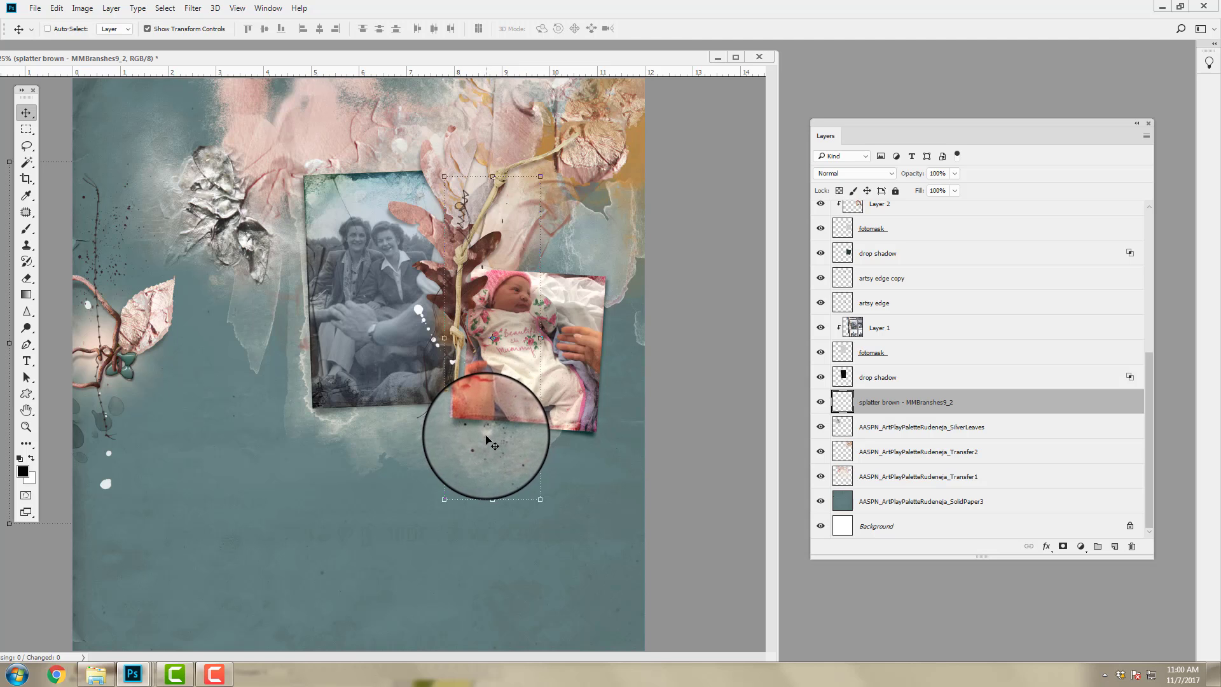
left_click_drag(485, 439, 610, 236)
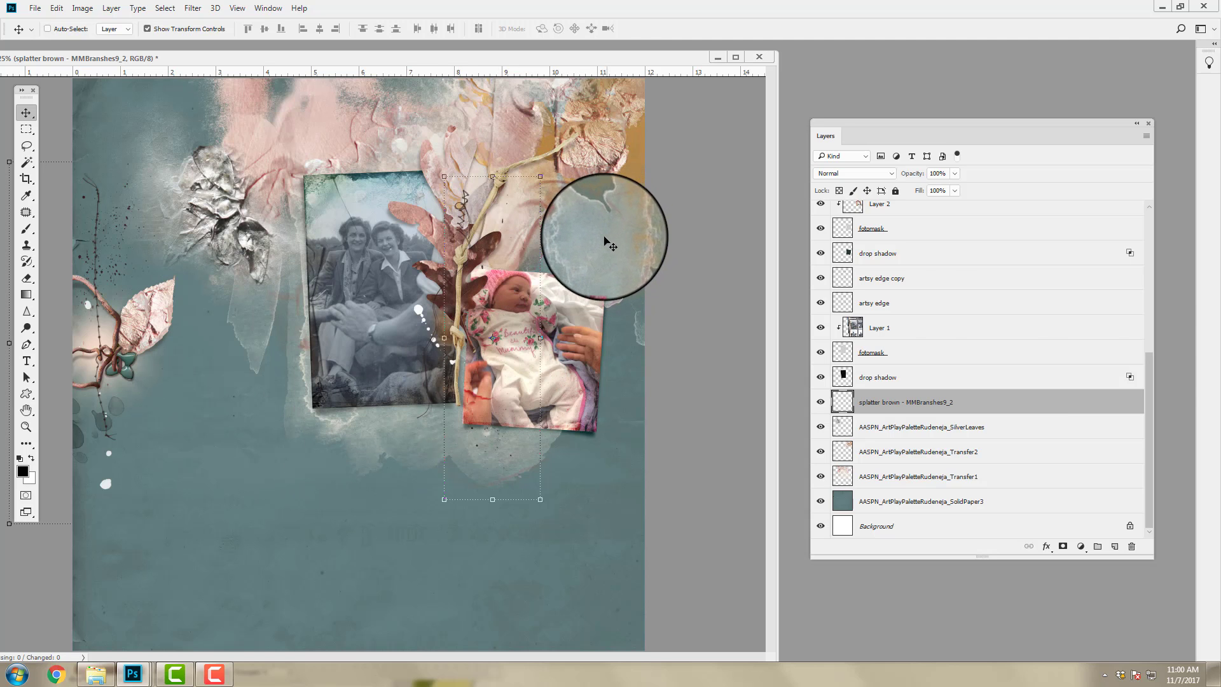
- Make the urbanthreadz layer active, then switch to Windows Explorer and open the Change WordART Mix No 1 folder
left_click_drag(1147, 360, 1171, 224)
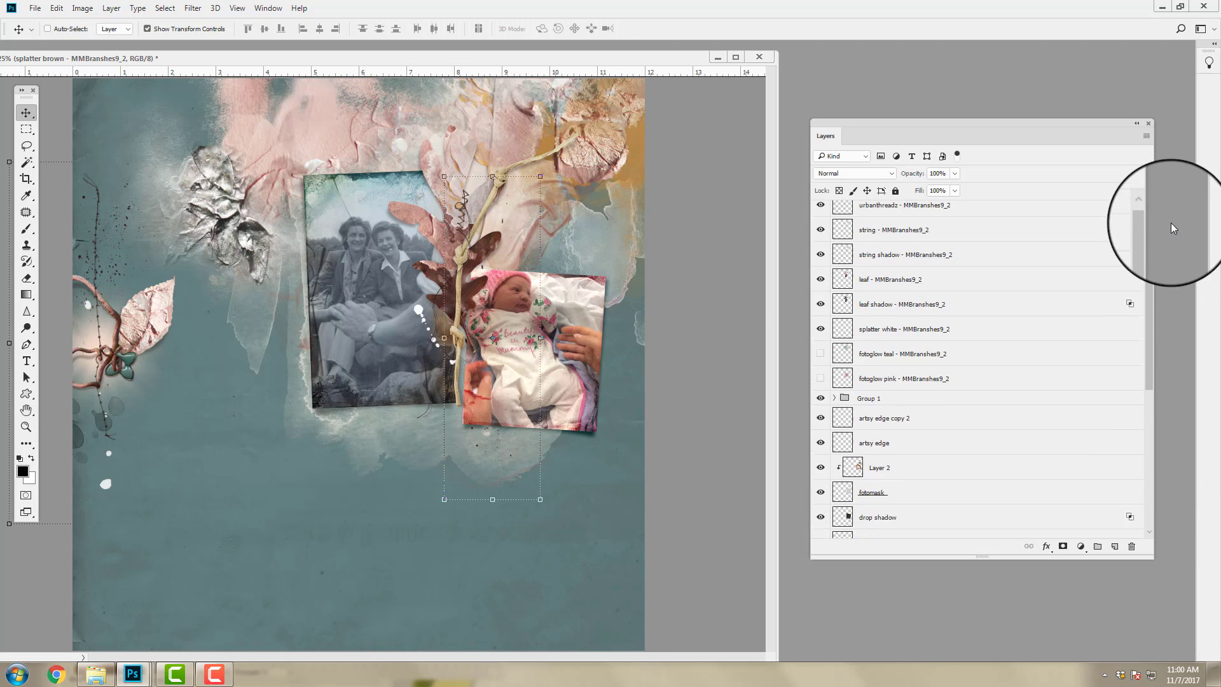
left_click(909, 206)
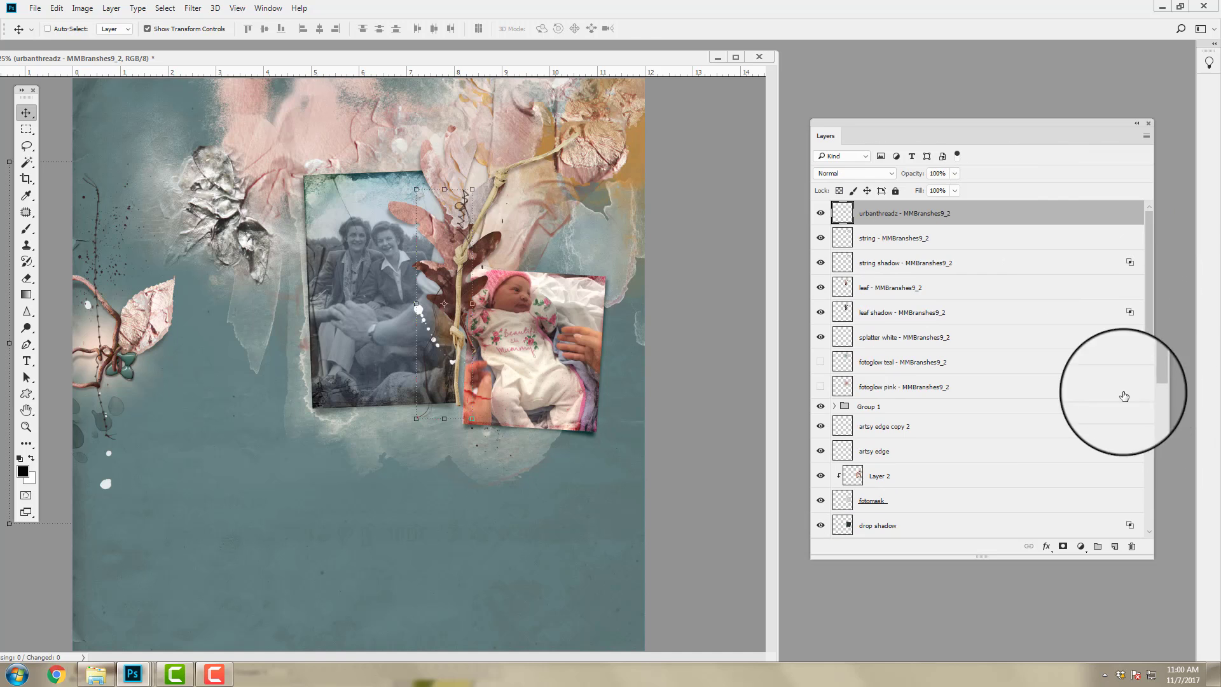
left_click(101, 673)
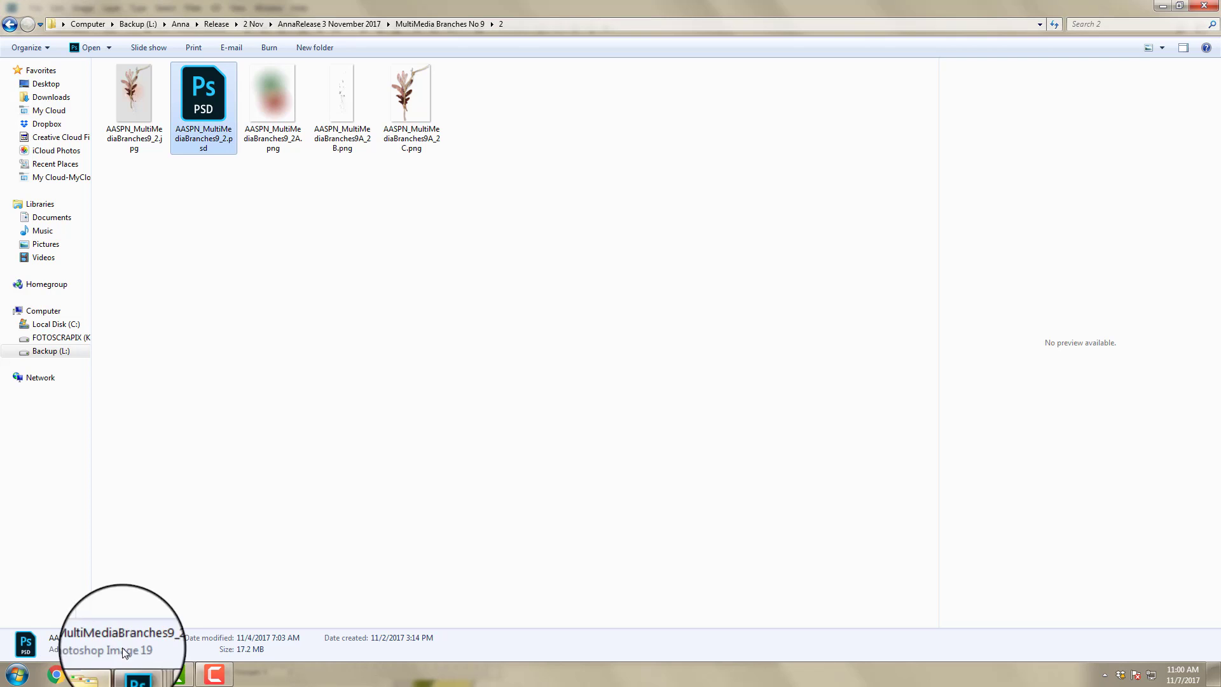
left_click(329, 24)
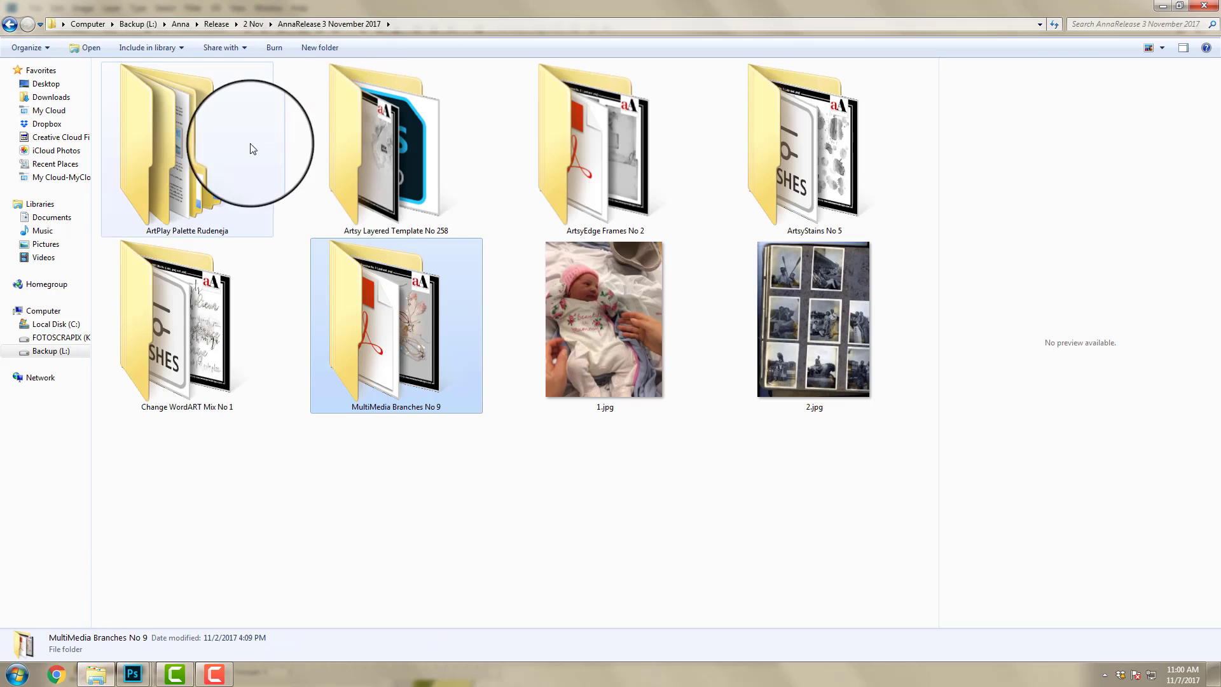
double_click(177, 337)
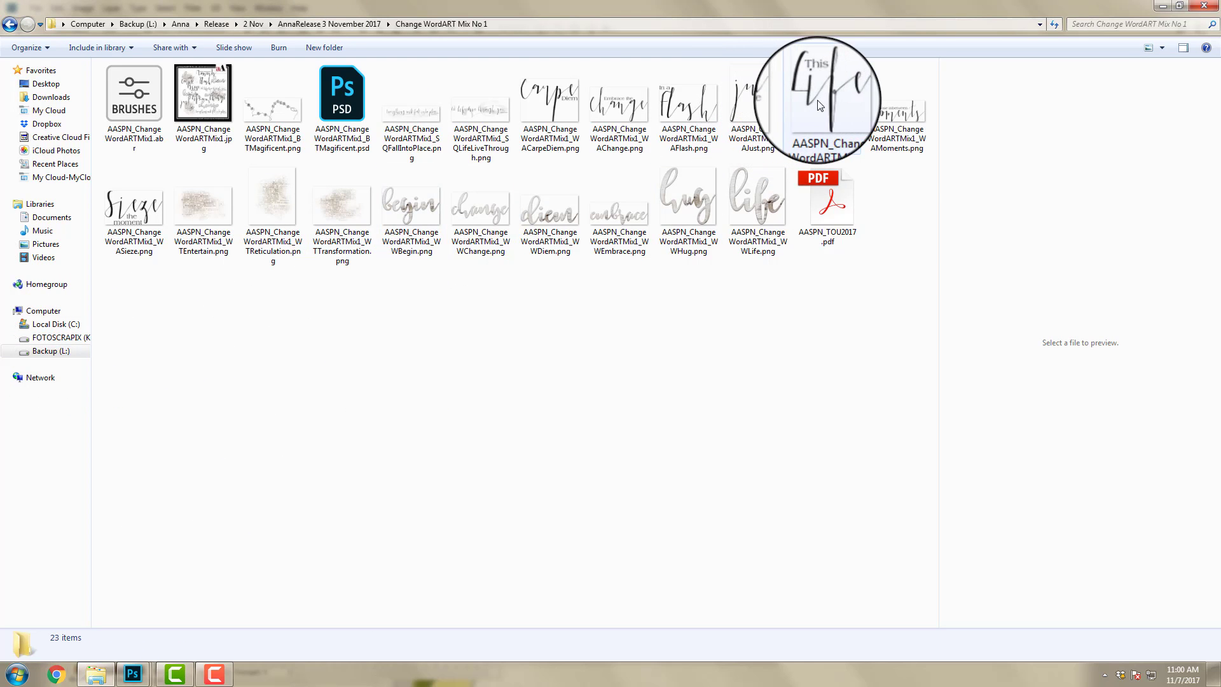
- Preview the WAJust, WWLife, WTEntertain, WTReticulation and WTTransformation word art files in the folder
left_click(763, 102)
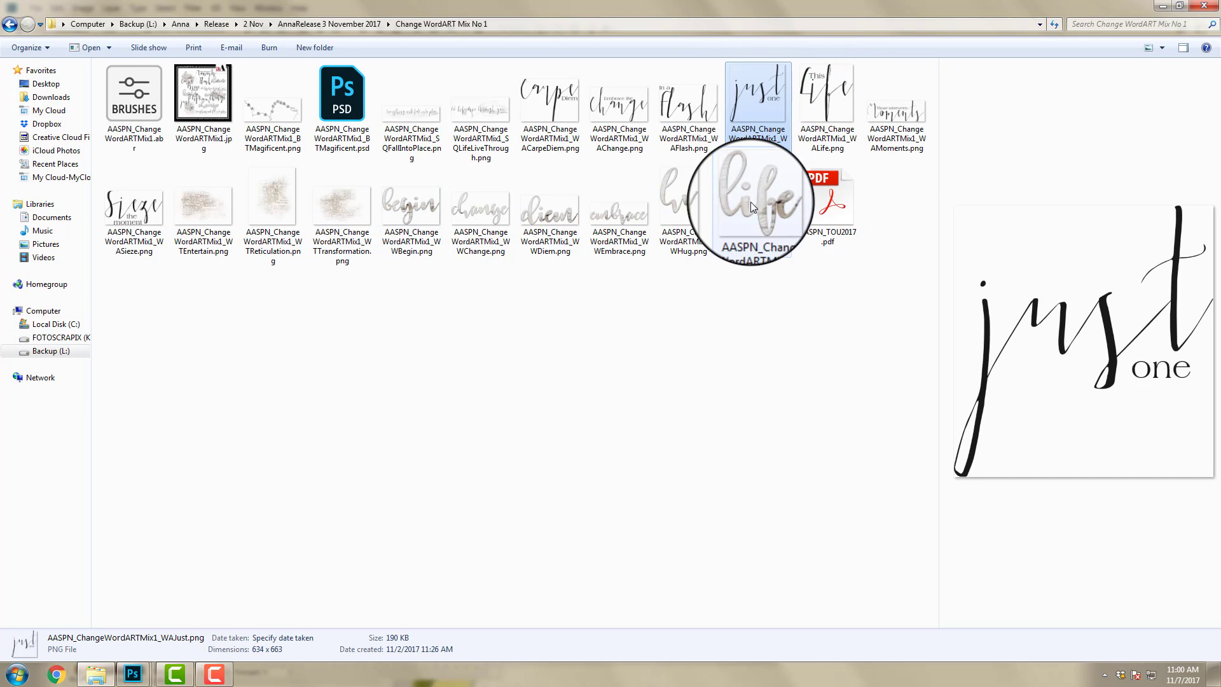
left_click(750, 201)
left_click(760, 98)
left_click(758, 191)
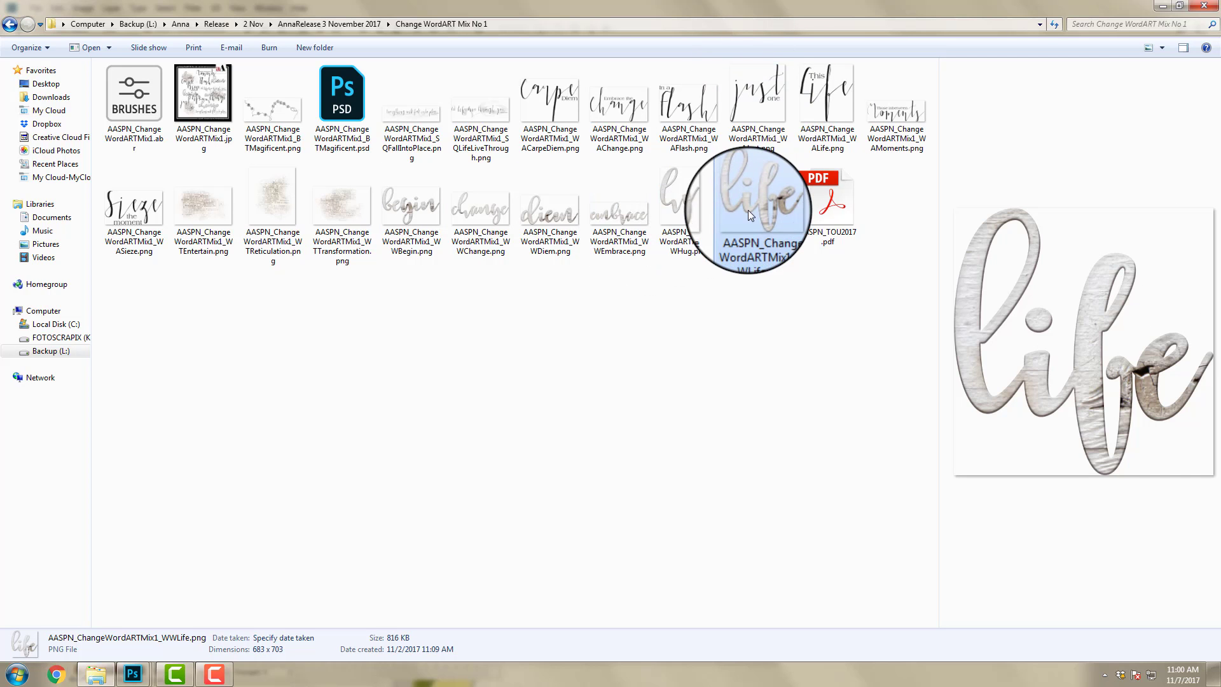
left_click(211, 216)
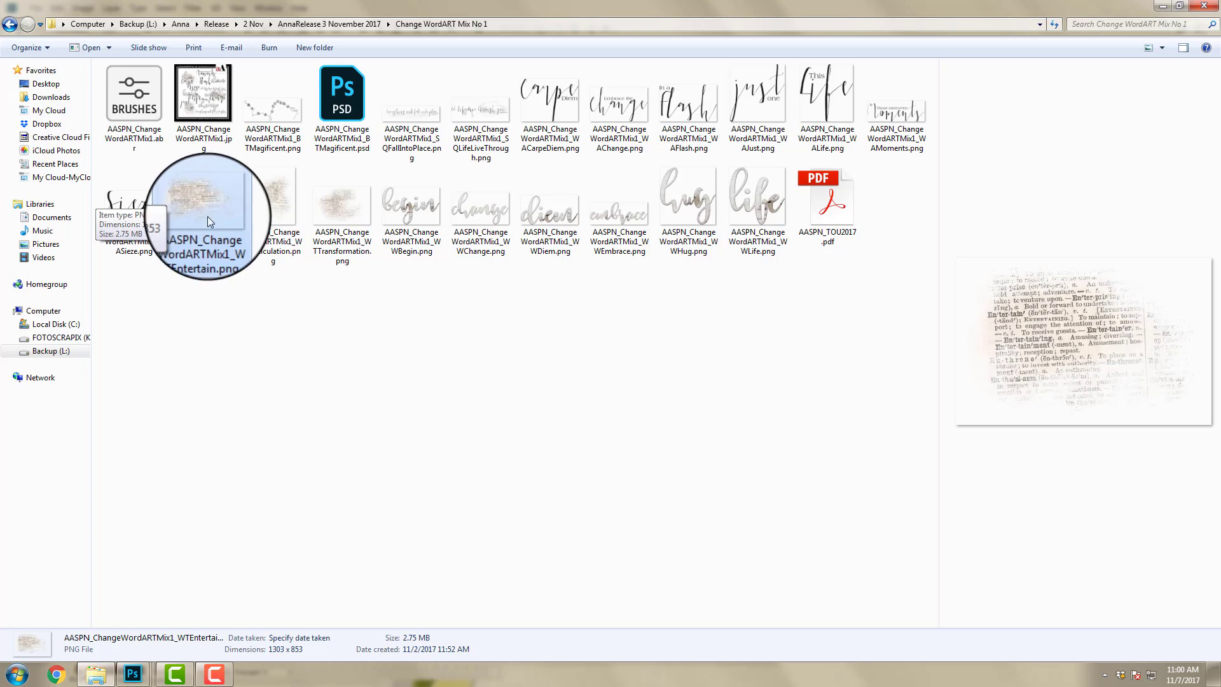
left_click(280, 205)
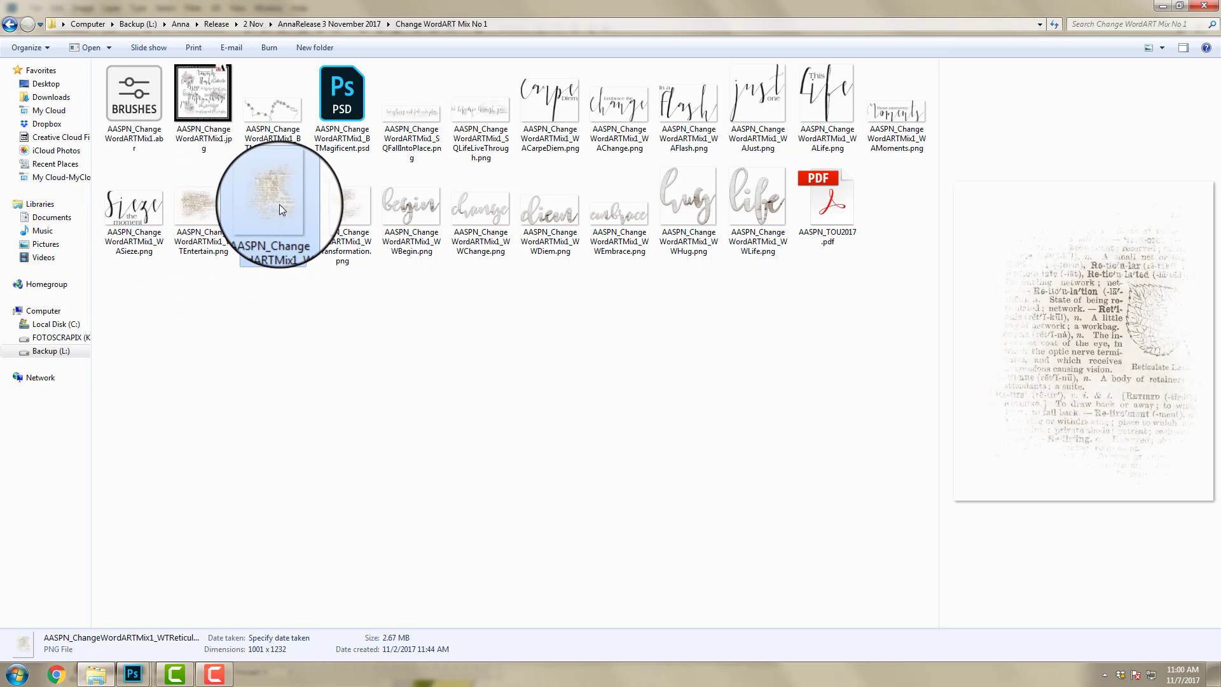
left_click(341, 208)
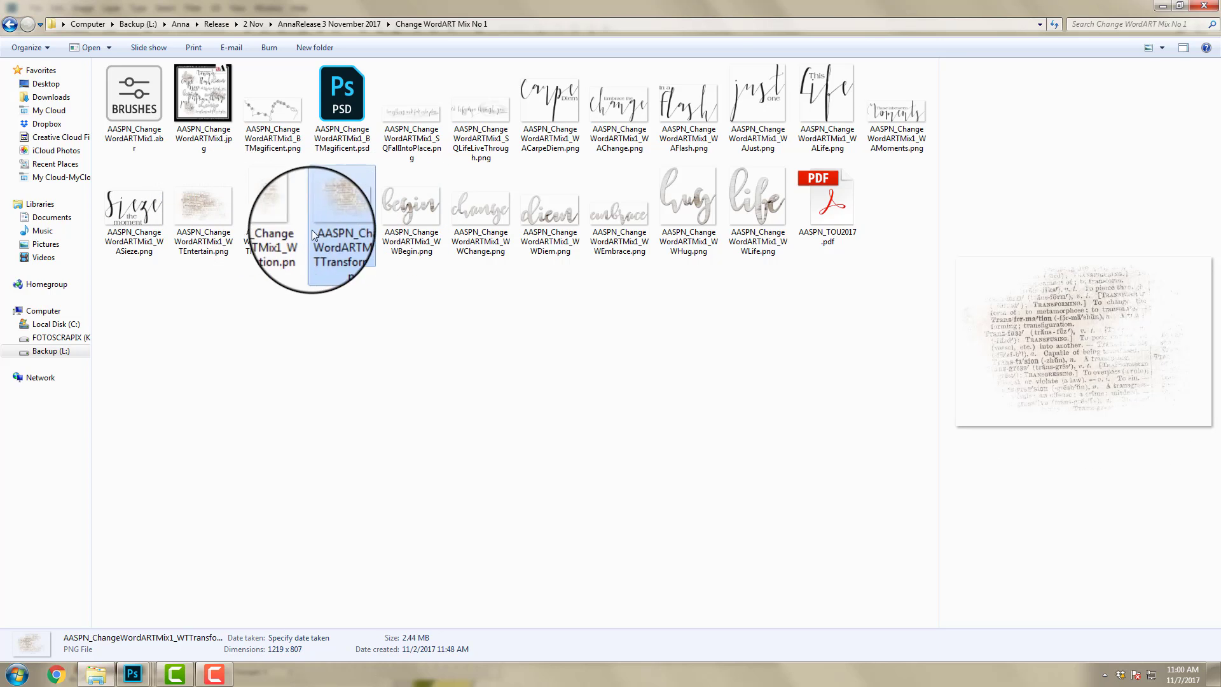
- Place the WTReticulation, WAJust and WWLife word art PNGs together on the page in Photoshop, each at 100% size
left_click(270, 207)
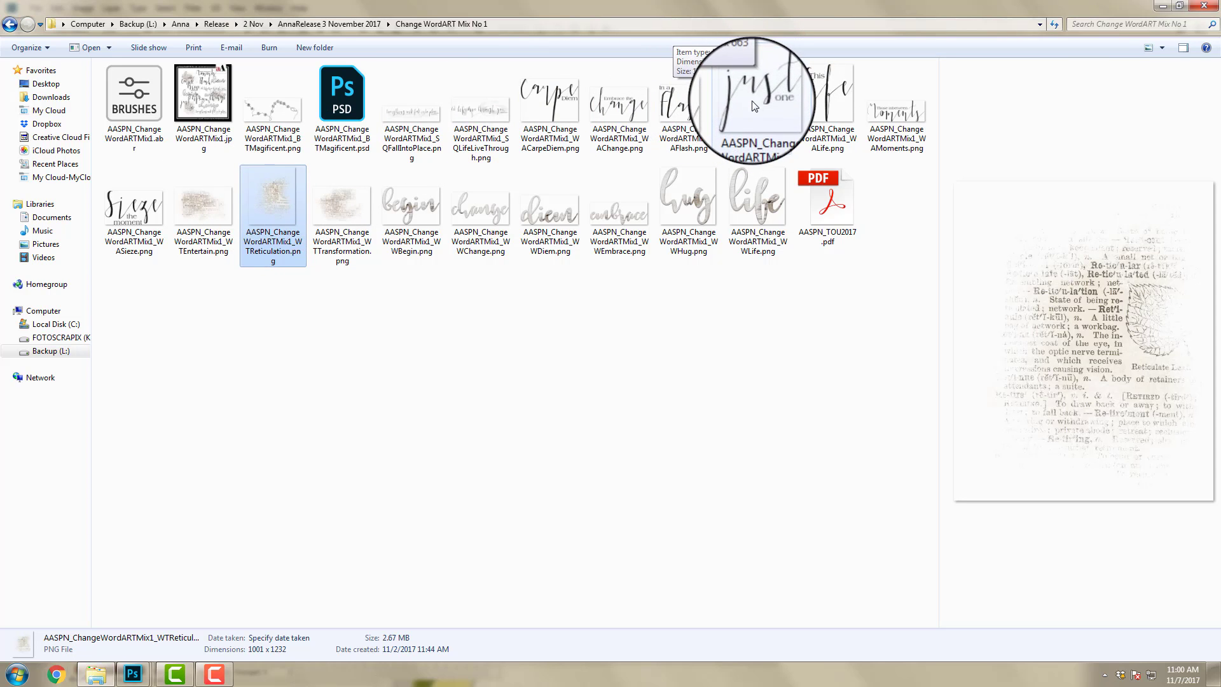
left_click(781, 111, "ctrl")
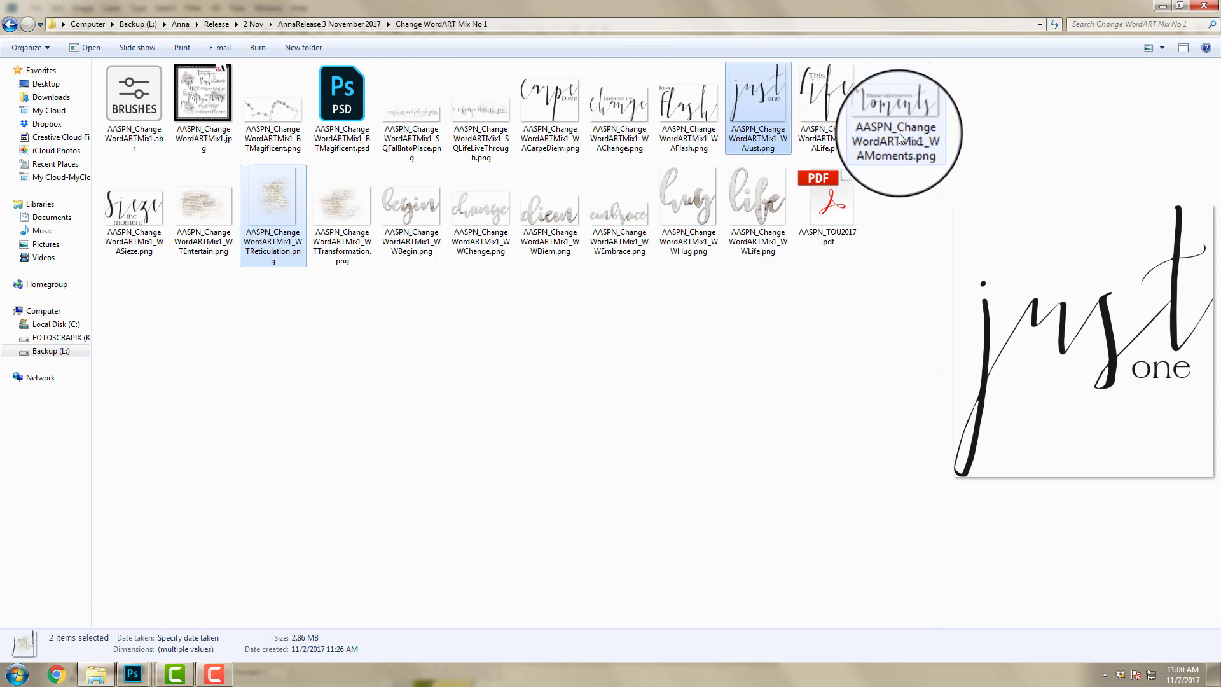
left_click(772, 201, "ctrl")
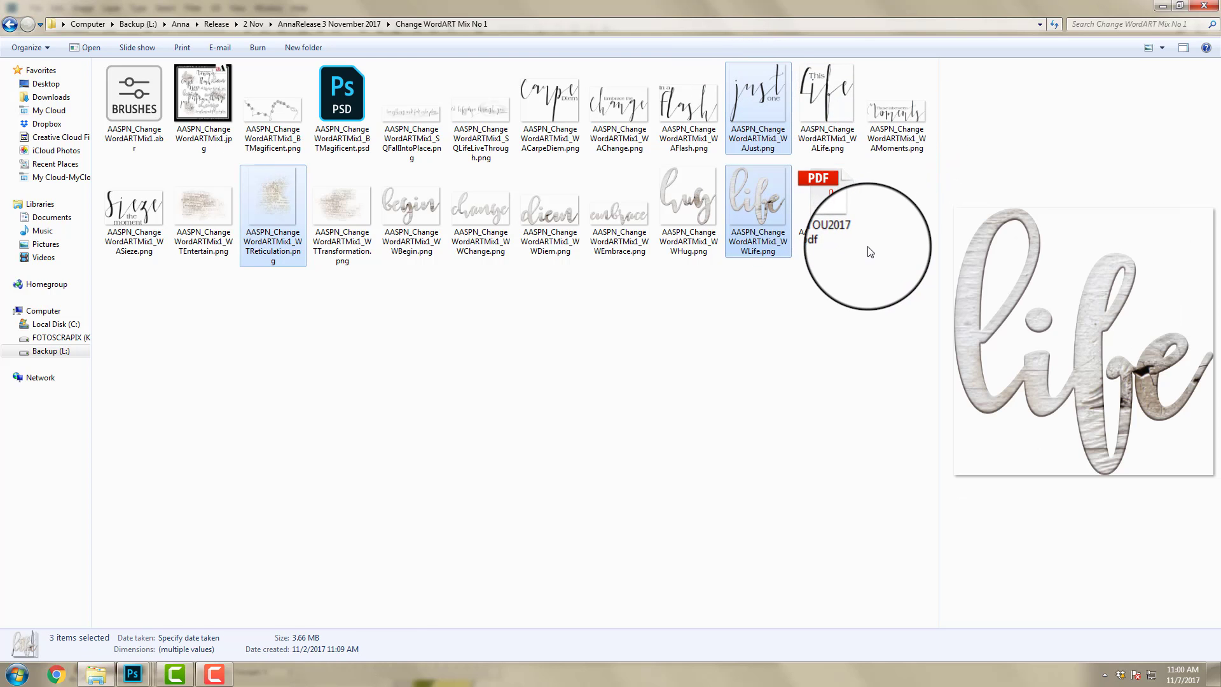
left_click_drag(747, 207, 79, 136)
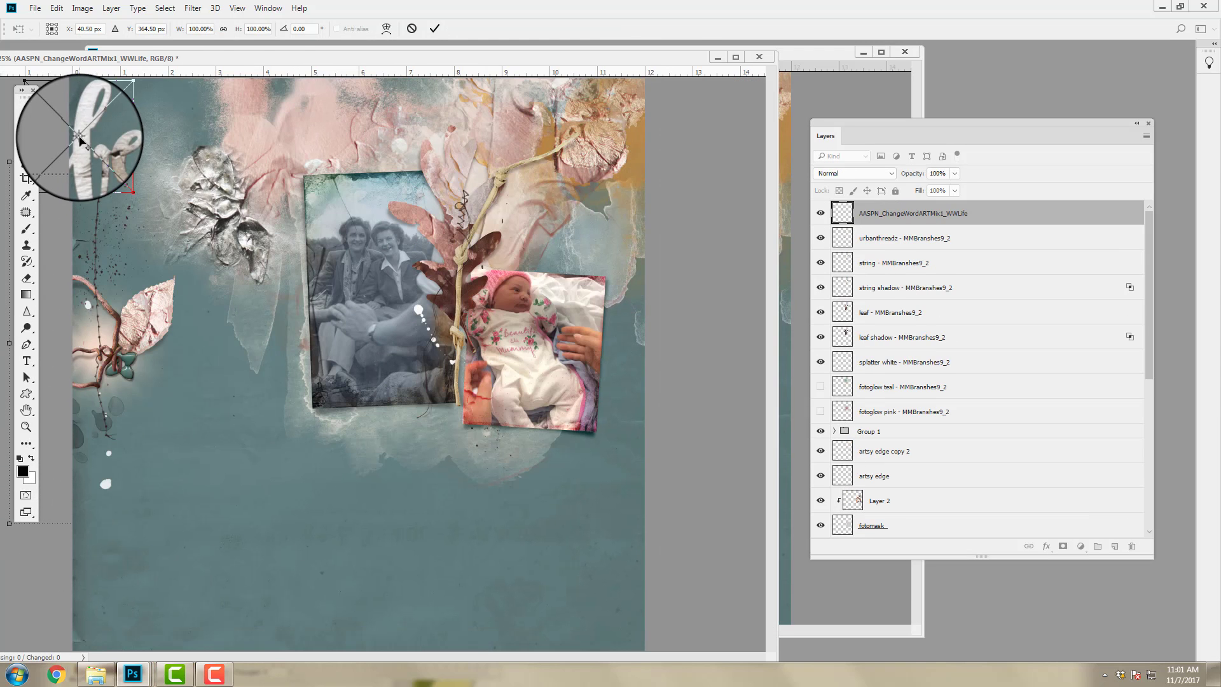
left_click(434, 32)
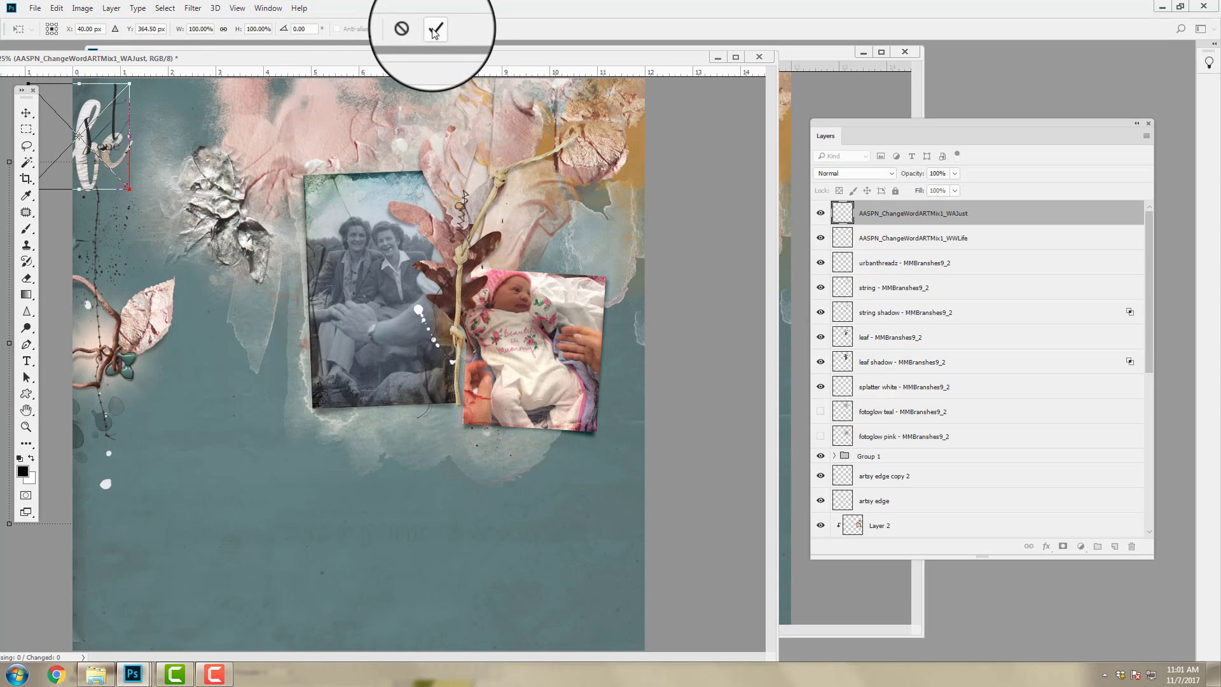
left_click(434, 32)
left_click(434, 32)
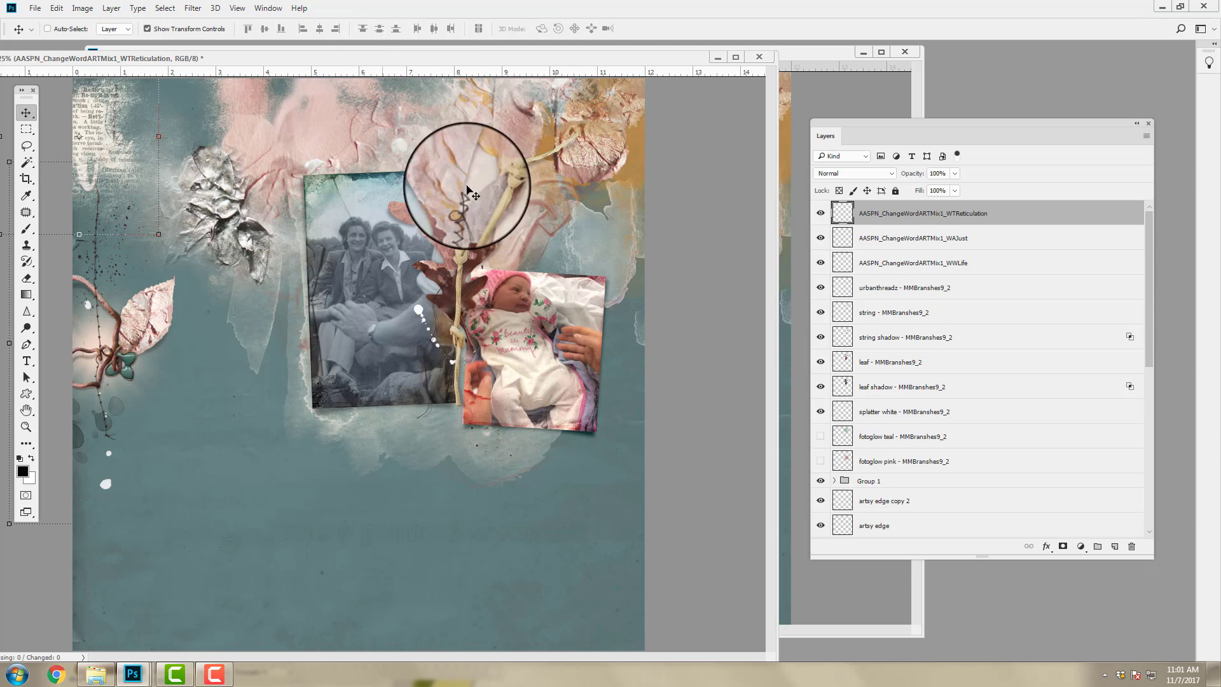
- Move the three word art layers together to the area above the baby photo and minimize the finished reference page
left_click(887, 263, "shift")
left_click_drag(136, 105, 570, 214)
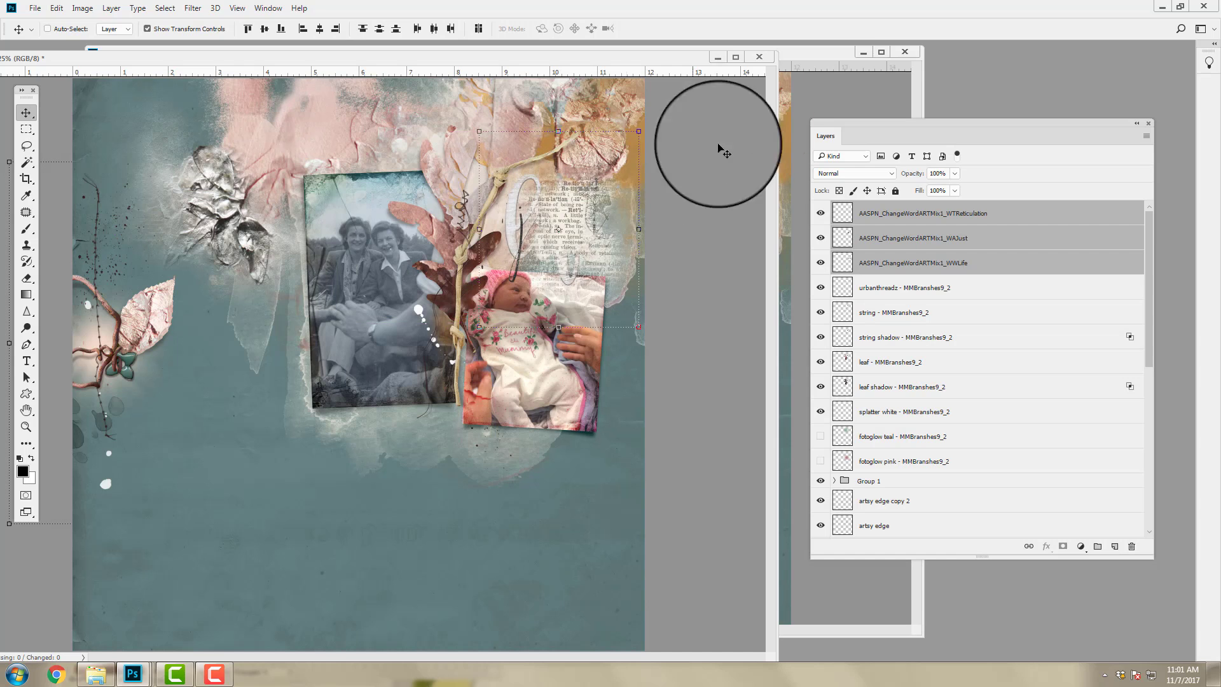
left_click_drag(837, 57, 687, 138)
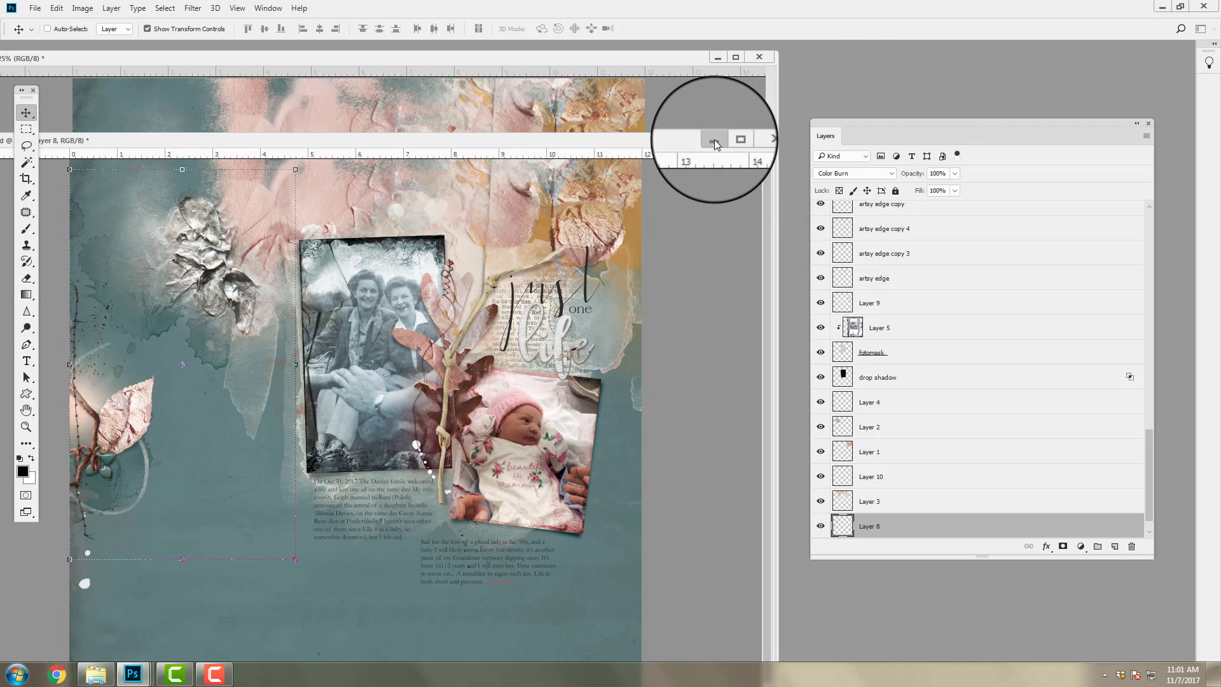
left_click(714, 139)
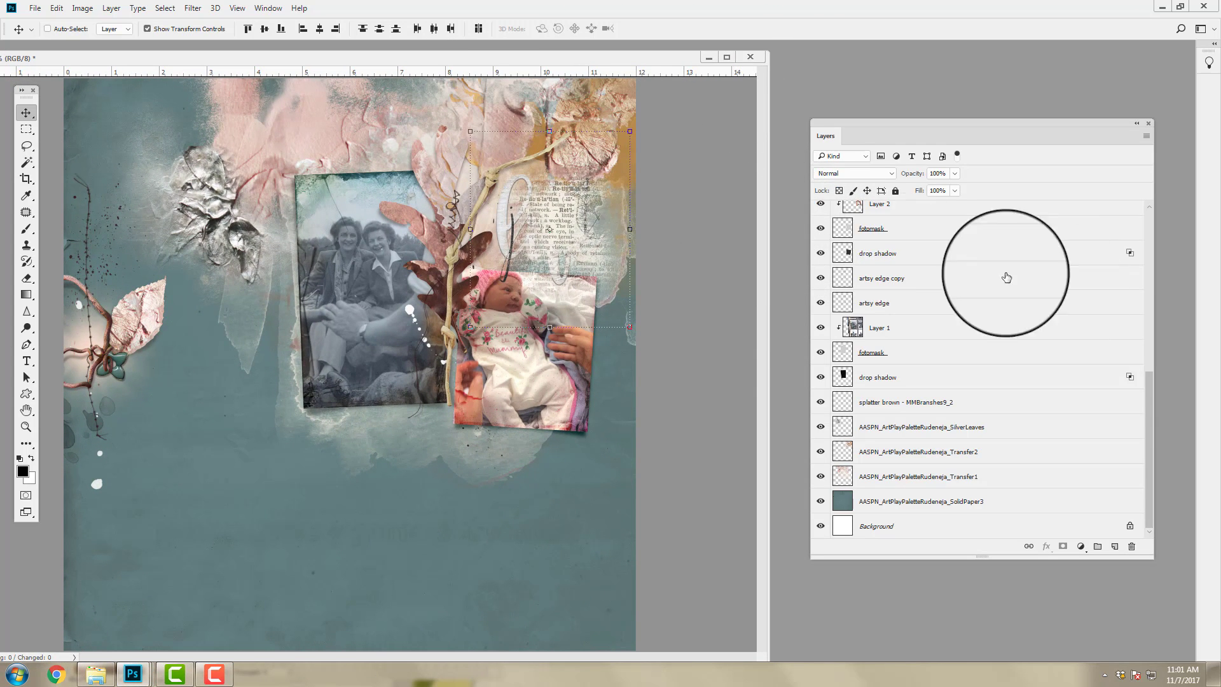
- Restack the three word art layers beneath the photos, above splatter brown, with WTReticulation lowest of the three
left_click_drag(1149, 375, 1191, 232)
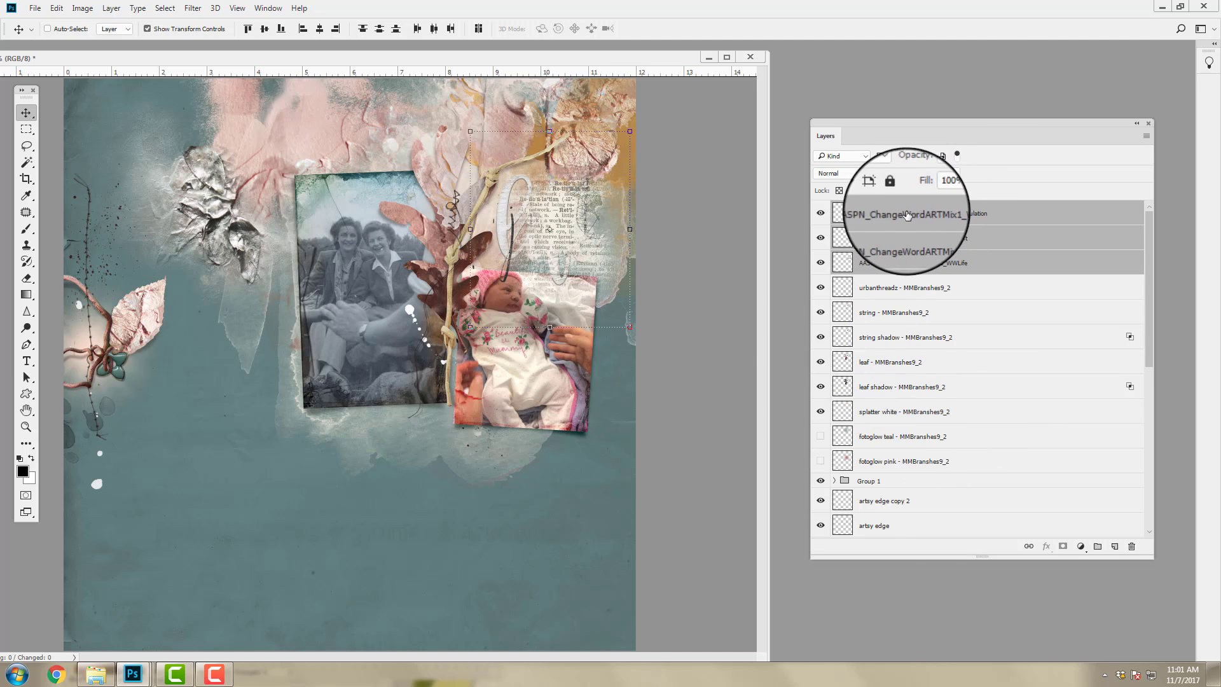
left_click_drag(874, 215, 874, 394)
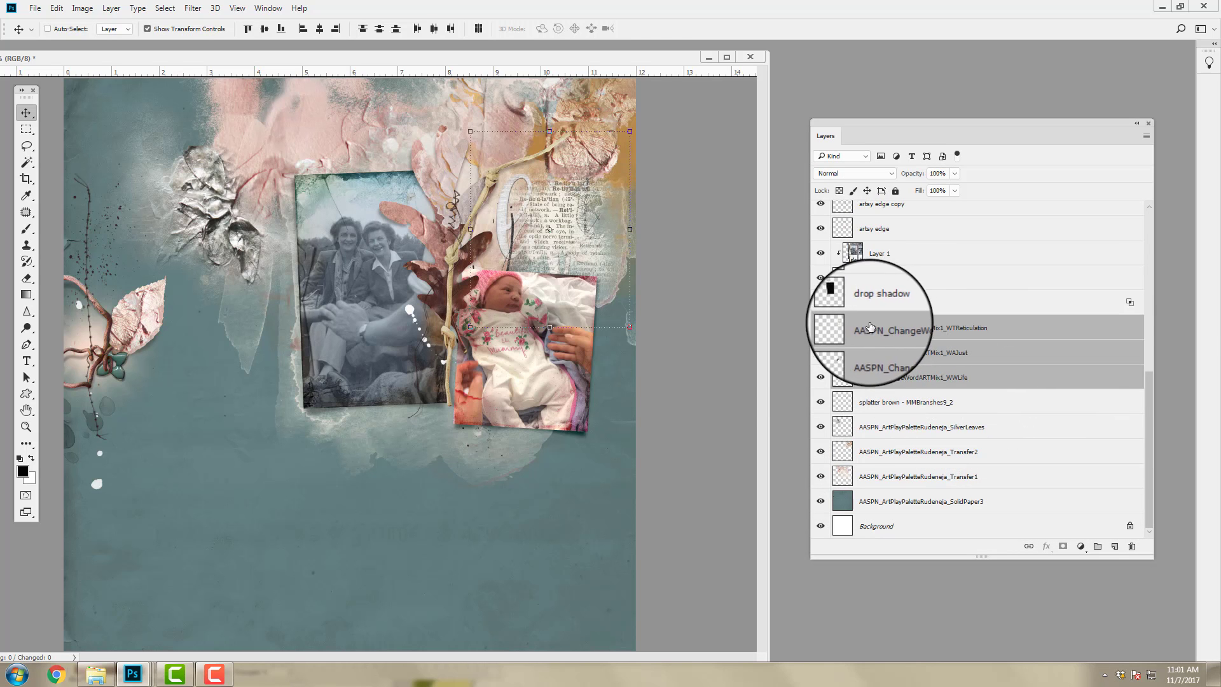
left_click(878, 327)
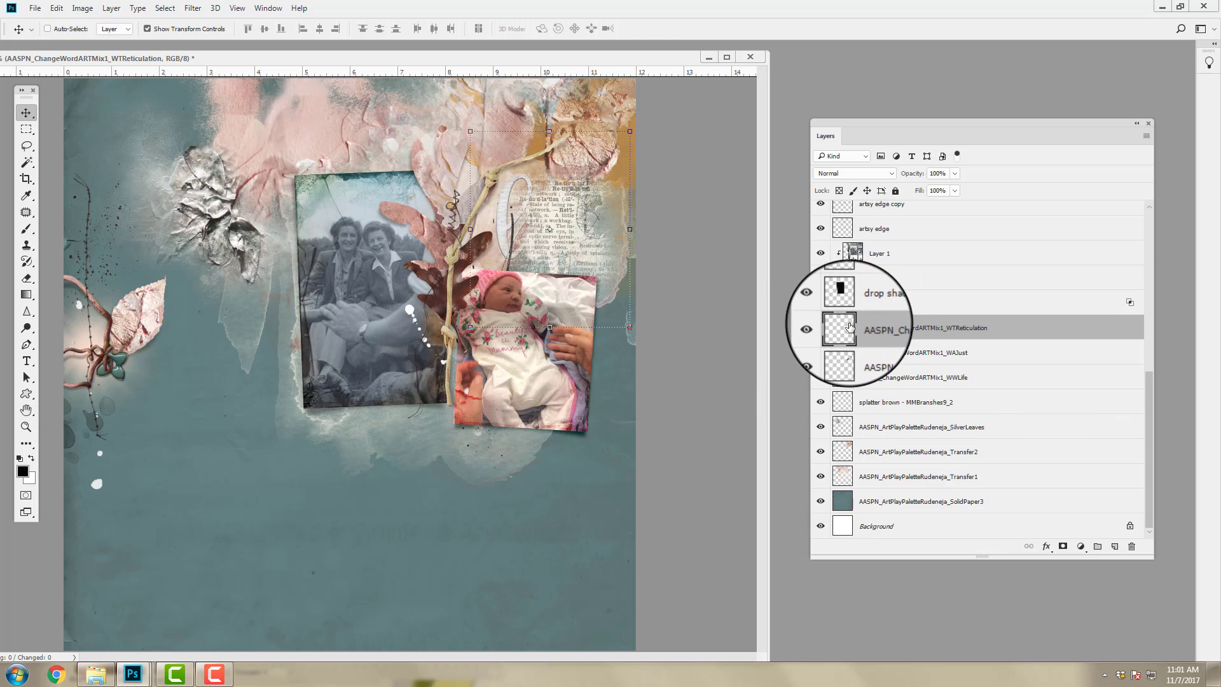
left_click_drag(845, 329, 866, 389)
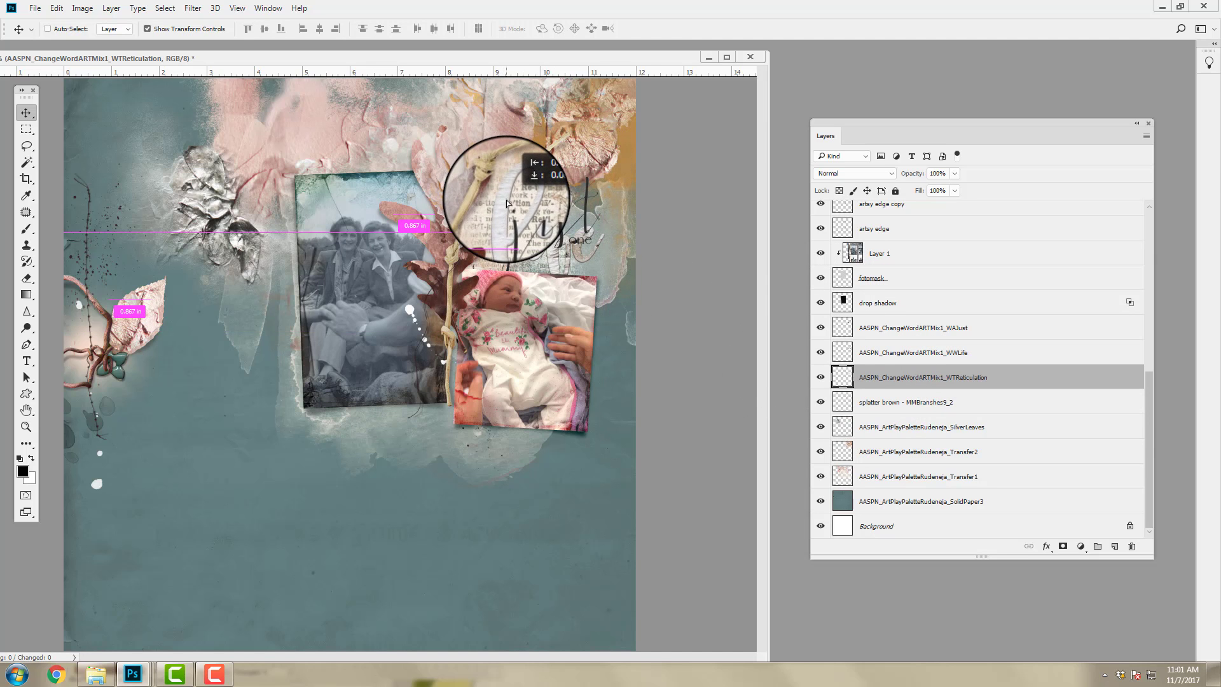
- Raise the WAJust word art with Auto-Select on, and scale WWLife to about 66%, positioning it below "just one"
left_click(833, 350)
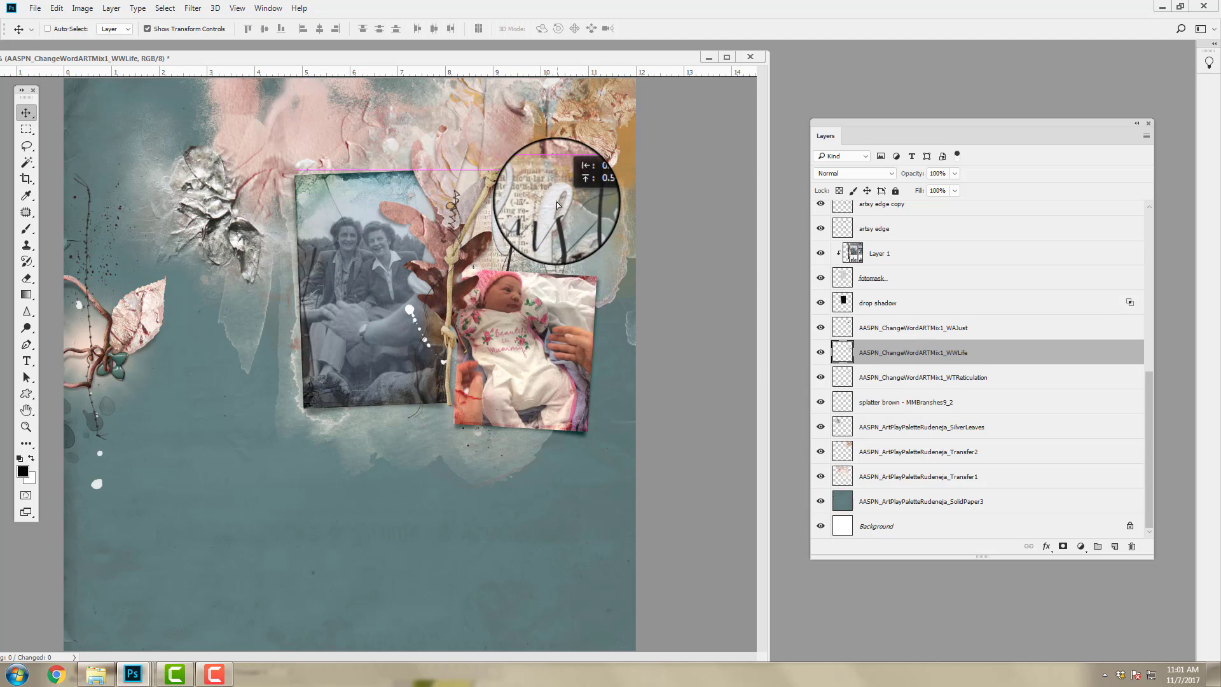
left_click(48, 28)
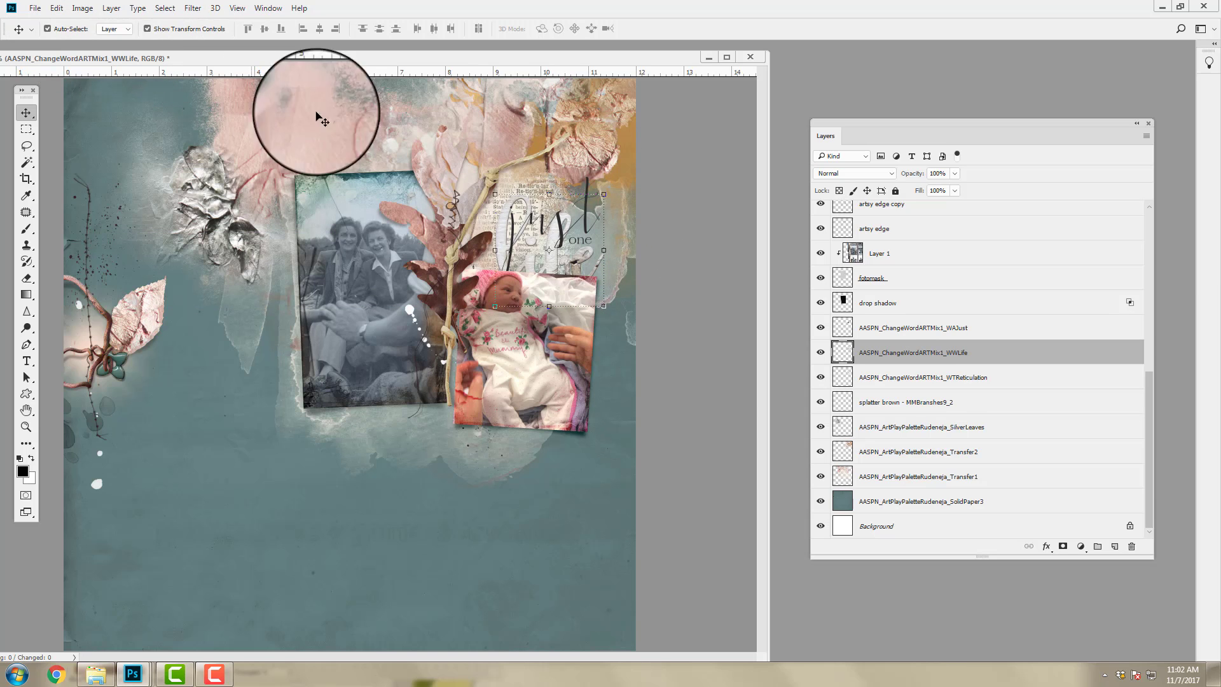
left_click_drag(561, 232, 560, 214)
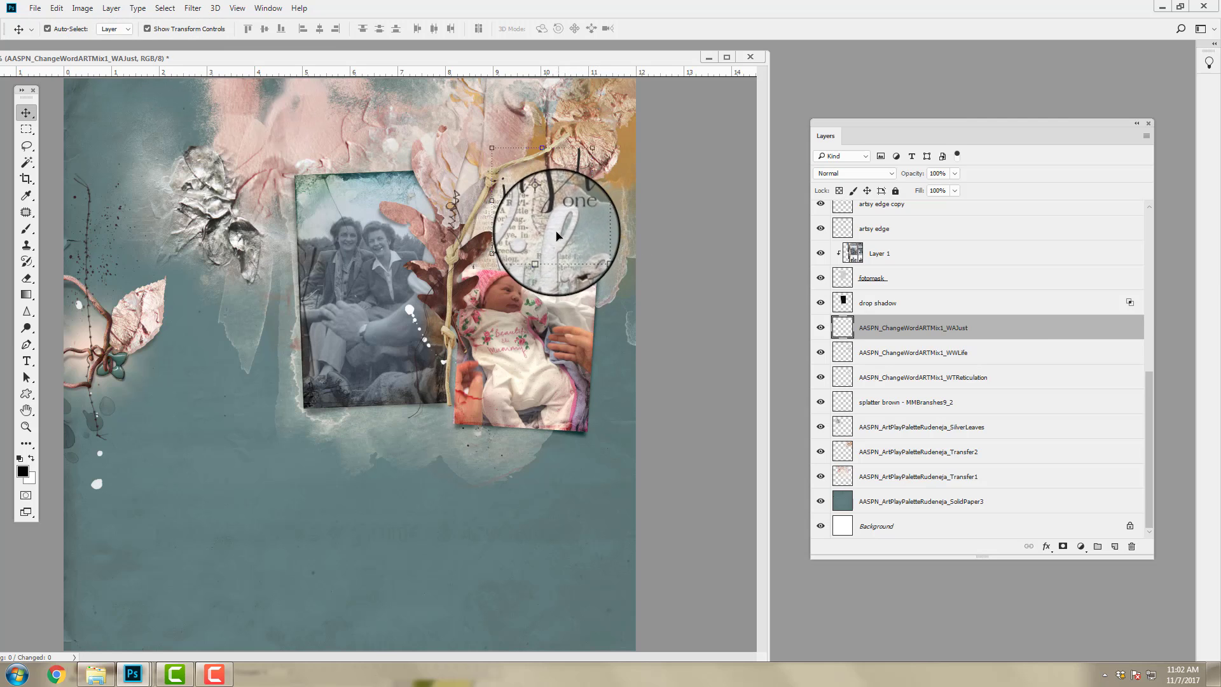
left_click_drag(556, 236, 564, 247)
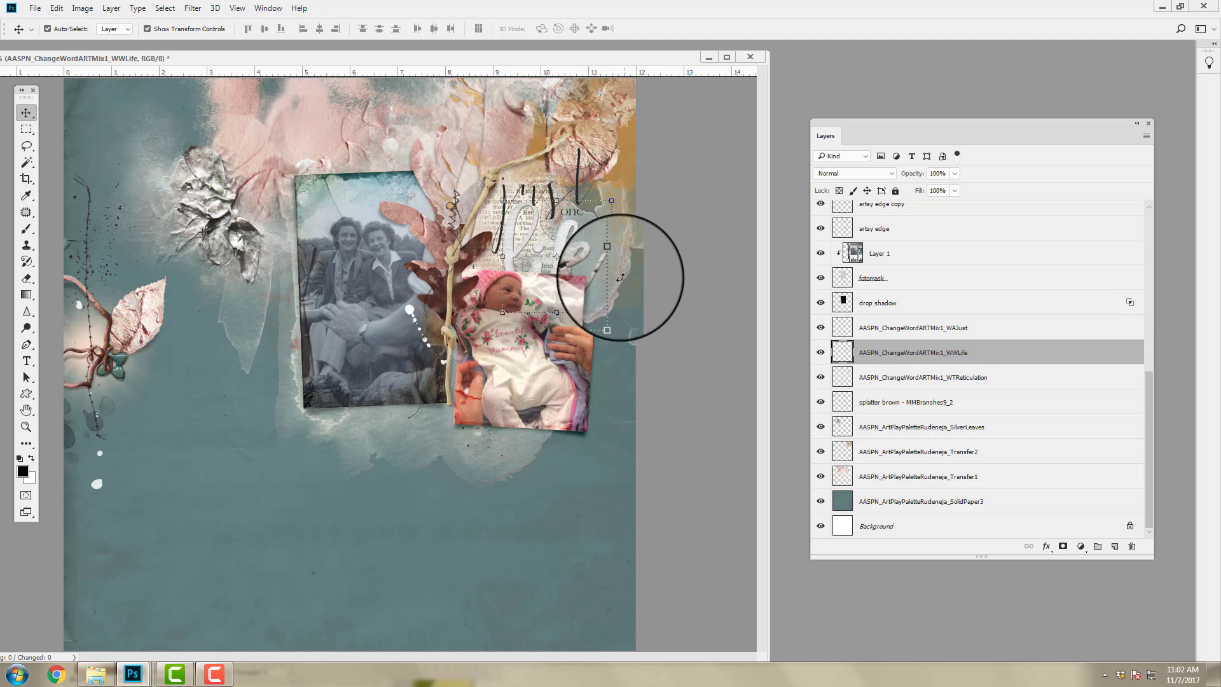
left_click_drag(611, 313, 578, 254)
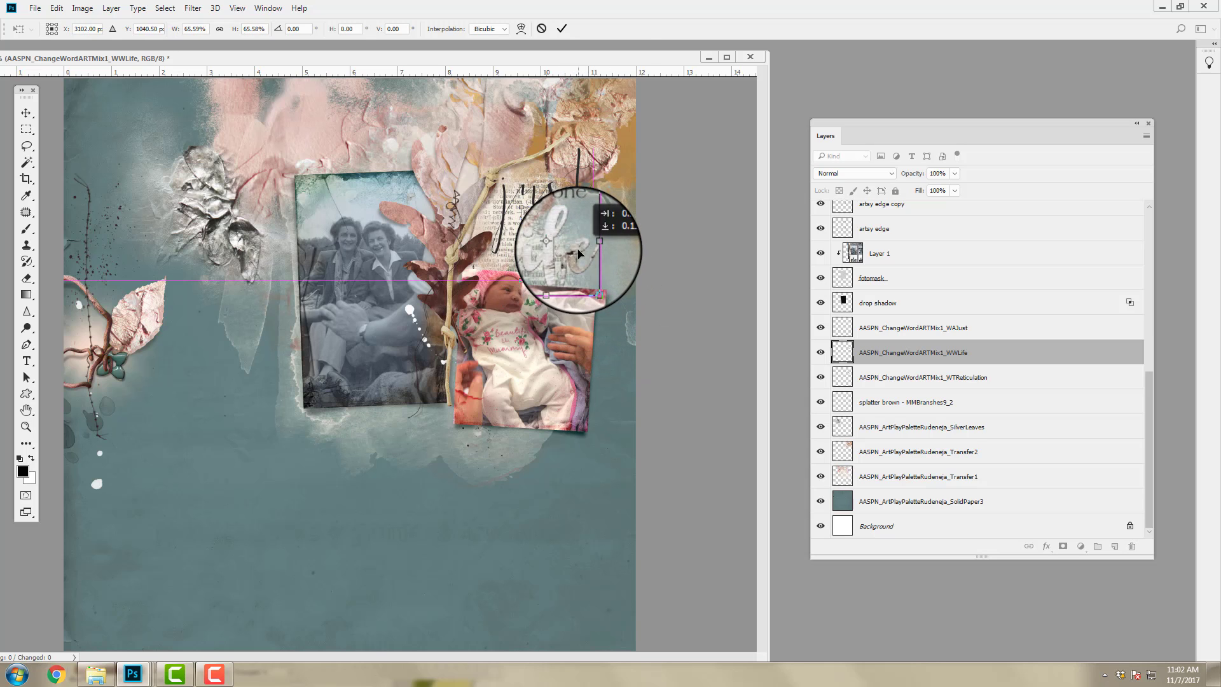
left_click(562, 28)
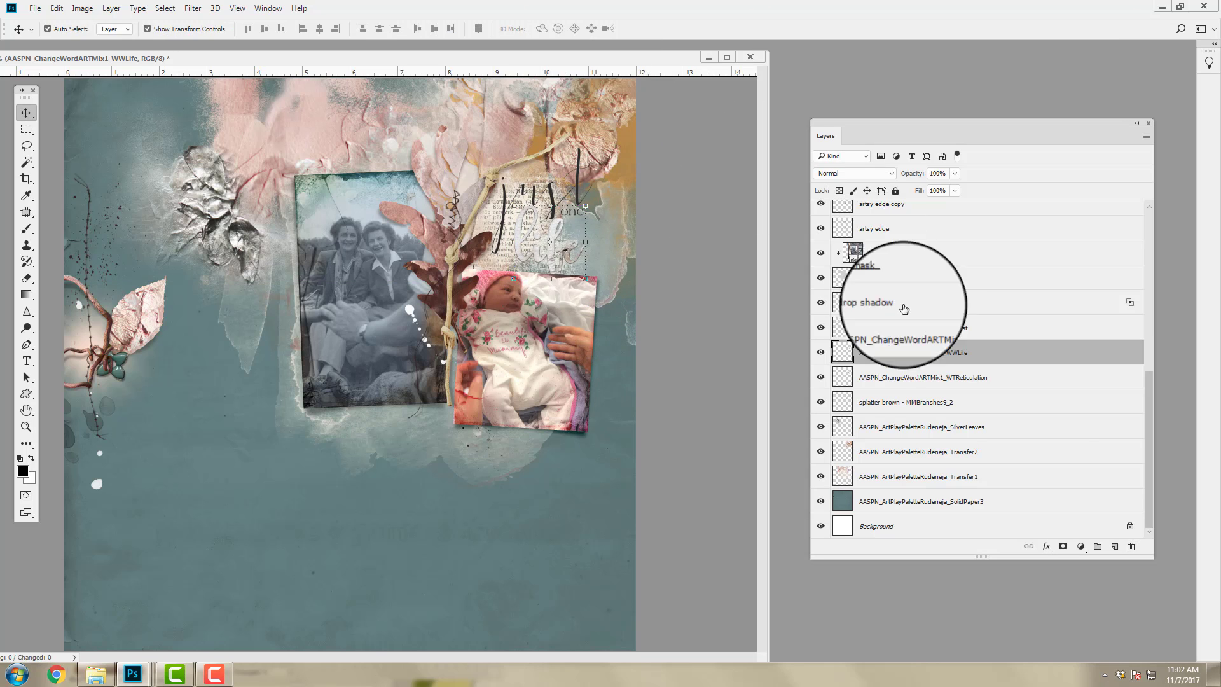
- Nudge the WAJust word art slightly up and right, and the WWLife word art up so it tucks beneath it
left_click(881, 336)
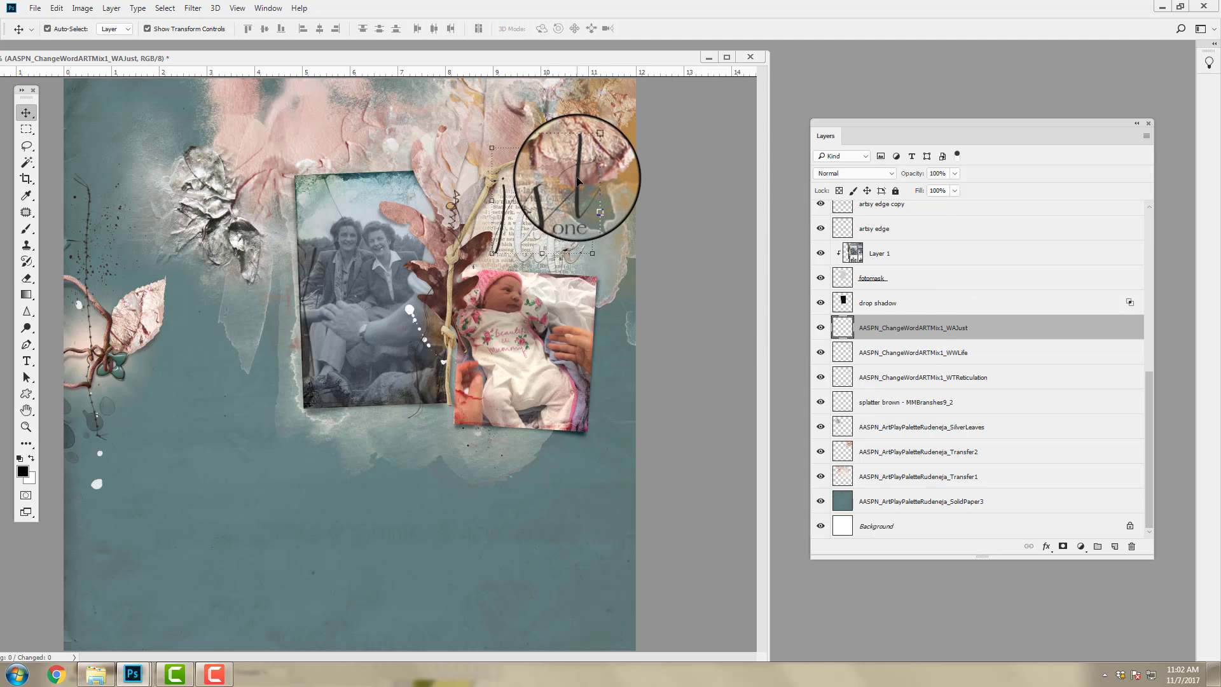
left_click_drag(577, 181, 584, 175)
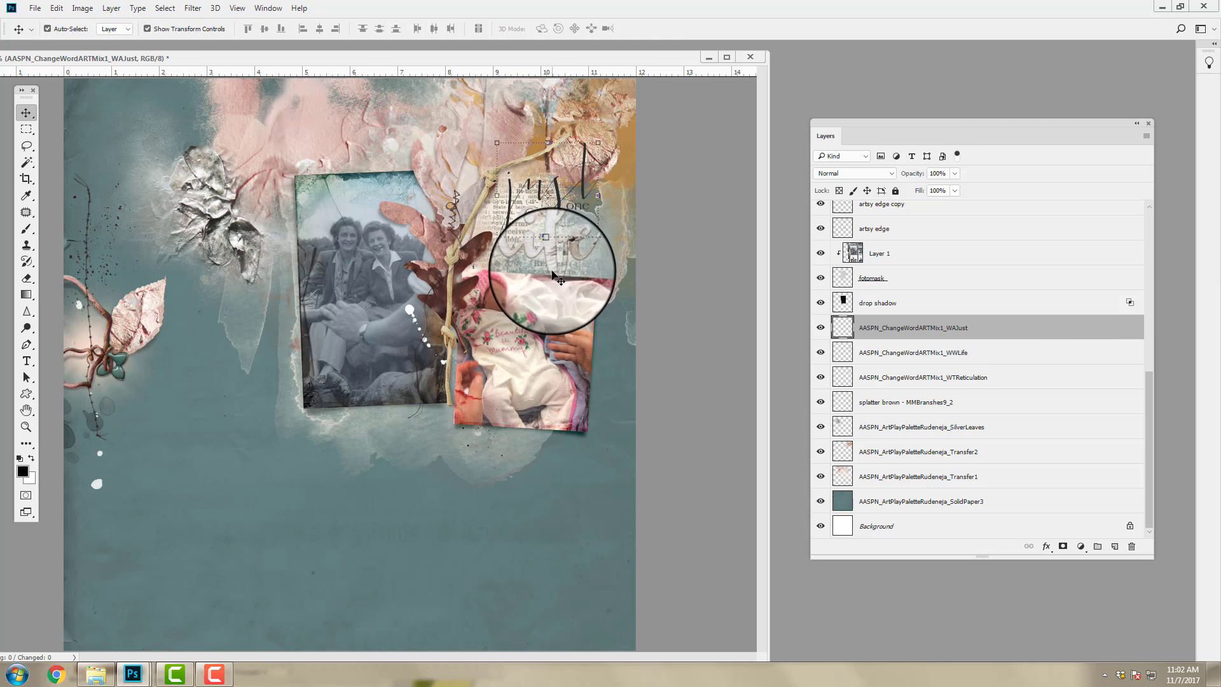
left_click_drag(553, 275, 555, 263)
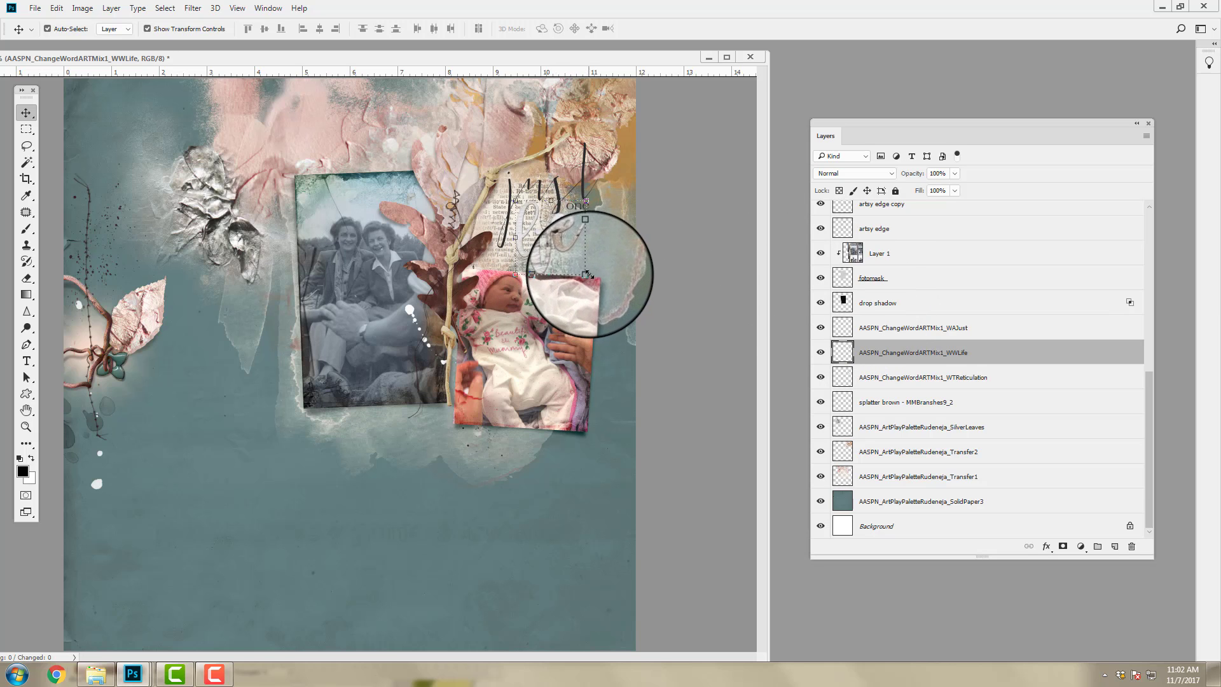
- Enlarge the WWLife word art to about 105% and raise its layer directly above the baby photo's Layer 2
left_click_drag(590, 275, 604, 276)
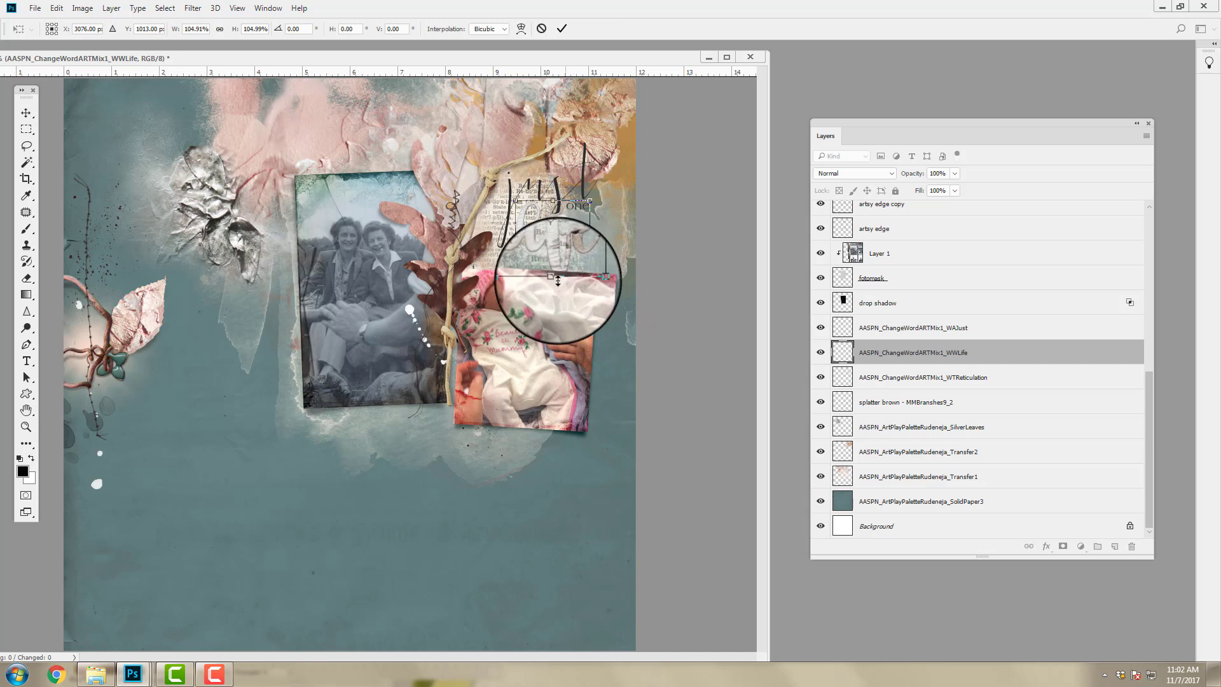
left_click(561, 28)
left_click_drag(875, 357, 865, 266)
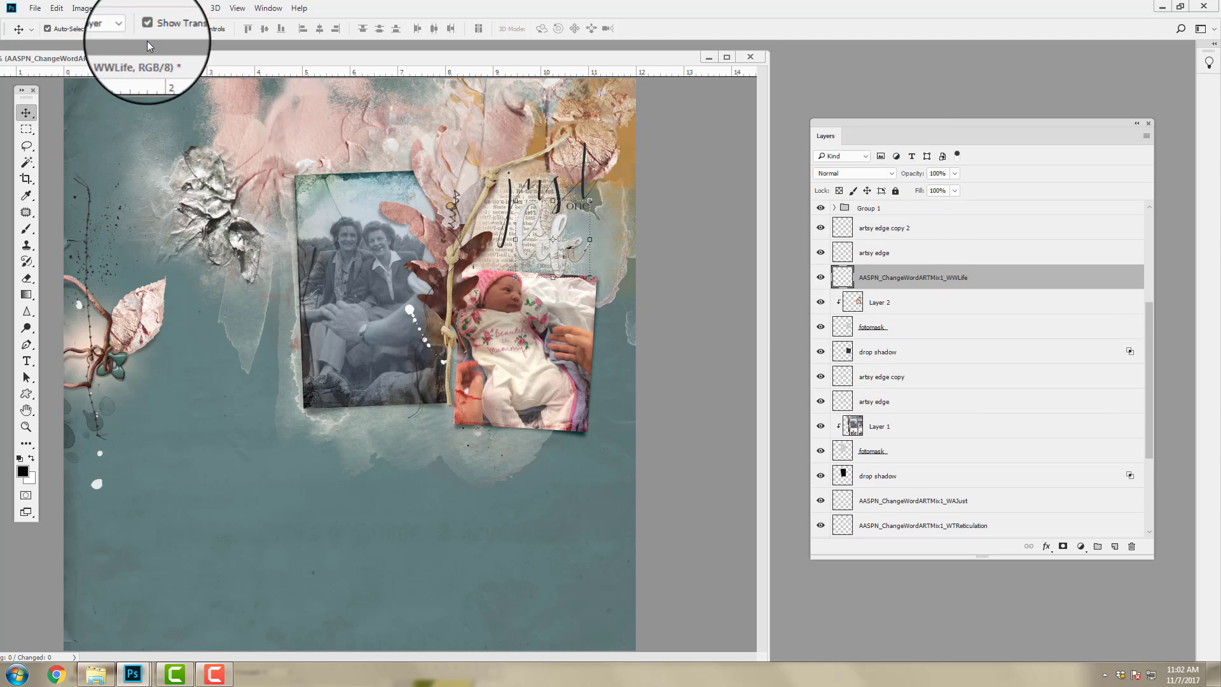
- Add a drop shadow to the WWLife word art with 35% opacity, a 120° angle and a 7 px size
left_click(111, 8)
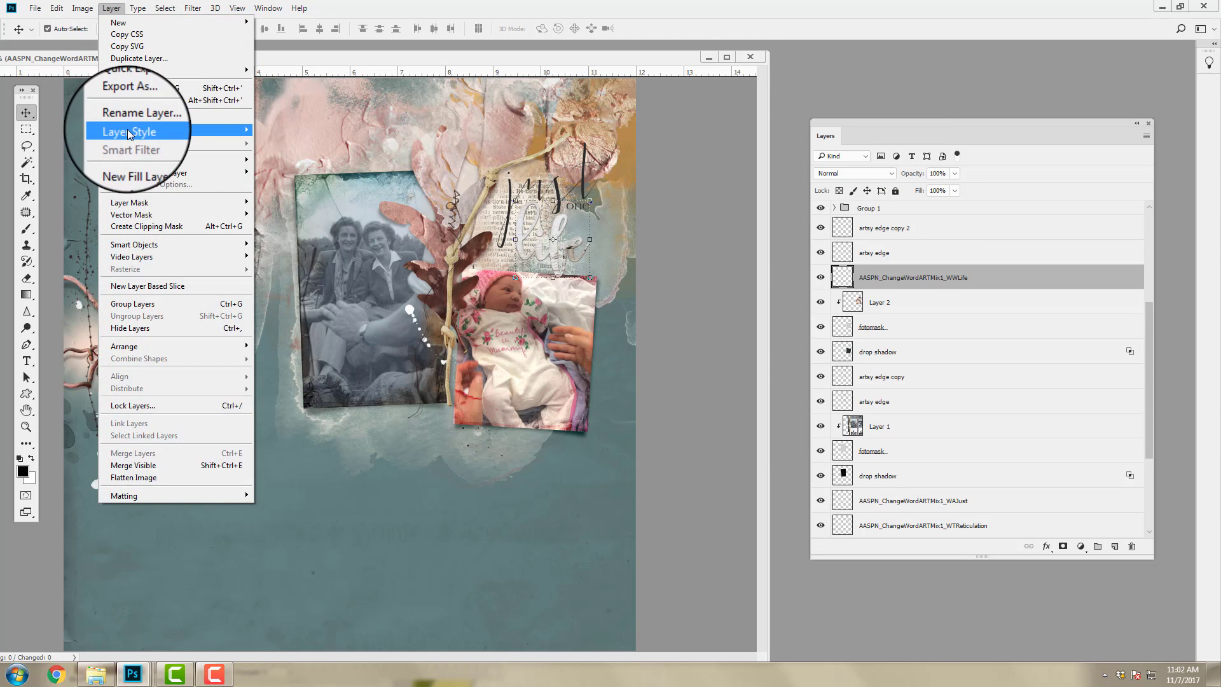
mouse_move(127, 131)
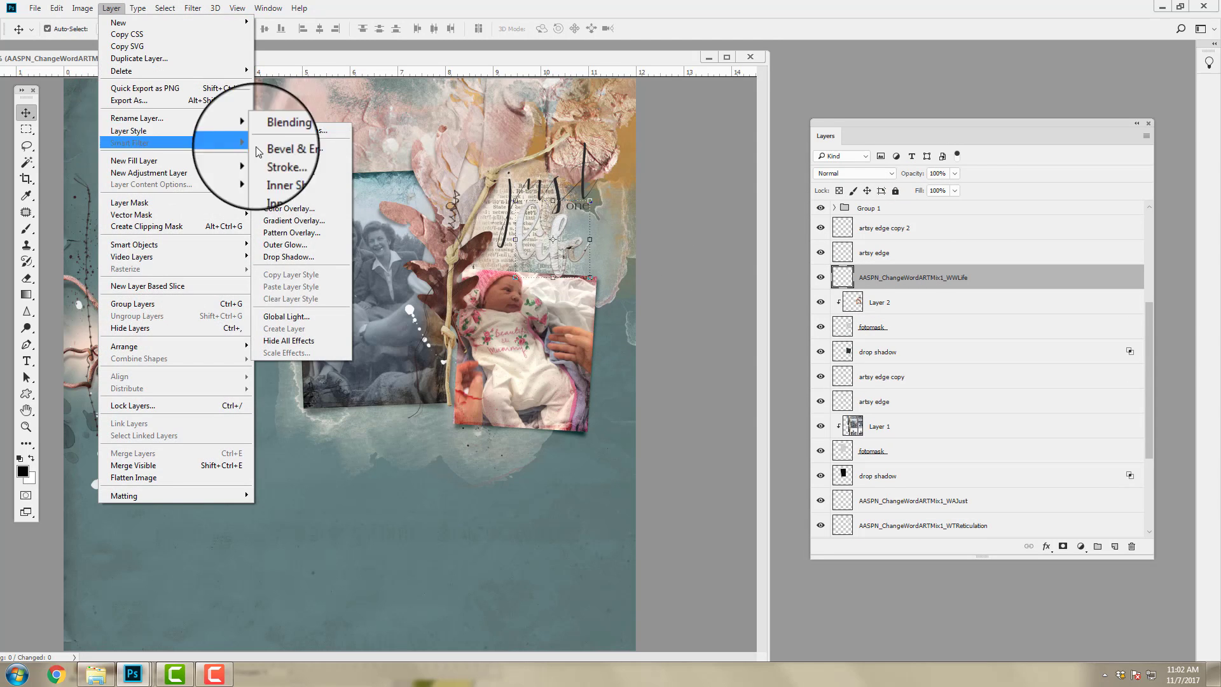
left_click(283, 257)
left_click(614, 203)
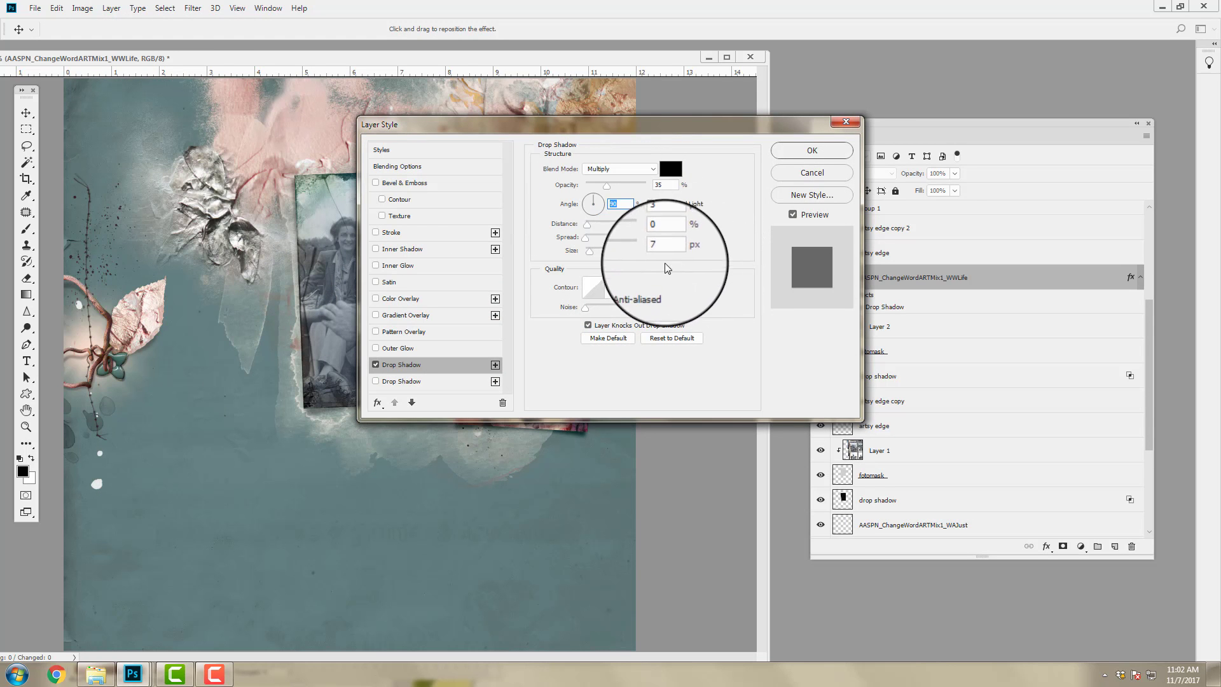
type("120")
key("Tab")
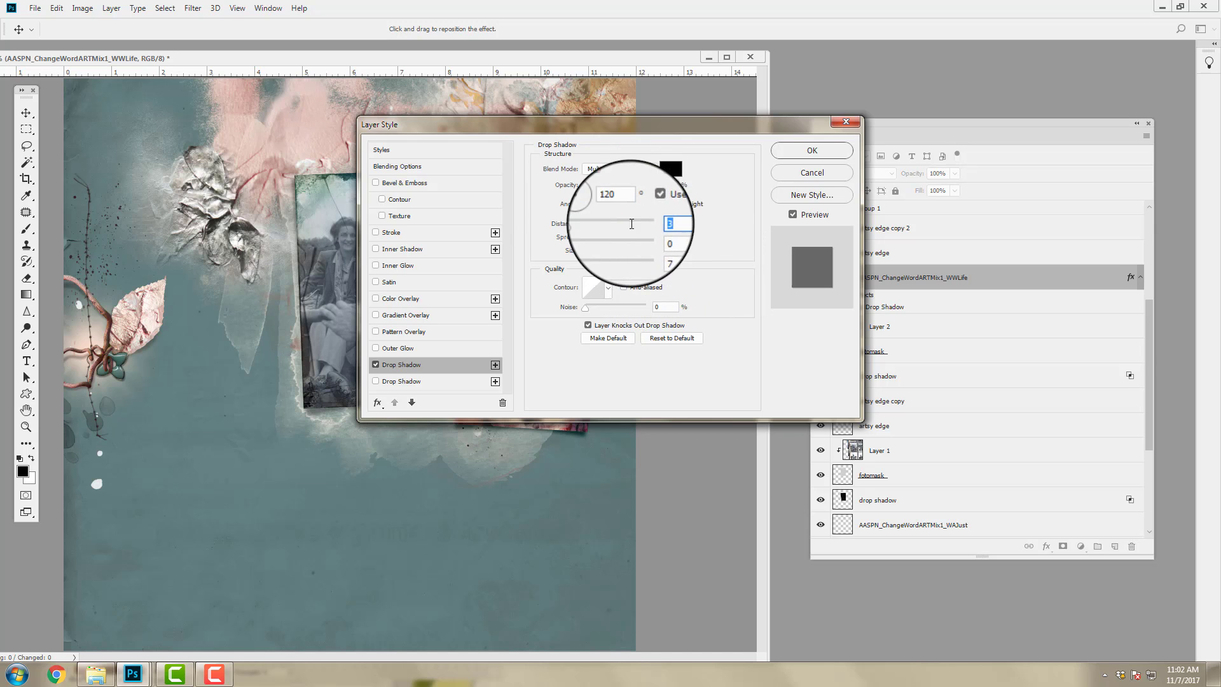
key("Tab")
key("Tab")
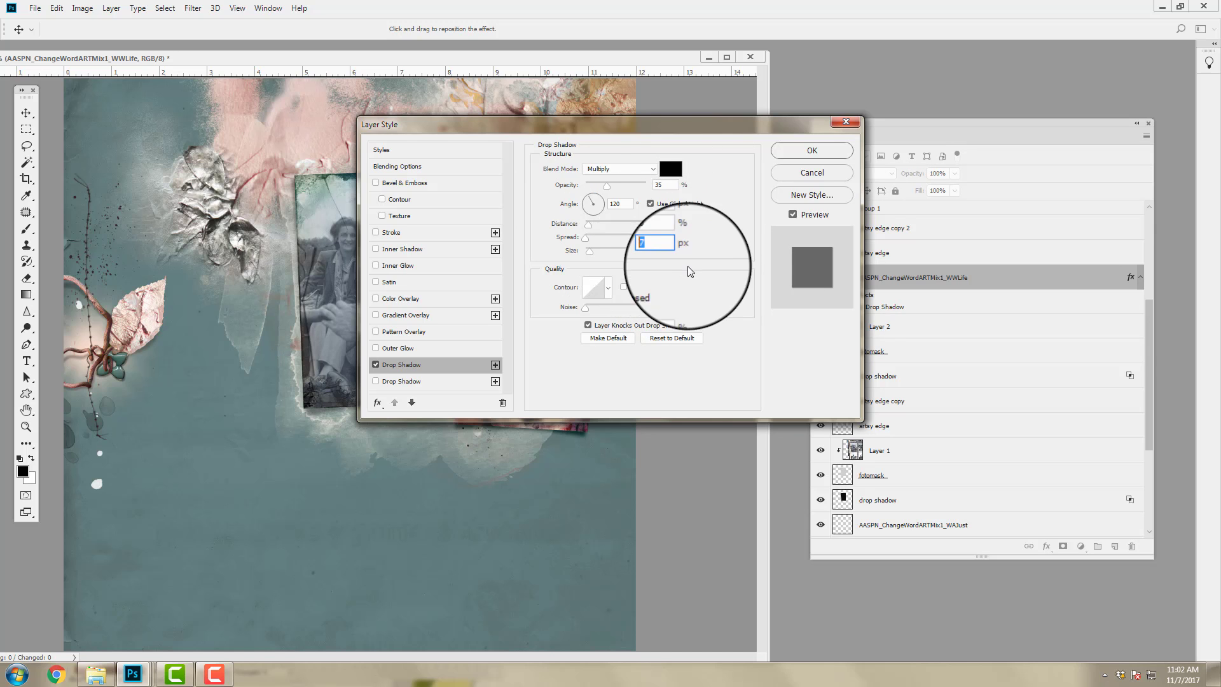
left_click(812, 151)
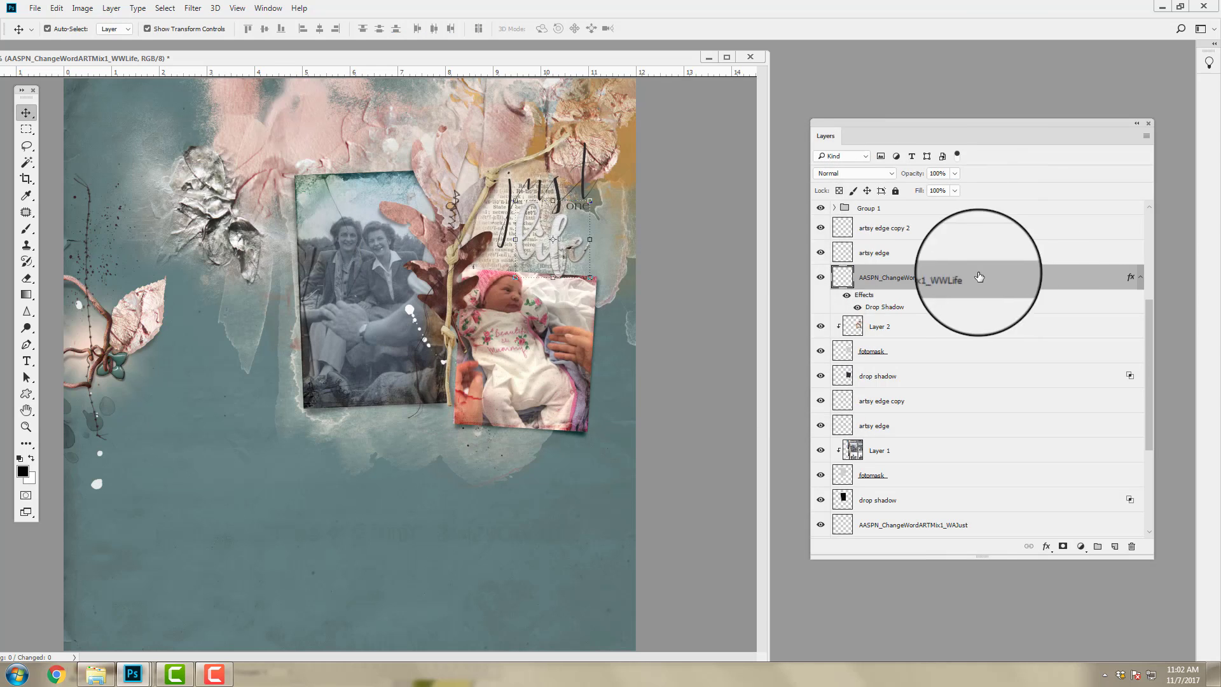
- Lower the WWLife word art so it overlaps the baby photo's upper edge, and nudge the WAJust word art slightly down
left_click_drag(533, 223, 558, 238)
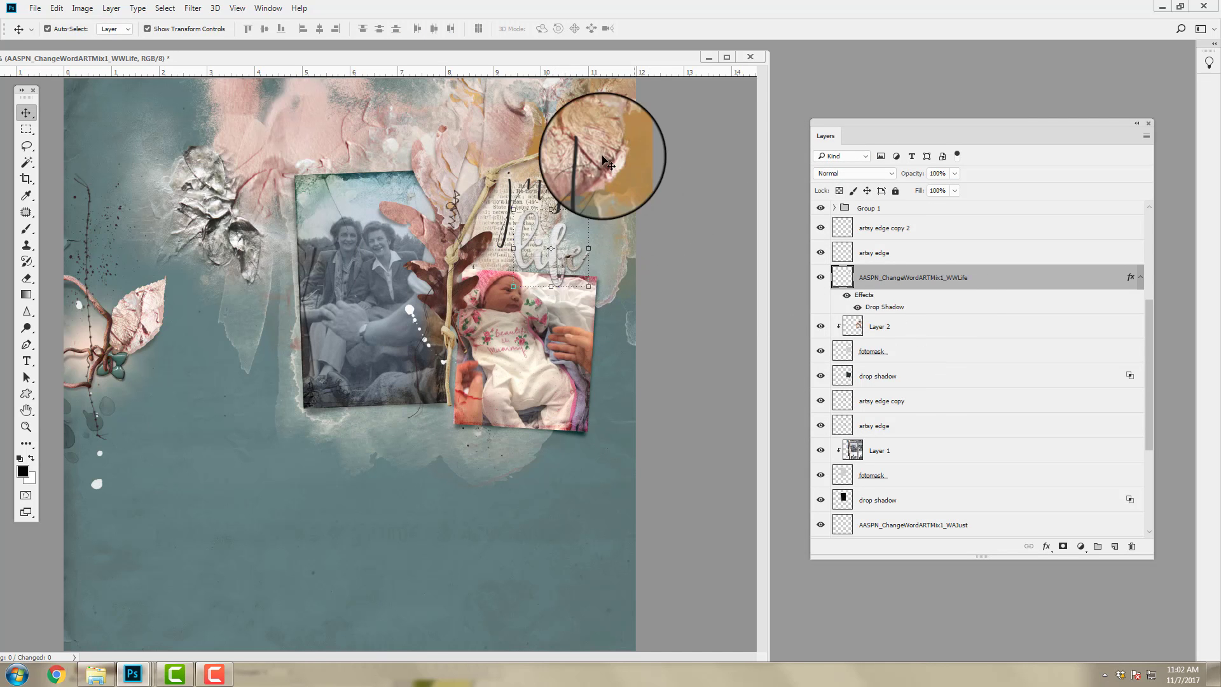
left_click(590, 167)
left_click_drag(585, 166, 583, 172)
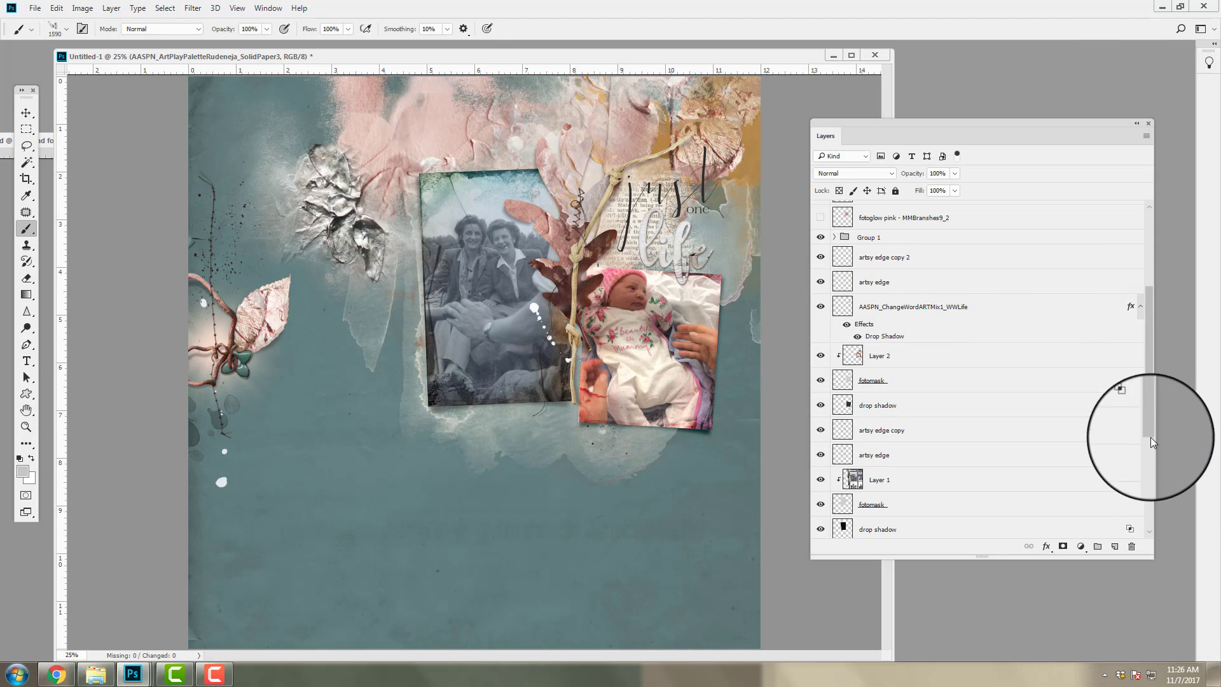
- Create a new blank layer directly above the SolidPaper3 background paper
scroll(1151, 507, "down", 3)
scroll(1150, 507, "down", 2)
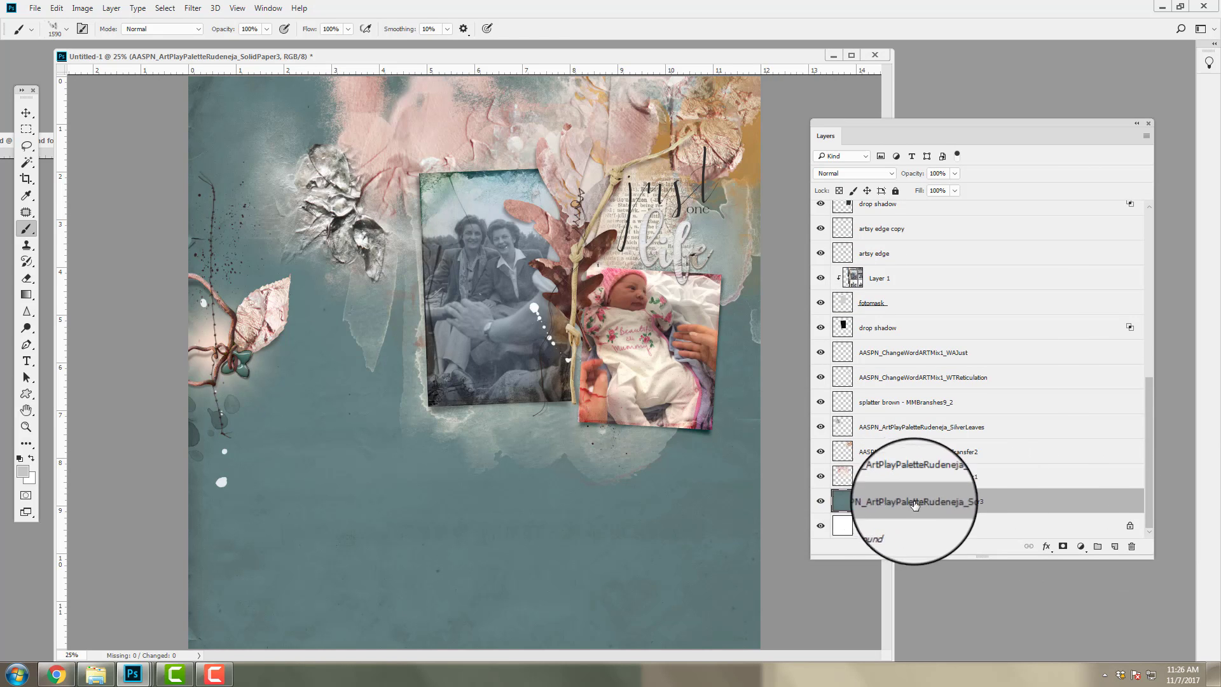
left_click(1113, 546)
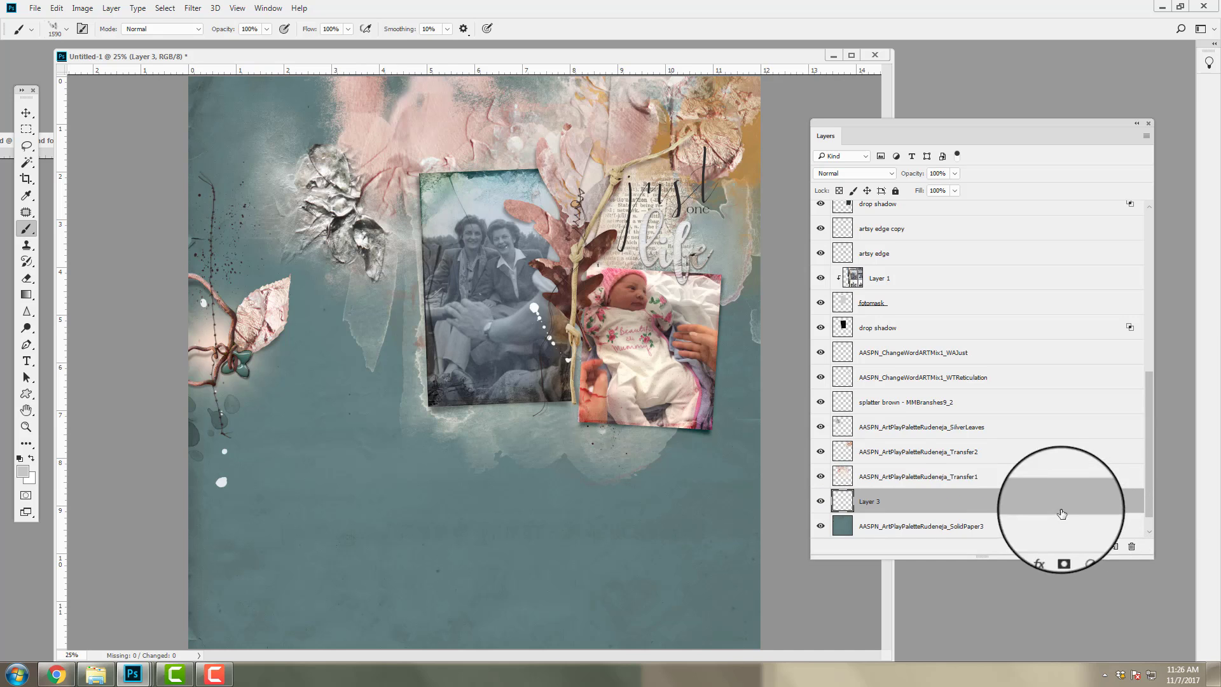
- Set the foreground color to the light gray c3c5c5
left_click(22, 471)
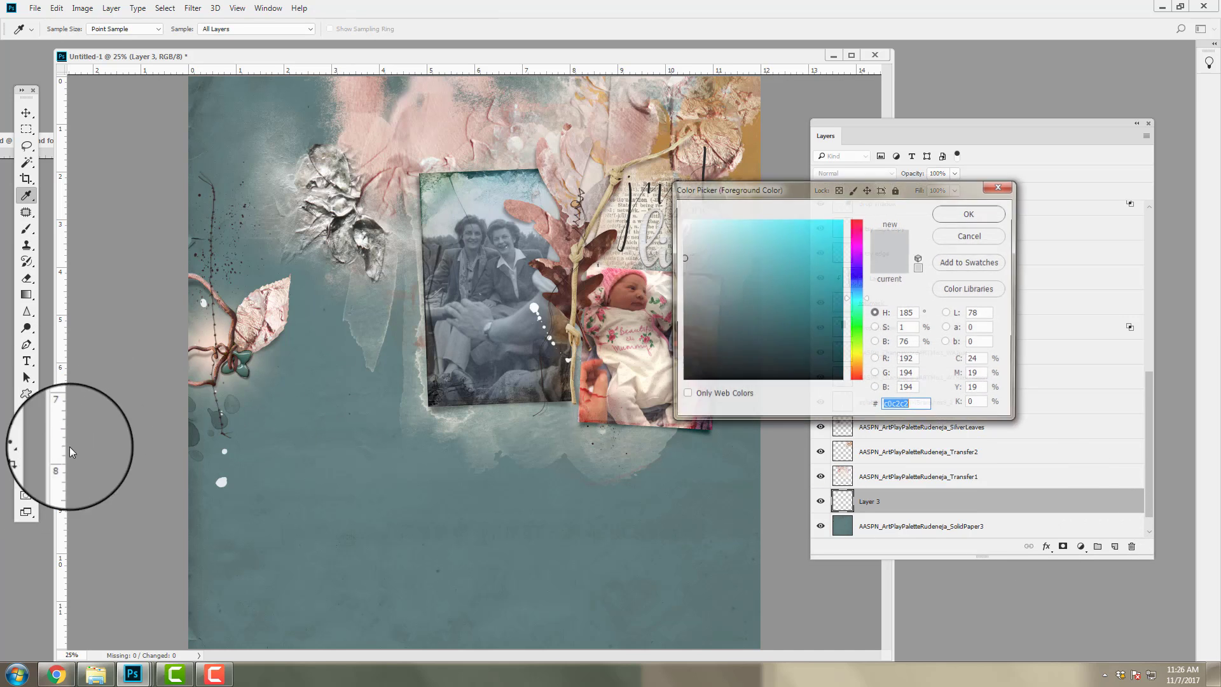
left_click(681, 245)
left_click(681, 255)
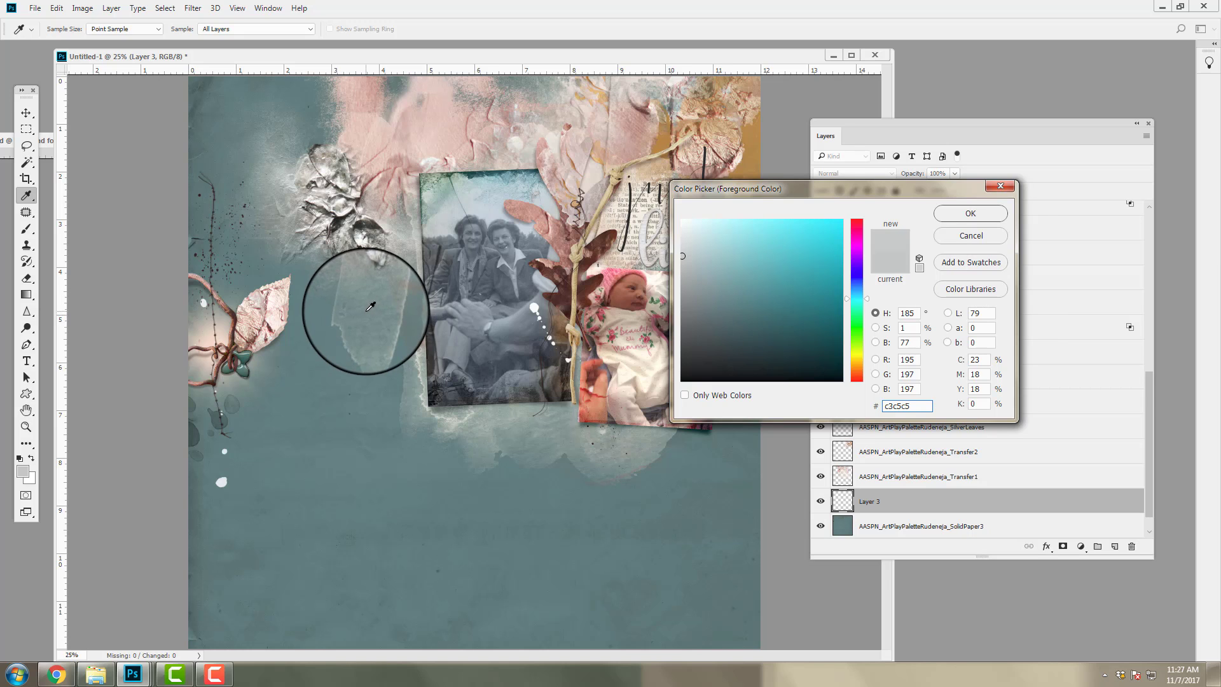
left_click_drag(370, 307, 682, 257)
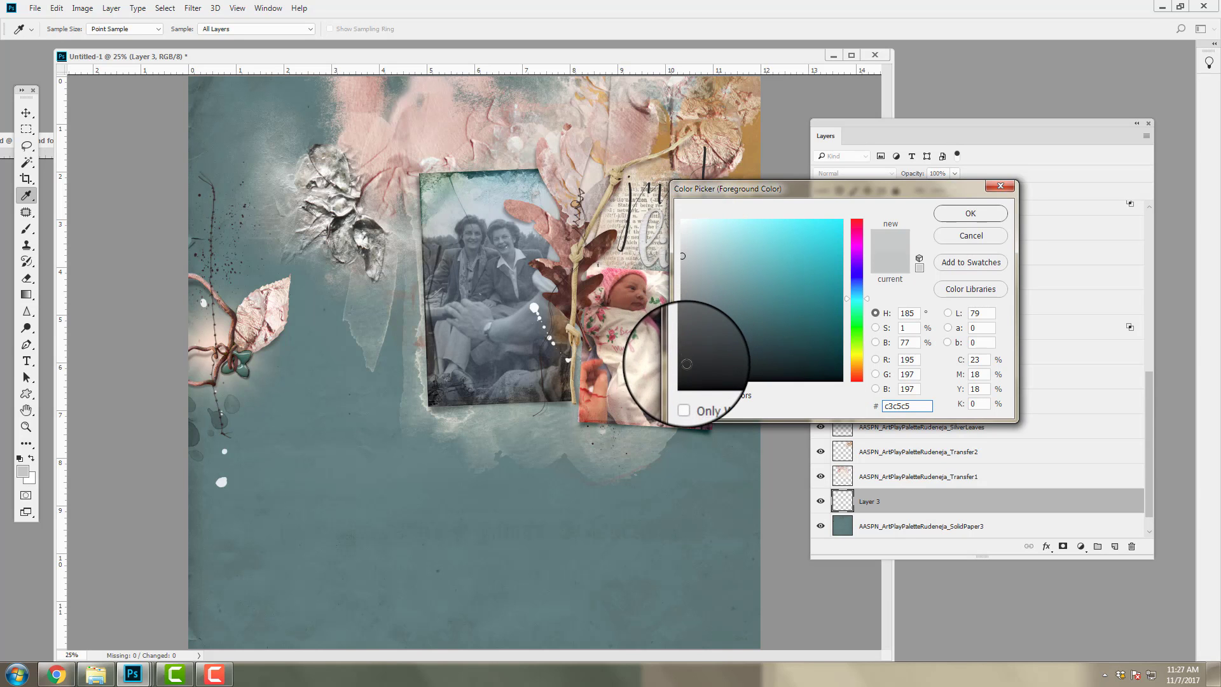
left_click(979, 213)
- Stamp the 1590 px watercolor brush around the page's edges and photos on Layer 3, and set the layer's blend mode to Color Burn
key("b")
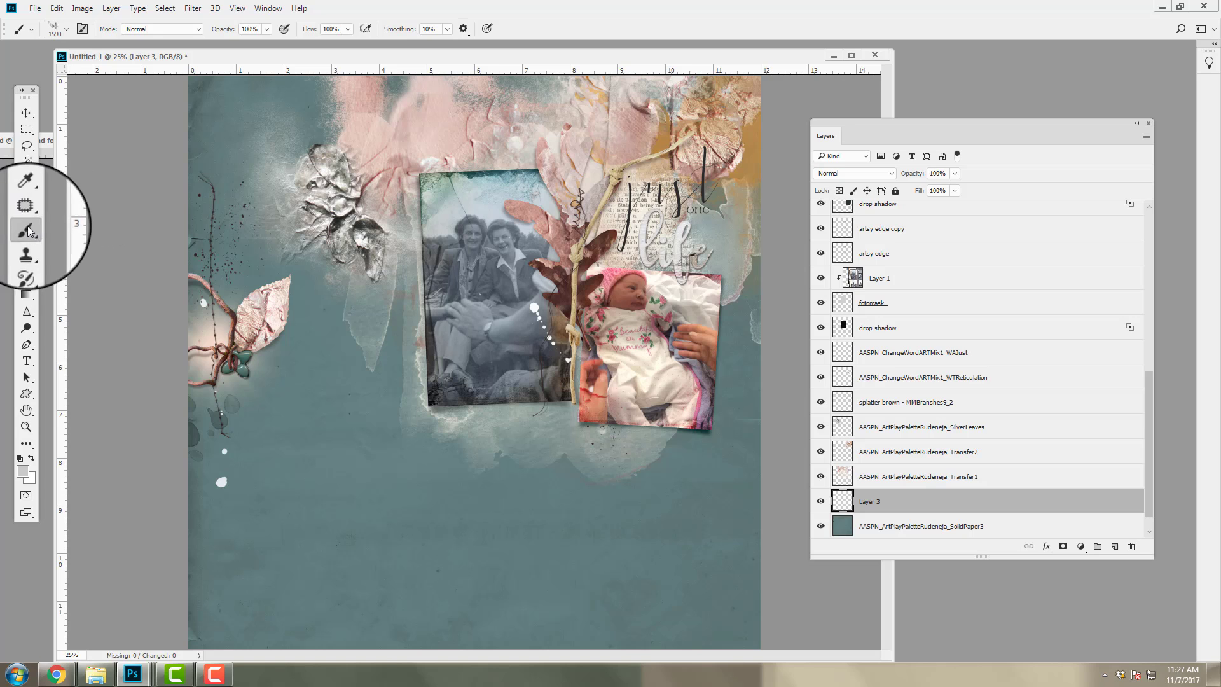
left_click(66, 29)
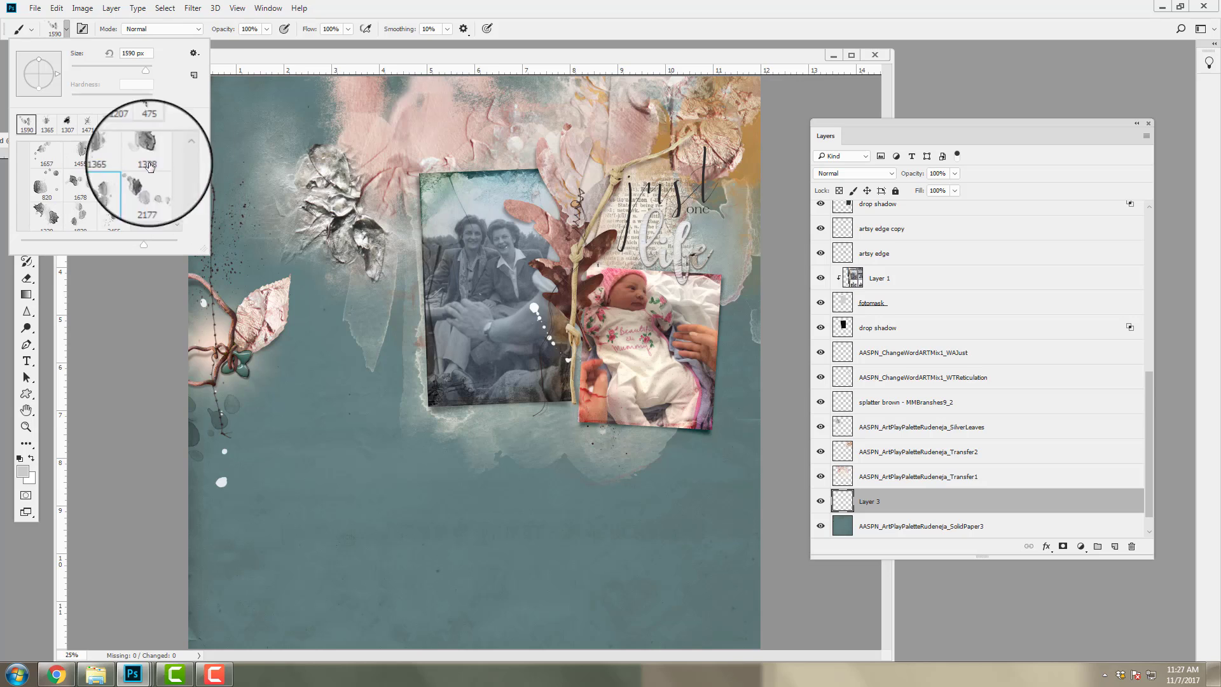
left_click(301, 59)
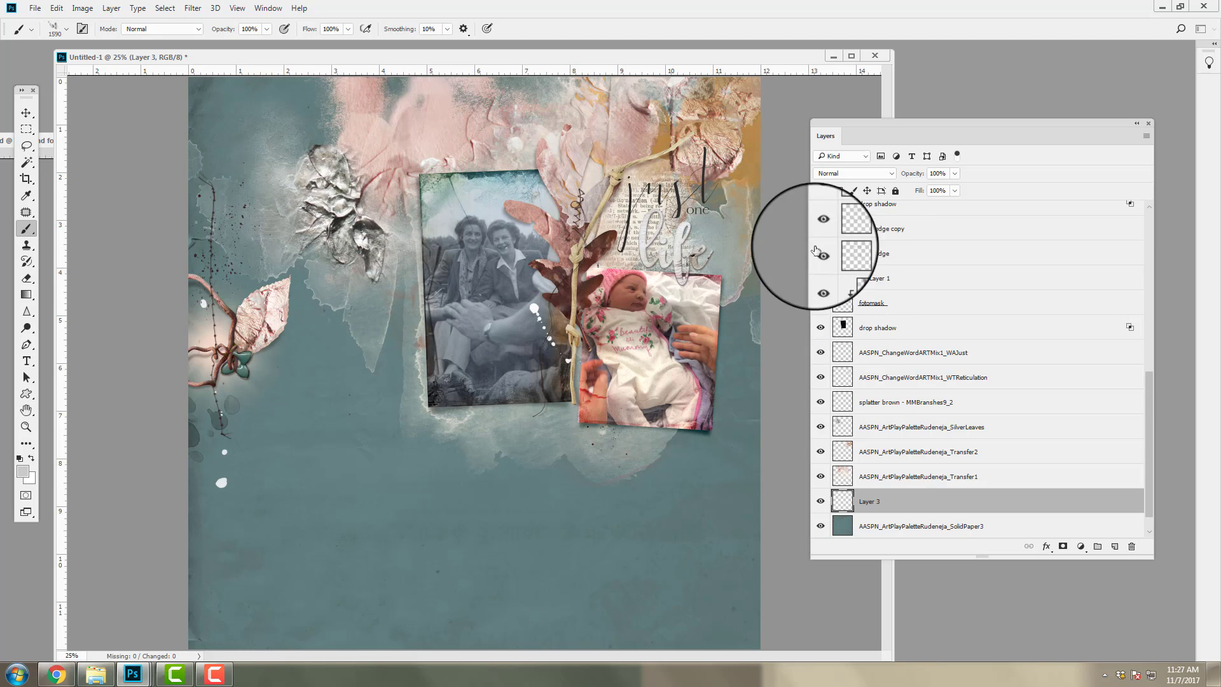
left_click(833, 171)
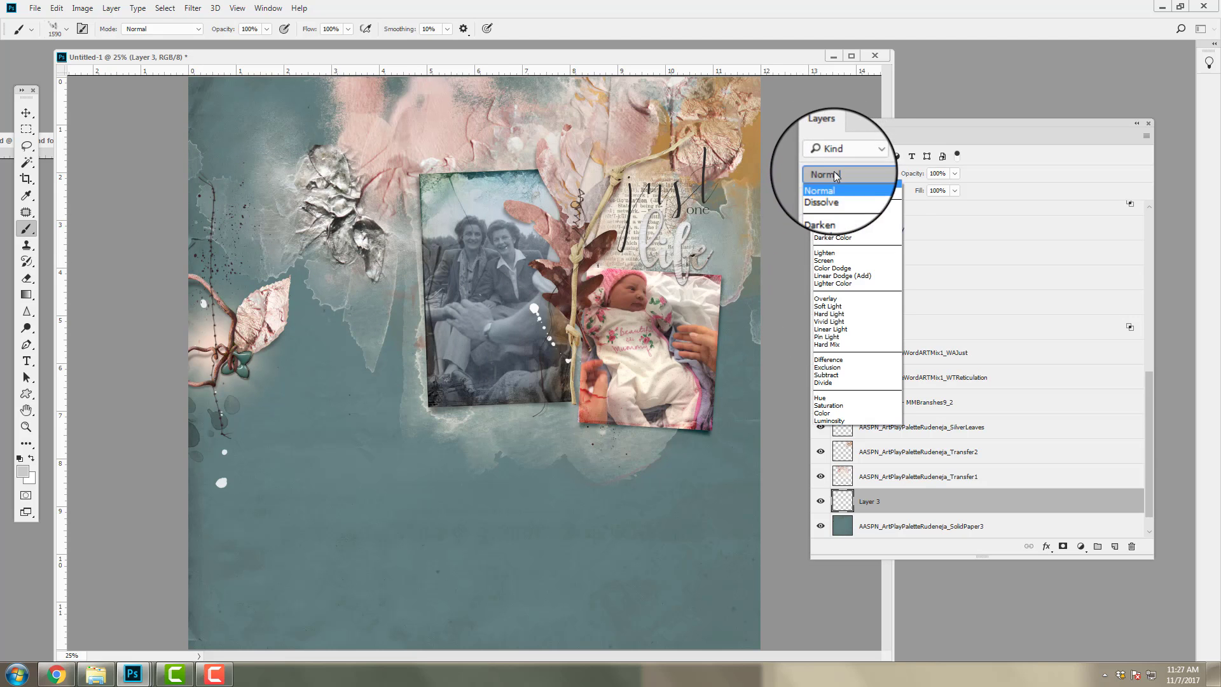
left_click(837, 224)
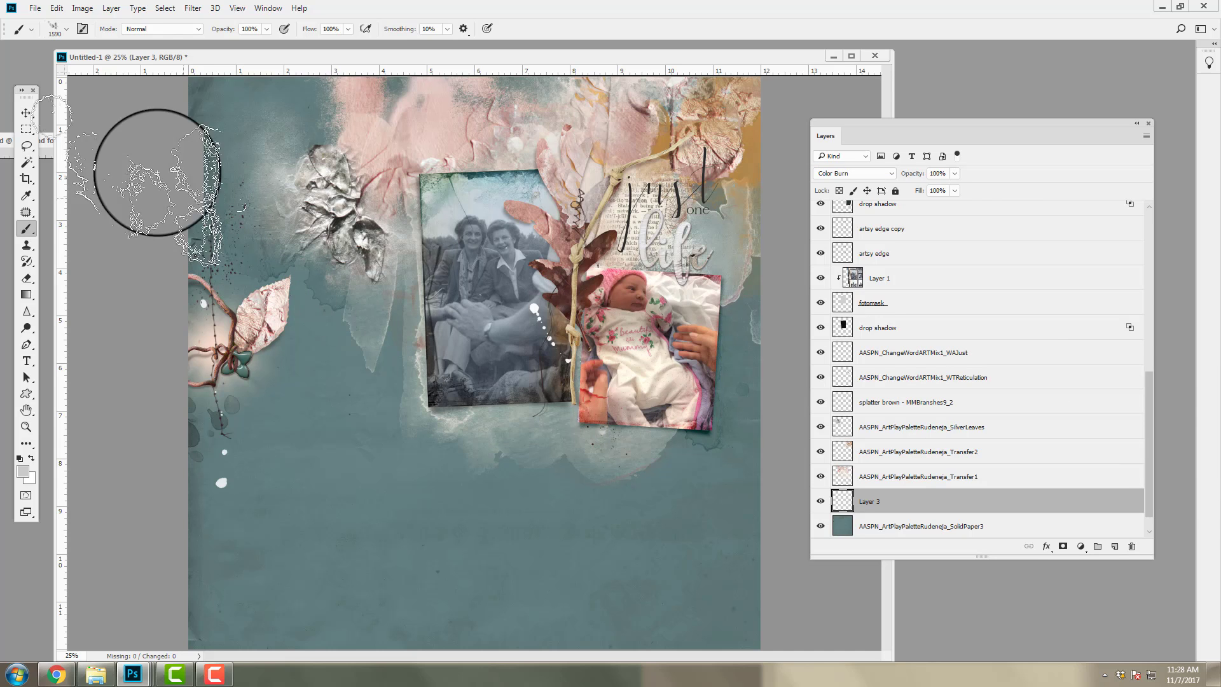
- Stamp the 1365 px brush on Layer 3 behind the twig and leaf cluster at the page's left edge
left_click(66, 29)
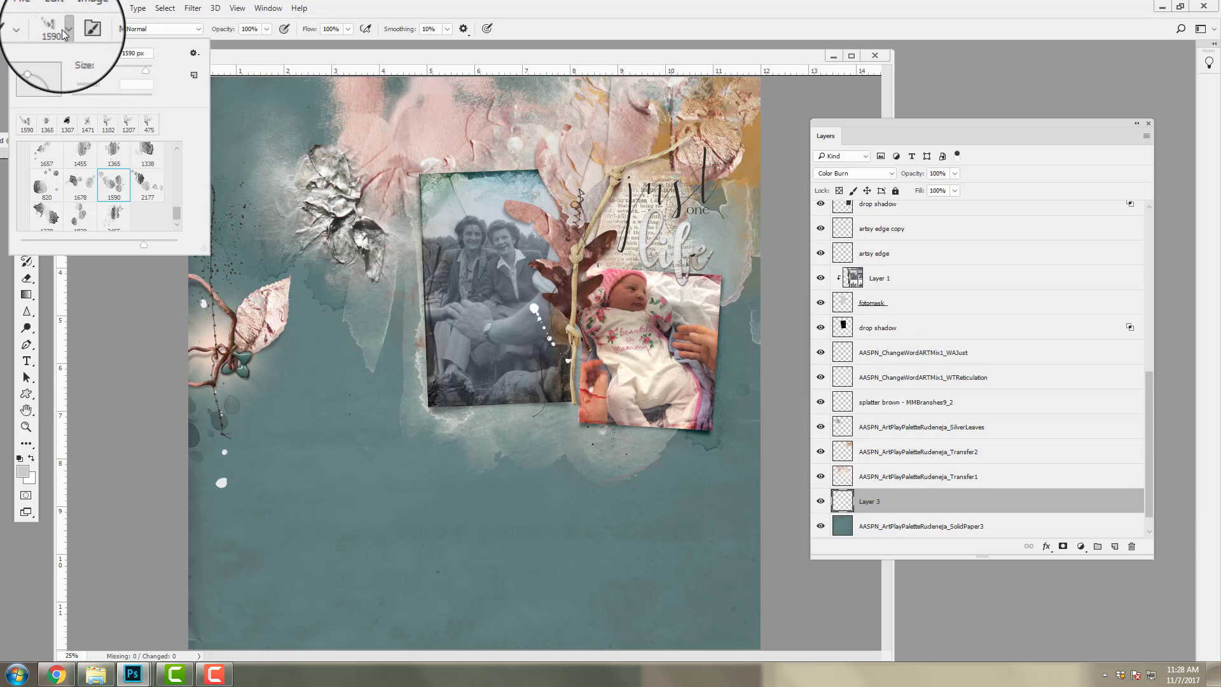
left_click(114, 154)
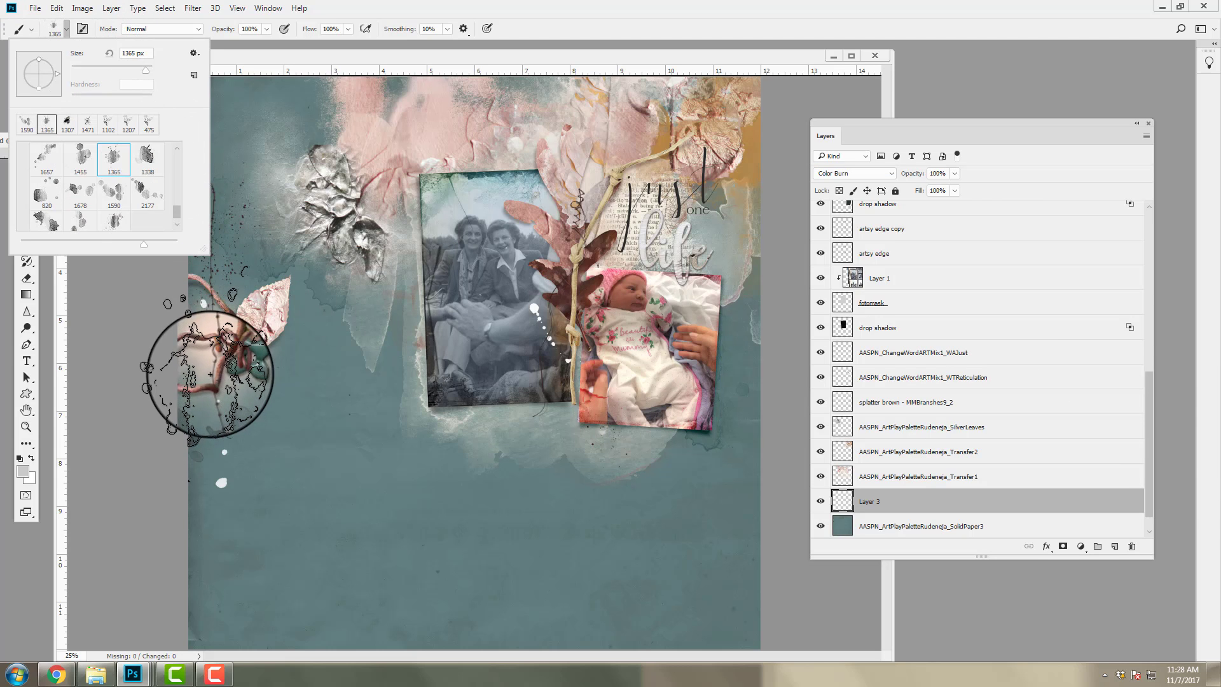
left_click(215, 392)
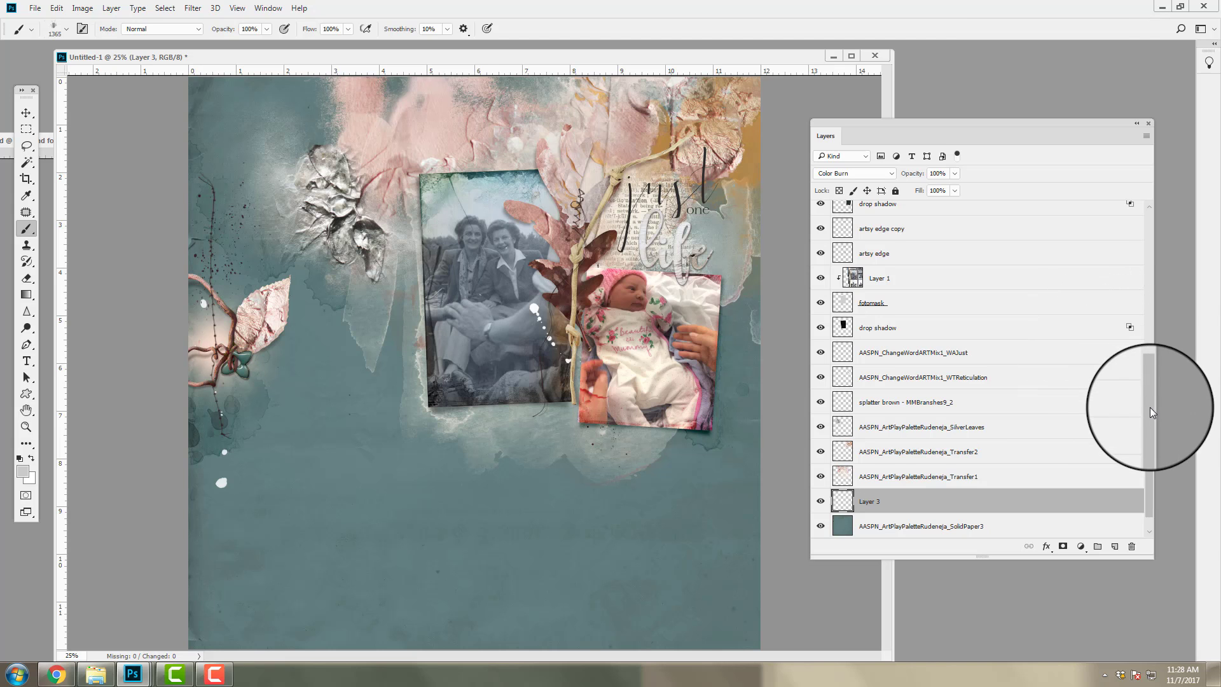
- Make the topmost urbanthreadz layer active in the new page and bring the finished JustOneLife page forward beside it
left_click_drag(1150, 407, 1125, 207)
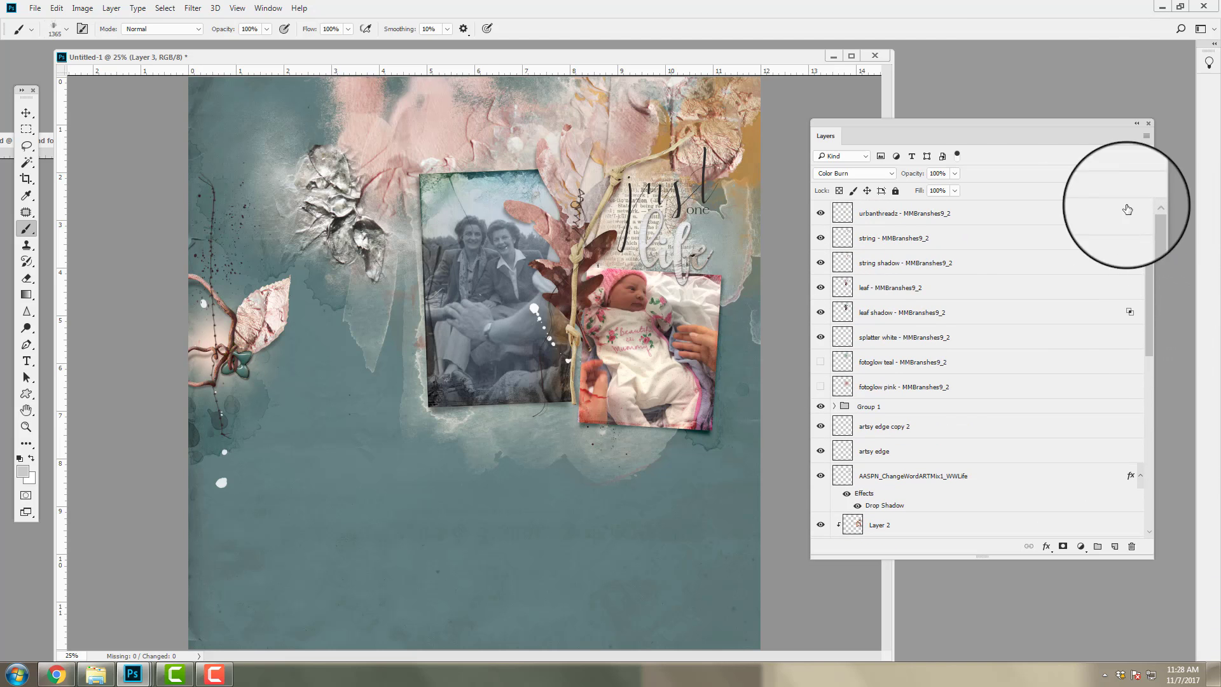
left_click(916, 213)
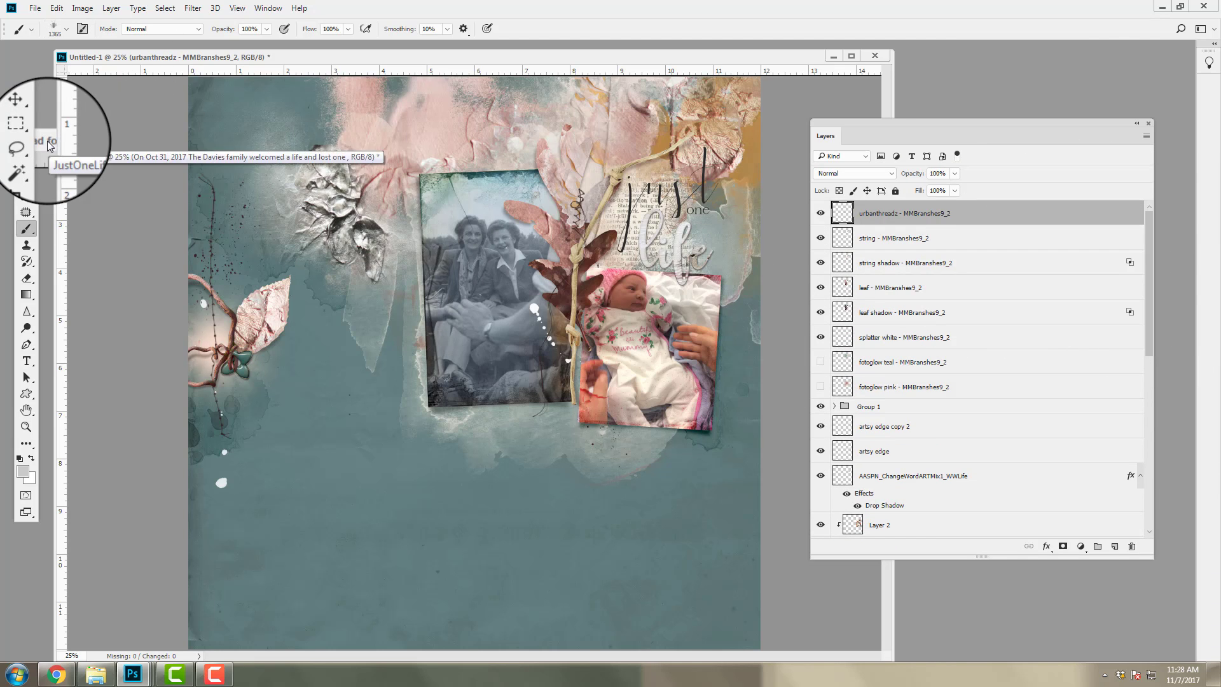
left_click_drag(51, 142, 45, 100)
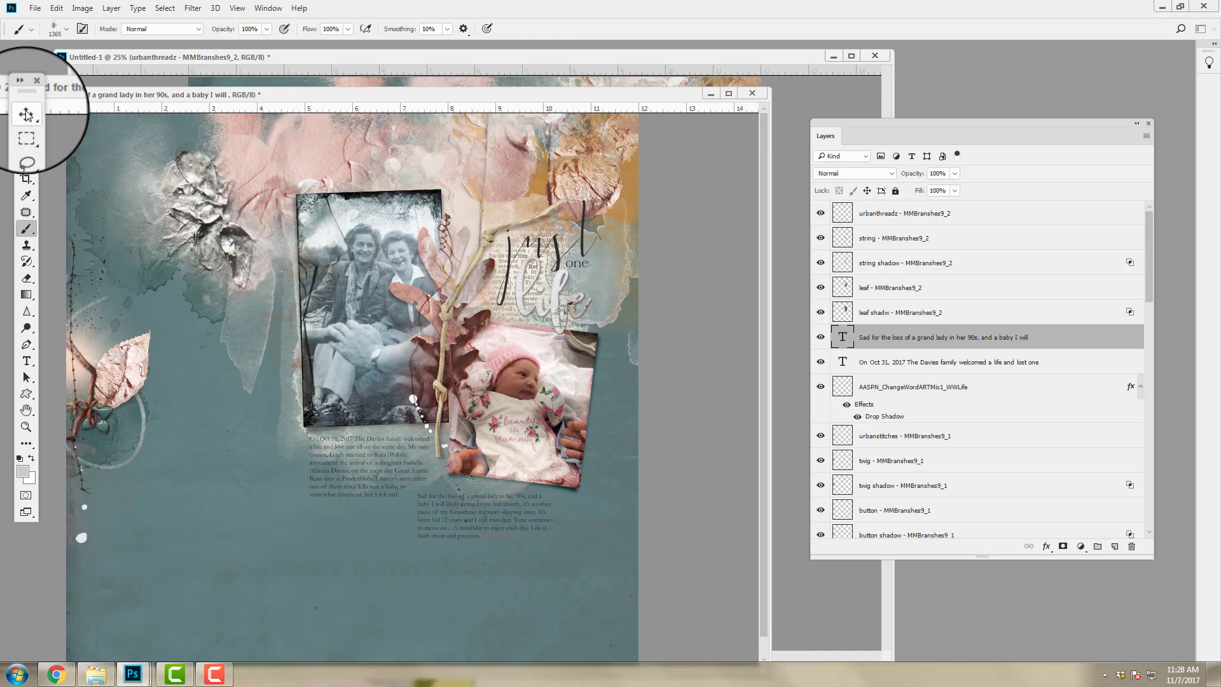
left_click(26, 114)
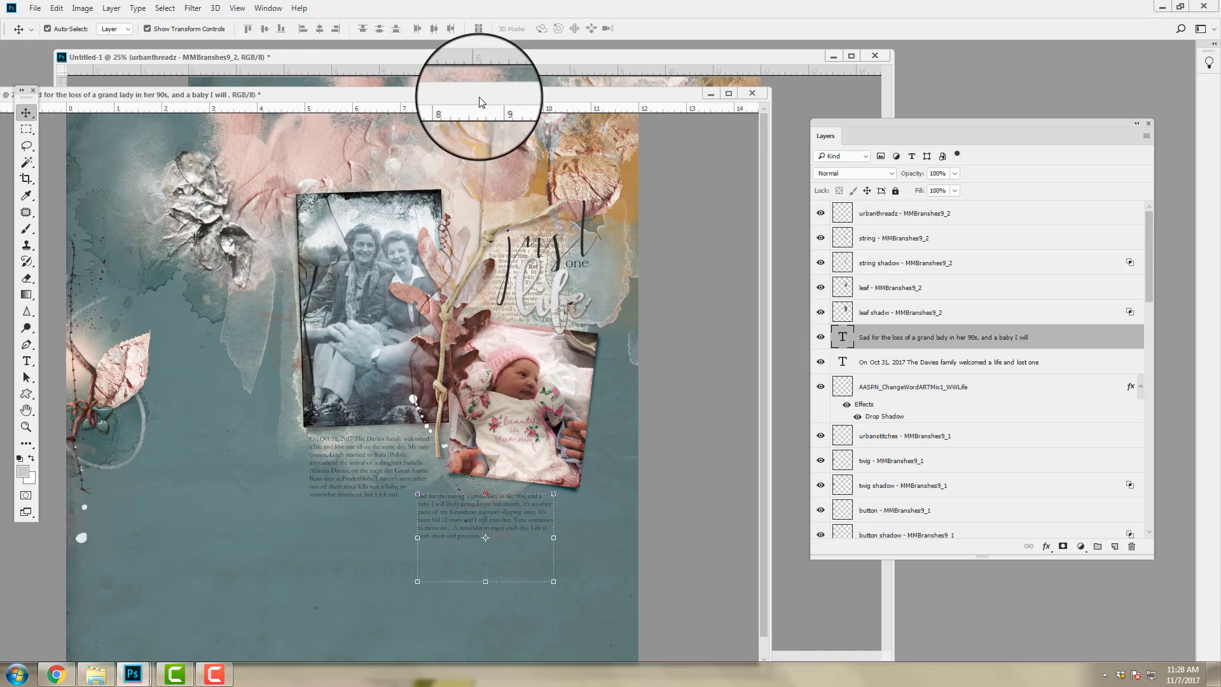
left_click_drag(461, 97, 372, 122)
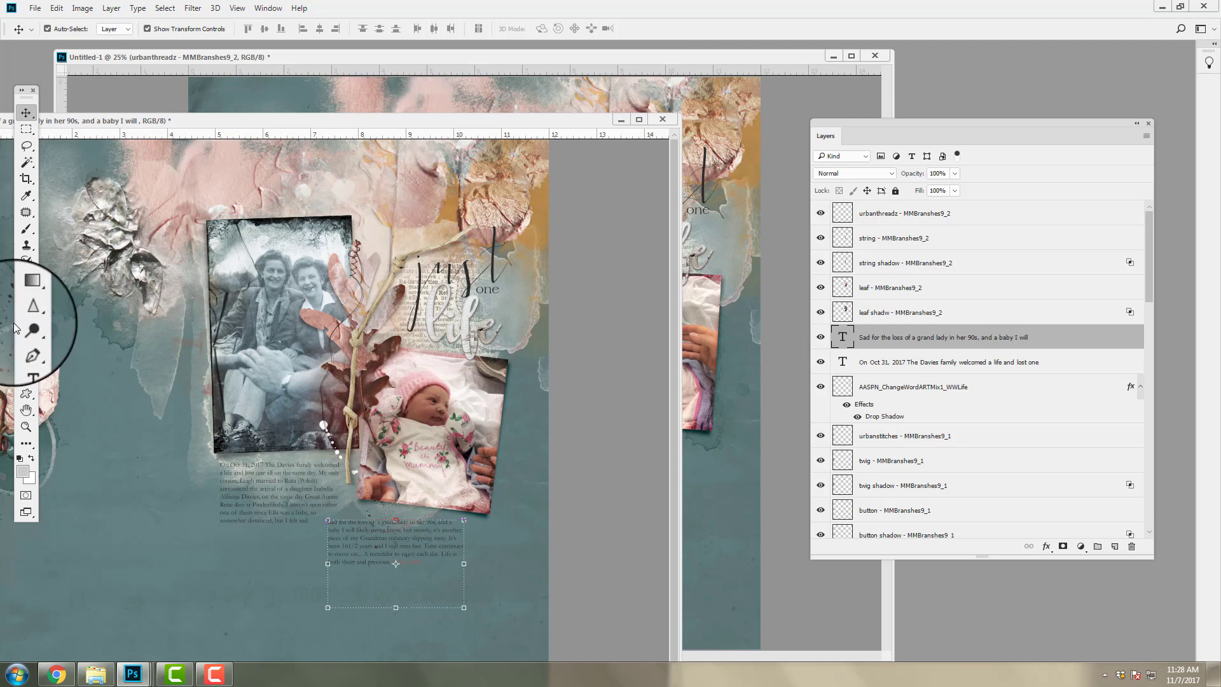
- Widen the "Sad for the loss of a grand lady" journaling text box slightly on the finished reference page
left_click(26, 362)
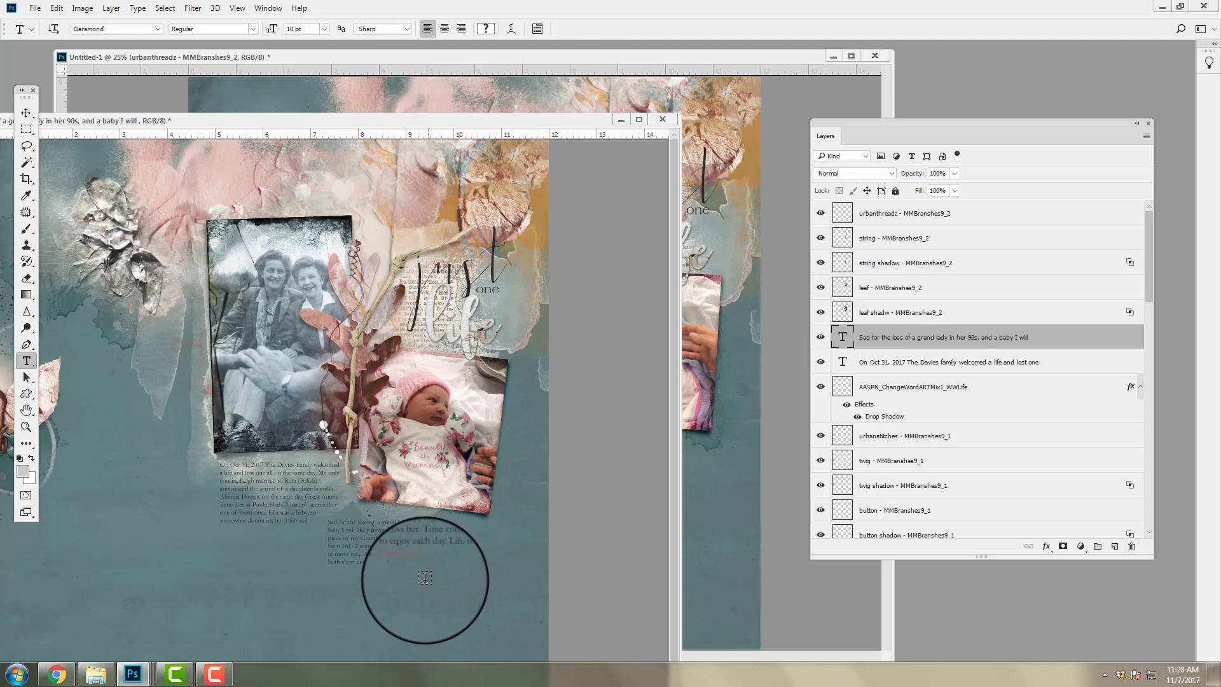
left_click(411, 543)
mouse_move(466, 563)
left_mouse_down()
mouse_move(433, 564)
mouse_move(472, 565)
left_mouse_up()
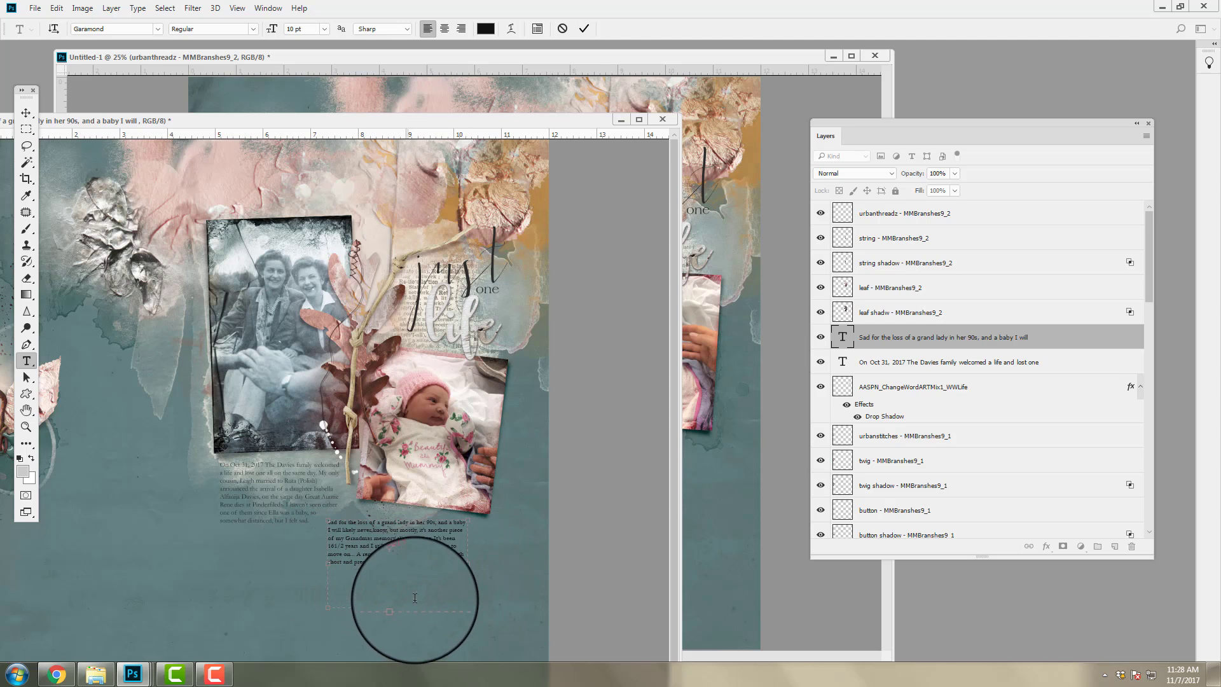
left_click(584, 28)
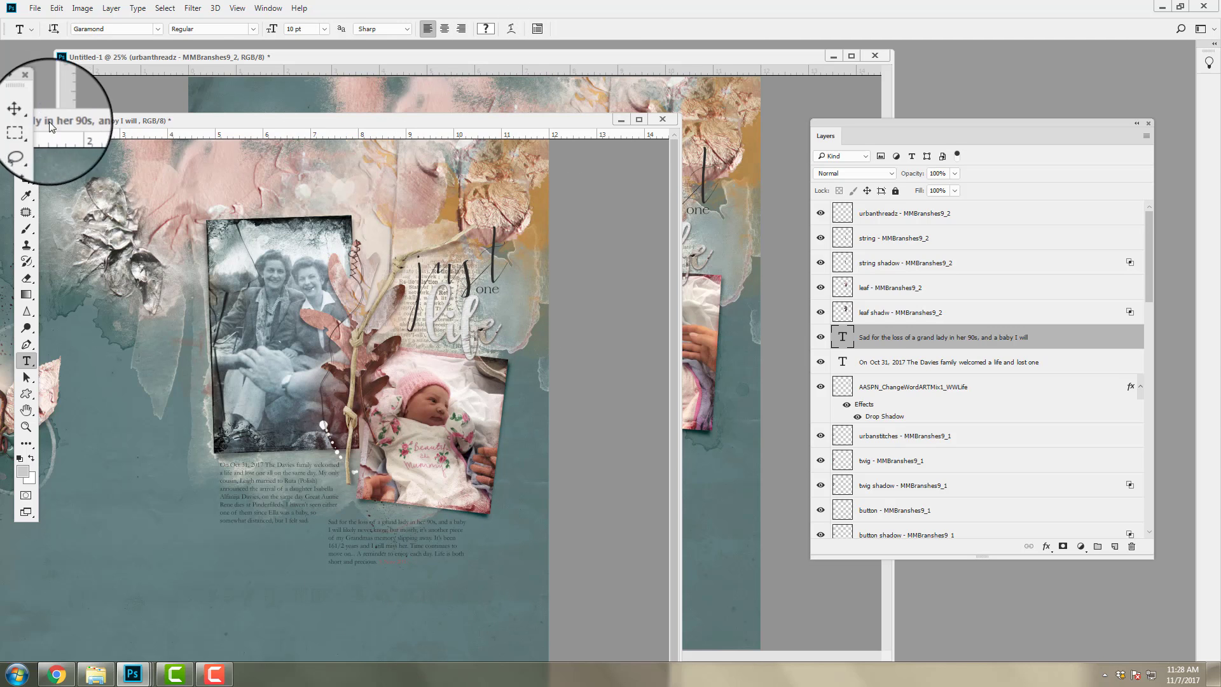
- Copy the "Sad for the loss" journaling onto the new page beneath the baby photo and rotate it 3.5° to match the photo
left_click(26, 113)
left_click_drag(418, 531, 661, 452)
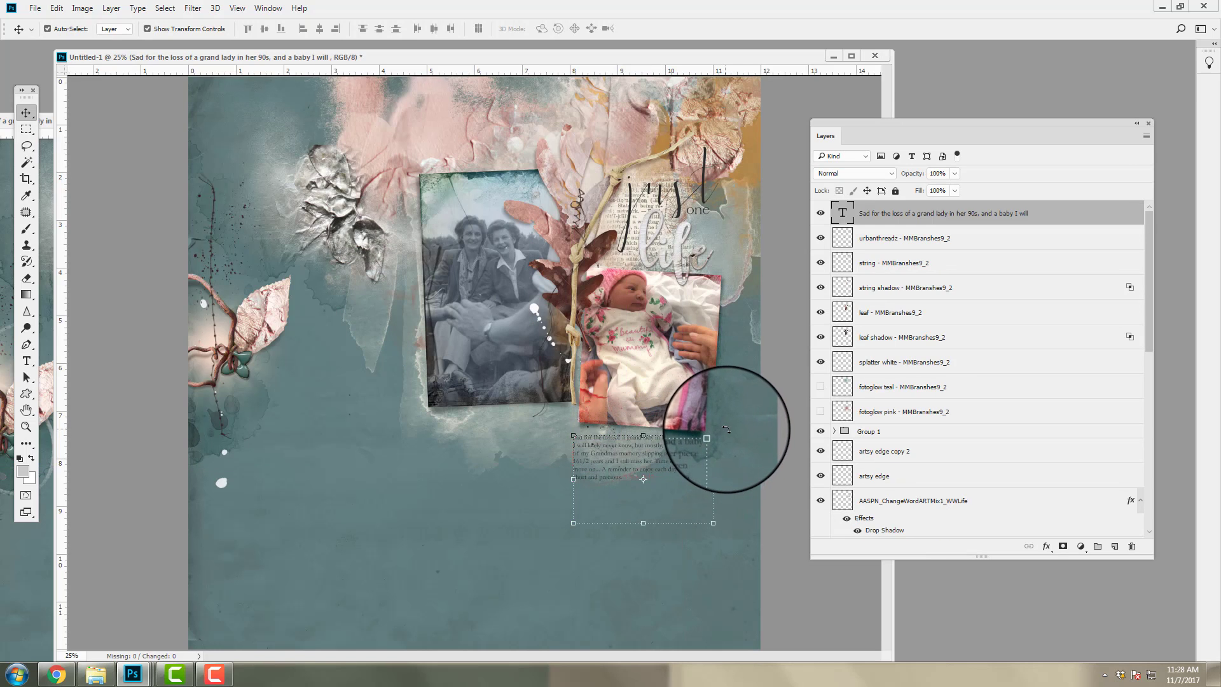
key("ctrl+t")
left_click_drag(727, 430, 730, 434)
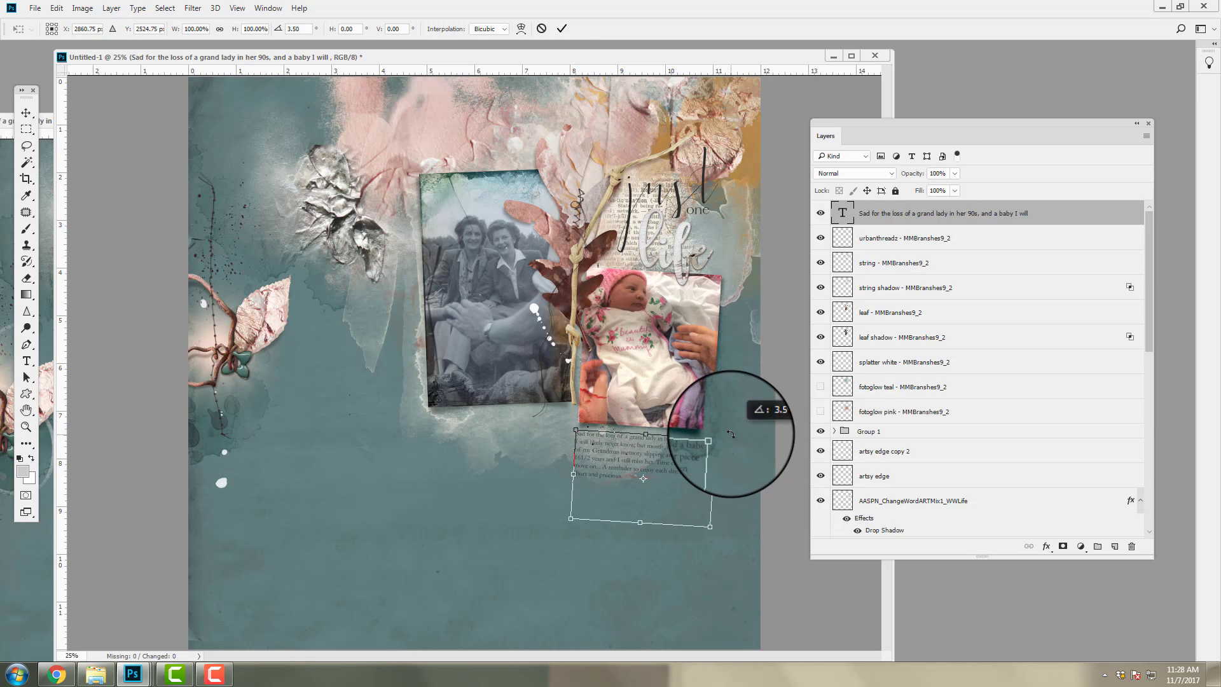
left_click(561, 28)
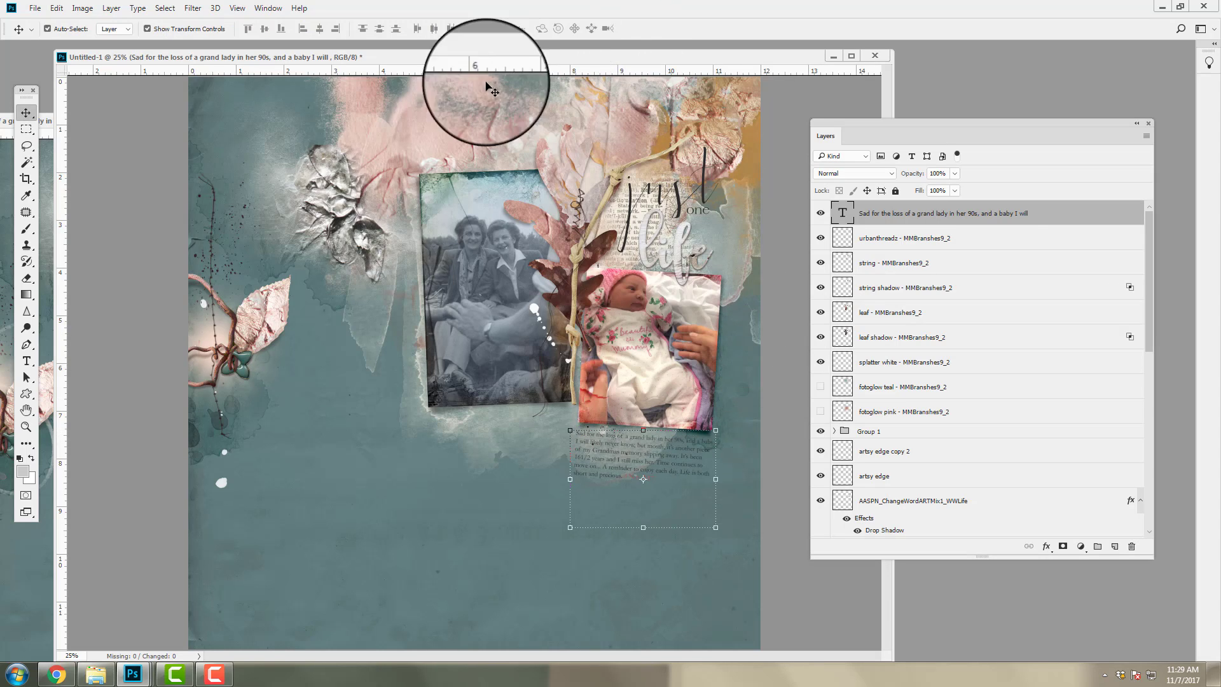
- Copy the "On Oct 31, 2017" journaling onto the new page beneath the black-and-white photo and rotate it -2.62° to match the photo
left_click(51, 232)
left_click_drag(259, 479, 508, 446)
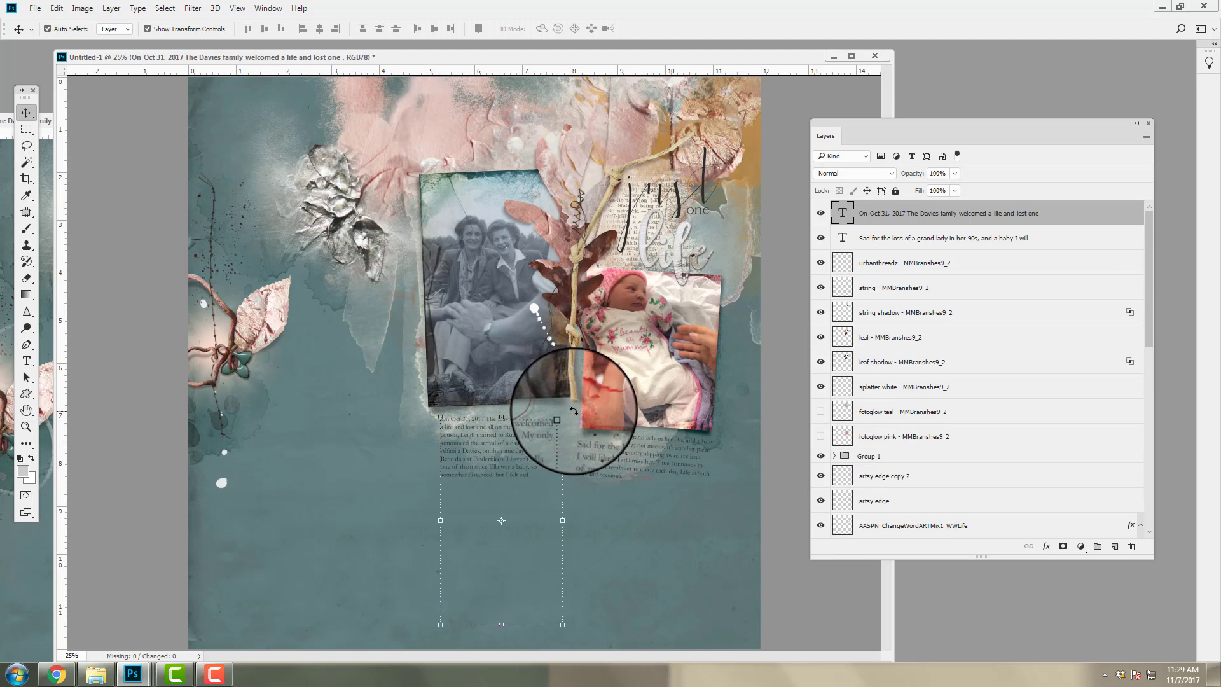
left_click_drag(572, 397, 570, 402)
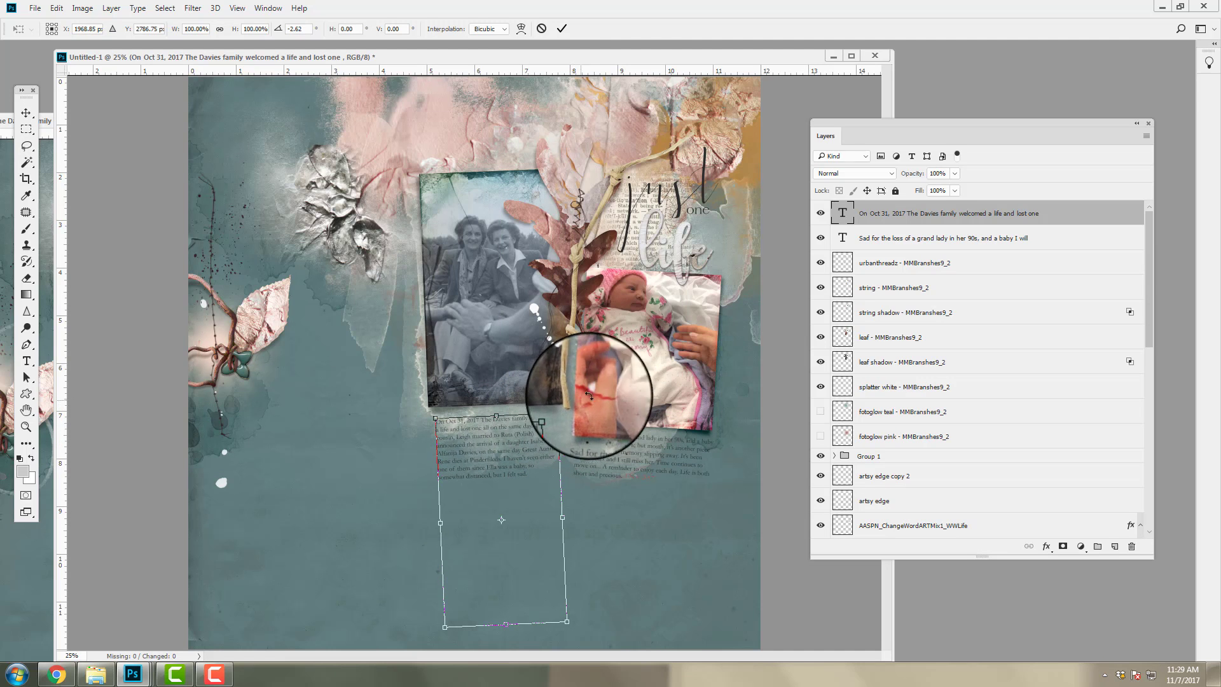
left_click(562, 28)
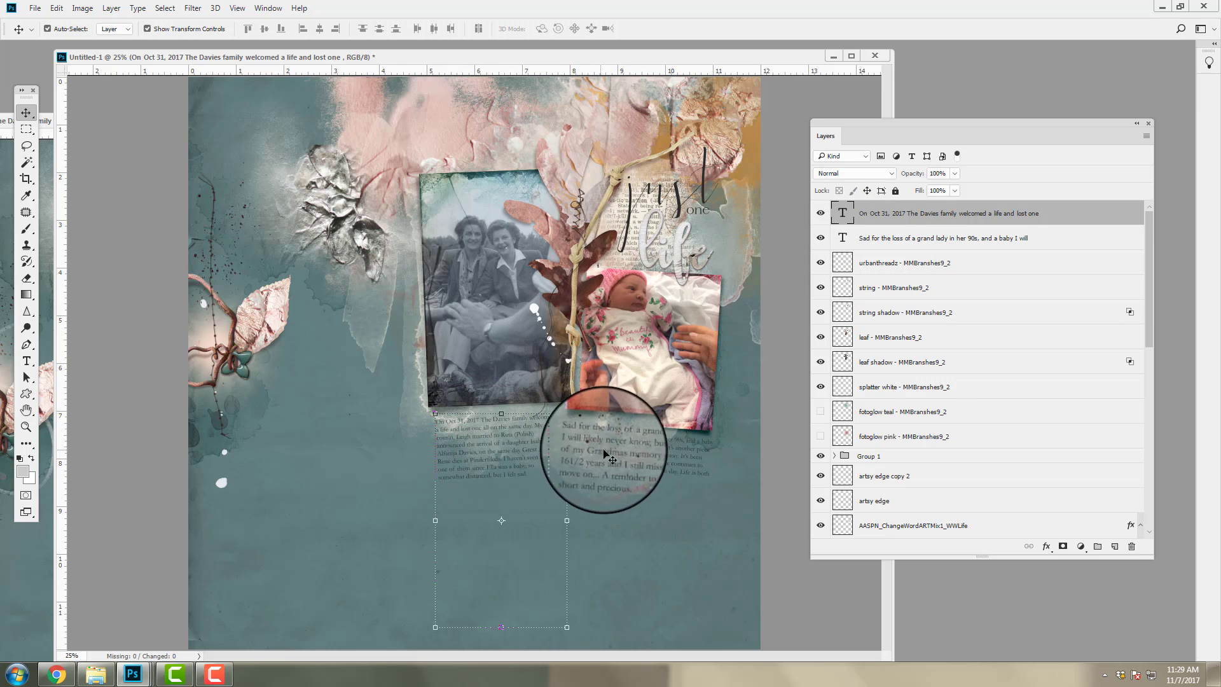
- Narrow the "Sad for the loss of a grand lady" text box on the new page so its lines rewrap beneath the baby photo
left_click(592, 451)
left_click(28, 361)
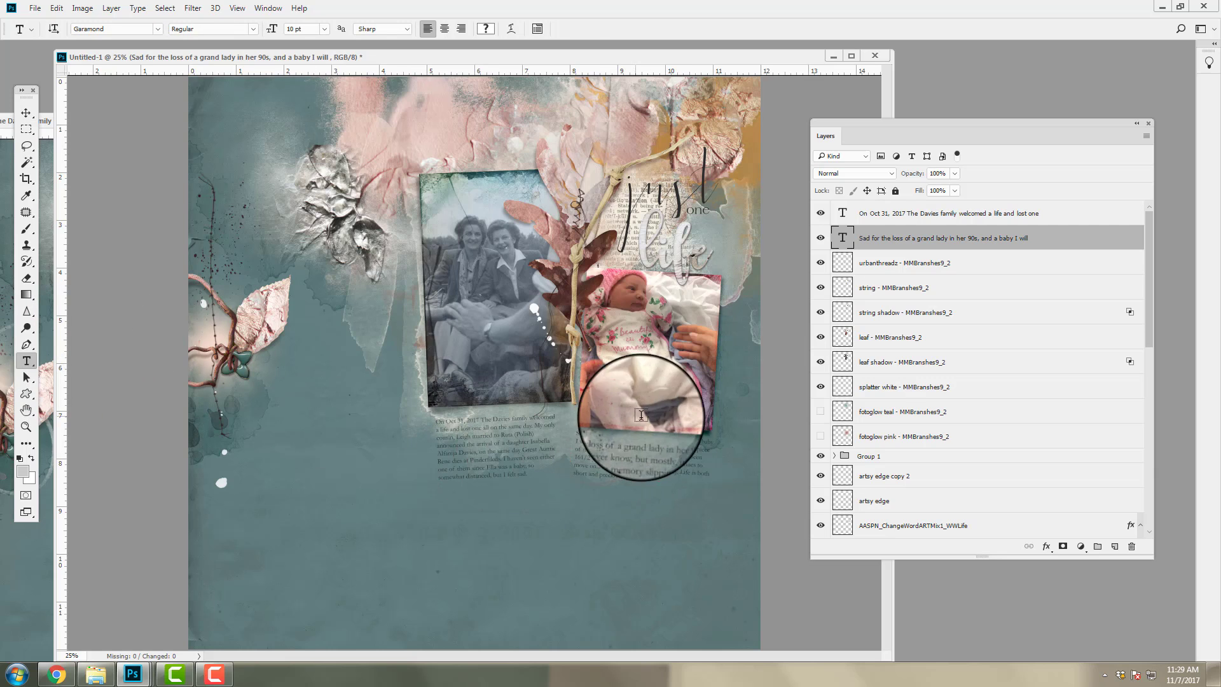
left_click(641, 459)
mouse_move(707, 483)
left_mouse_down()
mouse_move(687, 482)
mouse_move(743, 486)
mouse_move(697, 478)
left_mouse_up()
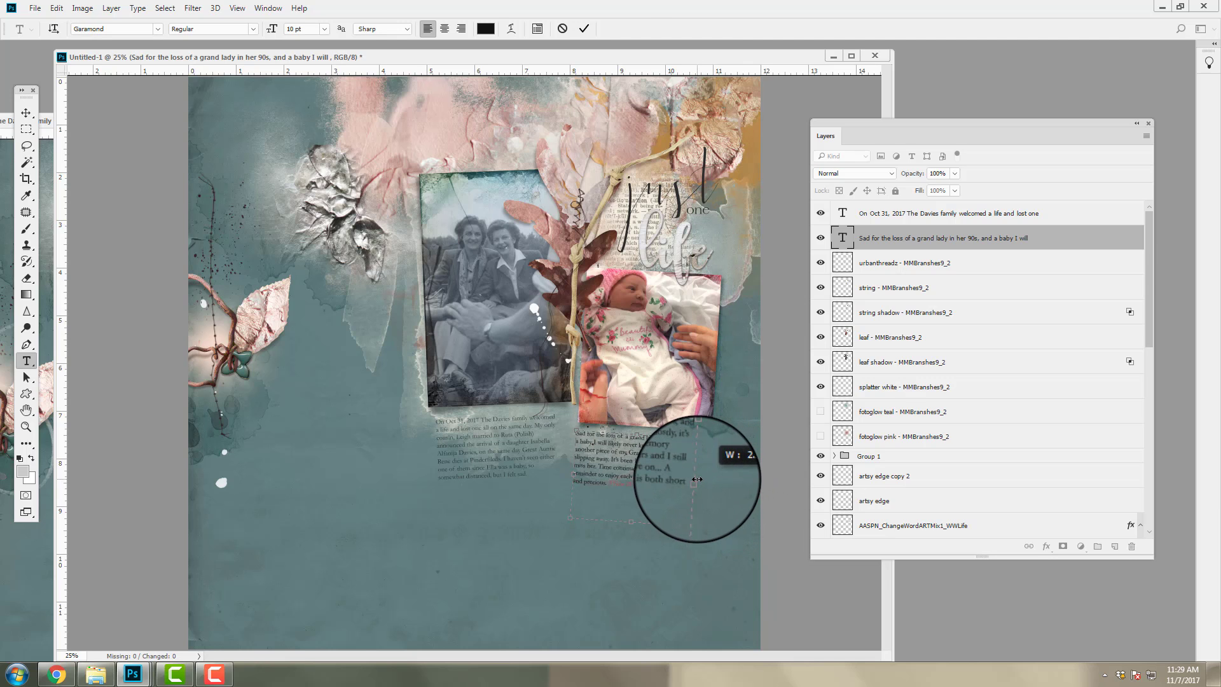
left_click(584, 27)
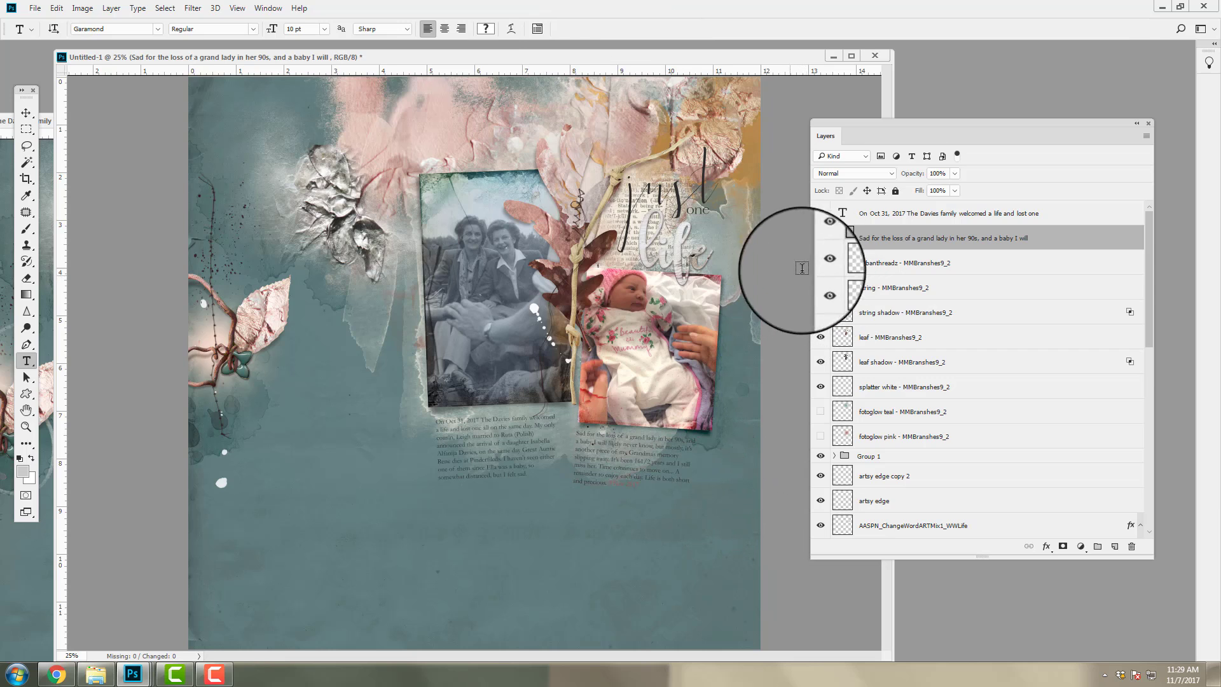
- Bring the finished JustOneLife reference page forward and close it without saving its changes
left_click(27, 541)
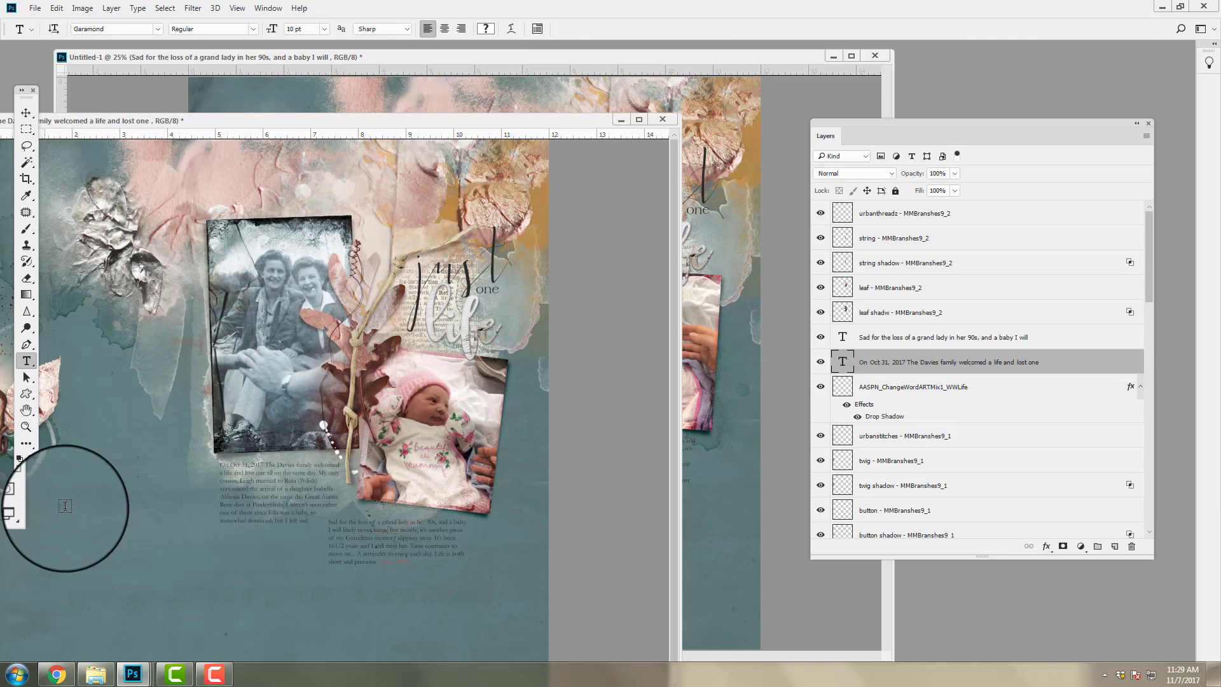
left_click(662, 120)
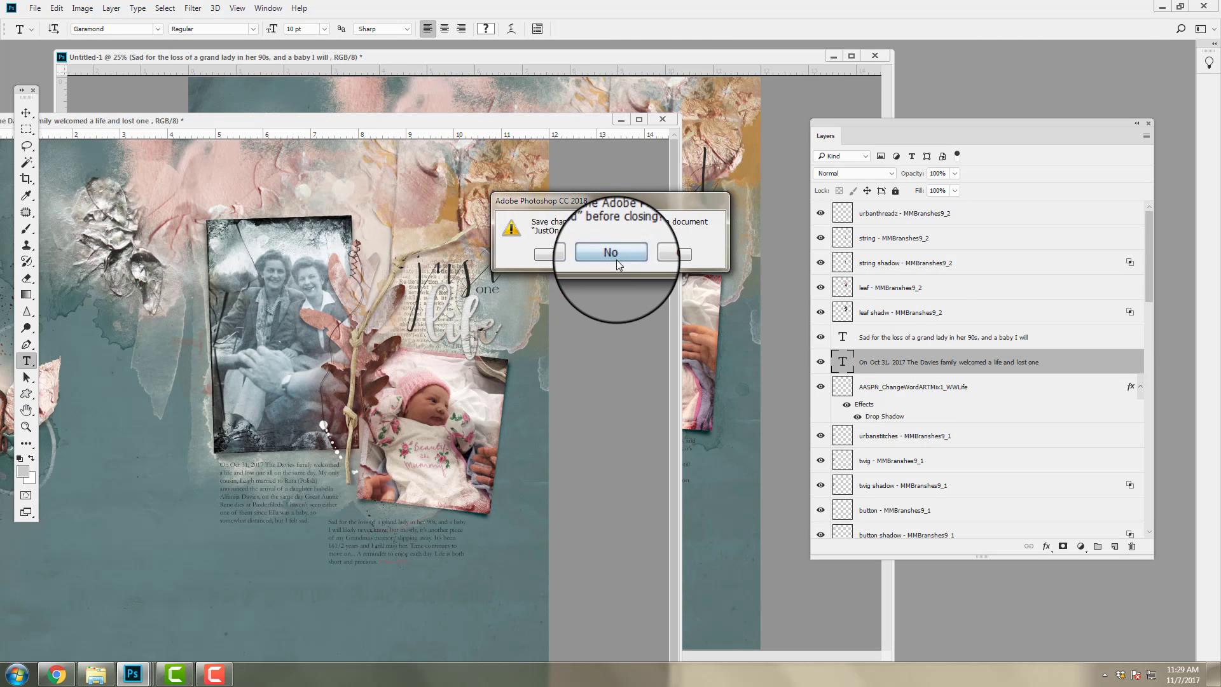
left_click(616, 257)
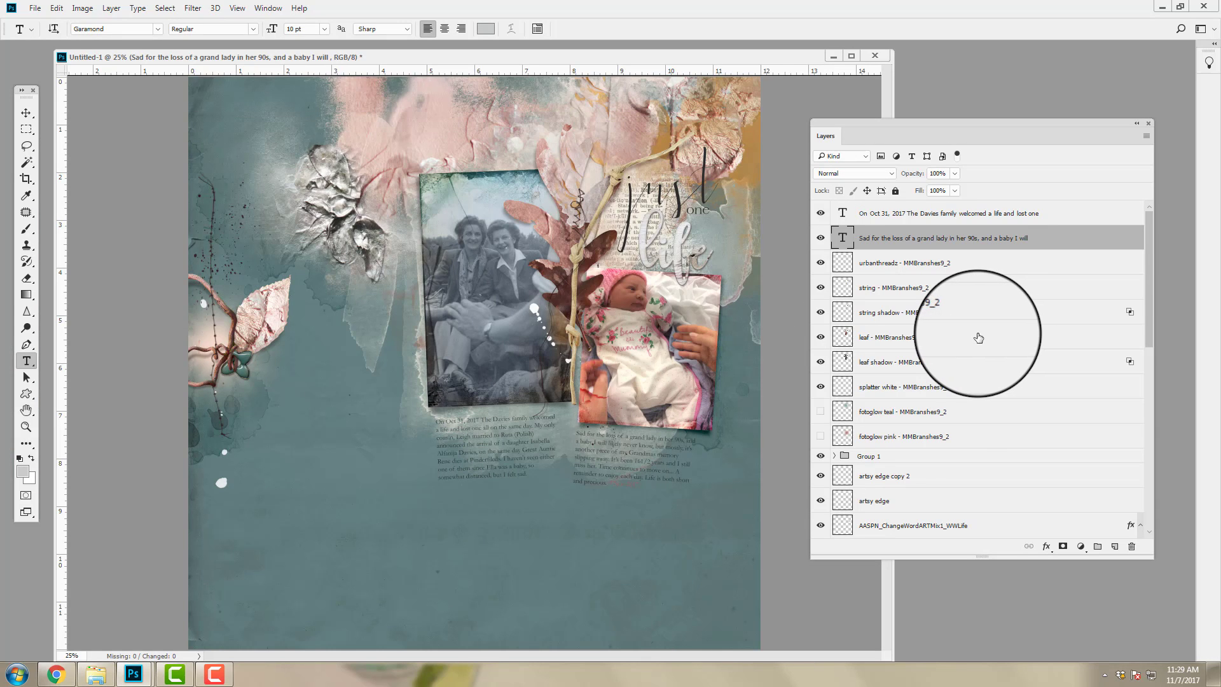